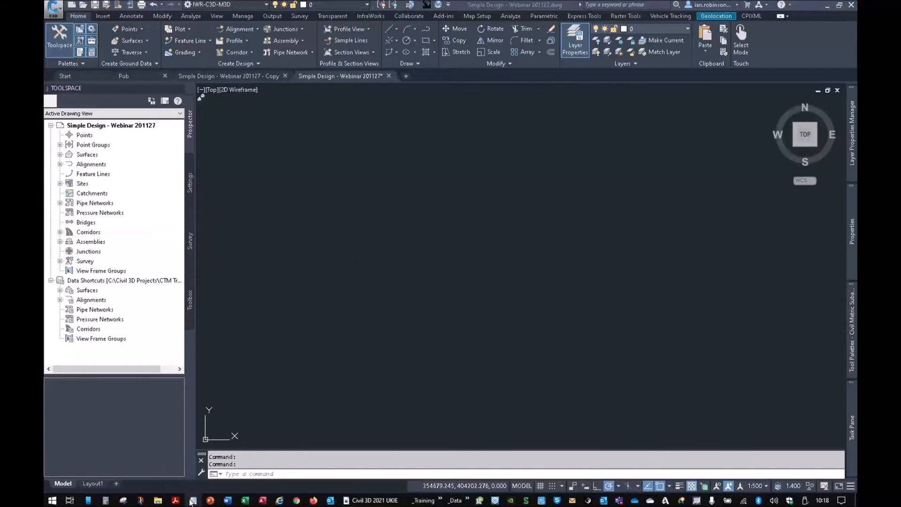
- Start a new triangulation surface and name it Existing Ground
{"action": "left_click", "coordinate": [338, 165]}
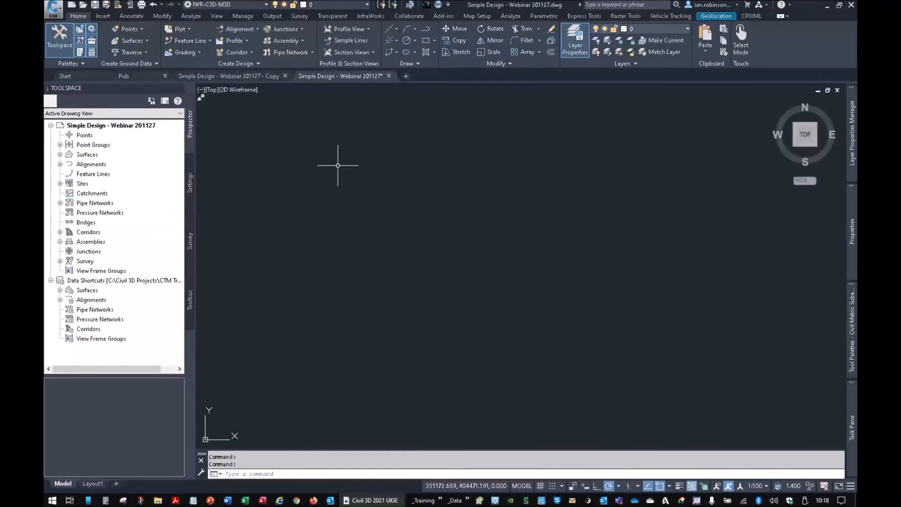
{"action": "left_click", "coordinate": [135, 43]}
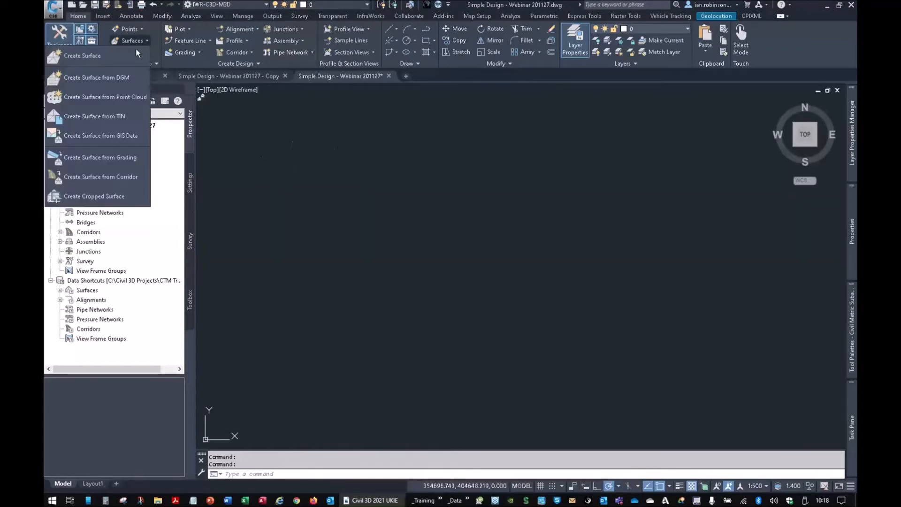
{"action": "left_click", "coordinate": [134, 53]}
{"action": "left_click", "coordinate": [505, 206]}
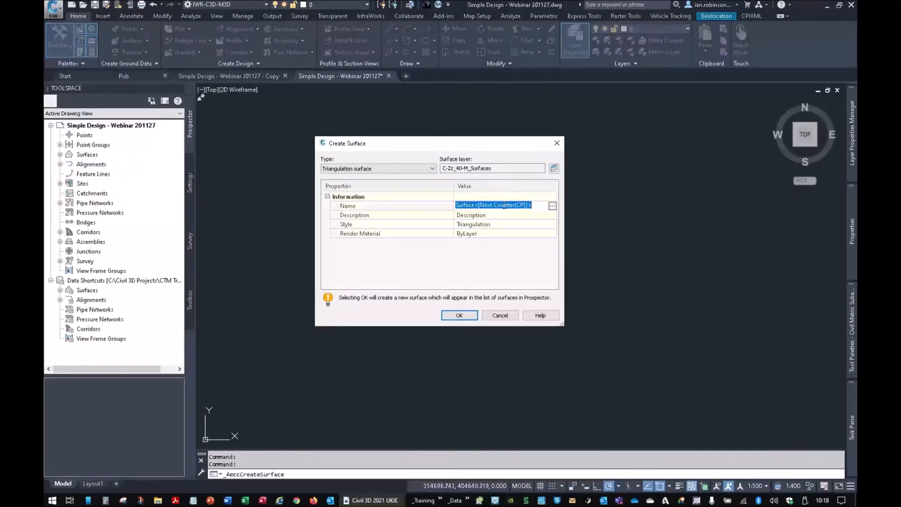
{"action": "type", "text": "Exis"}
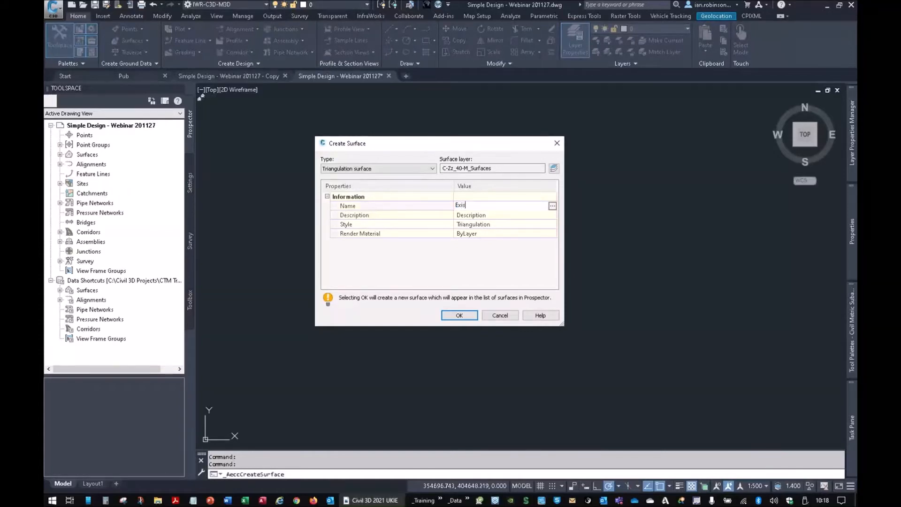
{"action": "type", "text": "ting Ground"}
- Set the new surface's style to the 0.5m and 2.5m Existing Ground contours and create the surface
{"action": "left_click", "coordinate": [545, 223]}
{"action": "left_click", "coordinate": [550, 225]}
{"action": "left_click", "coordinate": [550, 227]}
{"action": "left_click", "coordinate": [552, 225]}
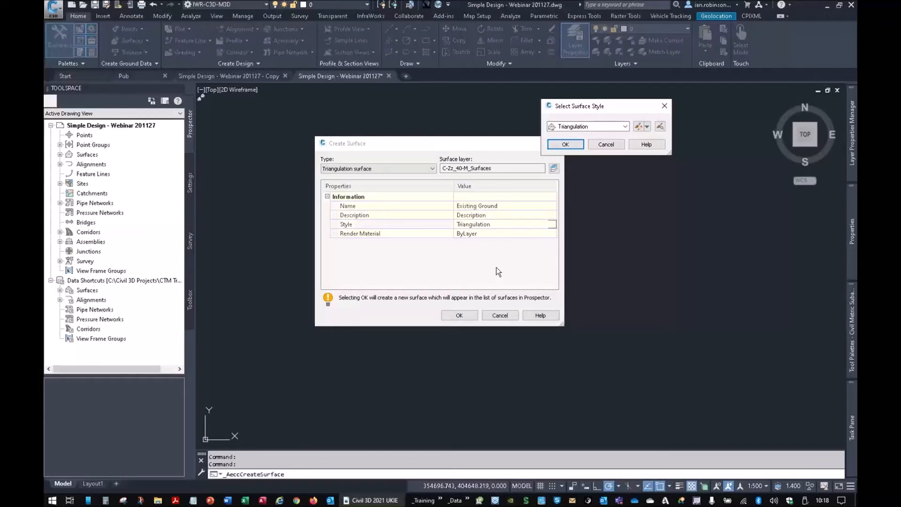
{"action": "left_click", "coordinate": [614, 126]}
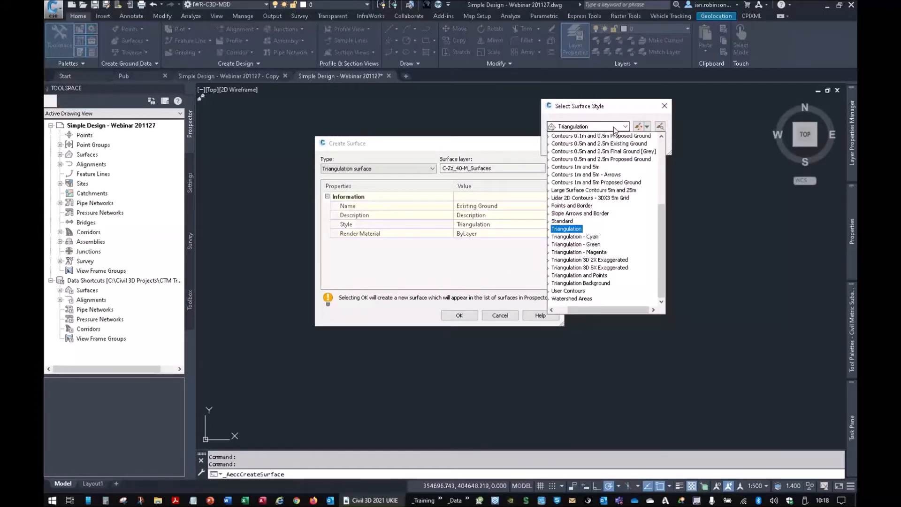
{"action": "left_click", "coordinate": [601, 143]}
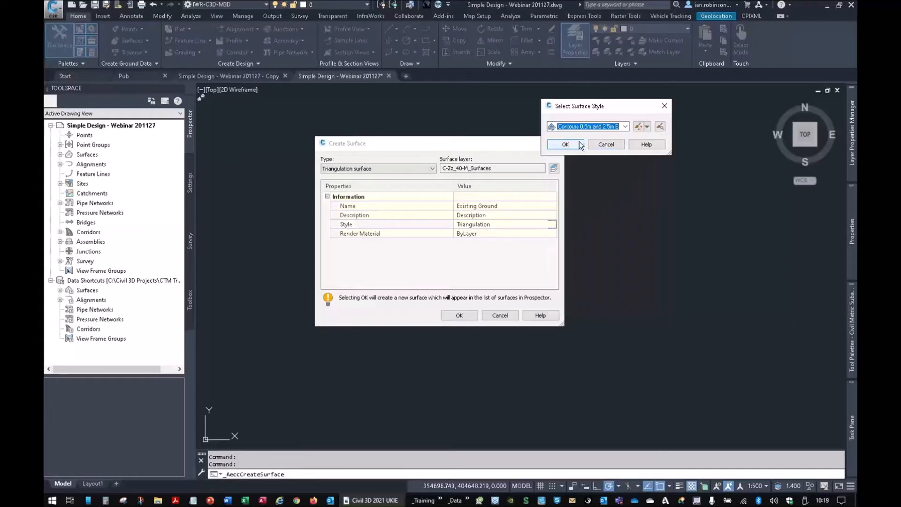
{"action": "left_click", "coordinate": [581, 145]}
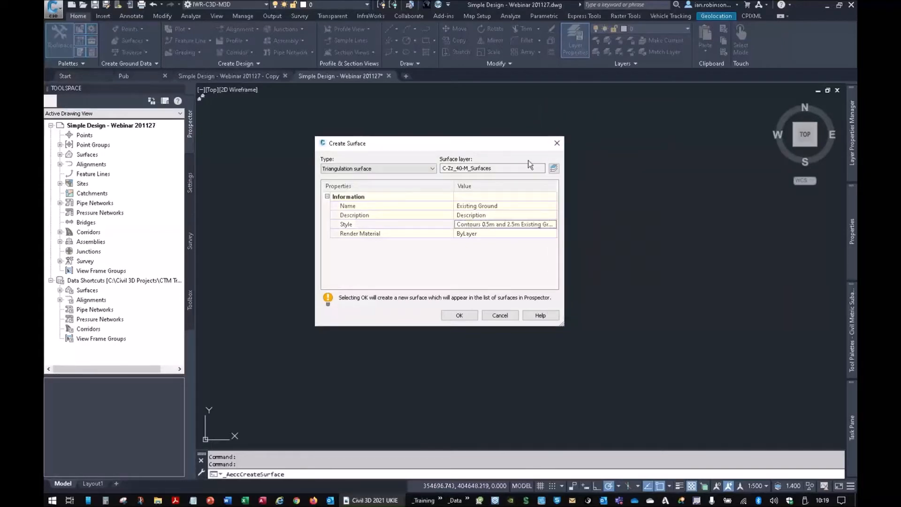
{"action": "left_click", "coordinate": [460, 315]}
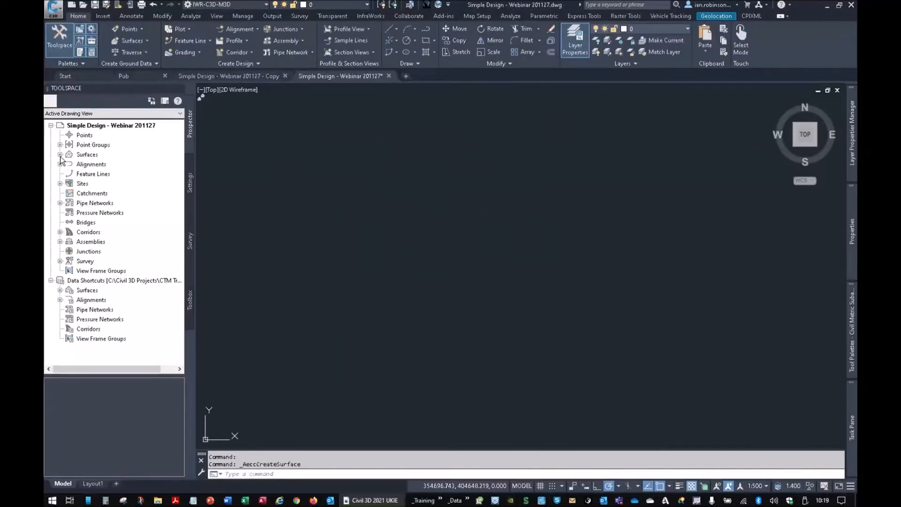
- Add OS Coords Point Data.csv as a point file in the Existing Ground surface definition
{"action": "left_click", "coordinate": [60, 154]}
{"action": "left_click", "coordinate": [69, 193]}
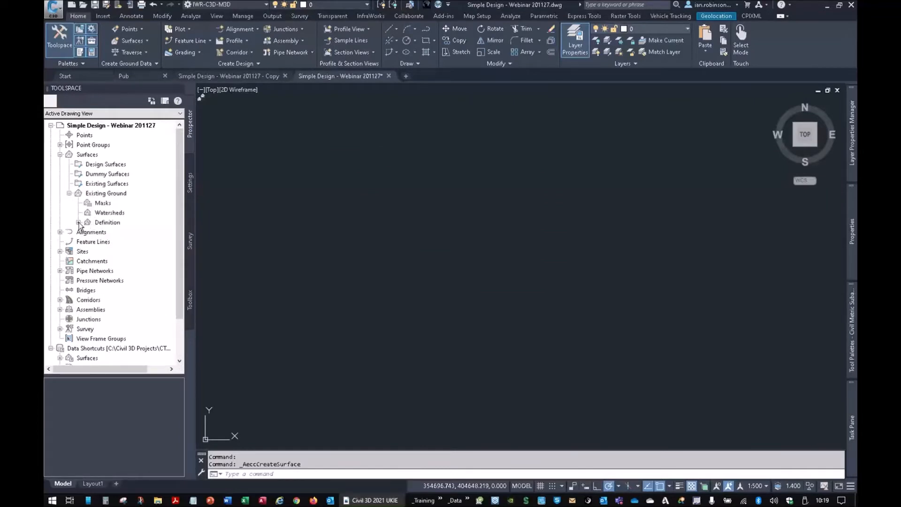
{"action": "left_click", "coordinate": [79, 222]}
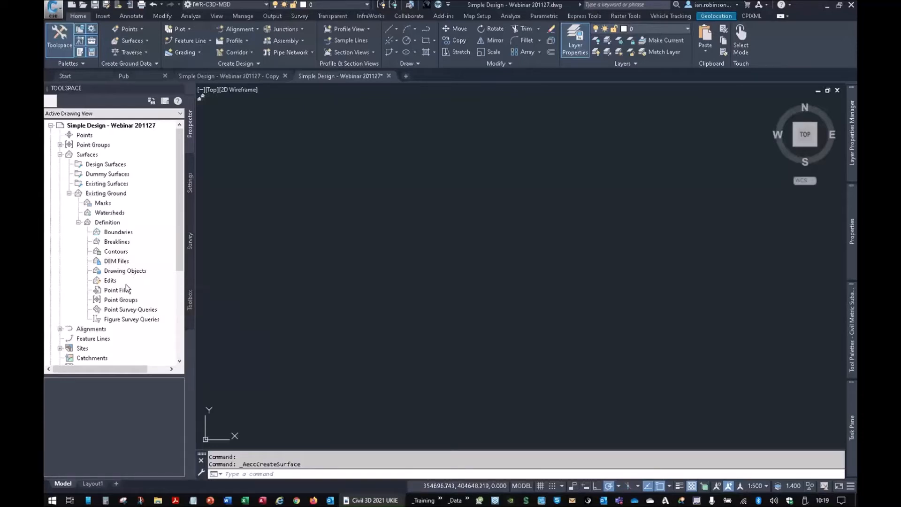
{"action": "right_click", "coordinate": [125, 292]}
{"action": "left_click", "coordinate": [149, 296]}
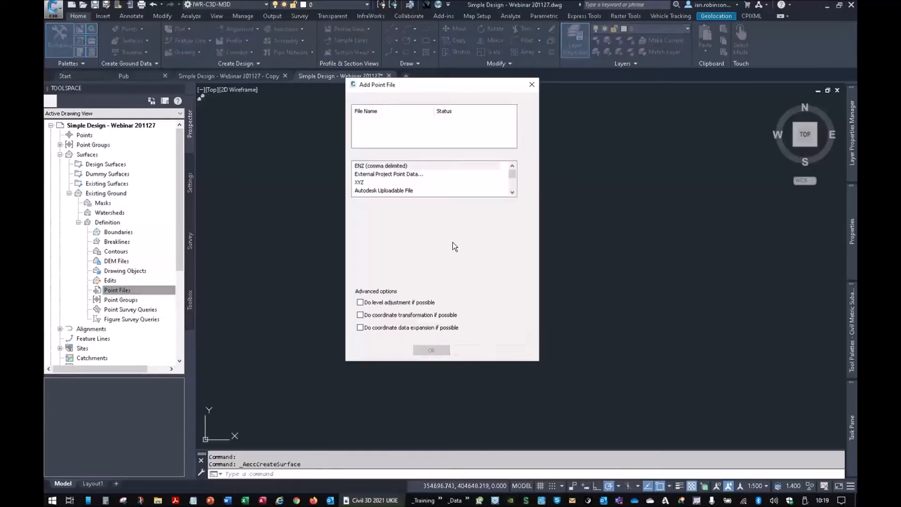
{"action": "left_click", "coordinate": [527, 111]}
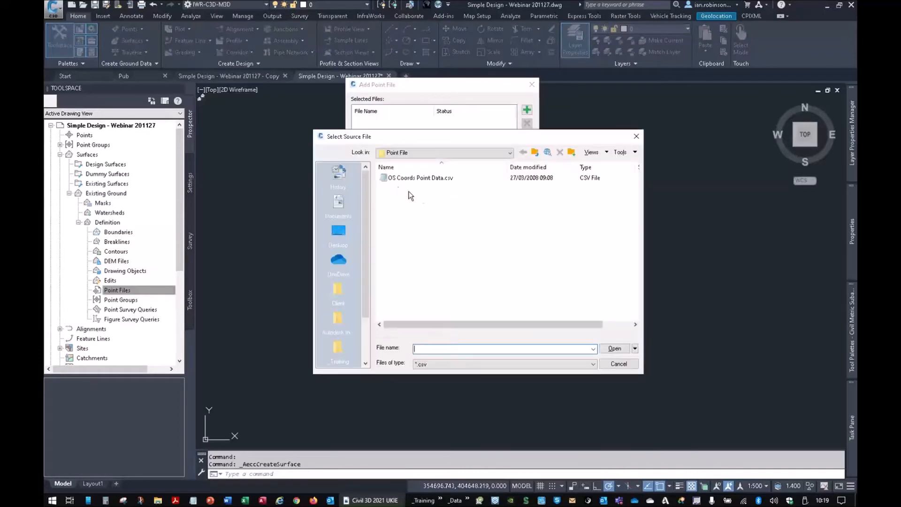
{"action": "left_click", "coordinate": [399, 178]}
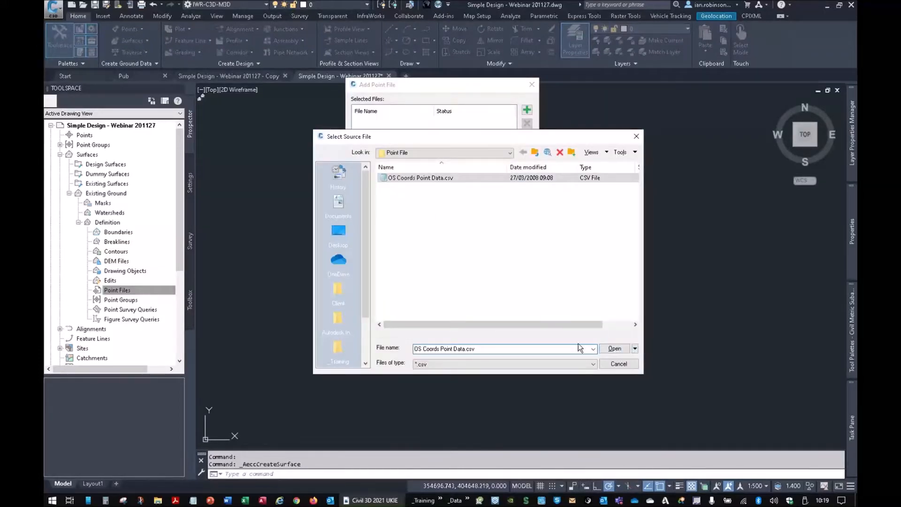
{"action": "left_click", "coordinate": [614, 349]}
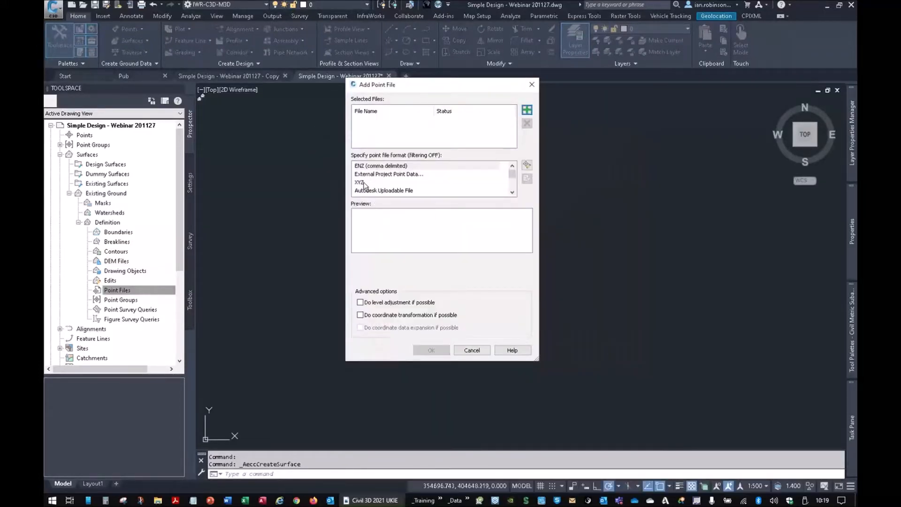
- Set the point file format to PENZ (comma delimited) and build the surface from the points
{"action": "scroll", "coordinate": [365, 181], "scroll_direction": "down", "scroll_amount": 1}
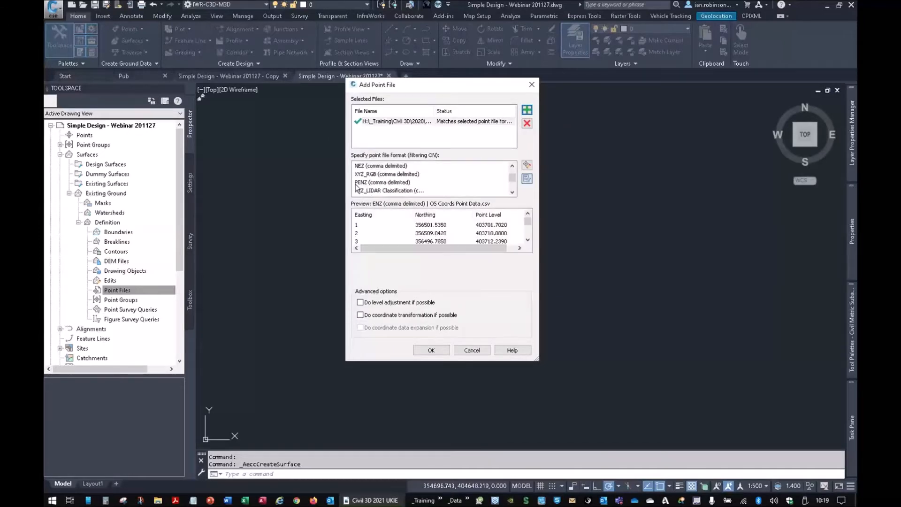
{"action": "left_click", "coordinate": [376, 183]}
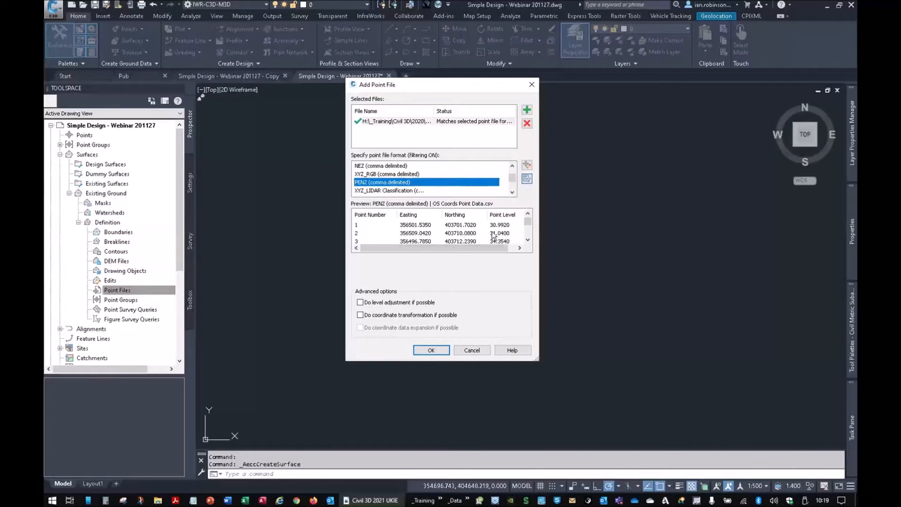
{"action": "left_click", "coordinate": [431, 349]}
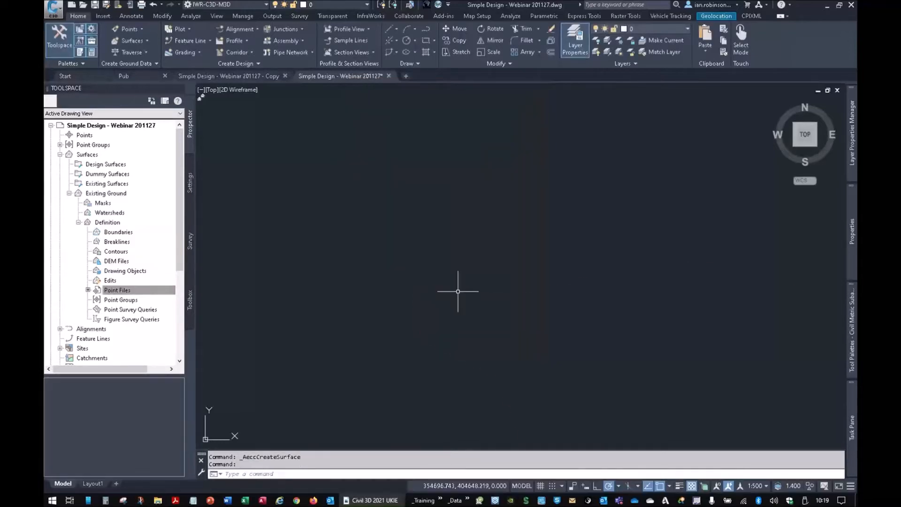
{"action": "middle_click_drag", "start_coordinate": [463, 234], "coordinate": [412, 196]}
- Show the aerial online map behind the surface to check its location, and turn the map off again
{"action": "left_click", "coordinate": [717, 16]}
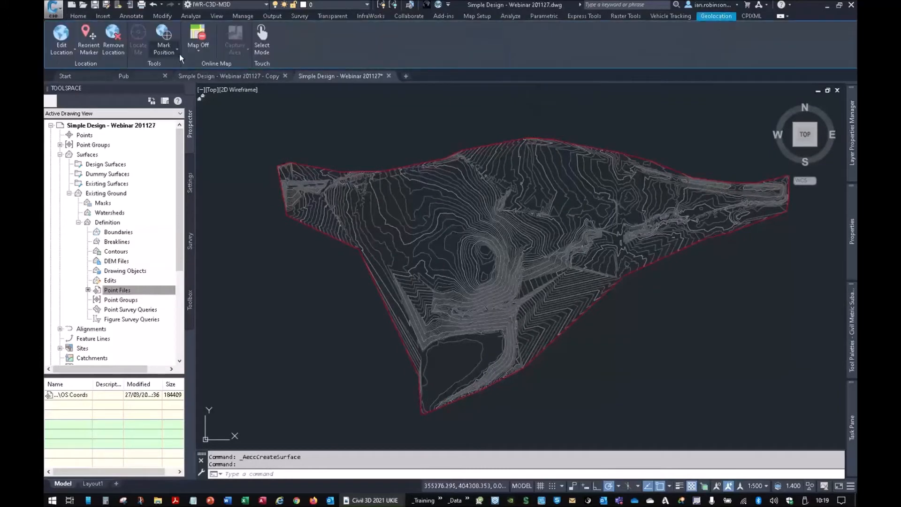
{"action": "left_click", "coordinate": [198, 52]}
{"action": "left_click", "coordinate": [199, 83]}
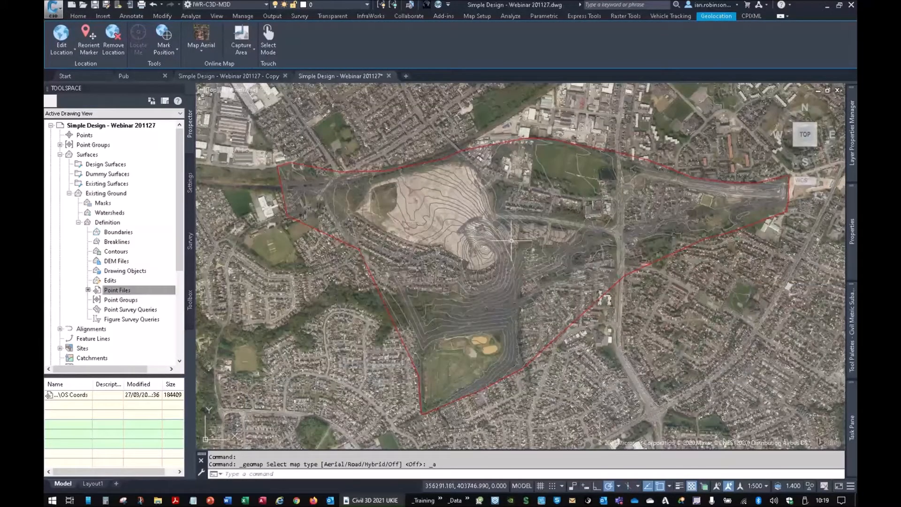
{"action": "left_click", "coordinate": [202, 53]}
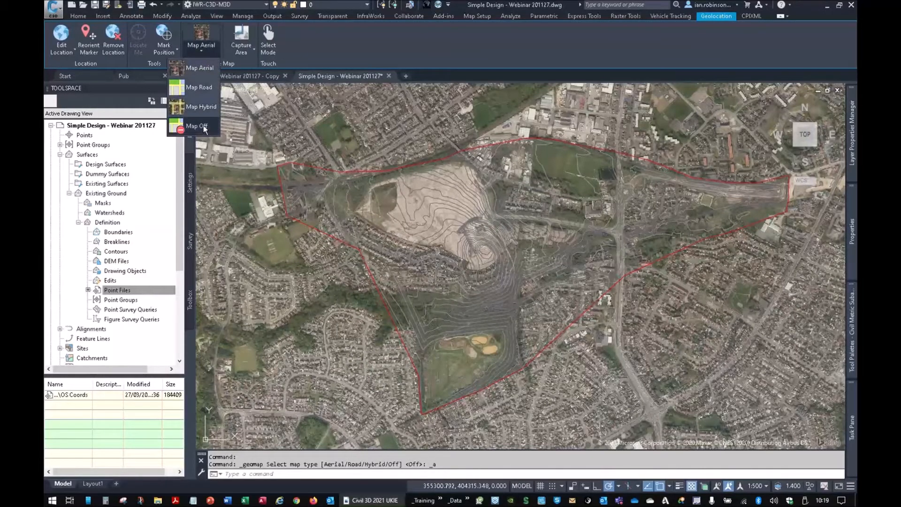
{"action": "left_click", "coordinate": [200, 69]}
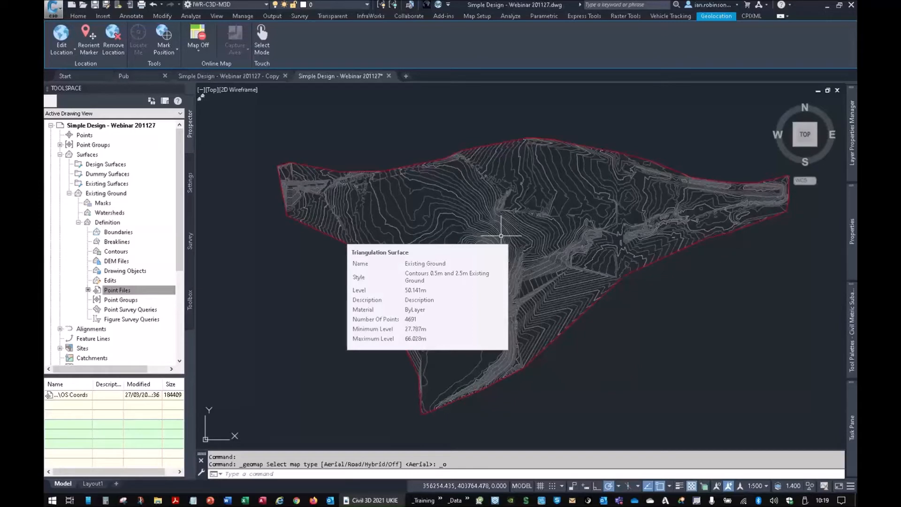
- Insert Simple Design.dwg as an exploded block at 0,0,0 with a uniform scale of 1
{"action": "left_click", "coordinate": [409, 6]}
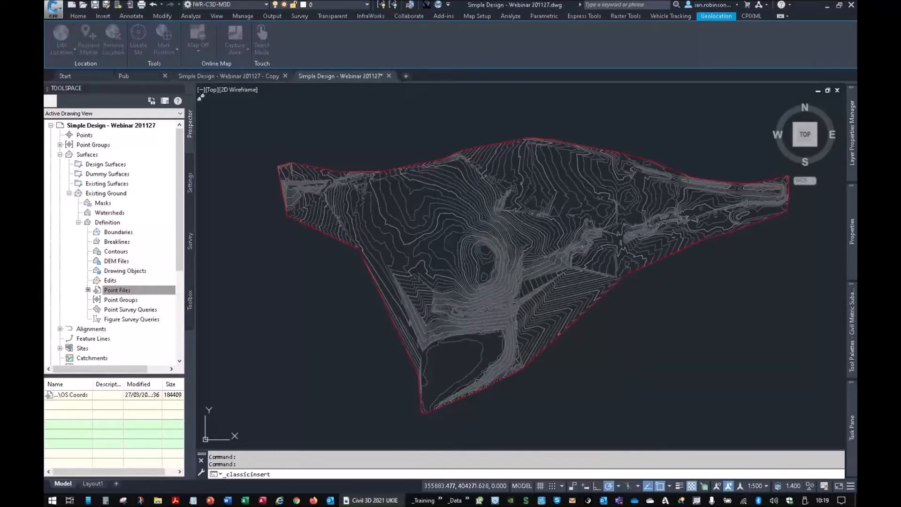
{"action": "left_click", "coordinate": [551, 167]}
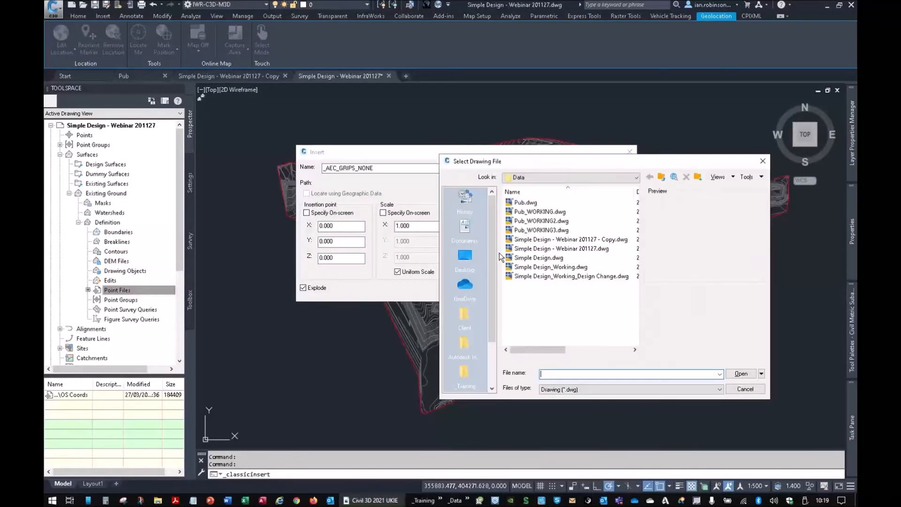
{"action": "left_click", "coordinate": [545, 258]}
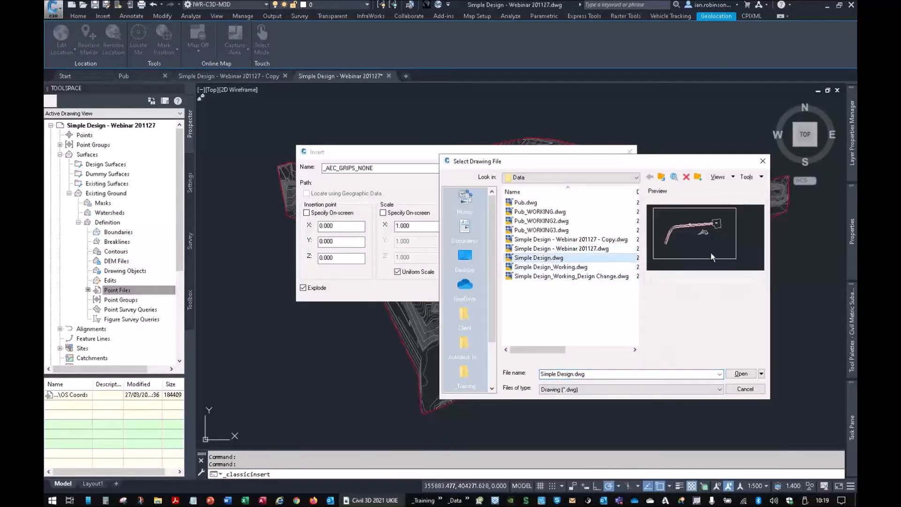
{"action": "left_click", "coordinate": [740, 373]}
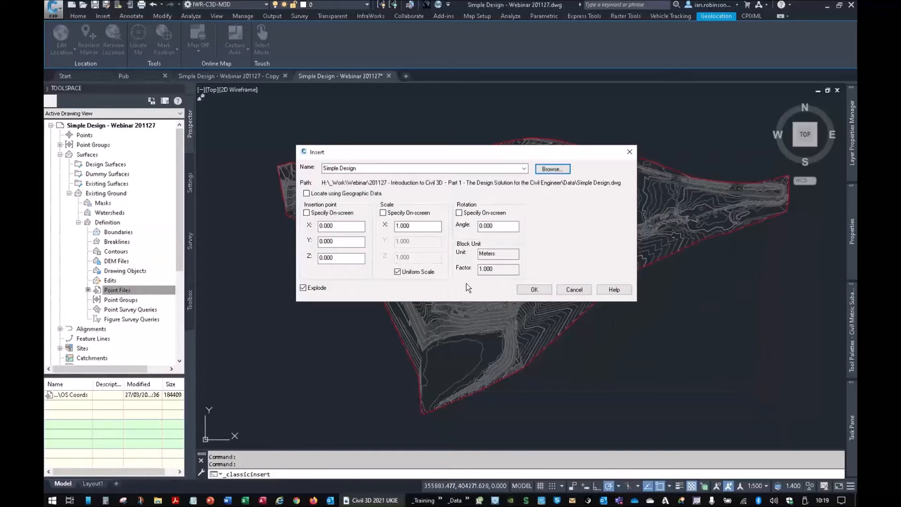
{"action": "left_click", "coordinate": [538, 290]}
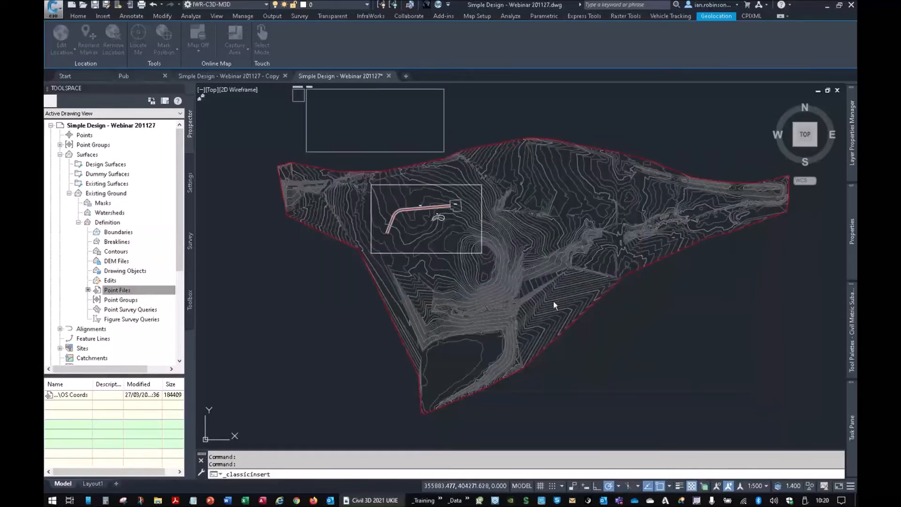
- Add the rectangle around the road, car park and pond as a non-destructive outer boundary of the Existing Ground surface
{"action": "middle_click_drag", "start_coordinate": [448, 239], "coordinate": [494, 289]}
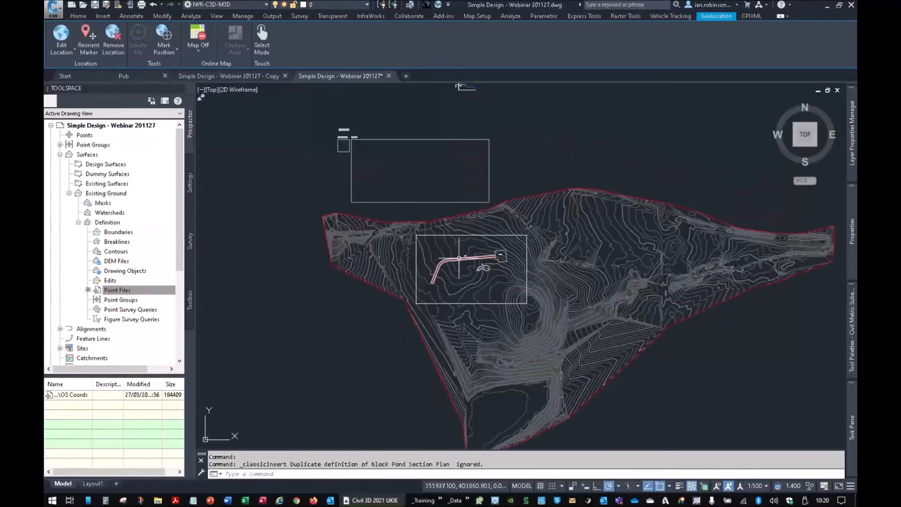
{"action": "scroll", "coordinate": [461, 256], "scroll_direction": "up", "scroll_amount": 5}
{"action": "scroll", "coordinate": [493, 282], "scroll_direction": "up", "scroll_amount": 3}
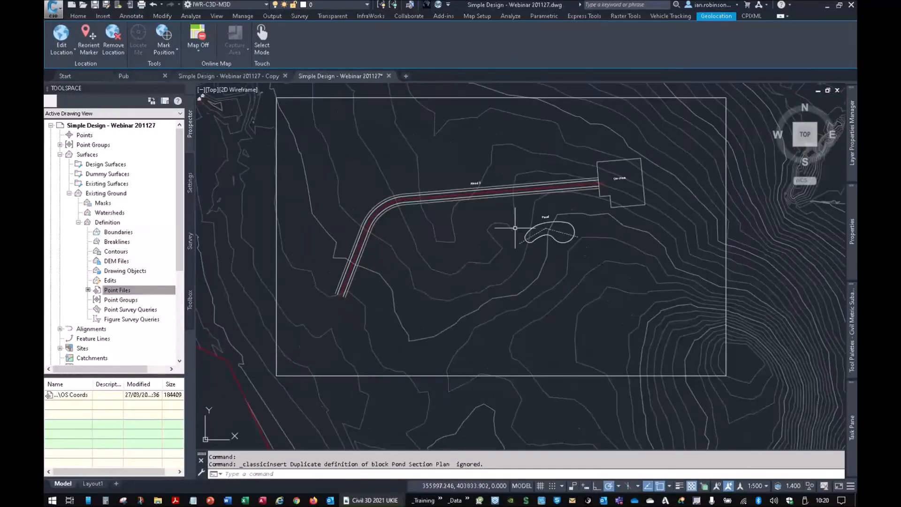
{"action": "left_click", "coordinate": [109, 236]}
{"action": "right_click", "coordinate": [109, 236]}
{"action": "left_click", "coordinate": [126, 242]}
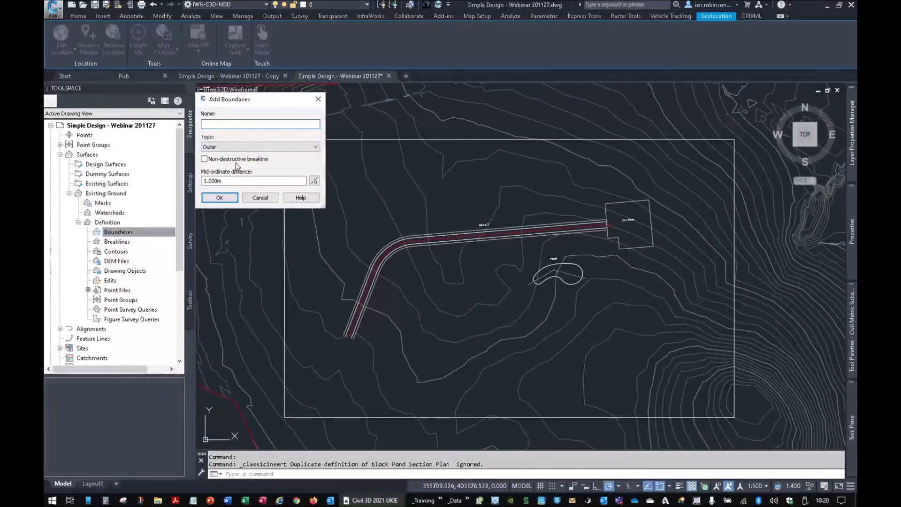
{"action": "left_click", "coordinate": [230, 197]}
{"action": "left_click", "coordinate": [385, 139]}
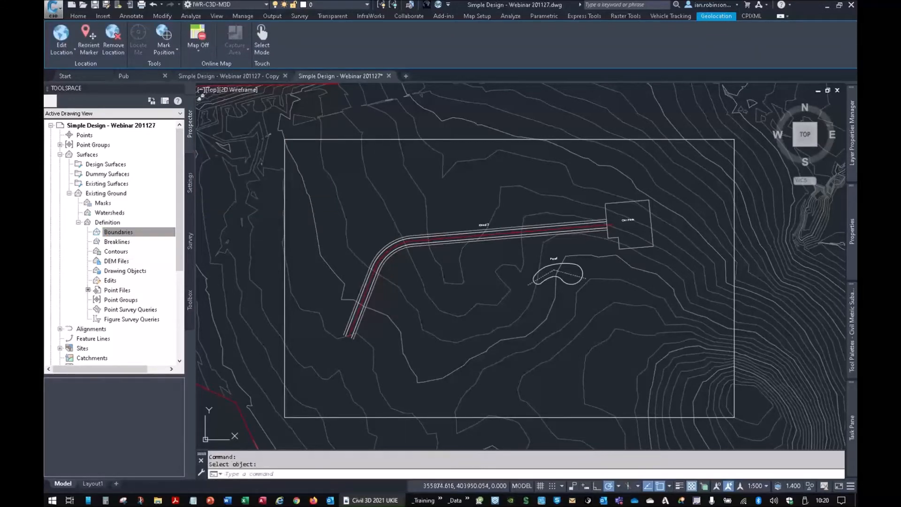
- Examine the trimmed Existing Ground surface in 3D with the Object Viewer, and close the viewer
{"action": "scroll", "coordinate": [469, 206], "scroll_direction": "down", "scroll_amount": 4}
{"action": "left_click", "coordinate": [441, 199]}
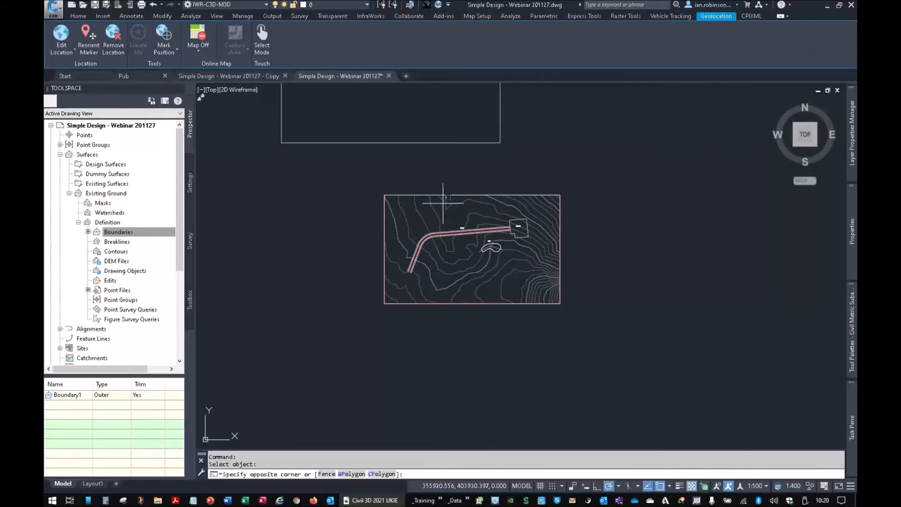
{"action": "left_click", "coordinate": [423, 201]}
{"action": "right_click", "coordinate": [442, 224]}
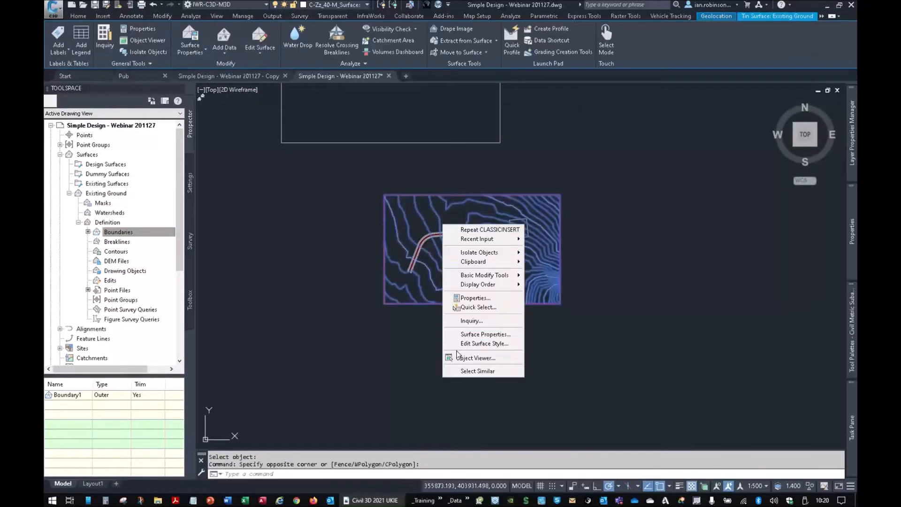
{"action": "left_click", "coordinate": [496, 356]}
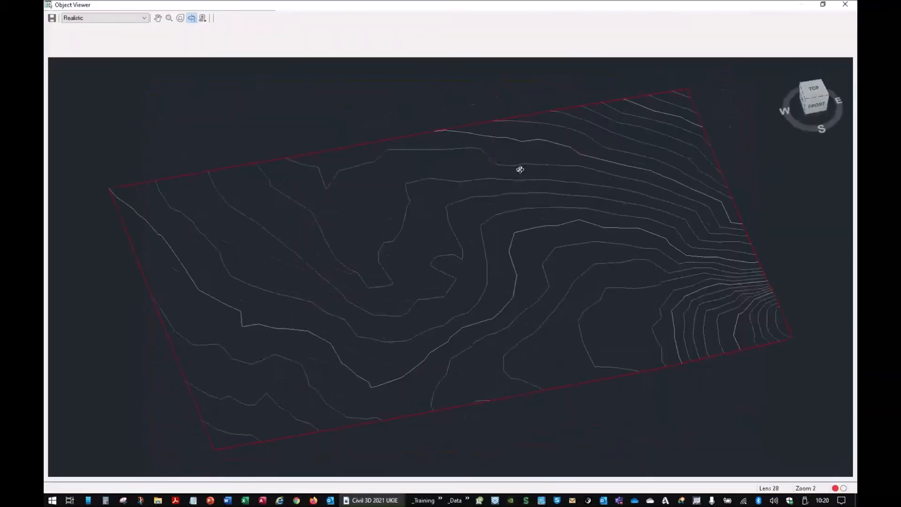
{"action": "left_click_drag", "start_coordinate": [402, 306], "coordinate": [457, 297]}
{"action": "right_click", "coordinate": [457, 295]}
{"action": "left_click", "coordinate": [463, 297]}
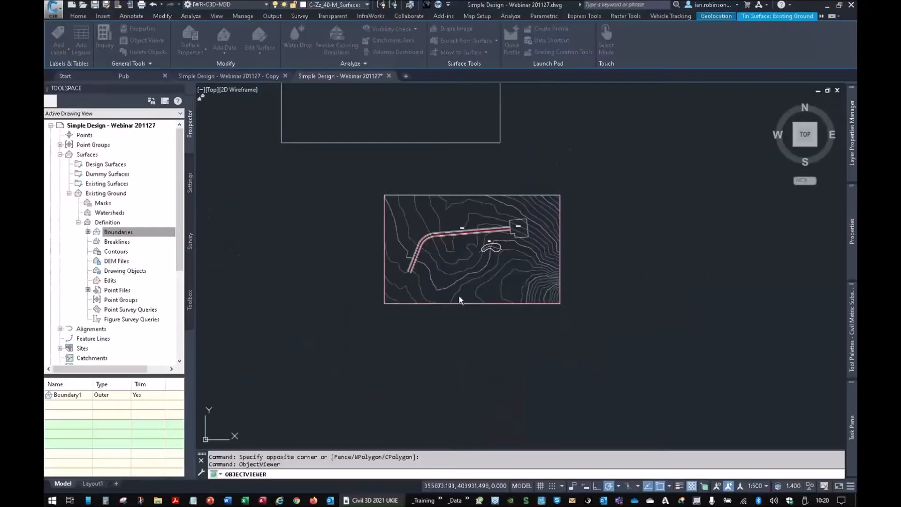
- Choose the car park outline polyline as the object to convert with Create Feature Lines from Objects
{"action": "scroll", "coordinate": [520, 228], "scroll_direction": "up", "scroll_amount": 10}
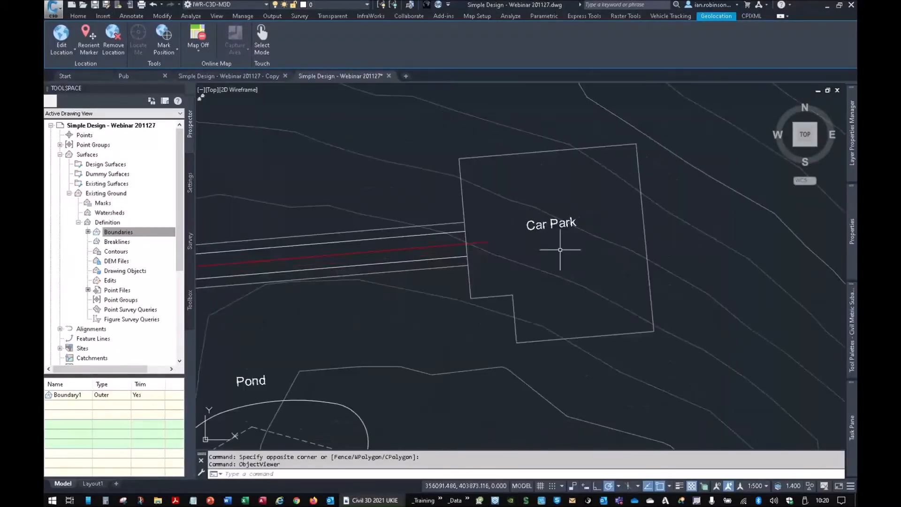
{"action": "middle_click_drag", "start_coordinate": [568, 246], "coordinate": [523, 255]}
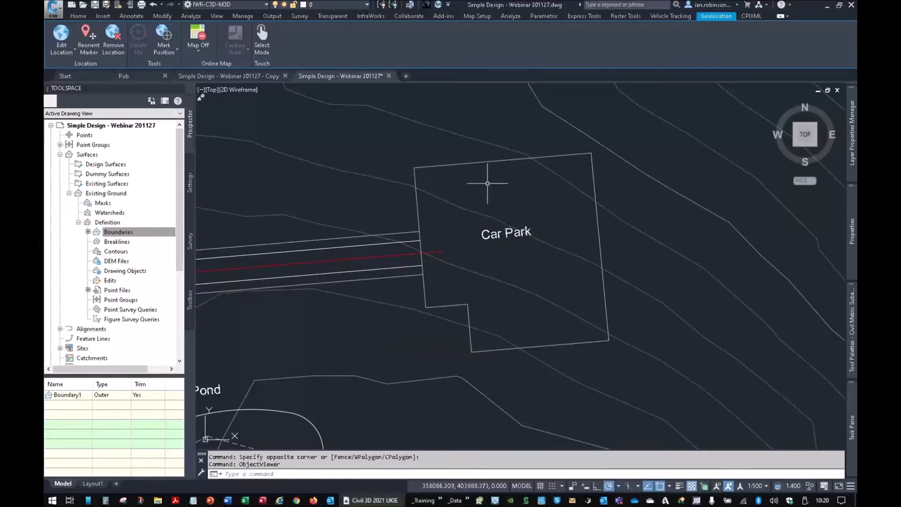
{"action": "left_click", "coordinate": [88, 17]}
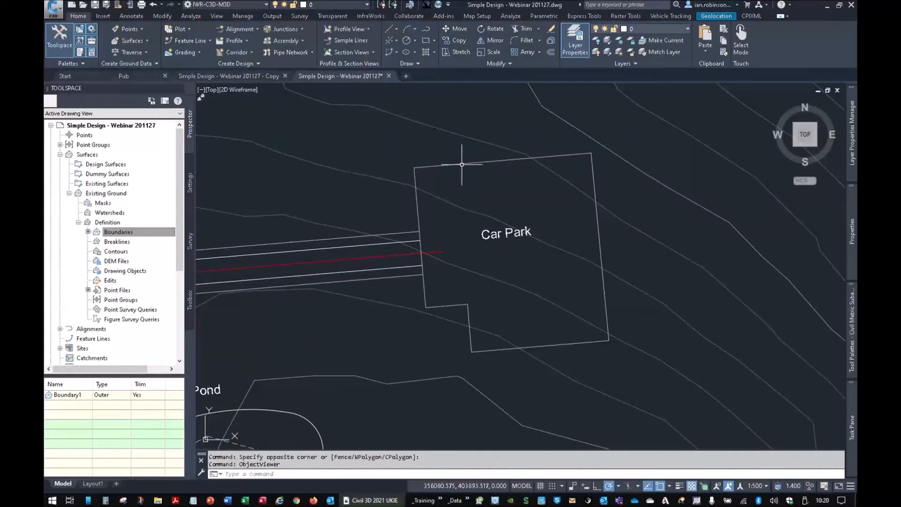
{"action": "mouse_move", "coordinate": [463, 163]}
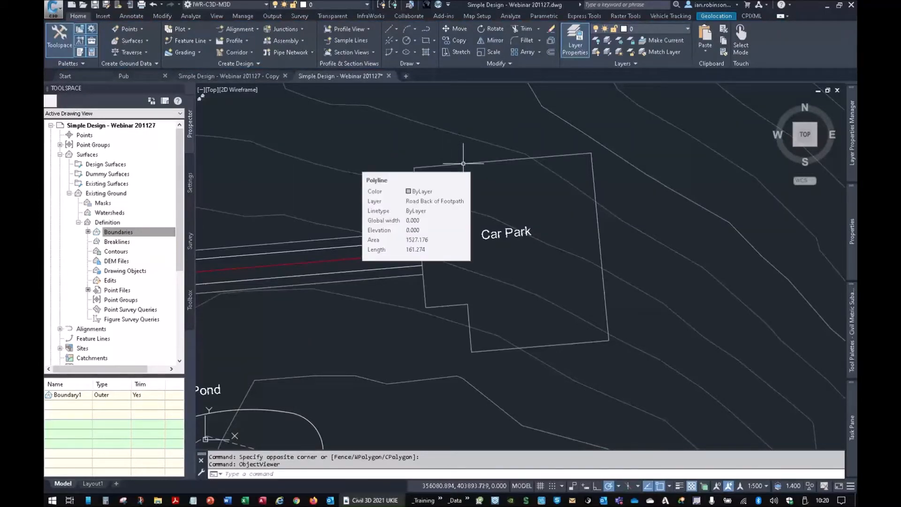
{"action": "left_click", "coordinate": [196, 41]}
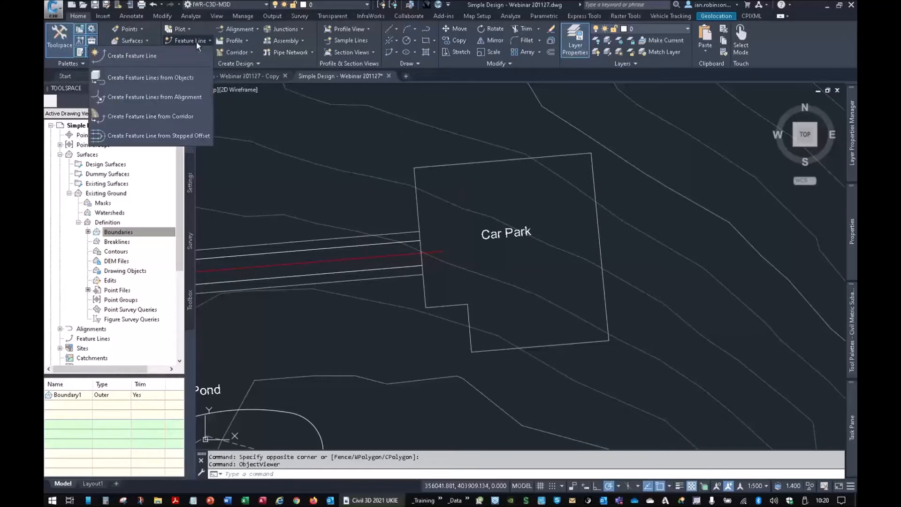
{"action": "left_click", "coordinate": [174, 76]}
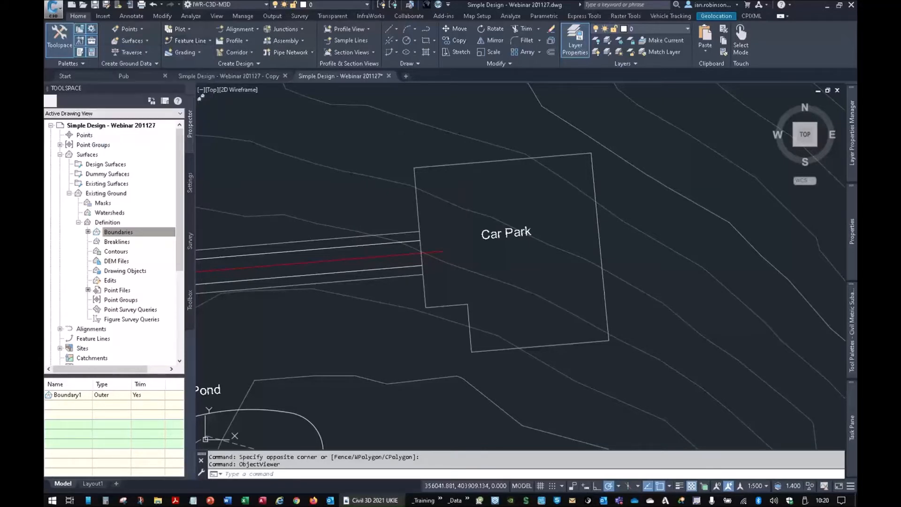
{"action": "left_click", "coordinate": [451, 164]}
{"action": "right_click", "coordinate": [450, 162]}
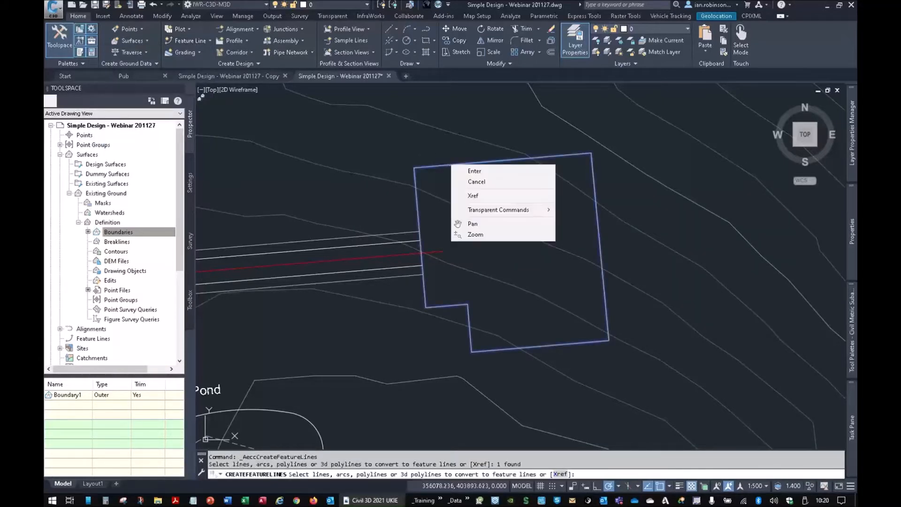
{"action": "left_click", "coordinate": [461, 171]}
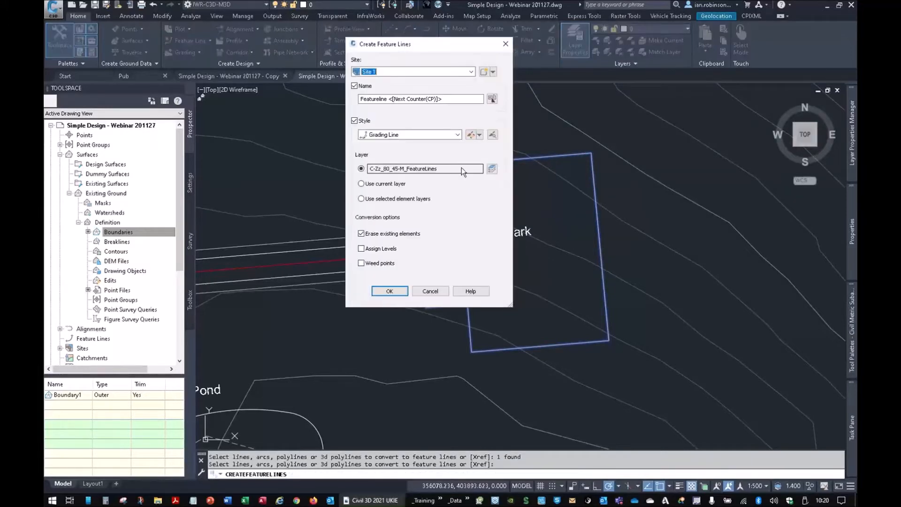
- Create a new site named Car Cark for the feature line
{"action": "left_click", "coordinate": [483, 71]}
{"action": "left_click", "coordinate": [326, 174]}
{"action": "left_click_drag", "start_coordinate": [326, 174], "coordinate": [303, 175]}
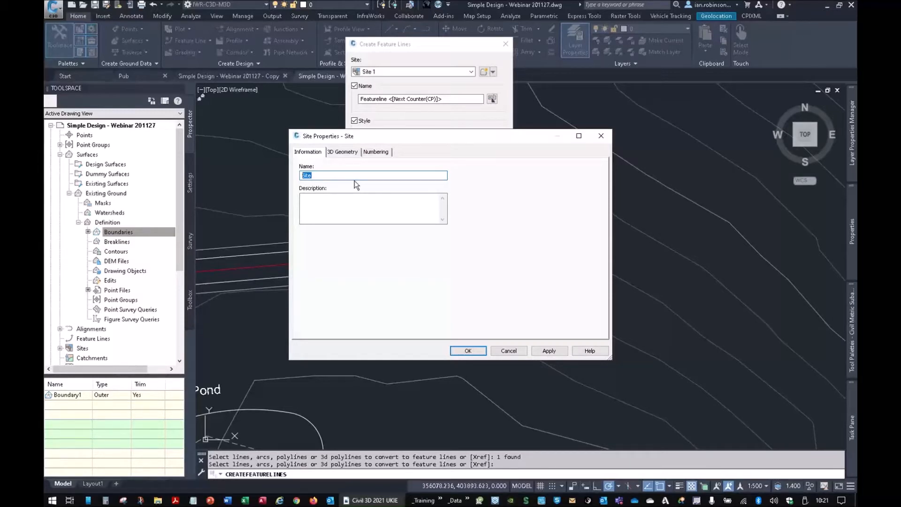
{"action": "type", "text": "Car Cark"}
{"action": "left_click", "coordinate": [468, 351]}
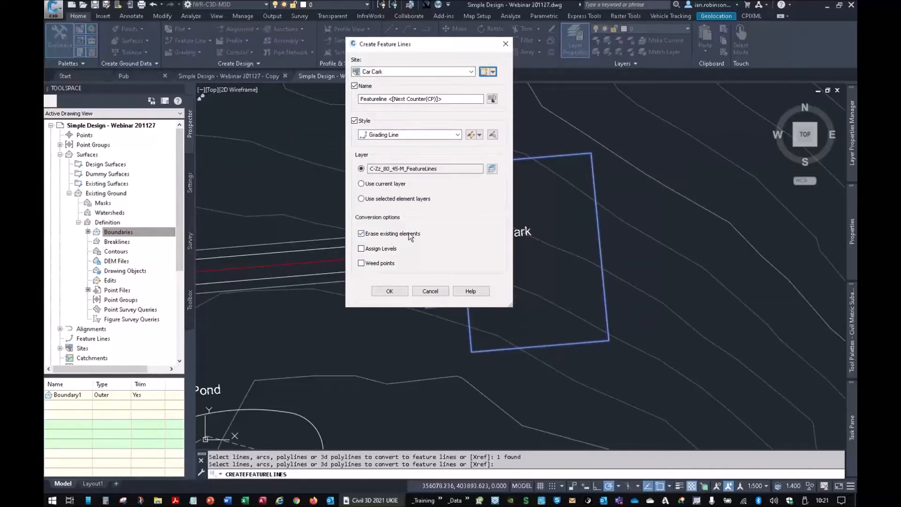
- Assign a constant level of 51.8 m to the car park outline and create the feature line
{"action": "left_click", "coordinate": [379, 249]}
{"action": "left_click", "coordinate": [394, 291]}
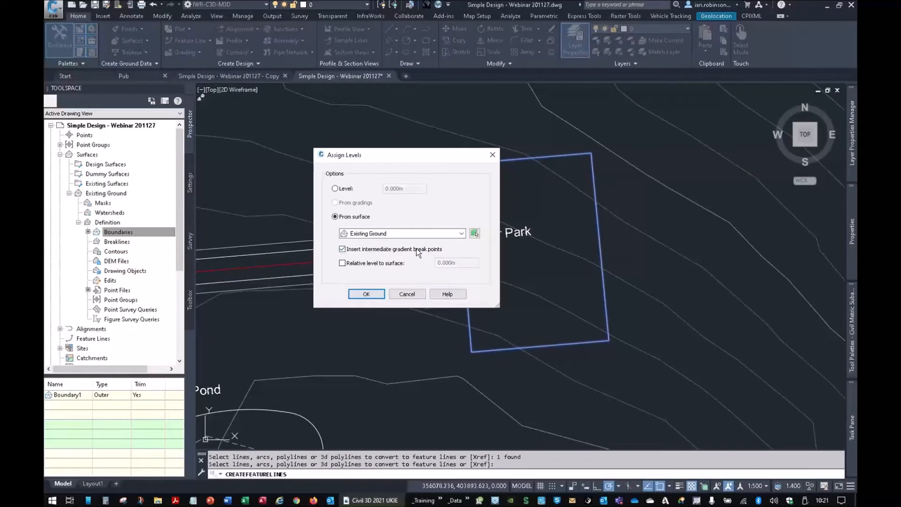
{"action": "left_click", "coordinate": [335, 188]}
{"action": "double_click", "coordinate": [382, 189]}
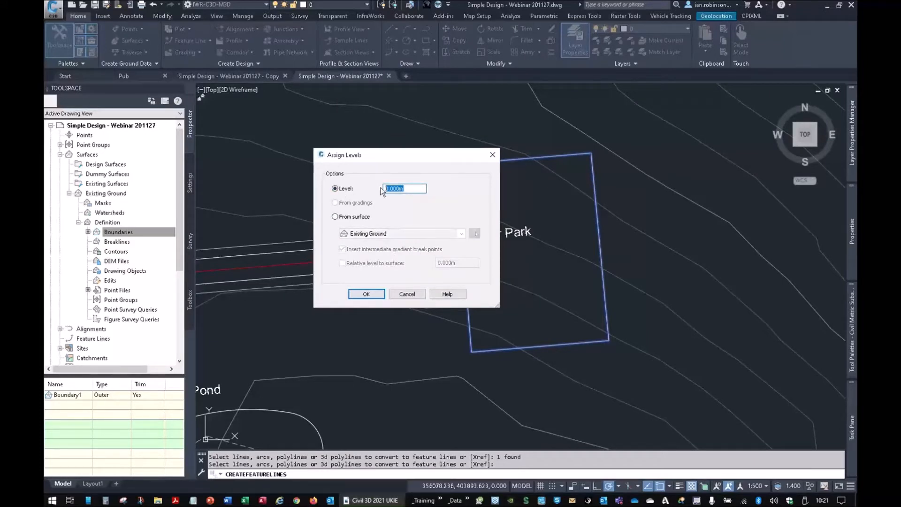
{"action": "type", "text": "51.8"}
{"action": "key", "text": "Return"}
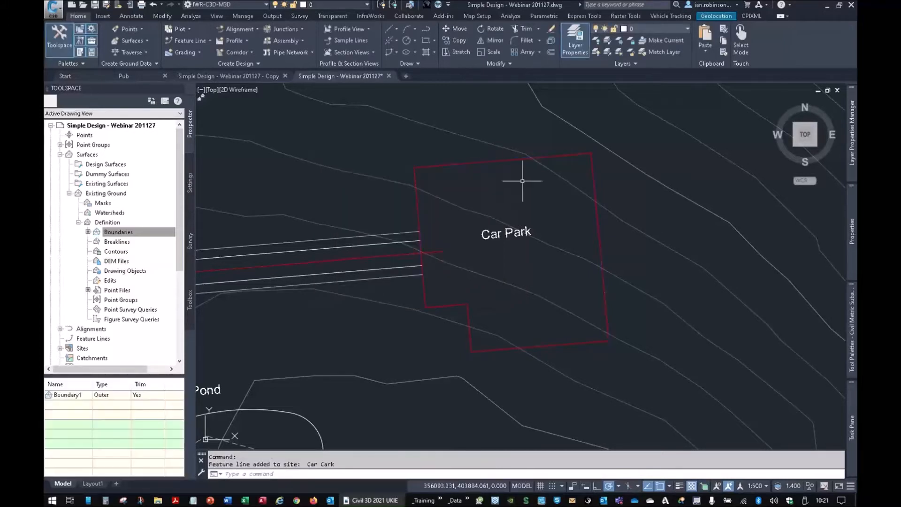
- Check the car park feature line's levels in the Level Editor, close it, and compare with the existing ground levels across the car park
{"action": "left_click", "coordinate": [502, 160]}
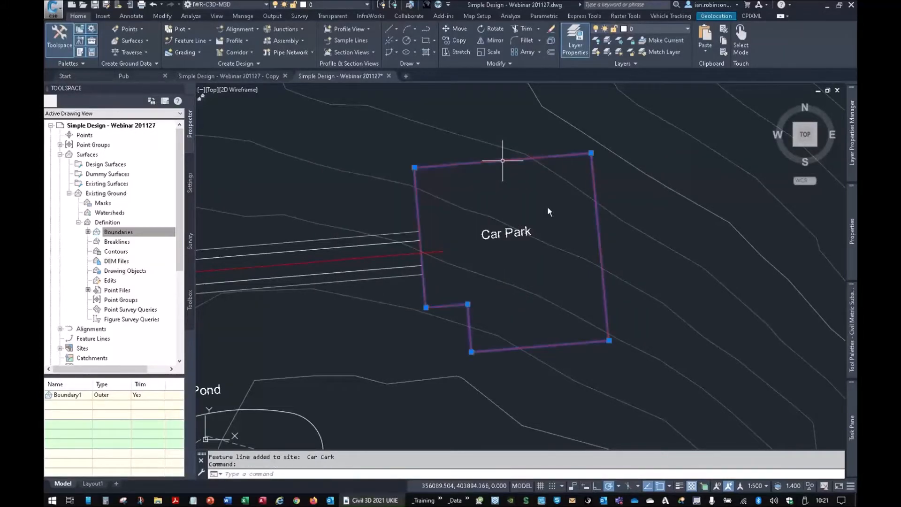
{"action": "left_click", "coordinate": [464, 36]}
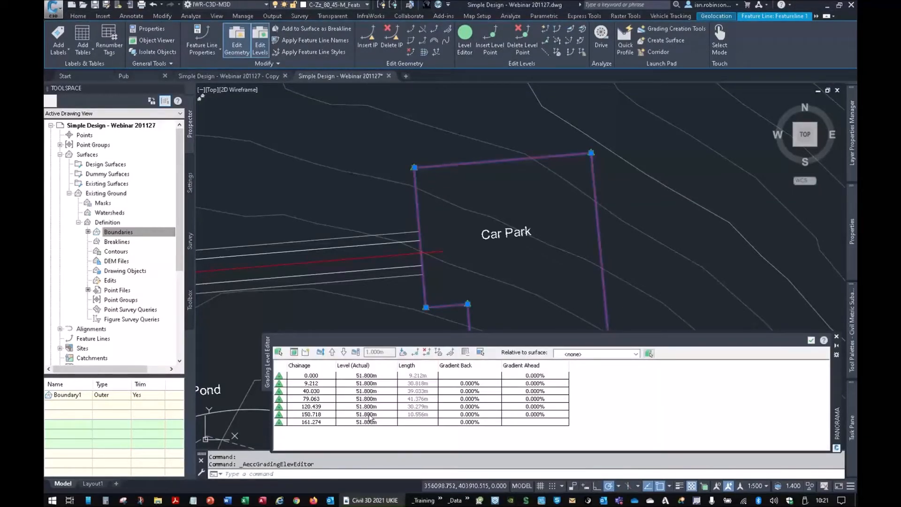
{"action": "left_click", "coordinate": [284, 376]}
{"action": "left_click", "coordinate": [282, 391]}
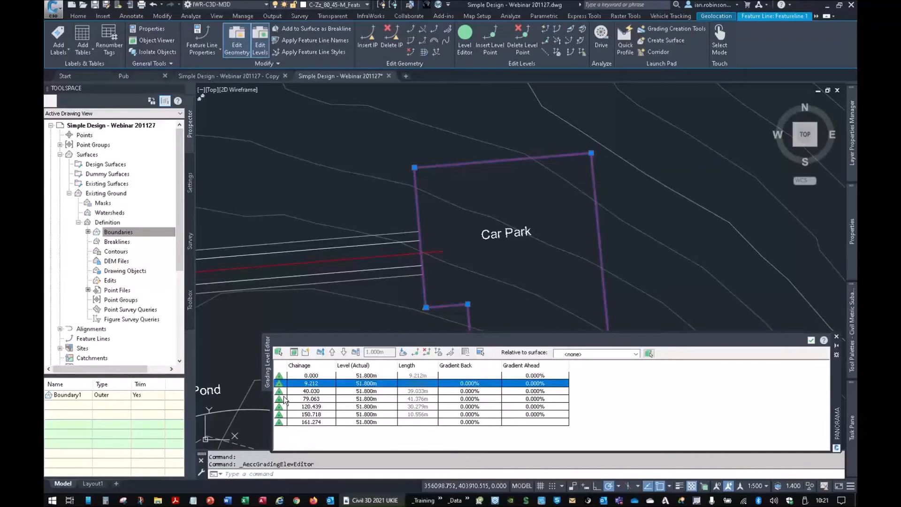
{"action": "left_click", "coordinate": [283, 399]}
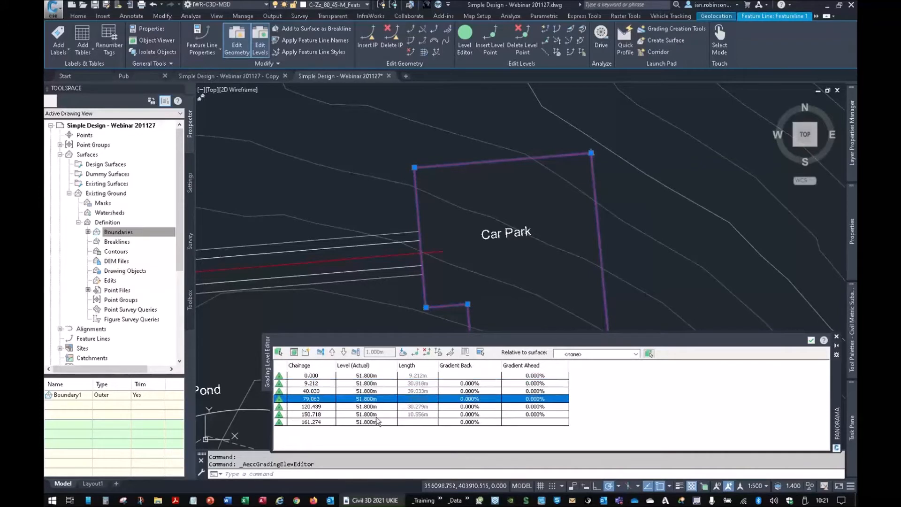
{"action": "left_click", "coordinate": [811, 340]}
{"action": "middle_click_drag", "start_coordinate": [542, 210], "coordinate": [575, 211]}
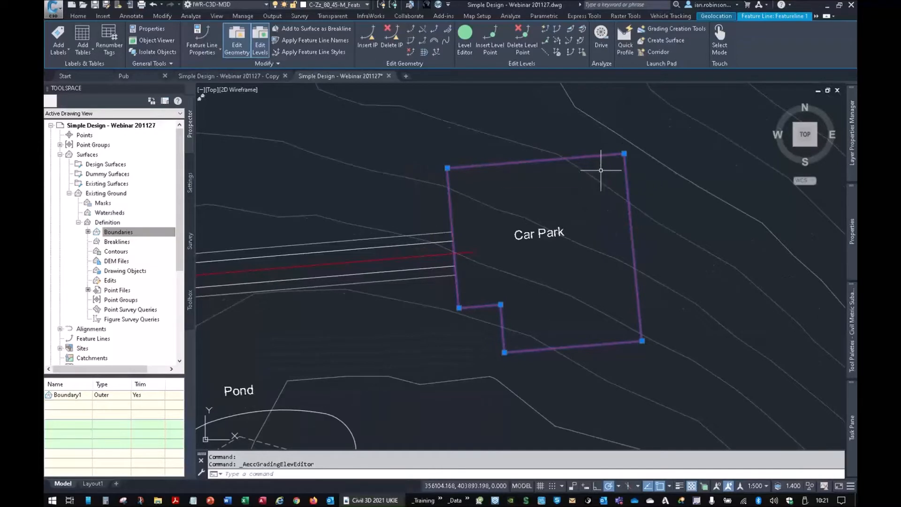
{"action": "key", "text": "ctrl"}
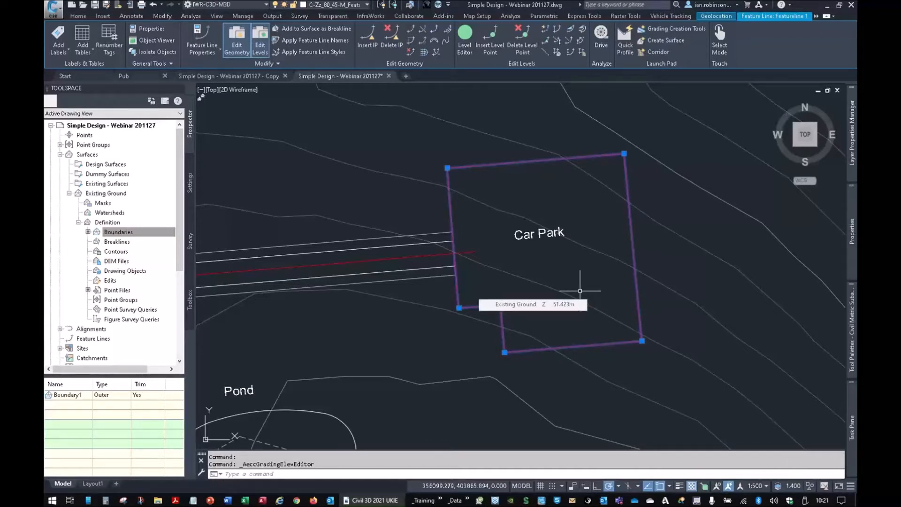
- With Quick Level Edit, set the car park's east edge gradient to -1% and its north edge gradient to 0%
{"action": "left_click", "coordinate": [546, 30]}
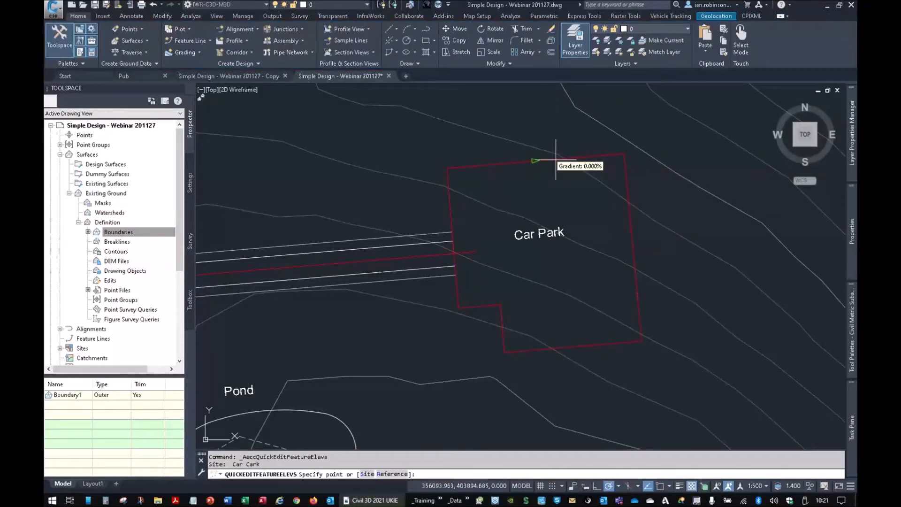
{"action": "left_click", "coordinate": [641, 238]}
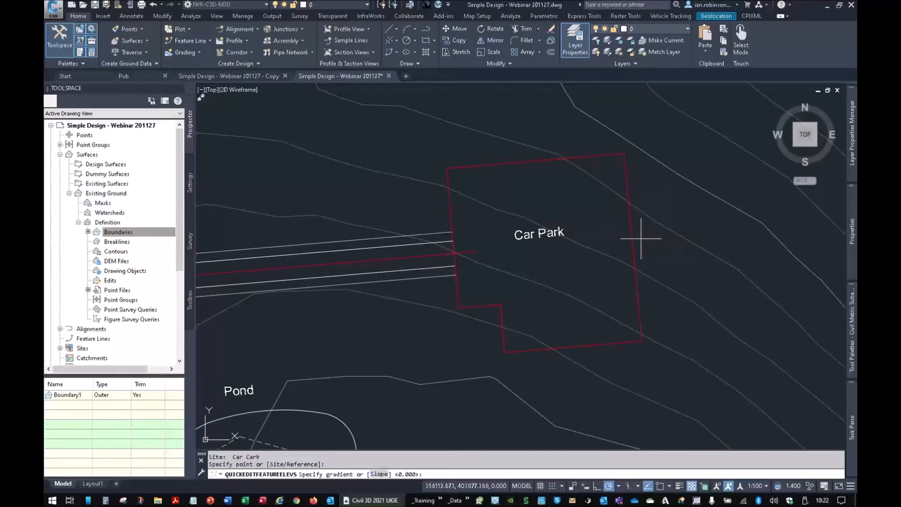
{"action": "type", "text": "-1"}
{"action": "key", "text": "Return"}
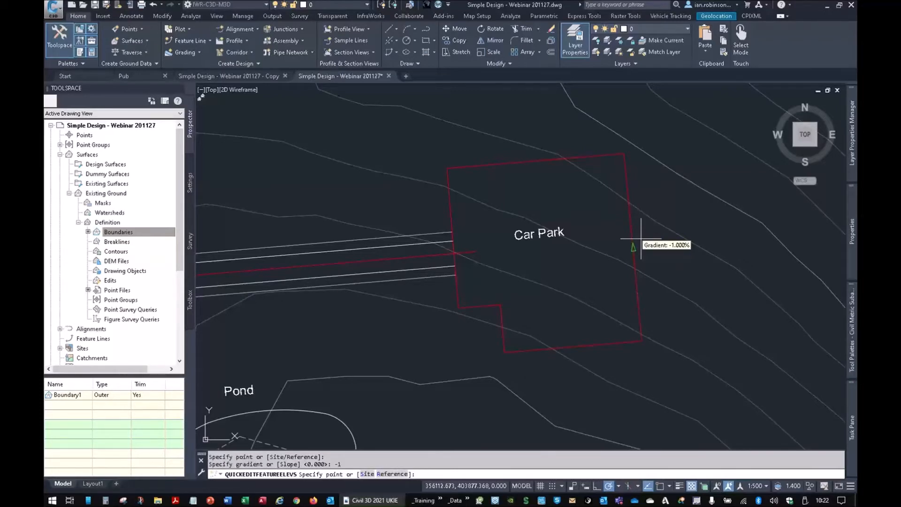
{"action": "left_click", "coordinate": [525, 138]}
{"action": "type", "text": "0"}
{"action": "key", "text": "Return"}
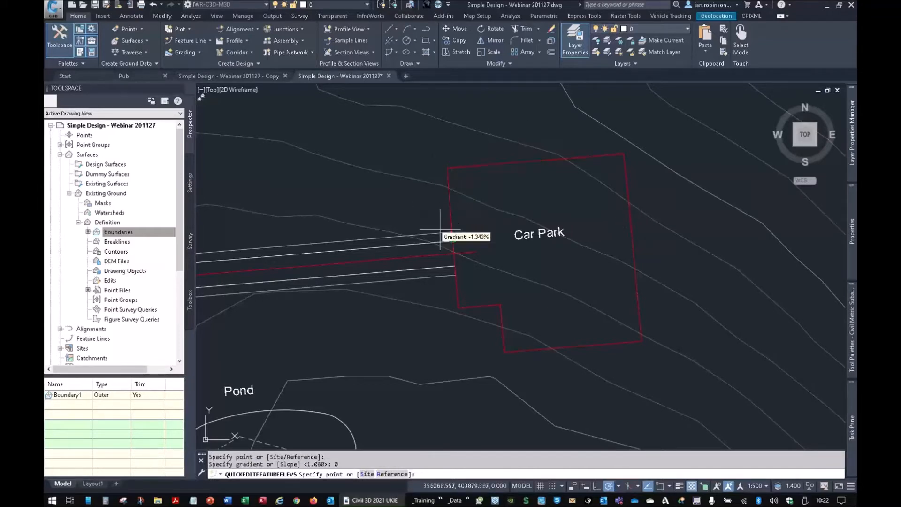
- Set the gradient of the car park's west edge to 1% and of the short notch edge to 0%, and finish the level edit
{"action": "left_click", "coordinate": [469, 257]}
{"action": "type", "text": "1"}
{"action": "key", "text": "Return"}
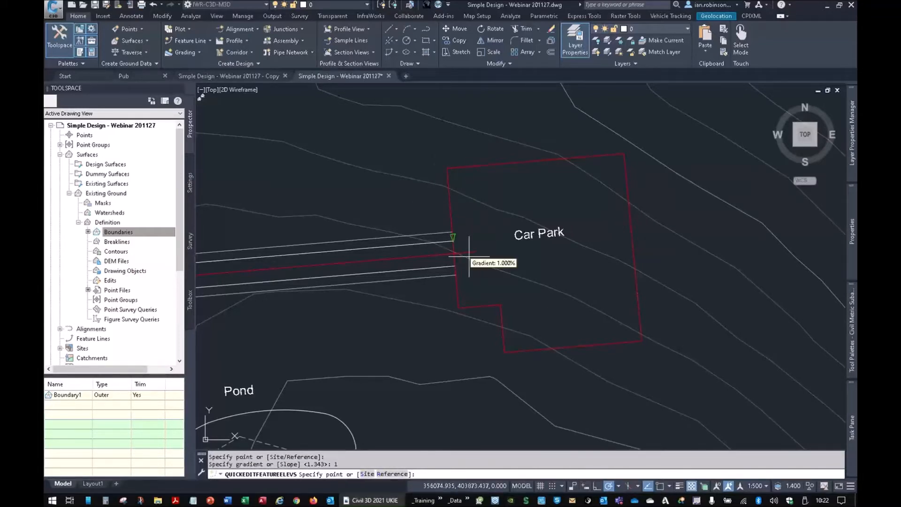
{"action": "left_click", "coordinate": [484, 288]}
{"action": "type", "text": "0"}
{"action": "key", "text": "Return"}
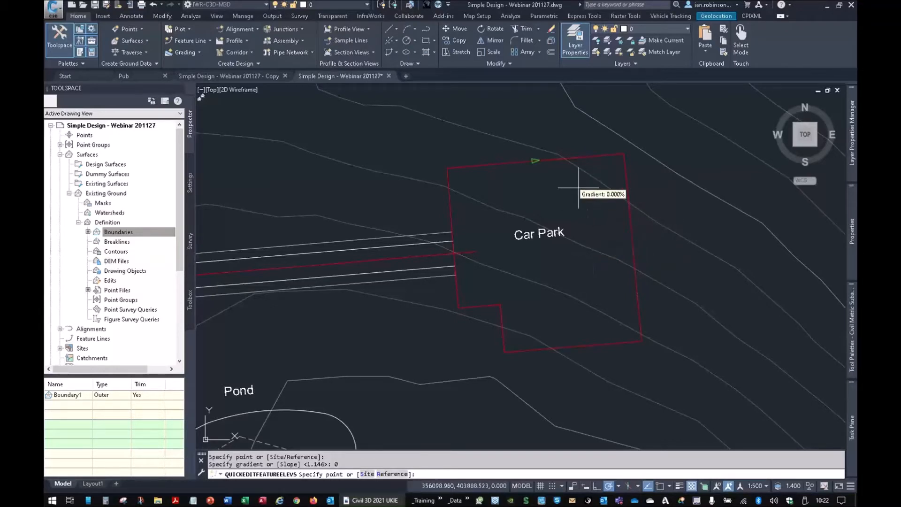
{"action": "key", "text": "Return"}
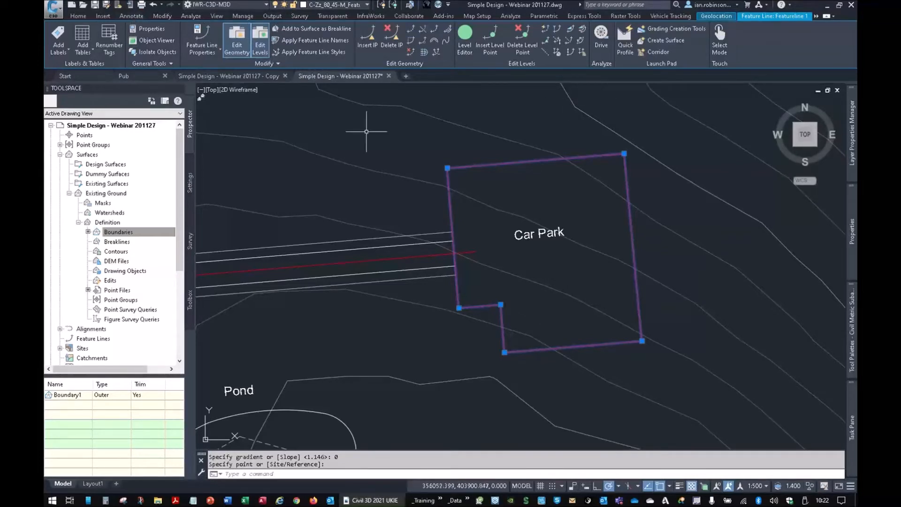
{"action": "key", "text": "Escape"}
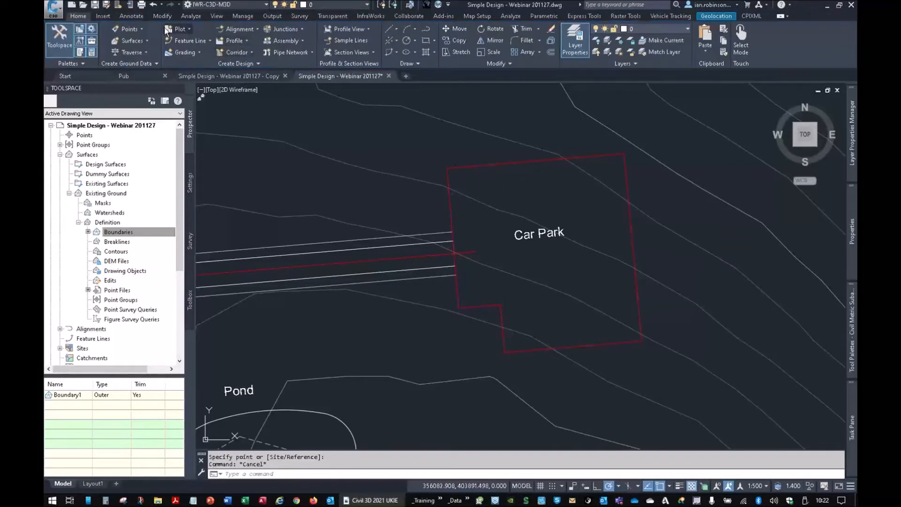
- Create a grading group named CAR PARK in the car park site, with automatic surface creation and Existing Ground as the volume base surface
{"action": "left_click", "coordinate": [184, 51]}
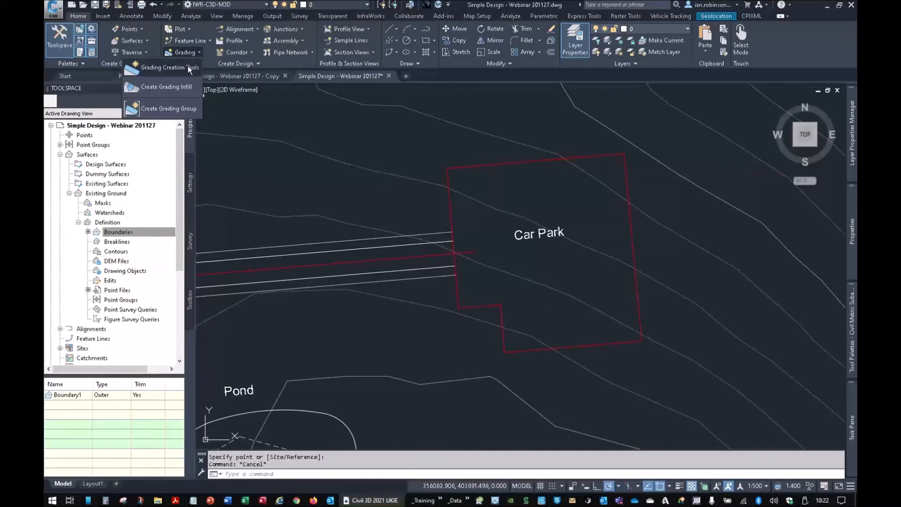
{"action": "left_click", "coordinate": [188, 67]}
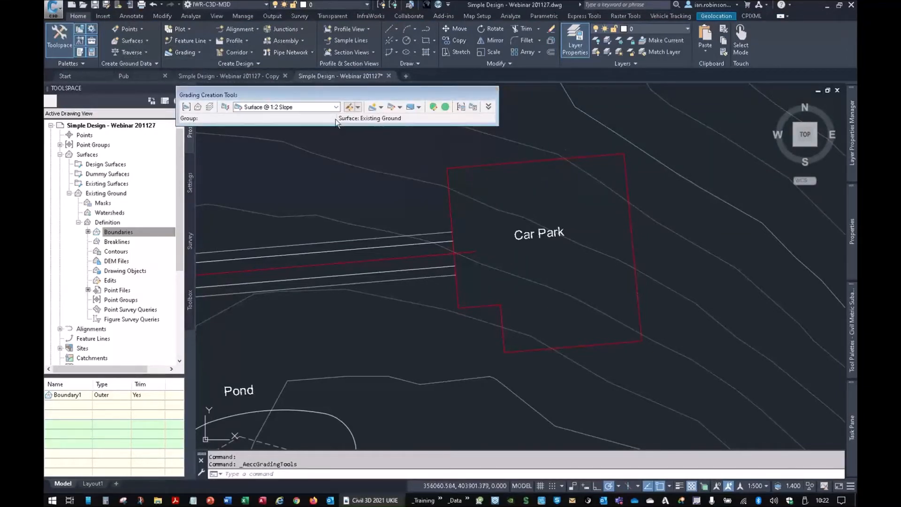
{"action": "left_click", "coordinate": [186, 107]}
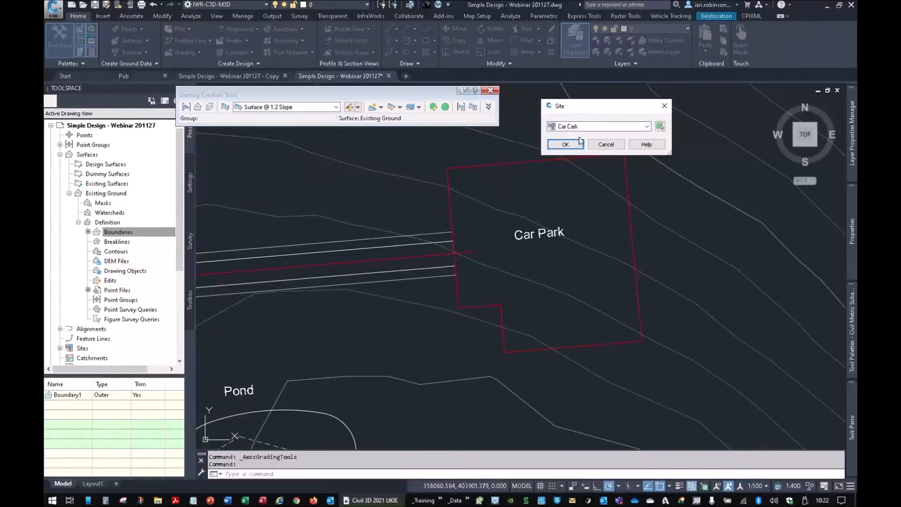
{"action": "left_click", "coordinate": [579, 140]}
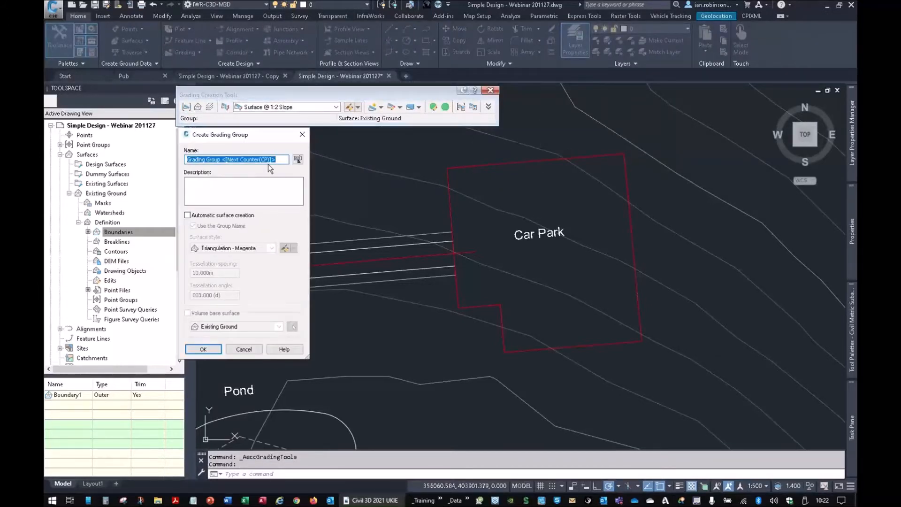
{"action": "type", "text": "CA"}
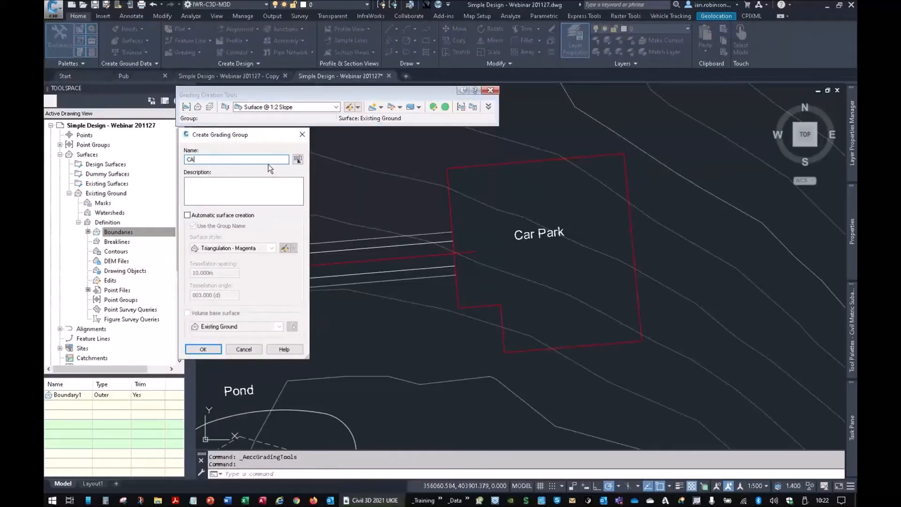
{"action": "type", "text": "R PARK"}
{"action": "left_click", "coordinate": [233, 217]}
{"action": "left_click", "coordinate": [188, 314]}
{"action": "left_click", "coordinate": [204, 350]}
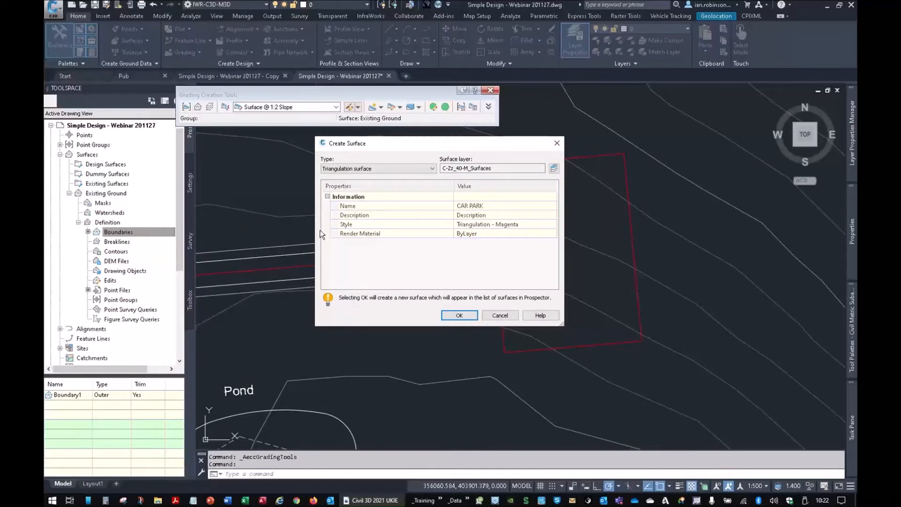
{"action": "left_click", "coordinate": [459, 316]}
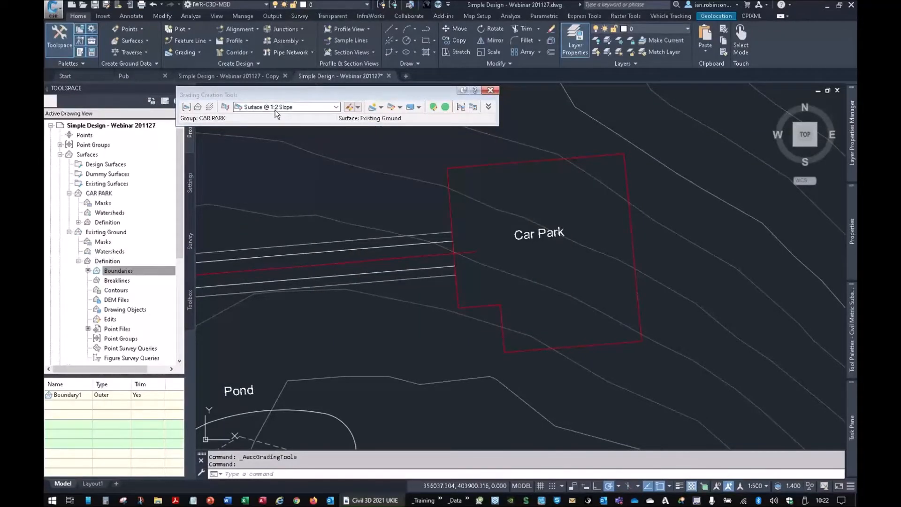
- Grade the full length of the car park feature line outward to Existing Ground with the Surface @ 1:2 Slope criteria, using 2:1 cut and fill slopes
{"action": "left_click", "coordinate": [373, 107]}
{"action": "left_click", "coordinate": [501, 166]}
{"action": "left_click", "coordinate": [508, 144]}
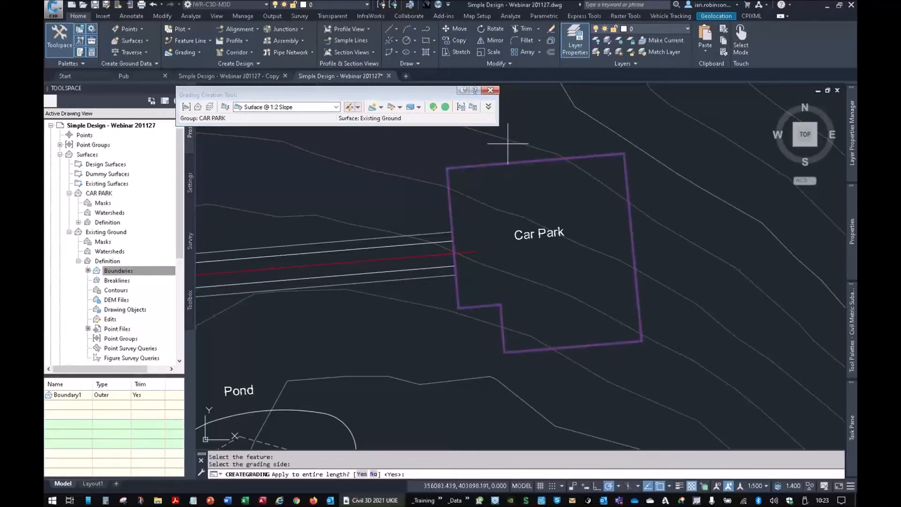
{"action": "key", "text": "Return"}
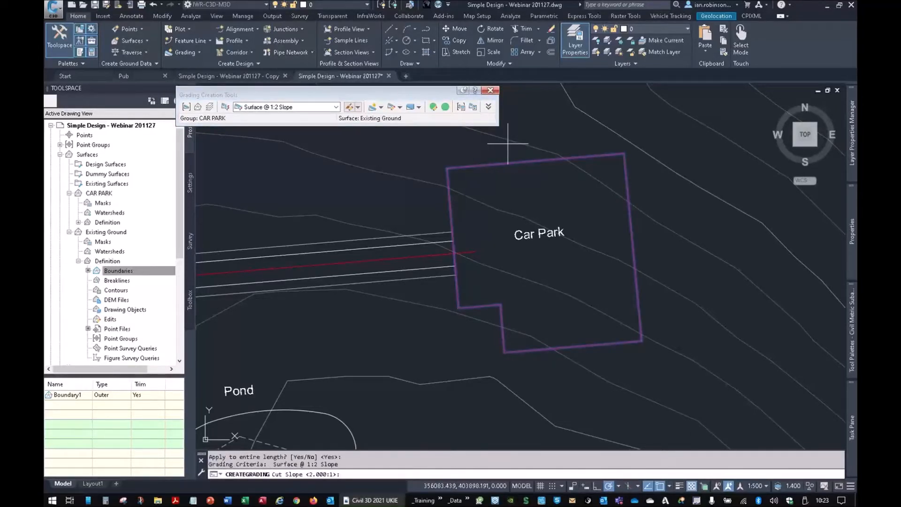
{"action": "key", "text": "Return"}
{"action": "key", "text": "Return"}
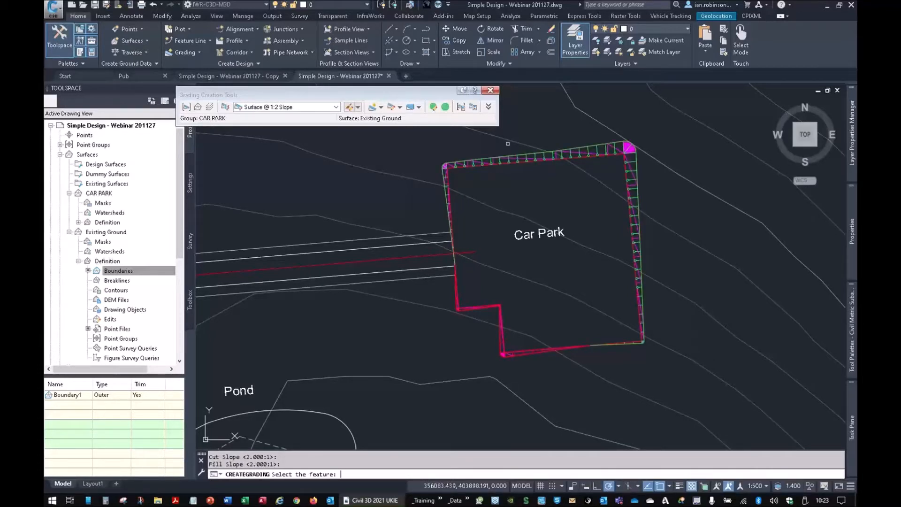
- Create a grading infill inside the car park outline and finish the command
{"action": "left_click", "coordinate": [381, 107]}
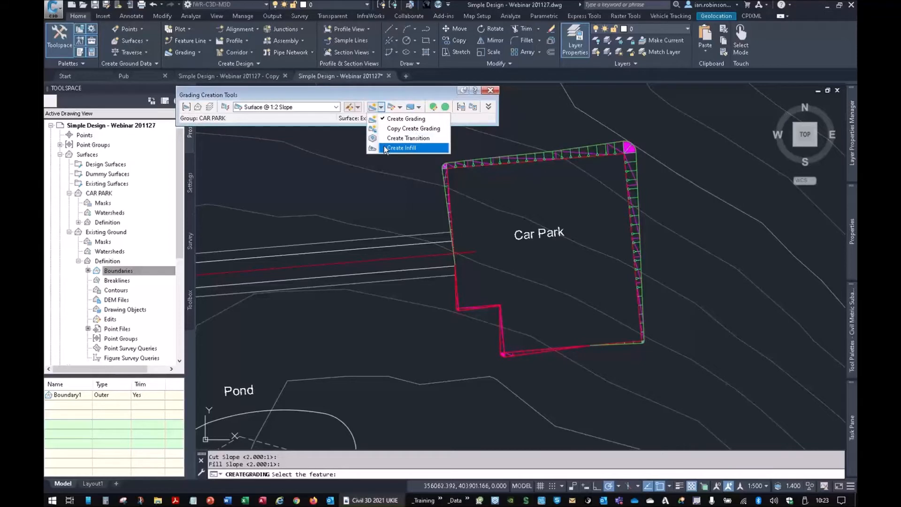
{"action": "left_click", "coordinate": [384, 146]}
{"action": "left_click", "coordinate": [543, 201]}
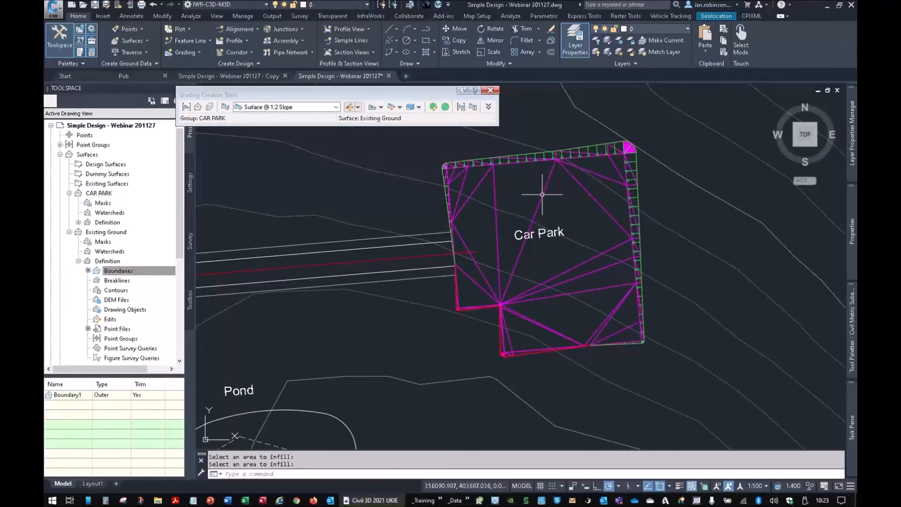
{"action": "key", "text": "Return"}
- Inspect the CAR PARK surface in 3D from several angles in the Object Viewer and close the viewer
{"action": "right_click", "coordinate": [506, 192]}
{"action": "left_click", "coordinate": [547, 331]}
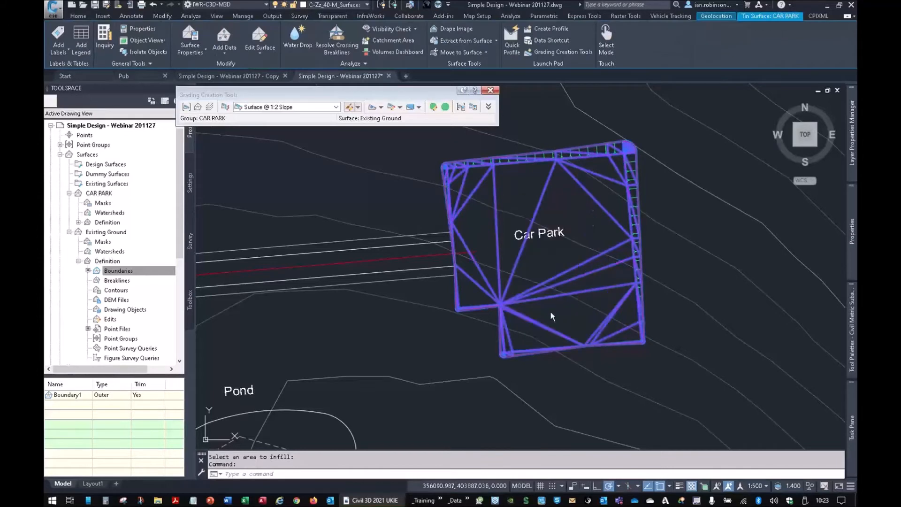
{"action": "left_click_drag", "start_coordinate": [506, 335], "coordinate": [488, 293]}
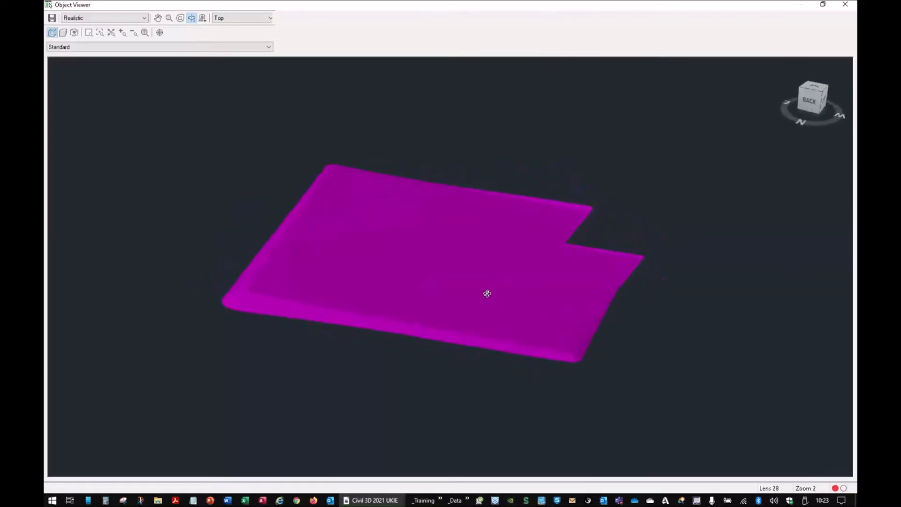
{"action": "left_click_drag", "start_coordinate": [498, 327], "coordinate": [461, 304]}
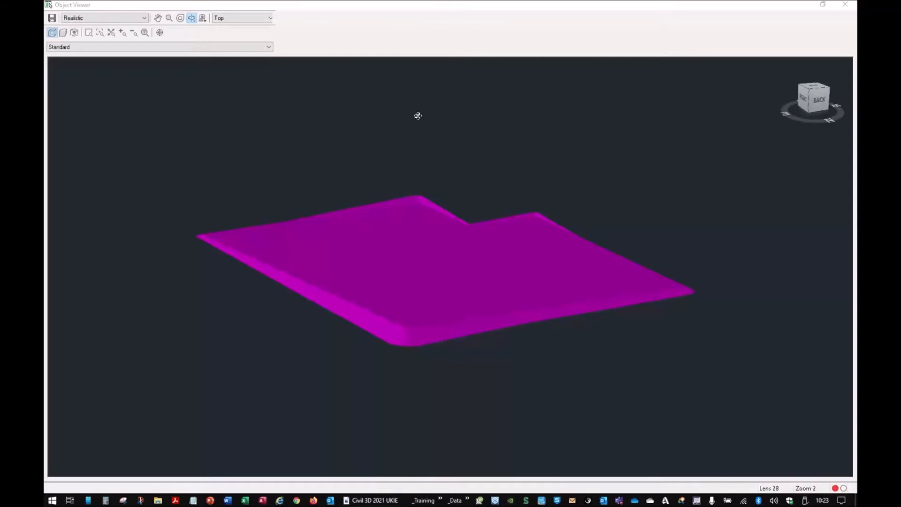
{"action": "left_click", "coordinate": [845, 4]}
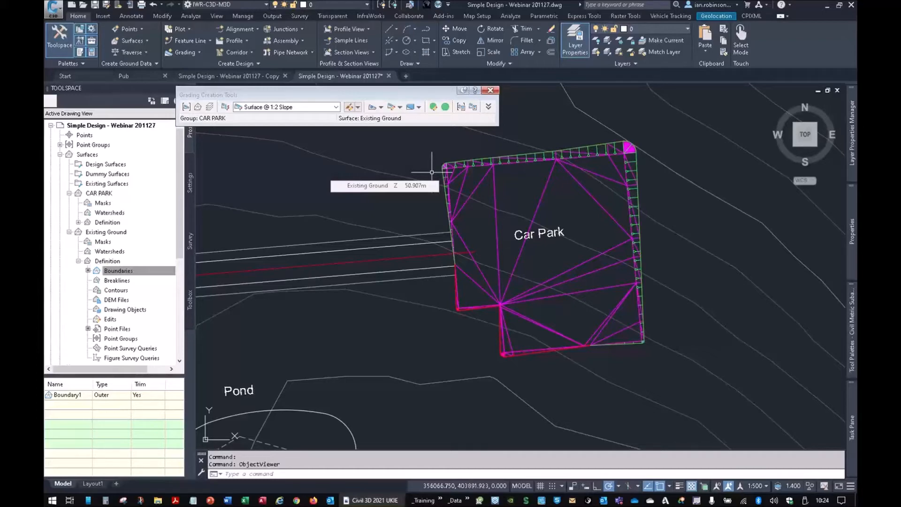
- Review the list of surface styles in the drawing settings and return to the drawing's surface tree
{"action": "key", "text": "super"}
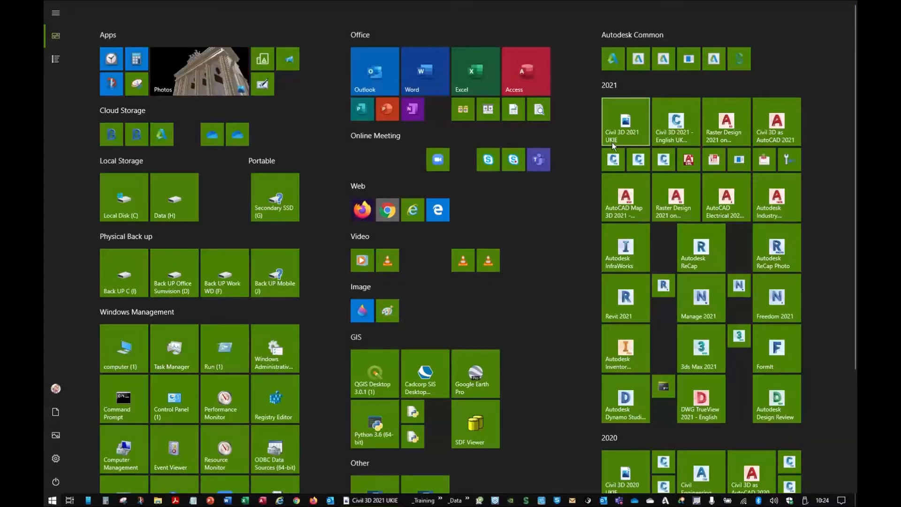
{"action": "key", "text": "super"}
{"action": "left_click", "coordinate": [190, 183]}
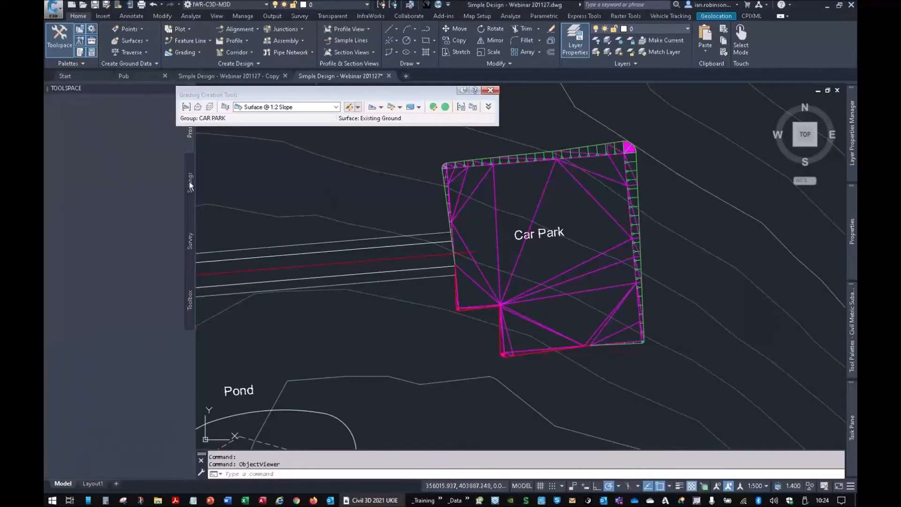
{"action": "left_click", "coordinate": [60, 154]}
{"action": "left_click", "coordinate": [69, 165]}
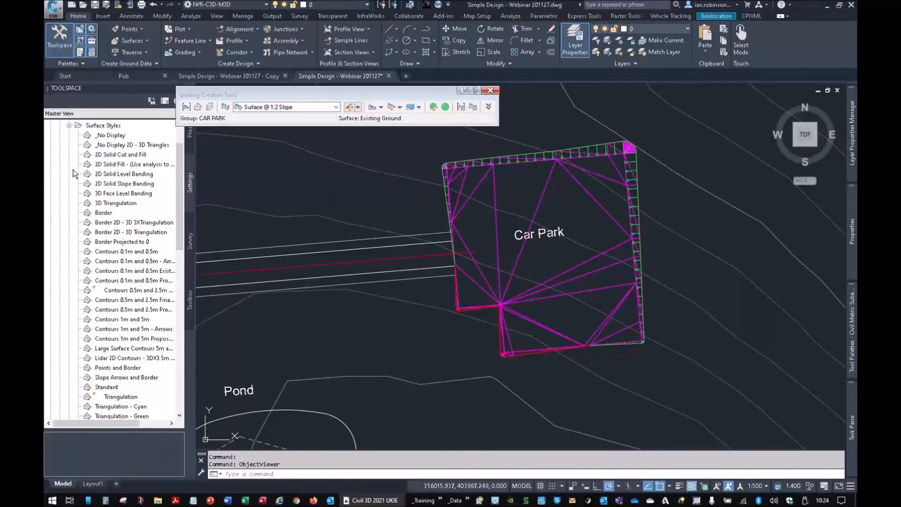
{"action": "mouse_move", "coordinate": [132, 287]}
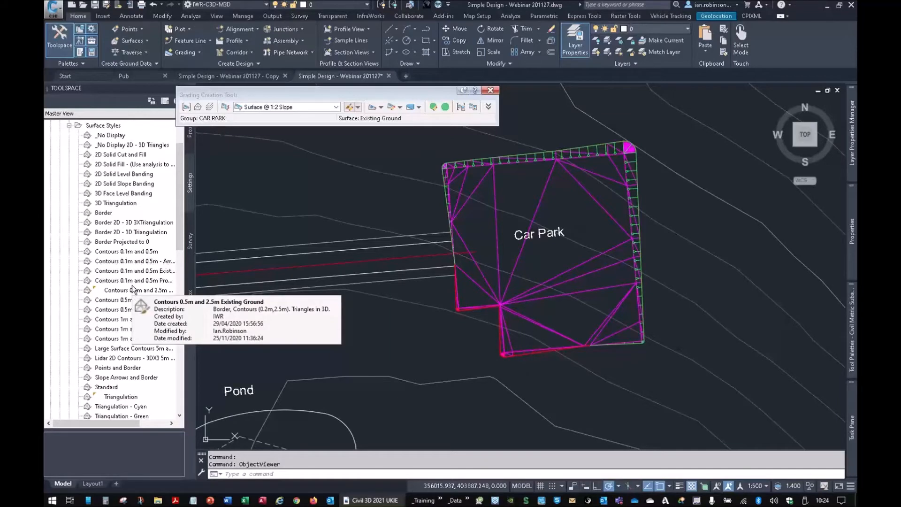
{"action": "left_click", "coordinate": [69, 125]}
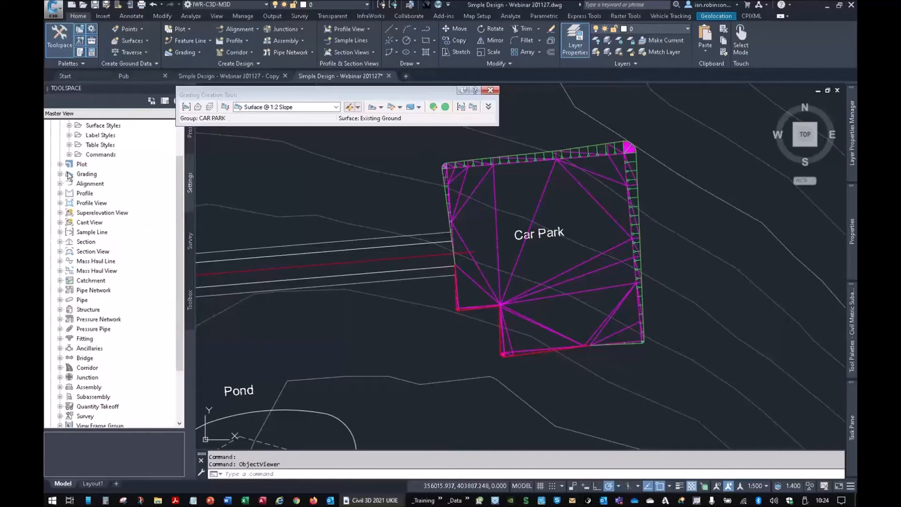
{"action": "left_click", "coordinate": [189, 133]}
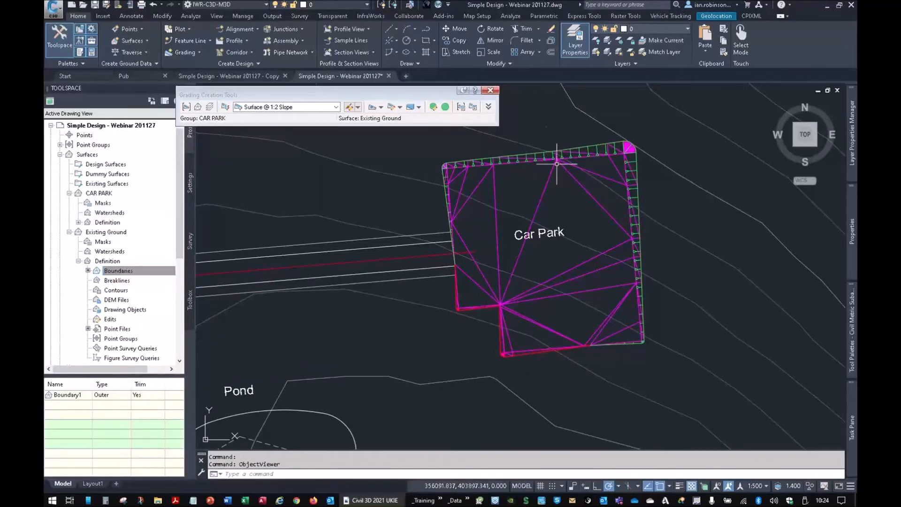
- Bring up the grading volume tools for the CAR PARK group and lower the entire group by 0.2 m
{"action": "middle_click_drag", "start_coordinate": [585, 237], "coordinate": [604, 236]}
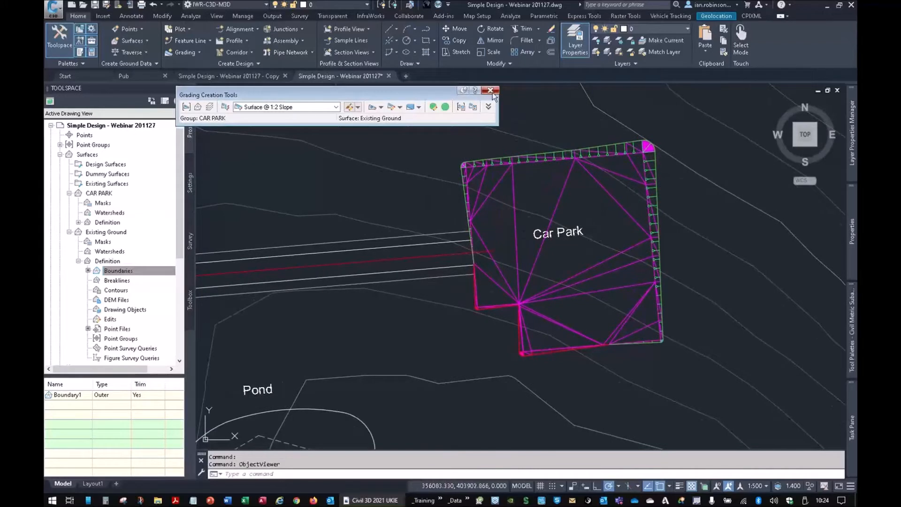
{"action": "left_click", "coordinate": [410, 107]}
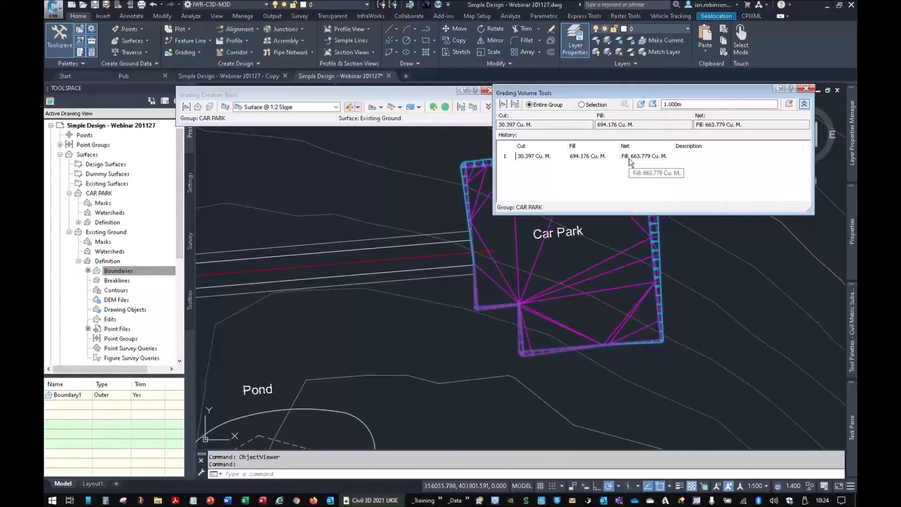
{"action": "double_click", "coordinate": [669, 104]}
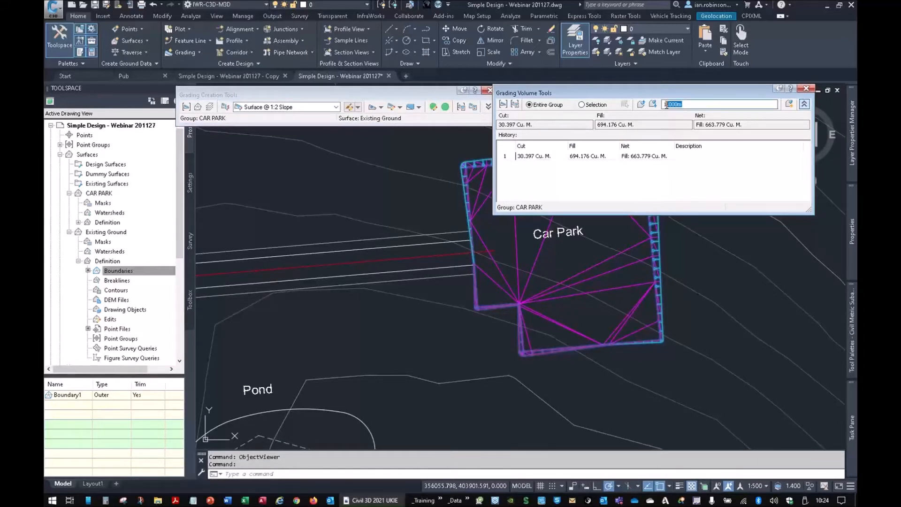
{"action": "type", "text": "0.2"}
{"action": "left_click", "coordinate": [652, 104]}
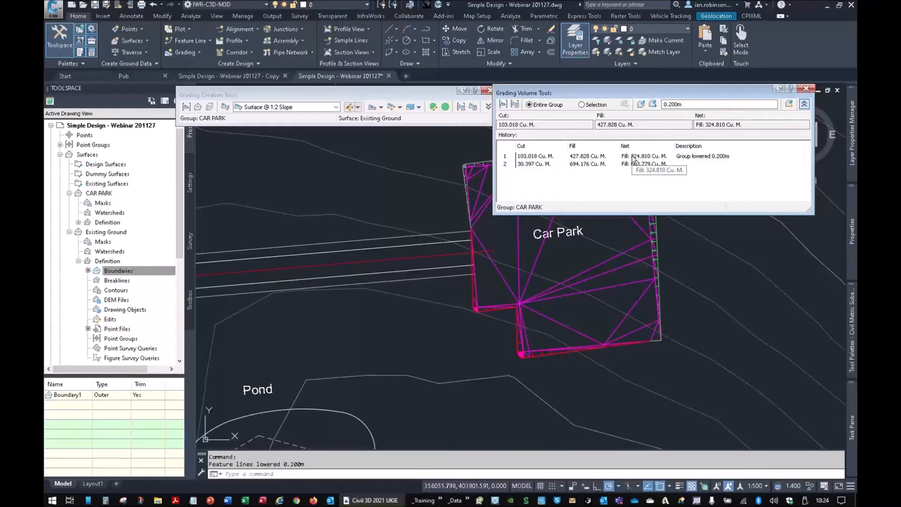
- Auto-balance the CAR PARK grading group's cut and fill to a required volume of 0
{"action": "middle_click_drag", "start_coordinate": [614, 291], "coordinate": [423, 358]}
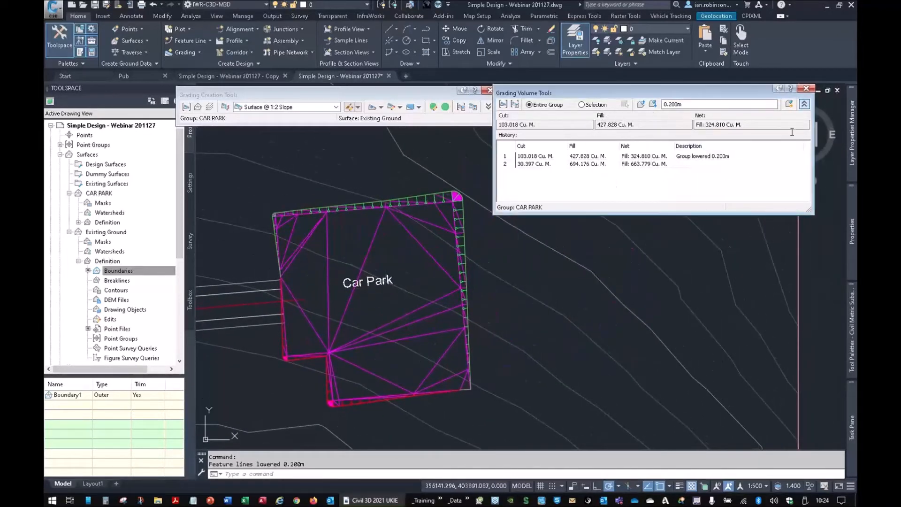
{"action": "left_click", "coordinate": [789, 105]}
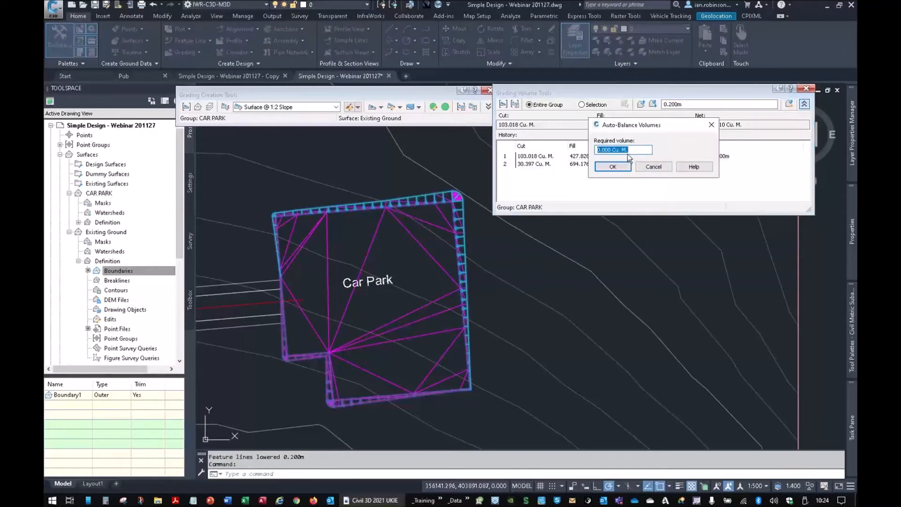
{"action": "left_click", "coordinate": [624, 167]}
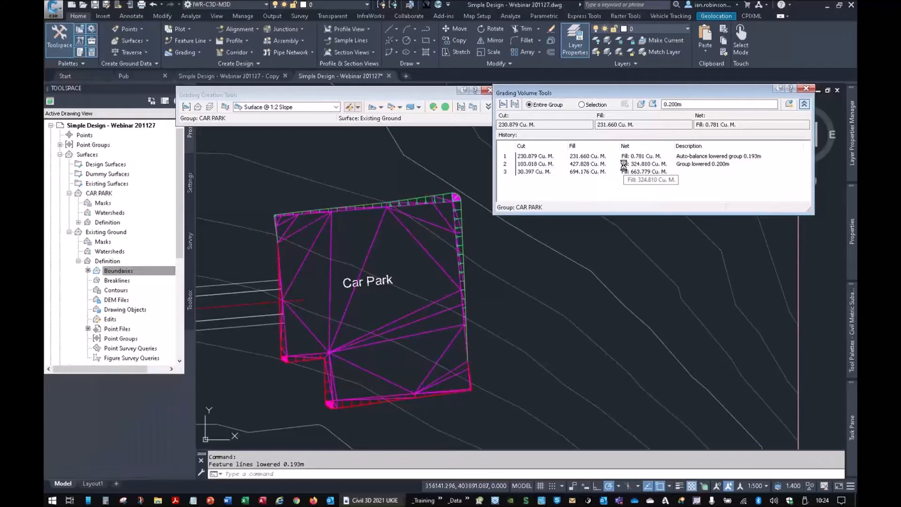
- Select the car park and existing ground surfaces, inspect them together in 3D in the Object Viewer, and close the viewer
{"action": "left_click", "coordinate": [437, 229]}
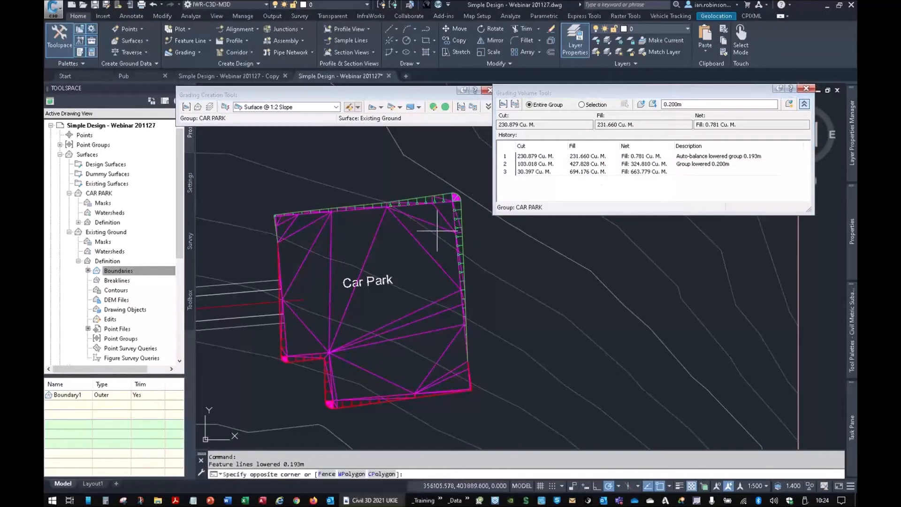
{"action": "left_click", "coordinate": [392, 238]}
{"action": "right_click", "coordinate": [392, 239]}
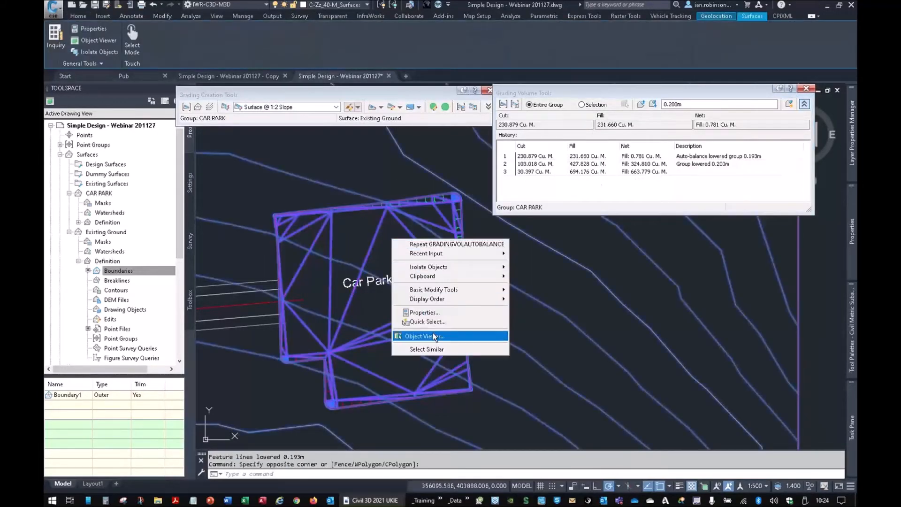
{"action": "left_click", "coordinate": [430, 337]}
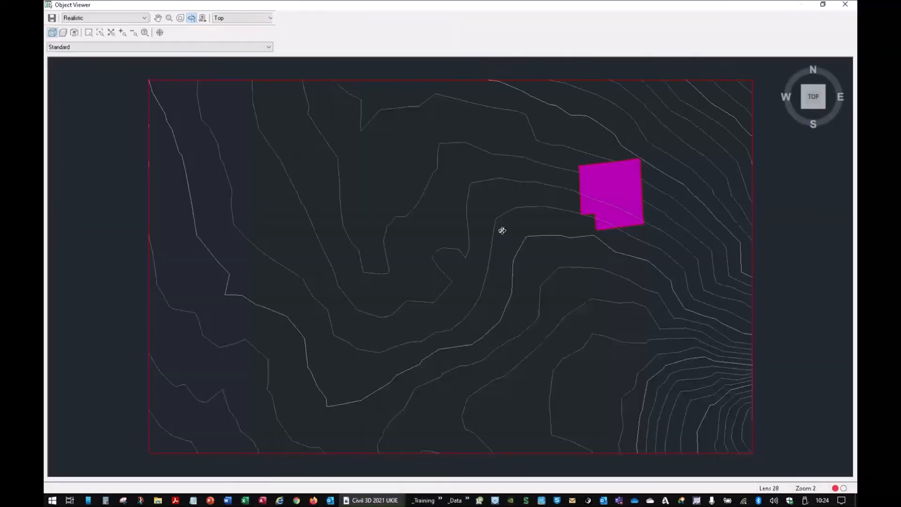
{"action": "left_click_drag", "start_coordinate": [502, 231], "coordinate": [491, 271]}
{"action": "right_click", "coordinate": [490, 271]}
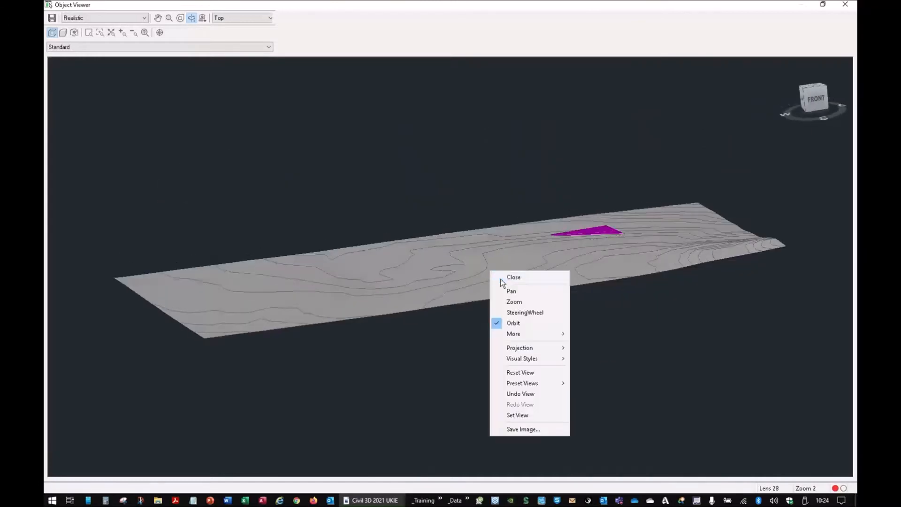
{"action": "left_click", "coordinate": [514, 277]}
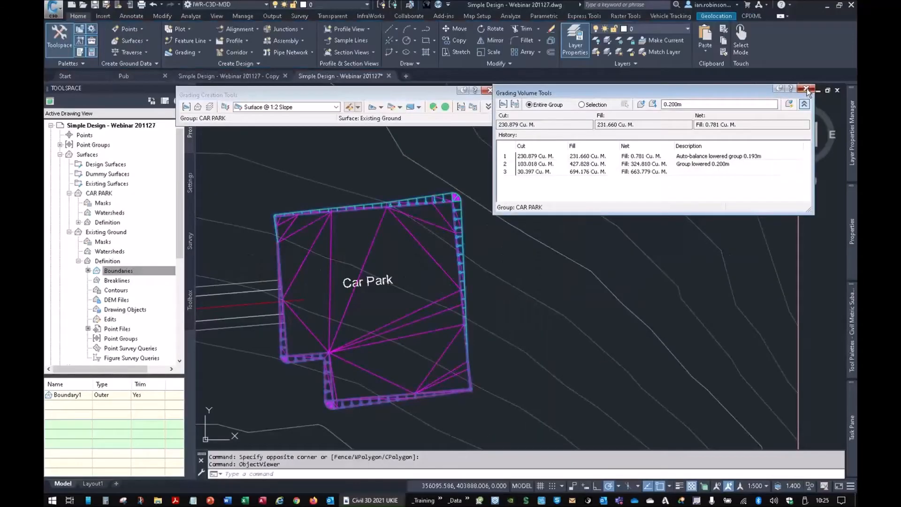
- Close the grading volume and grading creation tools, check the car park within the whole site layout, and clear the selection
{"action": "left_click", "coordinate": [807, 89]}
{"action": "left_click", "coordinate": [489, 90]}
{"action": "scroll", "coordinate": [533, 240], "scroll_direction": "down", "scroll_amount": 2}
{"action": "middle_click_drag", "start_coordinate": [533, 241], "coordinate": [706, 217]}
{"action": "mouse_move", "coordinate": [473, 204]}
{"action": "middle_mouse_down"}
{"action": "mouse_move", "coordinate": [559, 223]}
{"action": "mouse_move", "coordinate": [585, 195]}
{"action": "middle_mouse_up"}
{"action": "scroll", "coordinate": [558, 222], "scroll_direction": "down", "scroll_amount": 2}
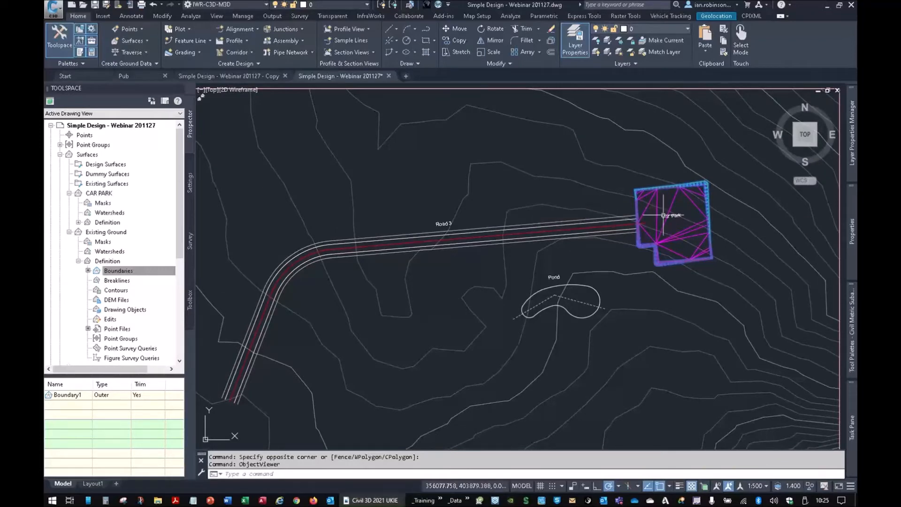
{"action": "scroll", "coordinate": [694, 195], "scroll_direction": "up", "scroll_amount": 4}
{"action": "middle_click_drag", "start_coordinate": [695, 195], "coordinate": [559, 201]}
{"action": "key", "text": "Escape"}
{"action": "key", "text": "Escape"}
- Set the CAR PARK surface style to Contours 0.1m and 0.5m - Arrows in its surface properties
{"action": "left_click", "coordinate": [560, 195]}
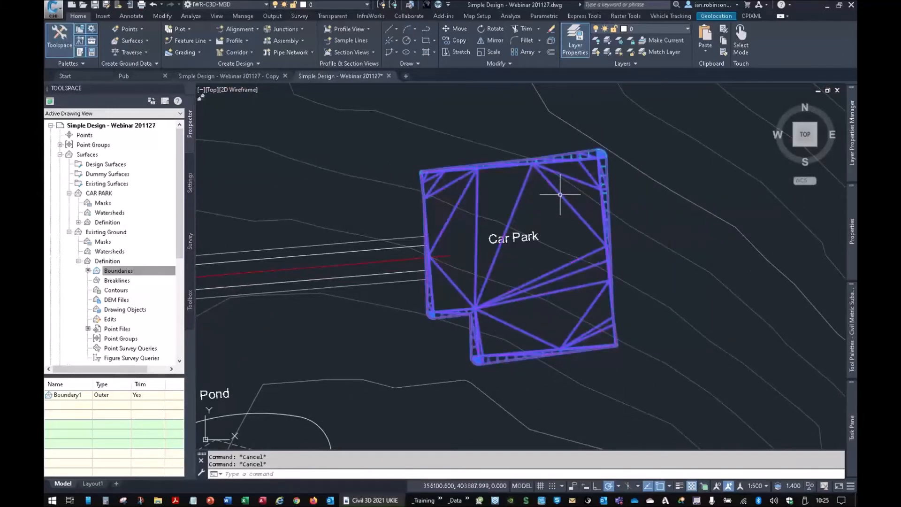
{"action": "left_click", "coordinate": [190, 36]}
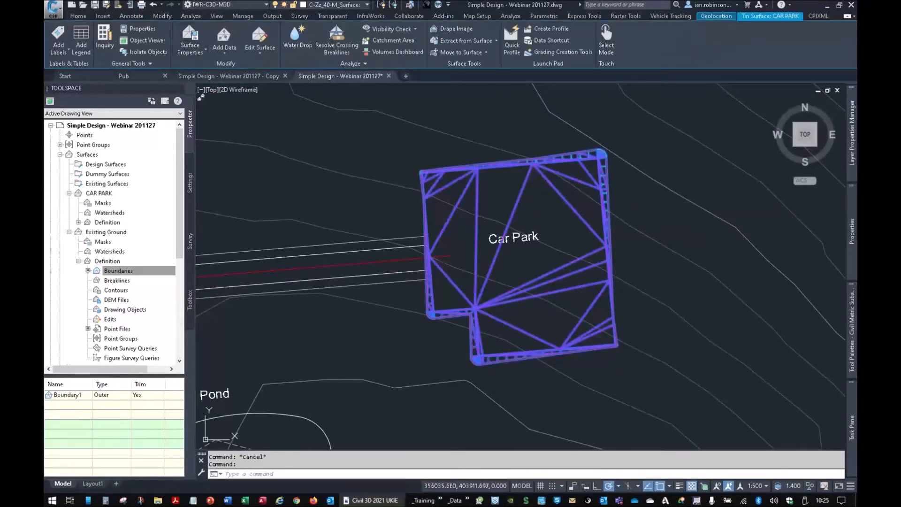
{"action": "left_click", "coordinate": [241, 117]}
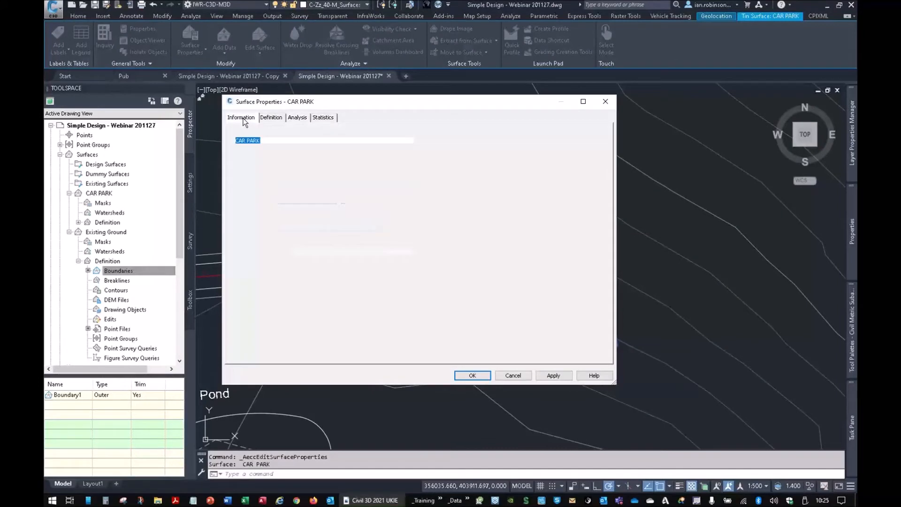
{"action": "left_click", "coordinate": [306, 216]}
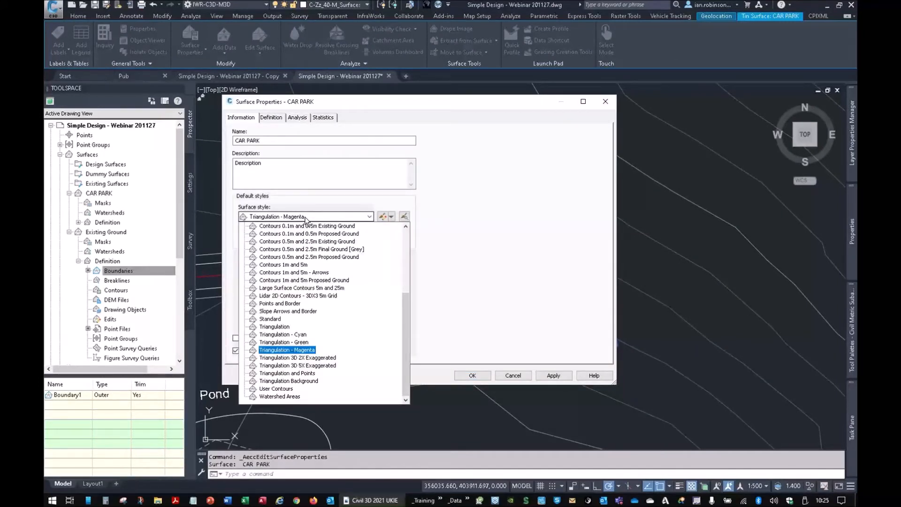
{"action": "scroll", "coordinate": [289, 266], "scroll_direction": "up", "scroll_amount": 2}
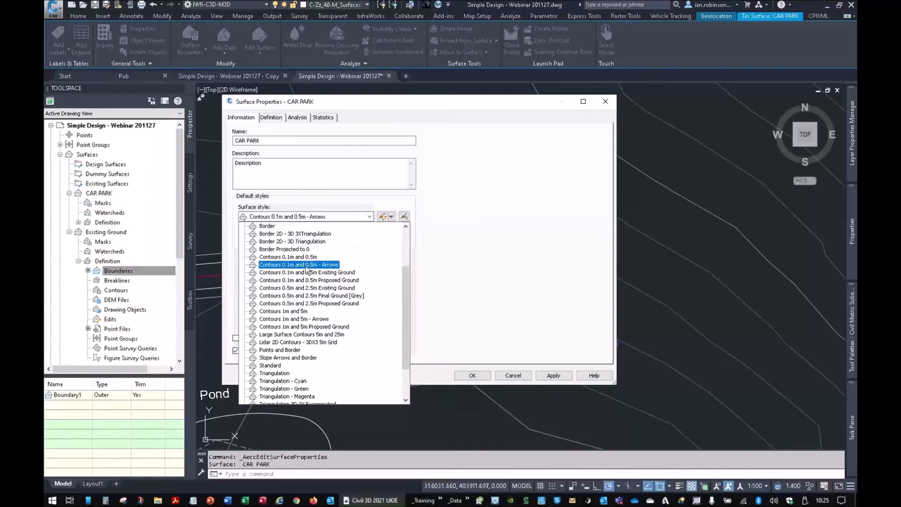
{"action": "left_click", "coordinate": [306, 265]}
{"action": "left_click", "coordinate": [472, 376]}
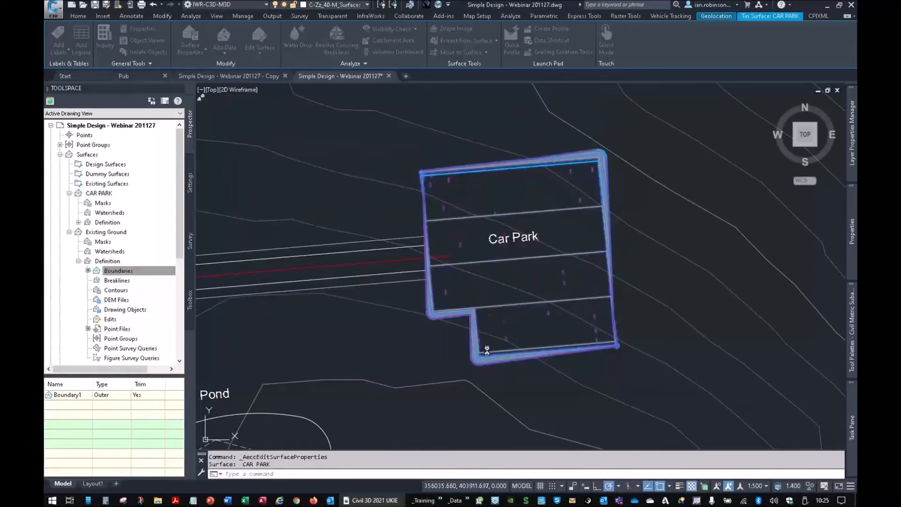
- Examine the contours and slope arrows across the car park surface and along its graded edges
{"action": "scroll", "coordinate": [460, 261], "scroll_direction": "up", "scroll_amount": 2}
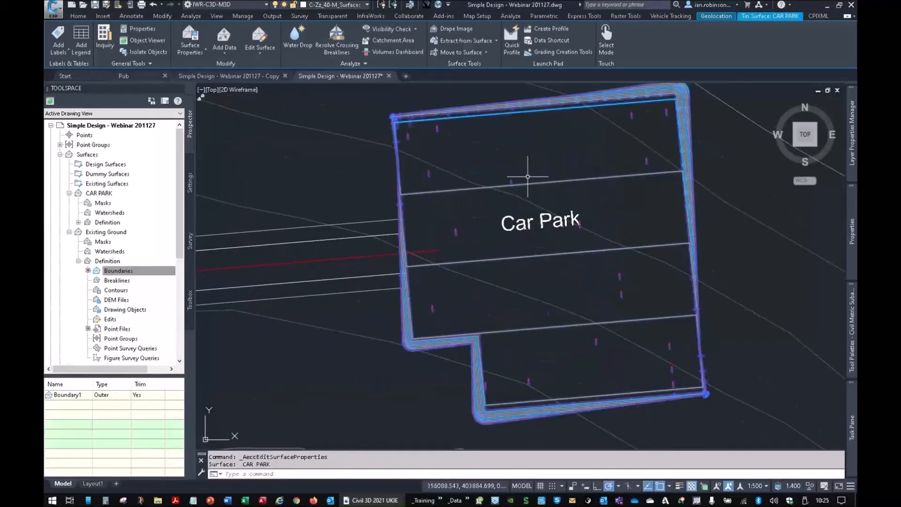
{"action": "middle_click_drag", "start_coordinate": [528, 177], "coordinate": [504, 297]}
{"action": "scroll", "coordinate": [613, 210], "scroll_direction": "up", "scroll_amount": 4}
{"action": "scroll", "coordinate": [615, 221], "scroll_direction": "up", "scroll_amount": 4}
{"action": "middle_click_drag", "start_coordinate": [615, 221], "coordinate": [323, 220]}
{"action": "scroll", "coordinate": [495, 349], "scroll_direction": "down", "scroll_amount": 6}
{"action": "middle_click_drag", "start_coordinate": [494, 349], "coordinate": [646, 178]}
{"action": "mouse_move", "coordinate": [373, 293]}
{"action": "middle_mouse_down"}
{"action": "mouse_move", "coordinate": [409, 276]}
{"action": "mouse_move", "coordinate": [501, 198]}
{"action": "middle_mouse_up"}
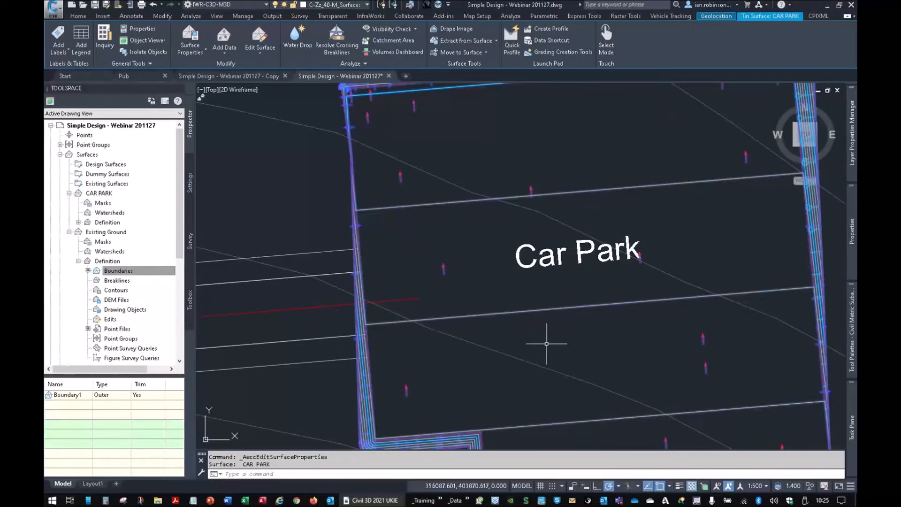
- Examine the CAR PARK surface's contours, compare its level with Existing Ground over the car park, and clear the selection
{"action": "middle_click_drag", "start_coordinate": [549, 353], "coordinate": [514, 219]}
{"action": "middle_click_drag", "start_coordinate": [591, 350], "coordinate": [572, 286]}
{"action": "scroll", "coordinate": [631, 268], "scroll_direction": "up", "scroll_amount": 2}
{"action": "scroll", "coordinate": [627, 274], "scroll_direction": "down", "scroll_amount": 6}
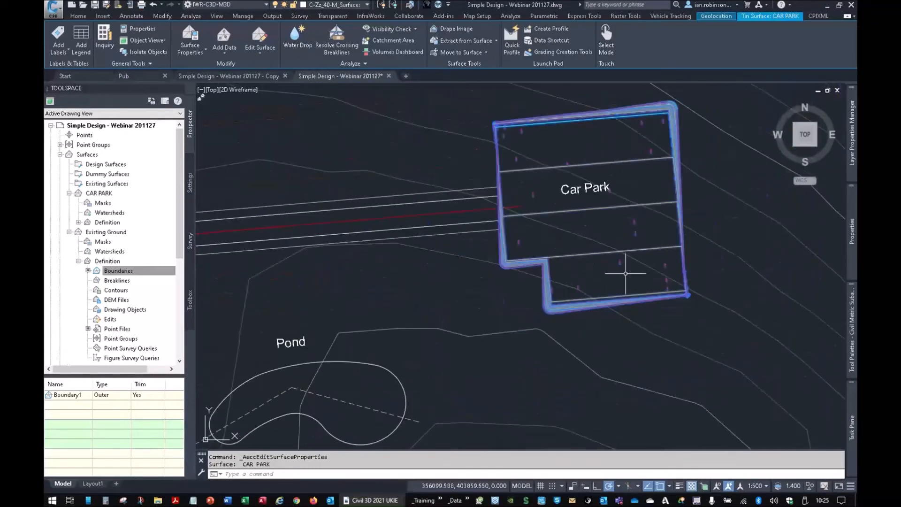
{"action": "middle_click_drag", "start_coordinate": [620, 201], "coordinate": [611, 259]}
{"action": "mouse_move", "coordinate": [611, 259]}
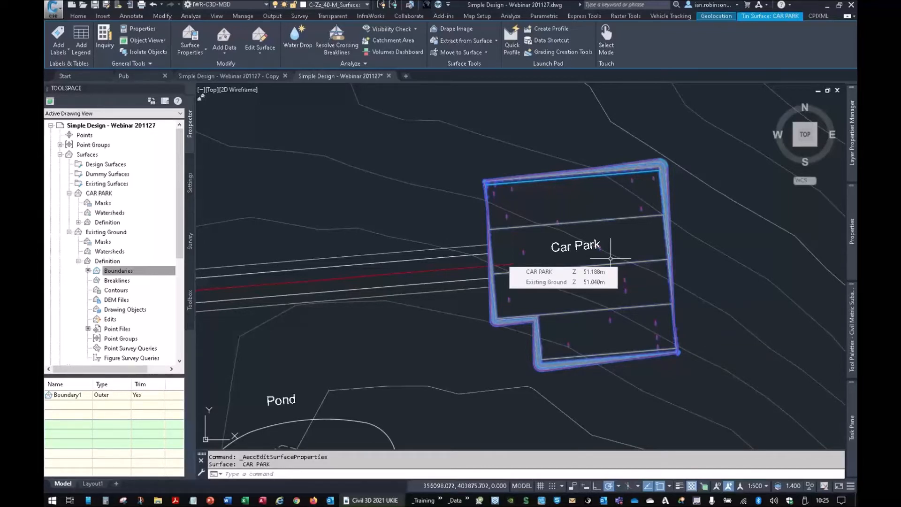
{"action": "key", "text": "Escape"}
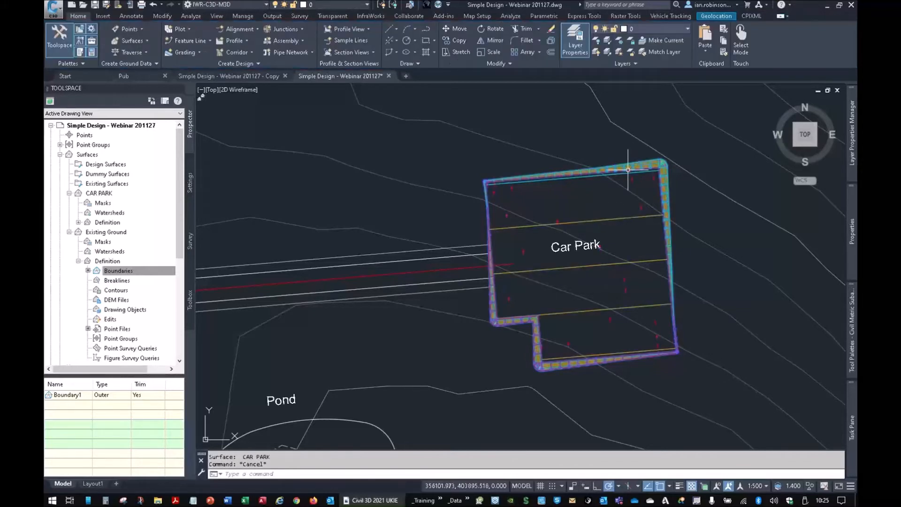
- Turn on selection cycling, select the car park feature line among the overlapping objects, inspect its extent, and clear the selection
{"action": "left_click", "coordinate": [628, 170]}
{"action": "key", "text": "Escape"}
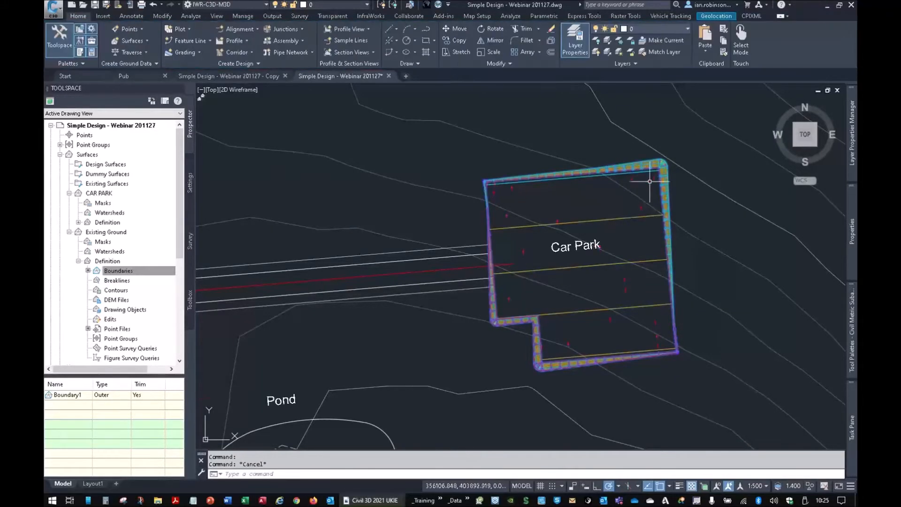
{"action": "scroll", "coordinate": [651, 181], "scroll_direction": "up", "scroll_amount": 3}
{"action": "left_click", "coordinate": [704, 486]}
{"action": "left_click", "coordinate": [692, 202]}
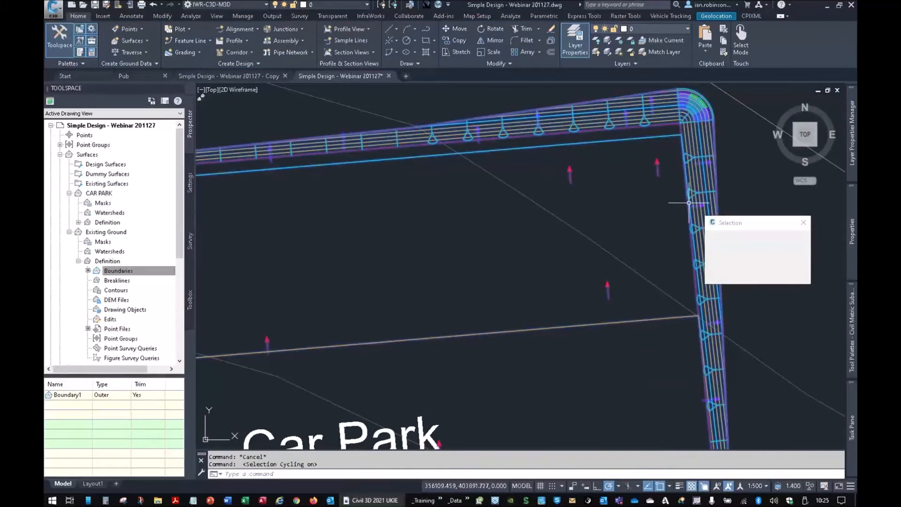
{"action": "left_click", "coordinate": [722, 251]}
{"action": "scroll", "coordinate": [591, 247], "scroll_direction": "down", "scroll_amount": 2}
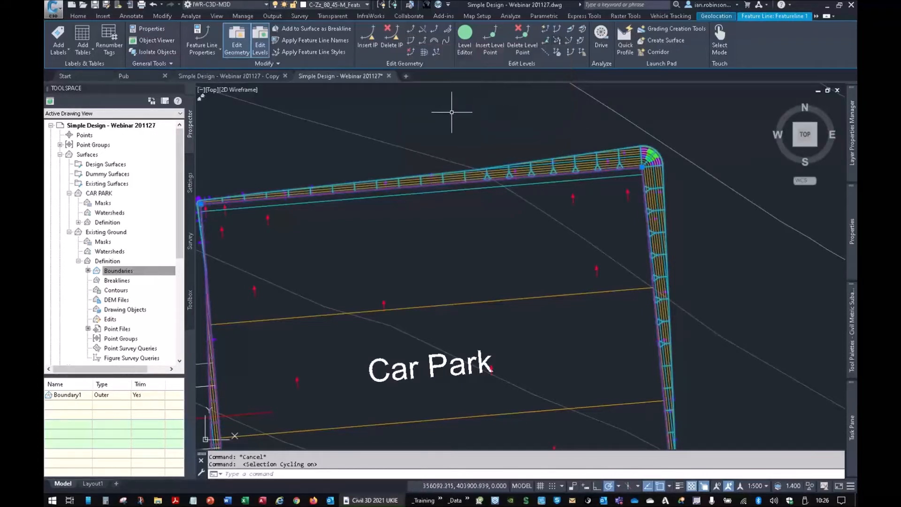
{"action": "scroll", "coordinate": [513, 207], "scroll_direction": "down", "scroll_amount": 2}
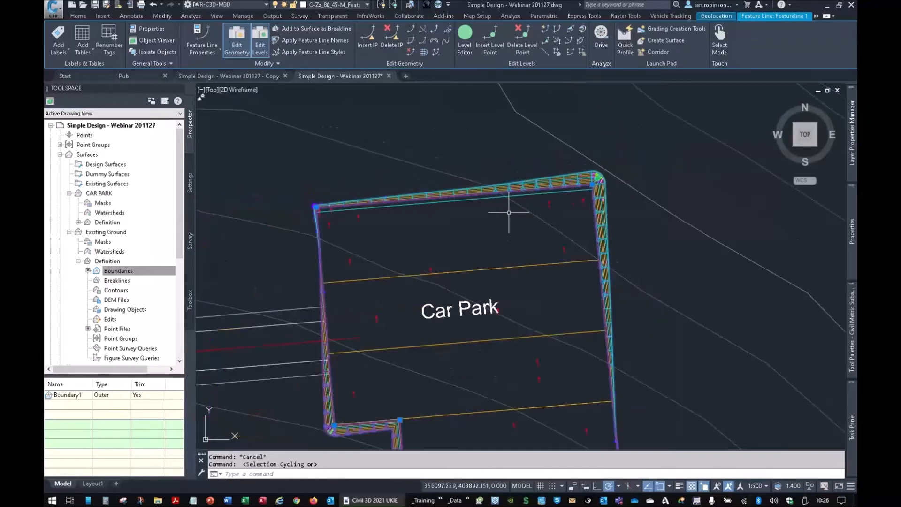
{"action": "middle_click_drag", "start_coordinate": [483, 288], "coordinate": [501, 210]}
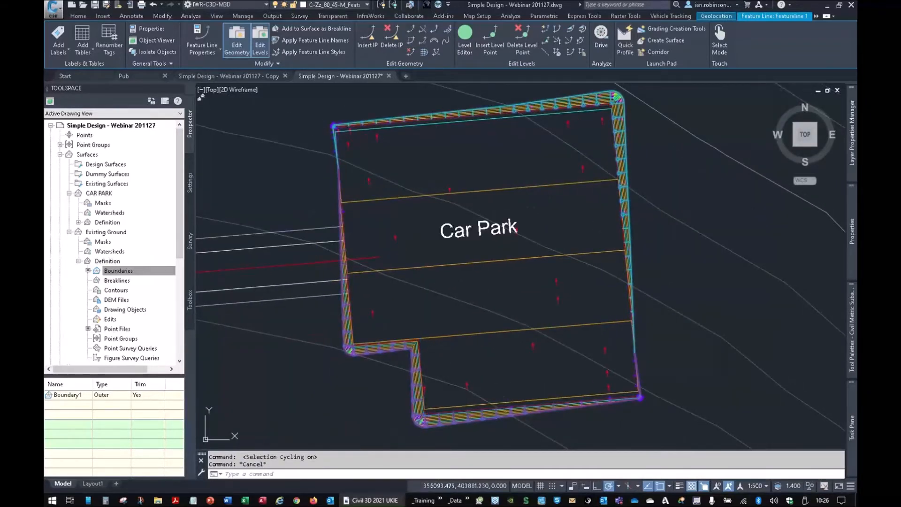
{"action": "key", "text": "Escape"}
- Start a new triangulation surface and name it Interim CP + EG
{"action": "scroll", "coordinate": [502, 209], "scroll_direction": "down", "scroll_amount": 5}
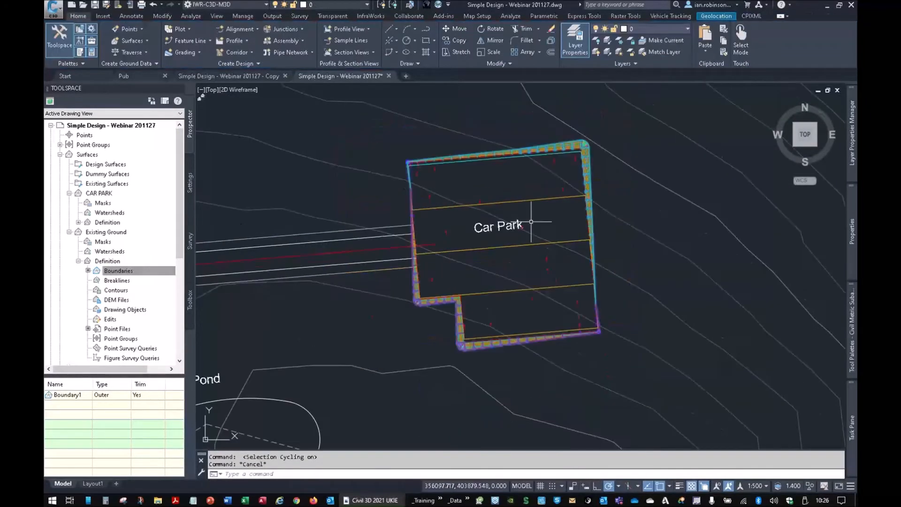
{"action": "mouse_move", "coordinate": [480, 218]}
{"action": "middle_mouse_down"}
{"action": "mouse_move", "coordinate": [530, 254]}
{"action": "mouse_move", "coordinate": [585, 219]}
{"action": "middle_mouse_up"}
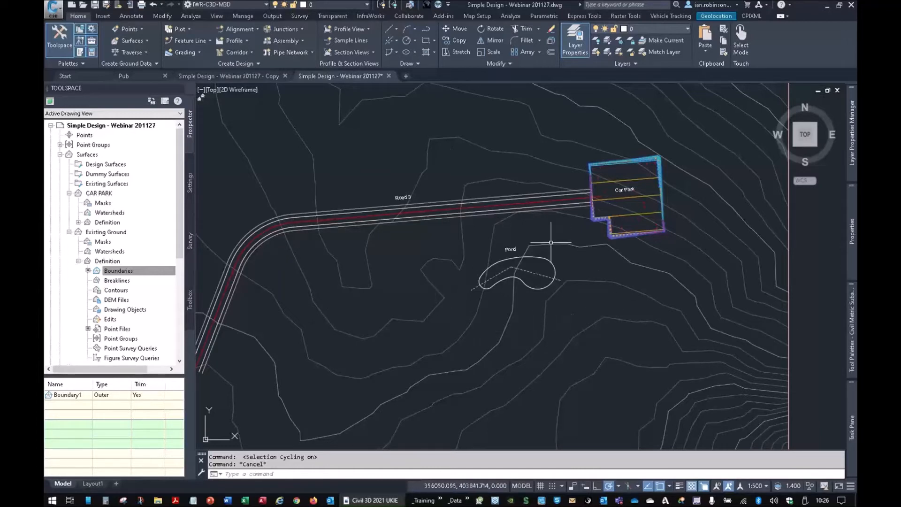
{"action": "mouse_move", "coordinate": [547, 238]}
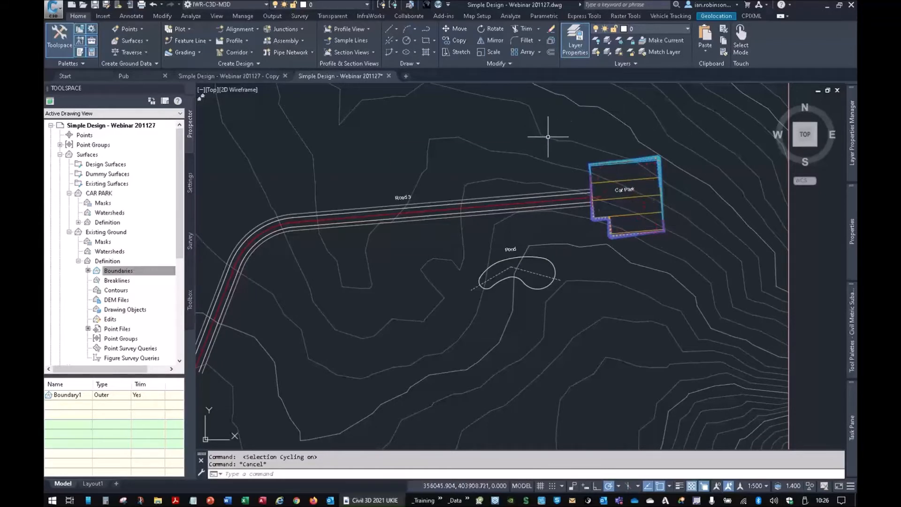
{"action": "mouse_move", "coordinate": [547, 137]}
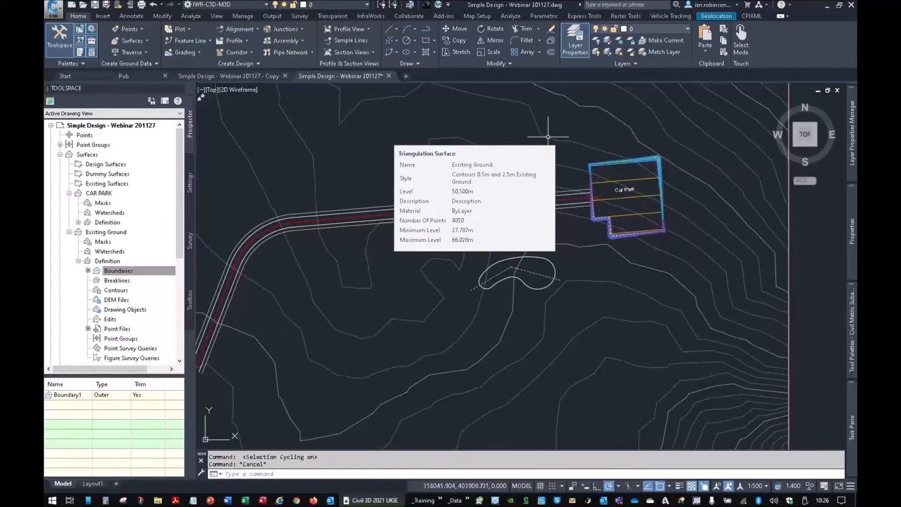
{"action": "key", "text": "Escape"}
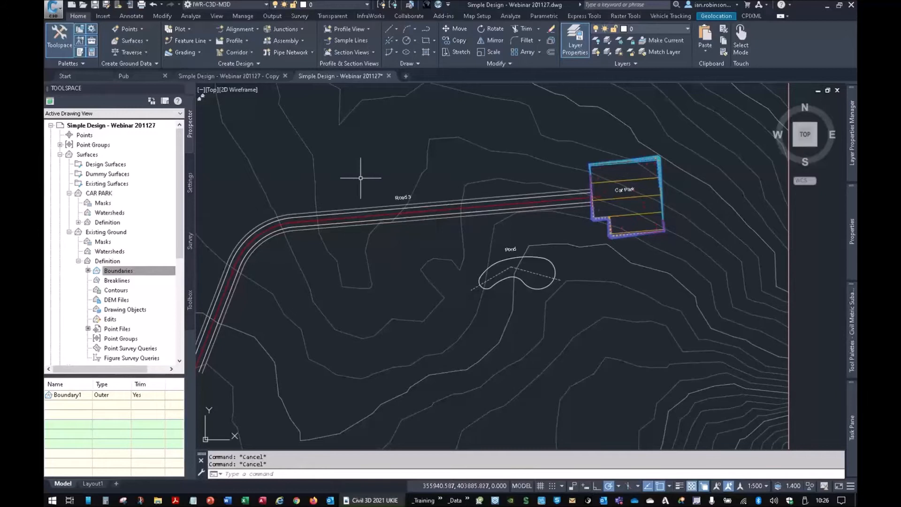
{"action": "left_click", "coordinate": [134, 41]}
{"action": "left_click", "coordinate": [129, 55]}
{"action": "left_click", "coordinate": [480, 206]}
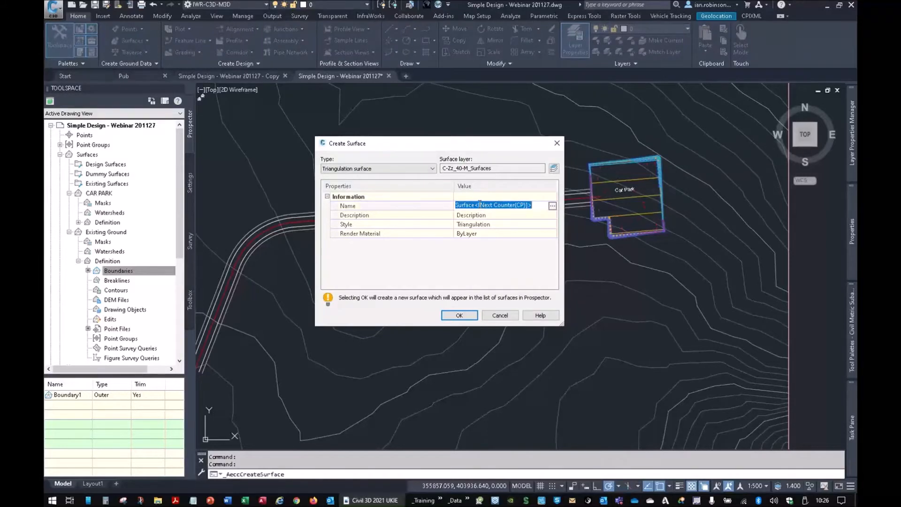
{"action": "type", "text": "Interim CP"}
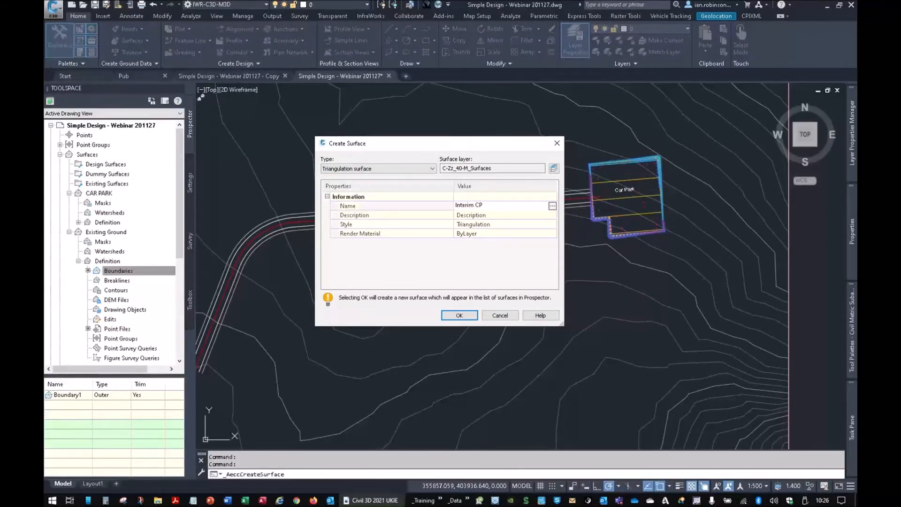
{"action": "type", "text": "+ EG"}
{"action": "key", "text": "Return"}
- Set the new surface's style to _No Display
{"action": "left_click", "coordinate": [553, 224]}
{"action": "left_click", "coordinate": [553, 224]}
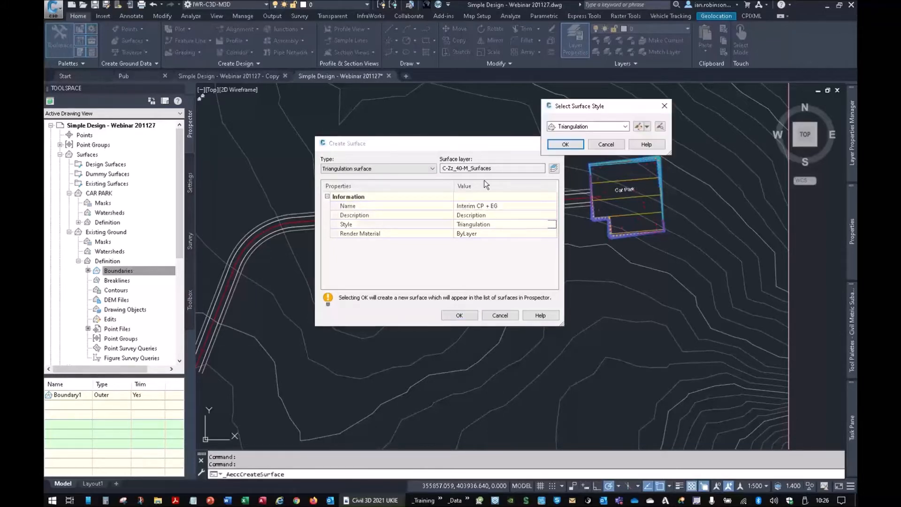
{"action": "left_click", "coordinate": [571, 131]}
{"action": "scroll", "coordinate": [568, 155], "scroll_direction": "up", "scroll_amount": 10}
{"action": "left_click", "coordinate": [568, 136]}
{"action": "left_click", "coordinate": [568, 143]}
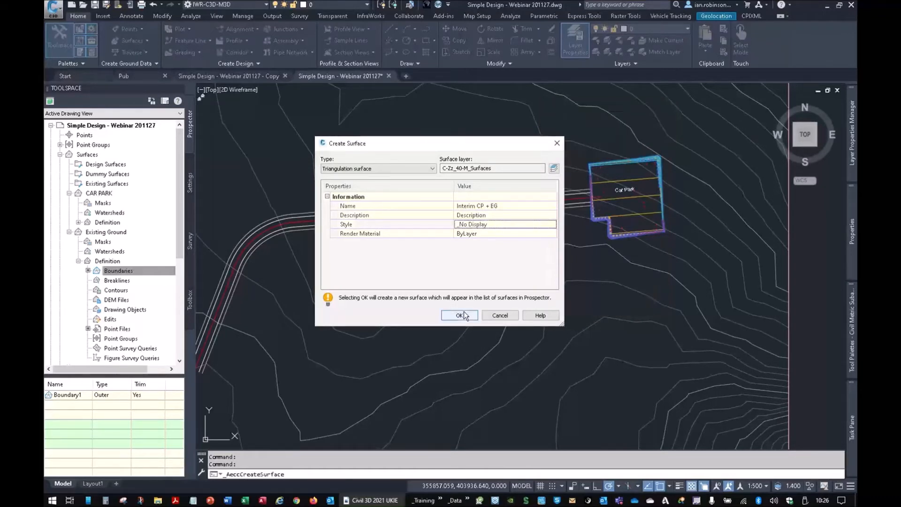
- Set the new surface's style to _No Display 2D - 3D Triangles and create the surface
{"action": "left_click", "coordinate": [545, 225]}
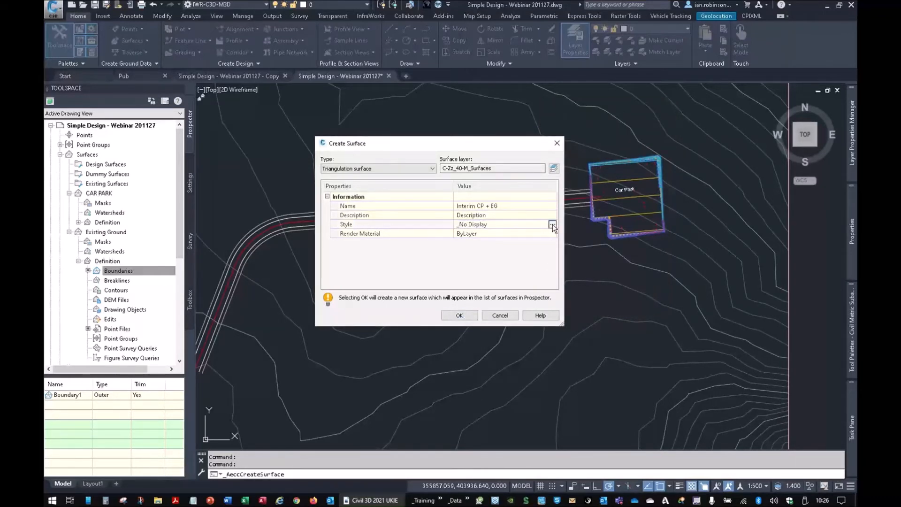
{"action": "left_click", "coordinate": [553, 224]}
{"action": "left_click", "coordinate": [602, 125]}
{"action": "scroll", "coordinate": [596, 150], "scroll_direction": "up", "scroll_amount": 5}
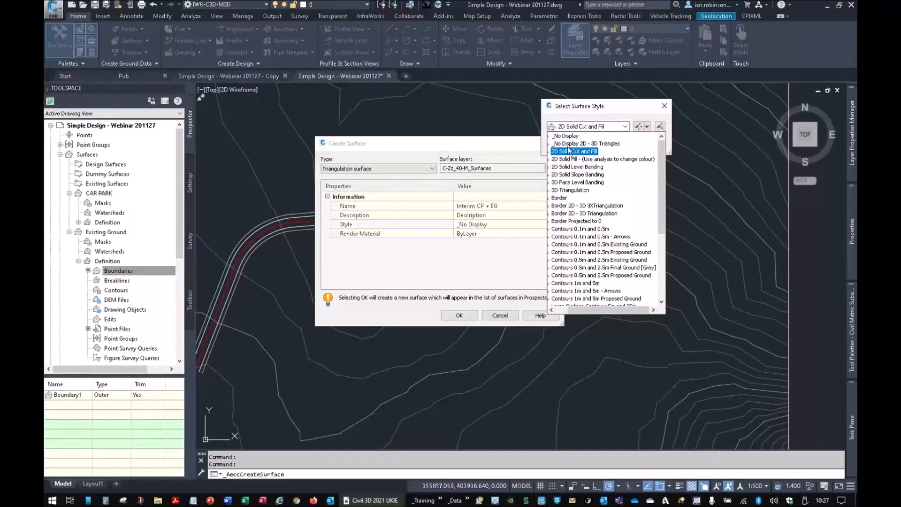
{"action": "left_click", "coordinate": [599, 143]}
{"action": "left_click", "coordinate": [579, 143]}
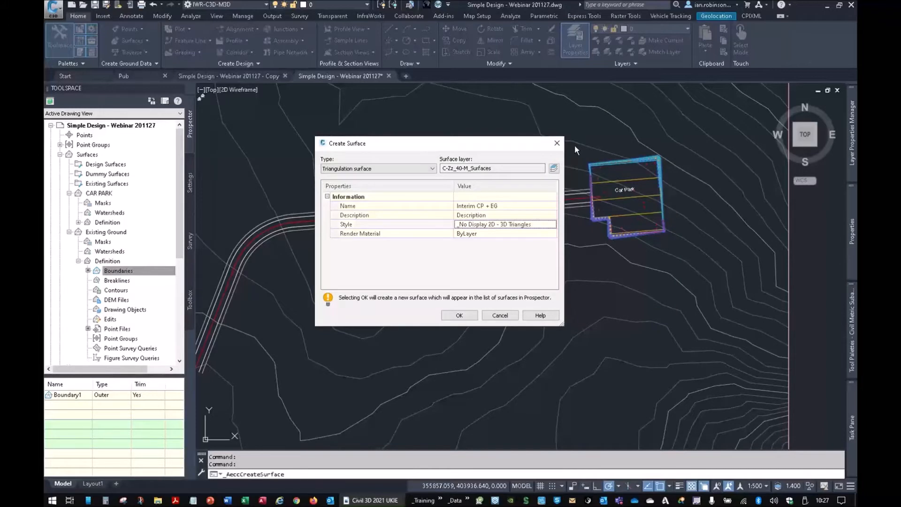
{"action": "left_click", "coordinate": [460, 316]}
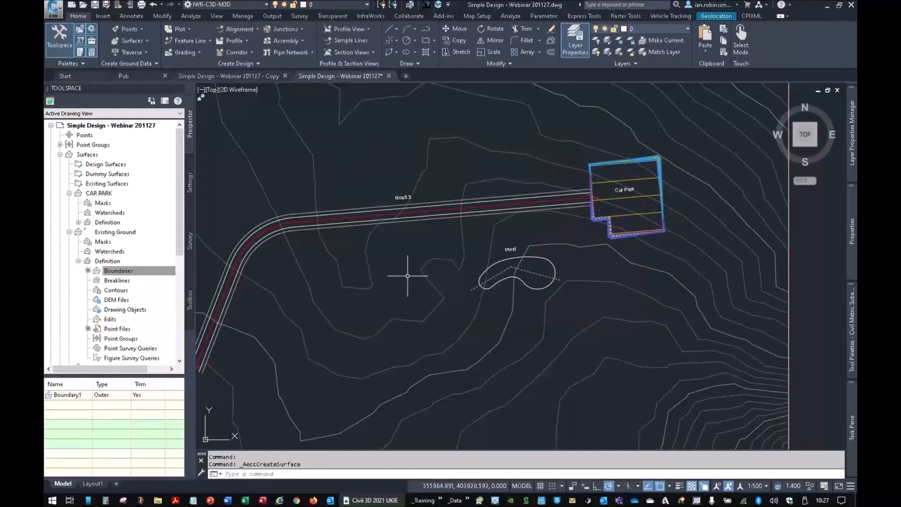
- Collapse the other surfaces, expand the Interim CP + EG definition, and paste the Existing Ground surface into it
{"action": "left_click", "coordinate": [69, 232]}
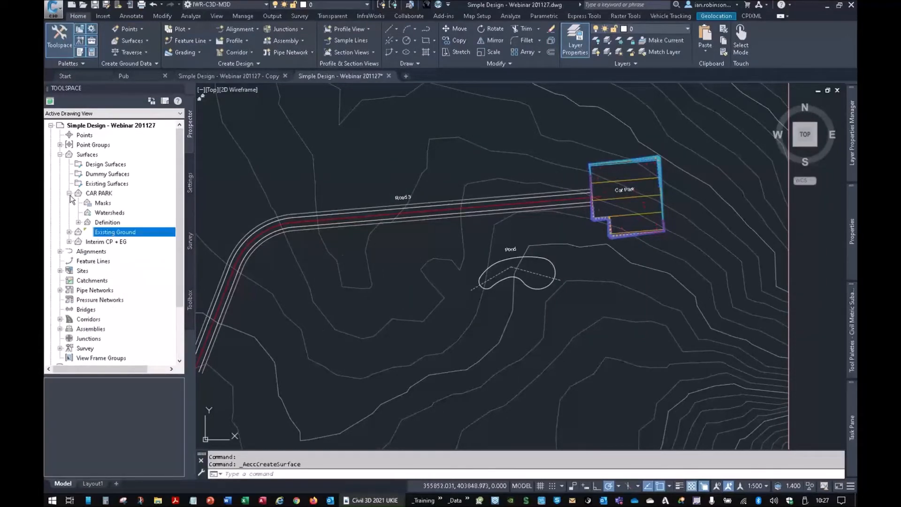
{"action": "left_click", "coordinate": [69, 194]}
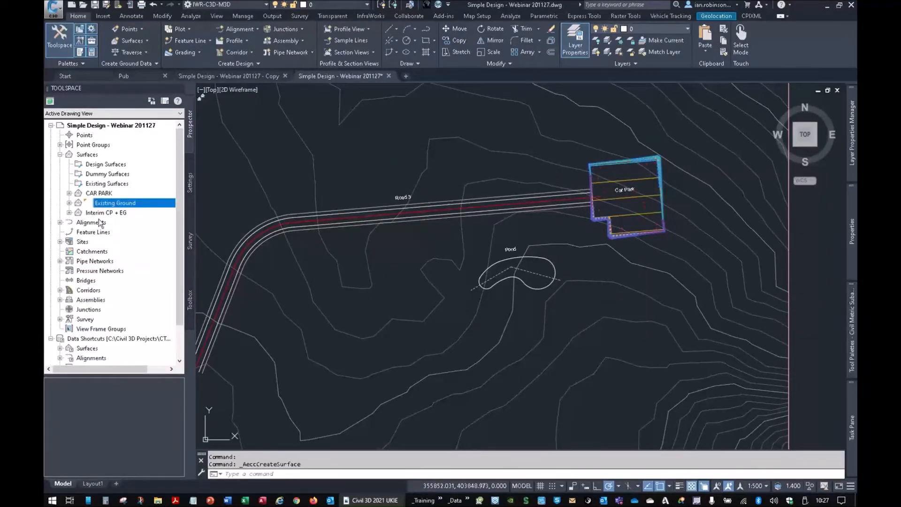
{"action": "left_click", "coordinate": [69, 213]}
{"action": "left_click", "coordinate": [78, 242]}
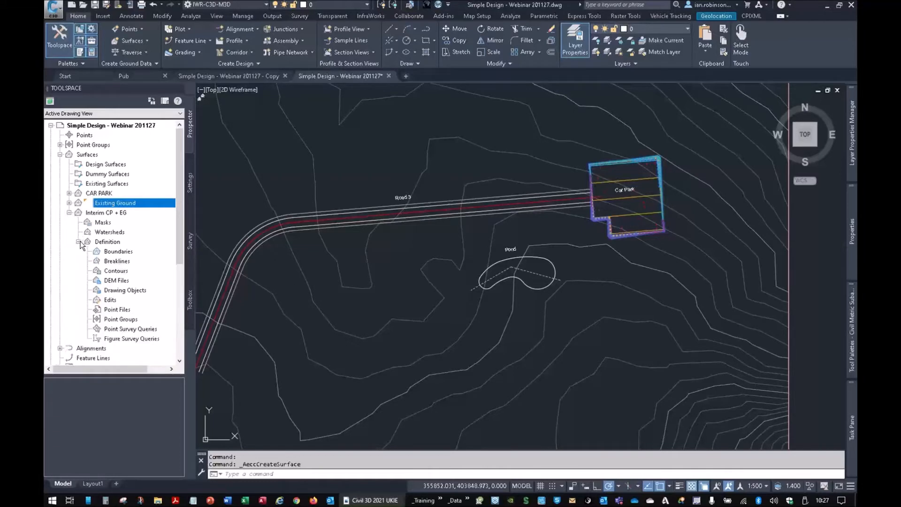
{"action": "right_click", "coordinate": [111, 300]}
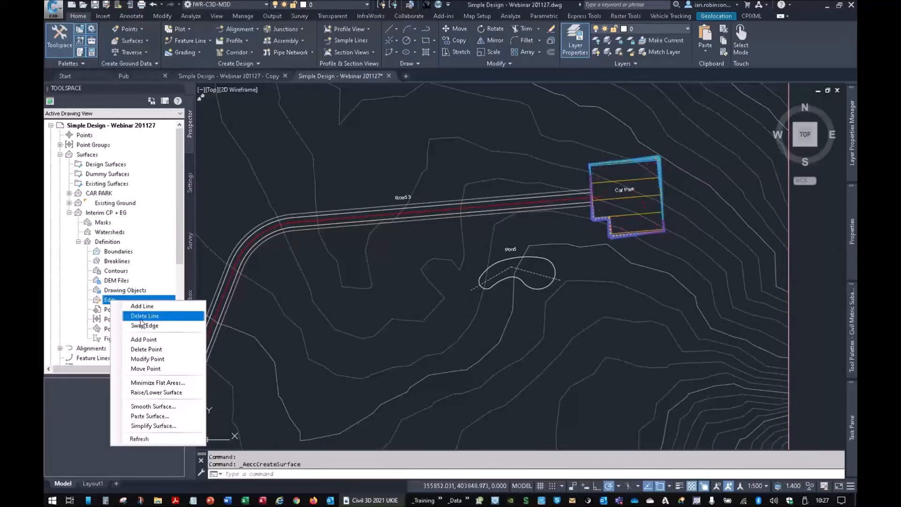
{"action": "left_click", "coordinate": [159, 417]}
{"action": "left_click", "coordinate": [652, 215]}
{"action": "left_click", "coordinate": [721, 301]}
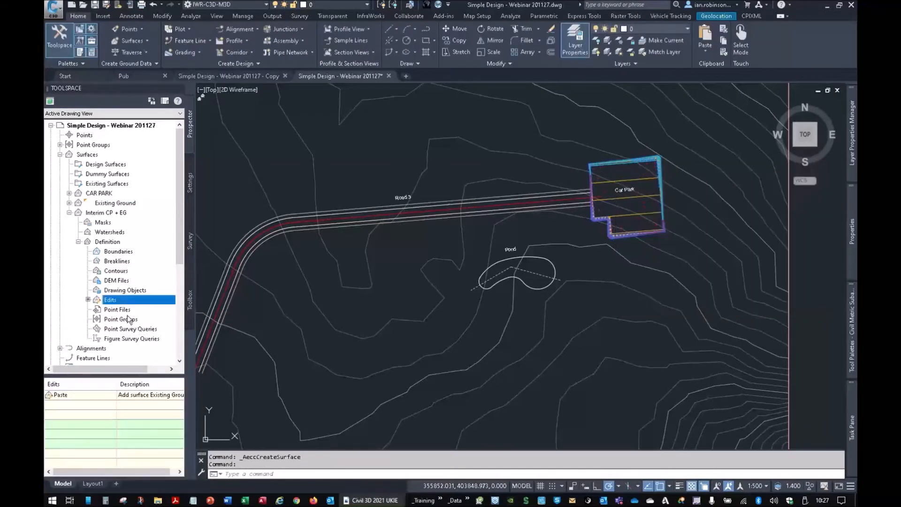
- Paste the CAR PARK surface into Interim CP + EG after the existing ground
{"action": "right_click", "coordinate": [121, 305]}
{"action": "left_click", "coordinate": [157, 415]}
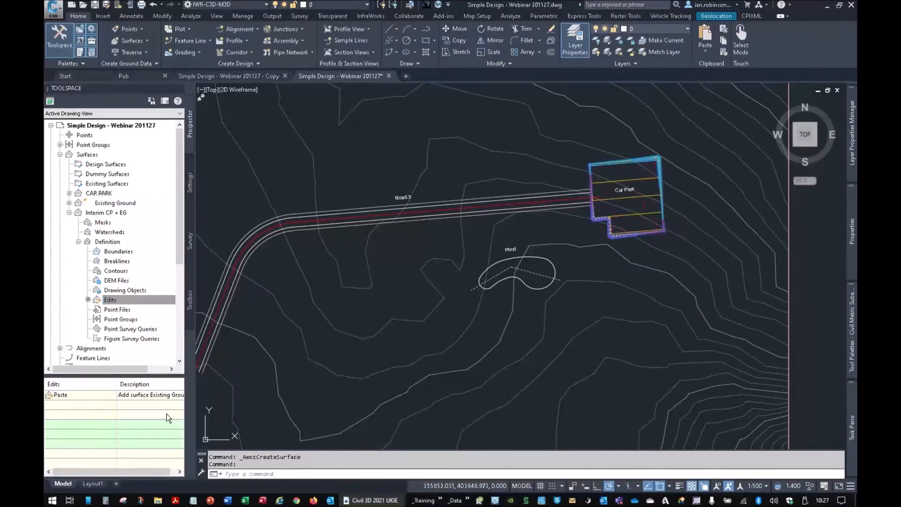
{"action": "left_click", "coordinate": [721, 301]}
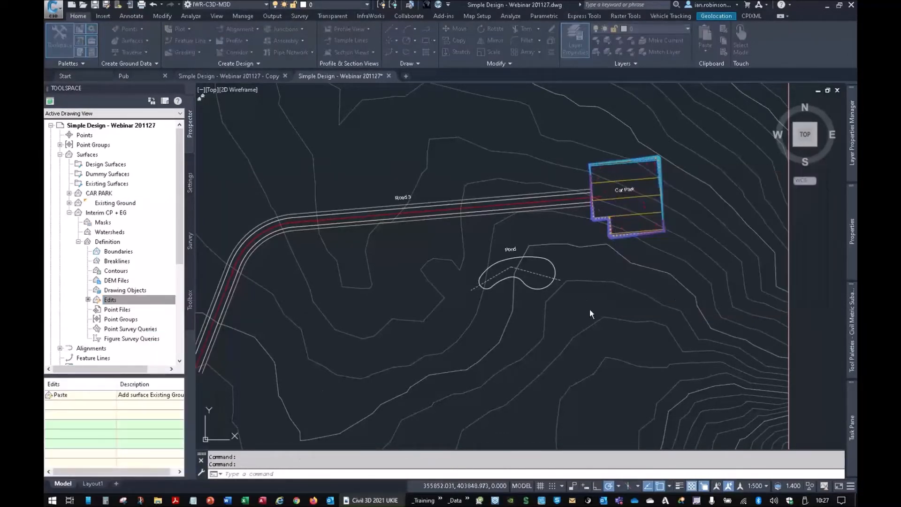
- Select the Interim CP + EG surface, inspect it in 3D in the Object Viewer, close the viewer, and clear the selection
{"action": "right_click", "coordinate": [102, 212]}
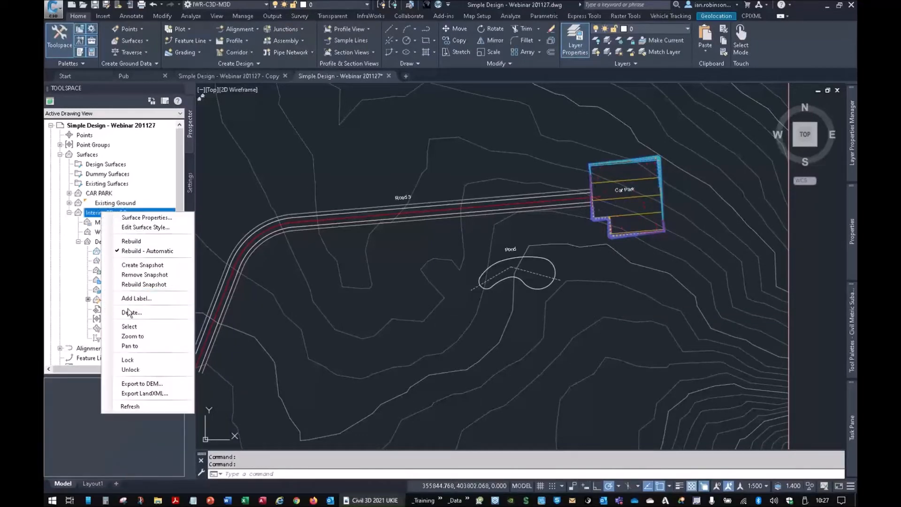
{"action": "left_click", "coordinate": [132, 326]}
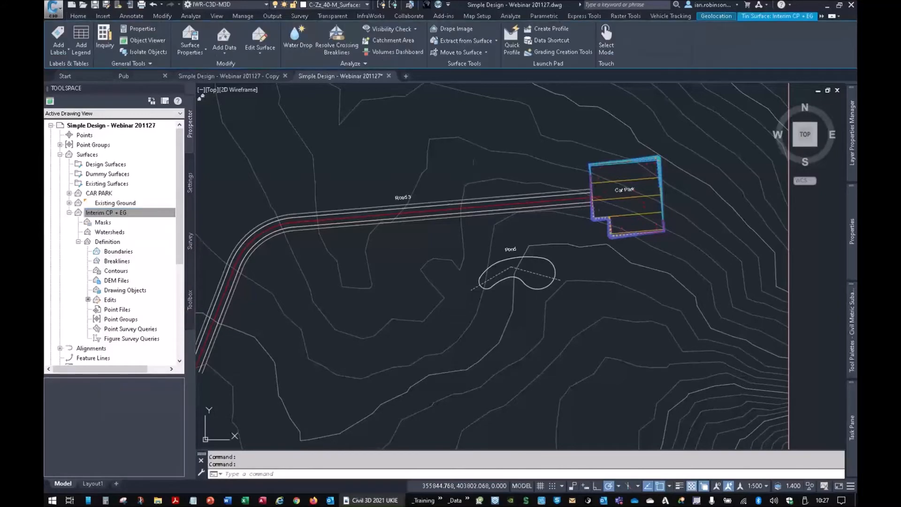
{"action": "right_click", "coordinate": [474, 182]}
{"action": "left_click", "coordinate": [540, 299]}
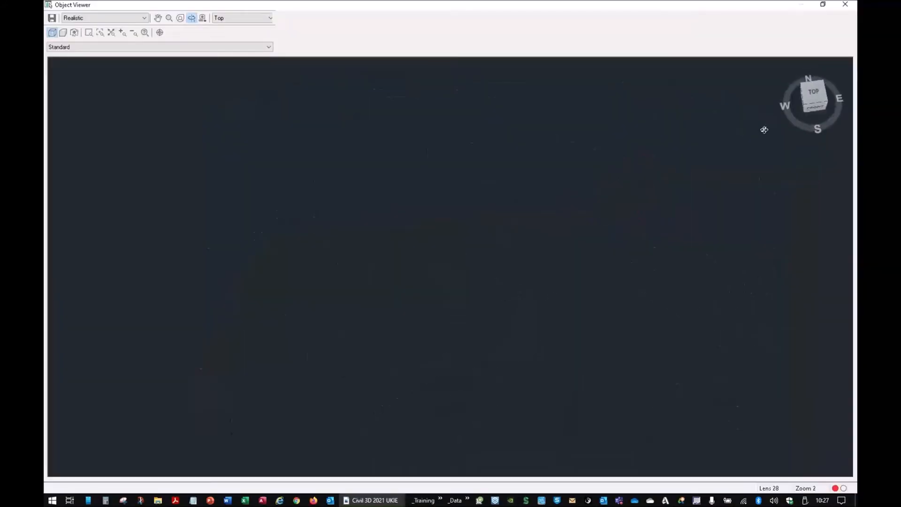
{"action": "left_click", "coordinate": [807, 104]}
{"action": "scroll", "coordinate": [373, 283], "scroll_direction": "up", "scroll_amount": 10}
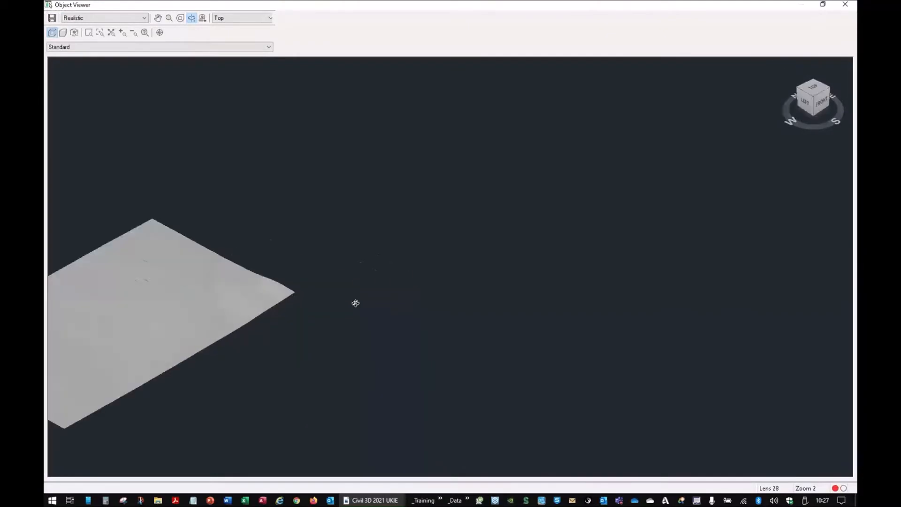
{"action": "scroll", "coordinate": [412, 282], "scroll_direction": "up", "scroll_amount": 5}
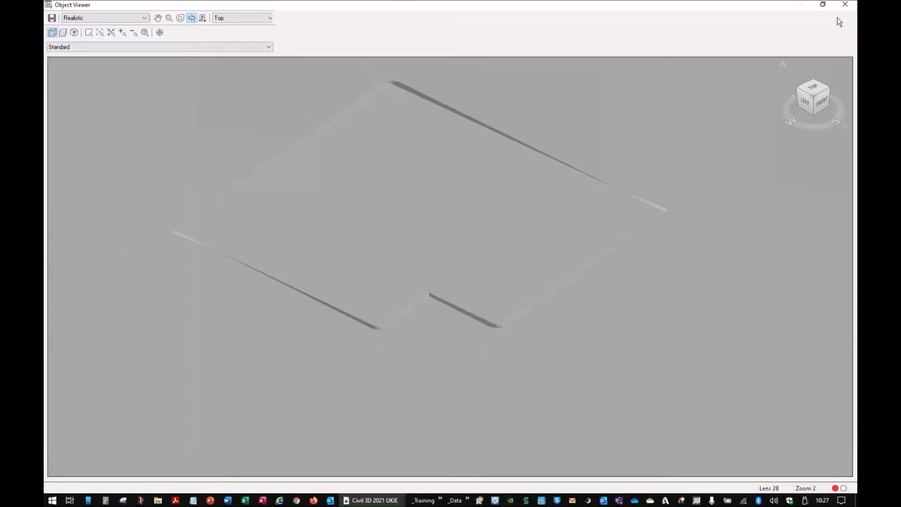
{"action": "left_click", "coordinate": [845, 4]}
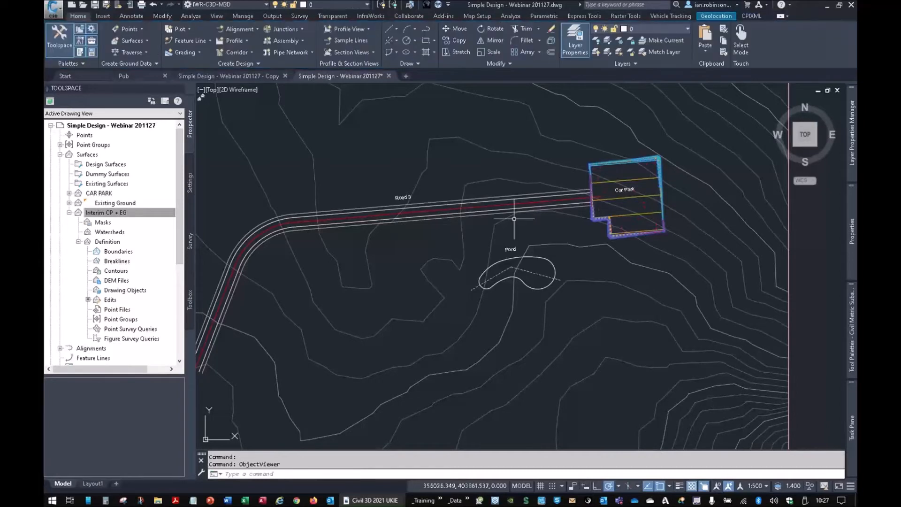
{"action": "middle_click_drag", "start_coordinate": [515, 219], "coordinate": [540, 204]}
{"action": "key", "text": "Escape"}
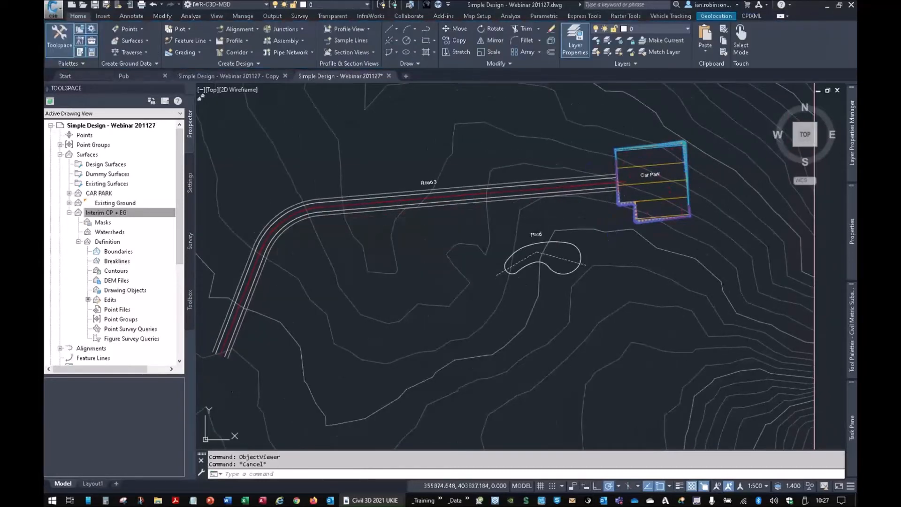
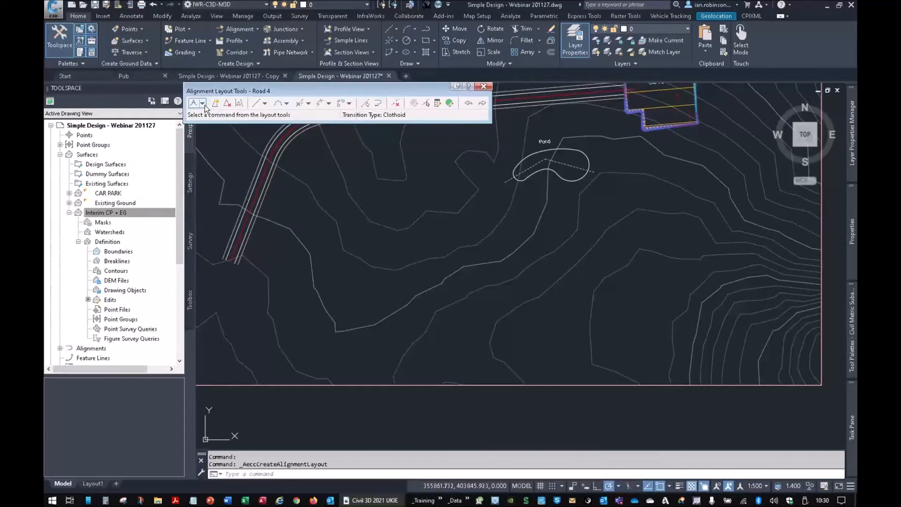
- Draw the Road 4 alignment south of the pond as three connected straights without curves, running west to east
{"action": "left_click", "coordinate": [195, 107]}
{"action": "left_click", "coordinate": [270, 315]}
{"action": "left_click", "coordinate": [428, 258]}
{"action": "left_click", "coordinate": [575, 287]}
{"action": "left_click", "coordinate": [732, 270]}
{"action": "key", "text": "Return"}
- Add a free curve fillet of 50 m radius, less than 180°, between the first and second straights of Road 4
{"action": "scroll", "coordinate": [358, 258], "scroll_direction": "up", "scroll_amount": 3}
{"action": "mouse_move", "coordinate": [408, 302]}
{"action": "middle_mouse_down"}
{"action": "mouse_move", "coordinate": [565, 274]}
{"action": "mouse_move", "coordinate": [346, 243]}
{"action": "middle_mouse_up"}
{"action": "middle_click_drag", "start_coordinate": [691, 288], "coordinate": [505, 308]}
{"action": "middle_click_drag", "start_coordinate": [310, 228], "coordinate": [508, 242]}
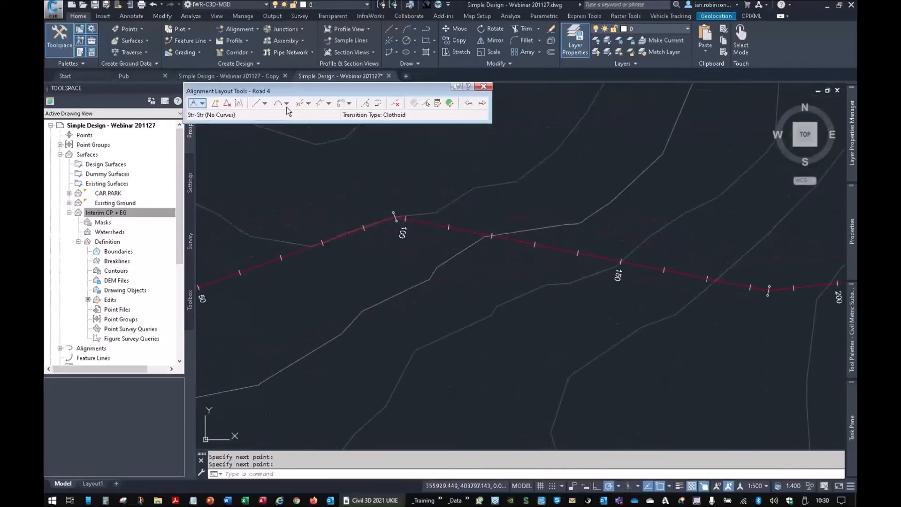
{"action": "left_click", "coordinate": [287, 103]}
{"action": "left_click", "coordinate": [324, 182]}
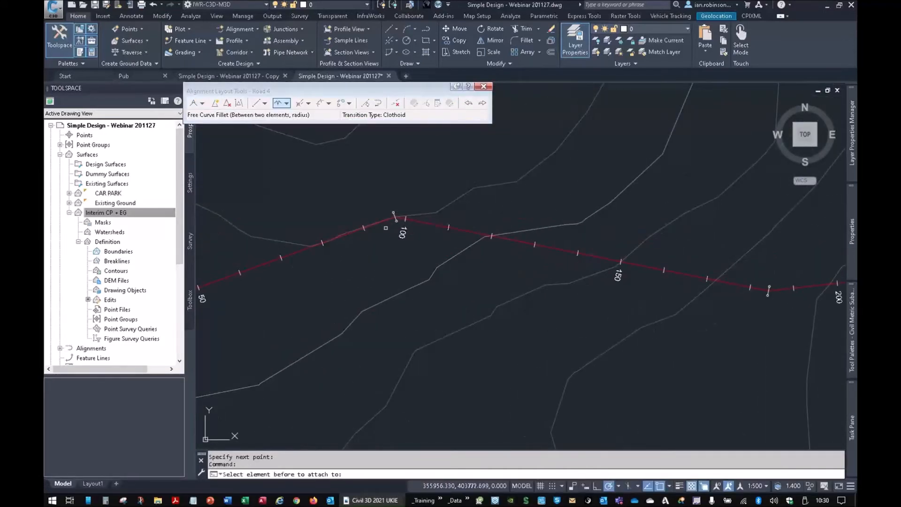
{"action": "left_click", "coordinate": [305, 250]}
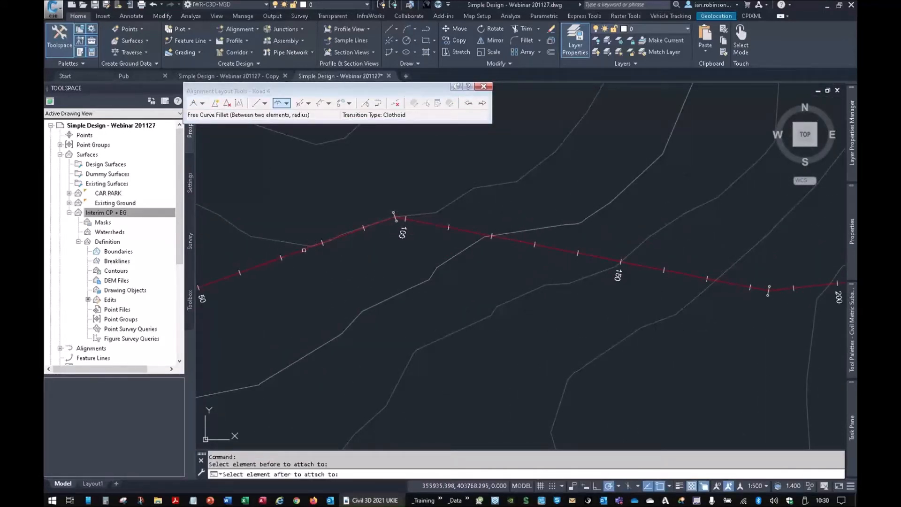
{"action": "left_click", "coordinate": [461, 232]}
{"action": "key", "text": "Return"}
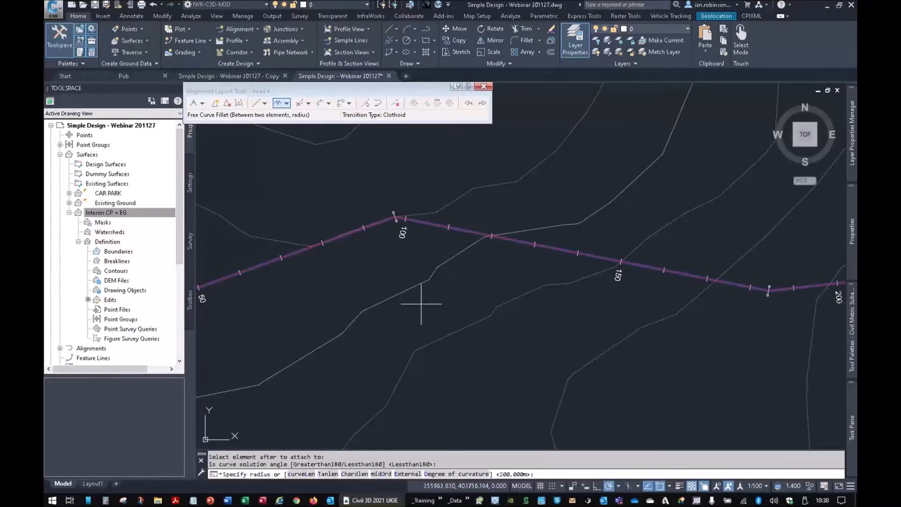
{"action": "type", "text": "50"}
{"action": "key", "text": "Return"}
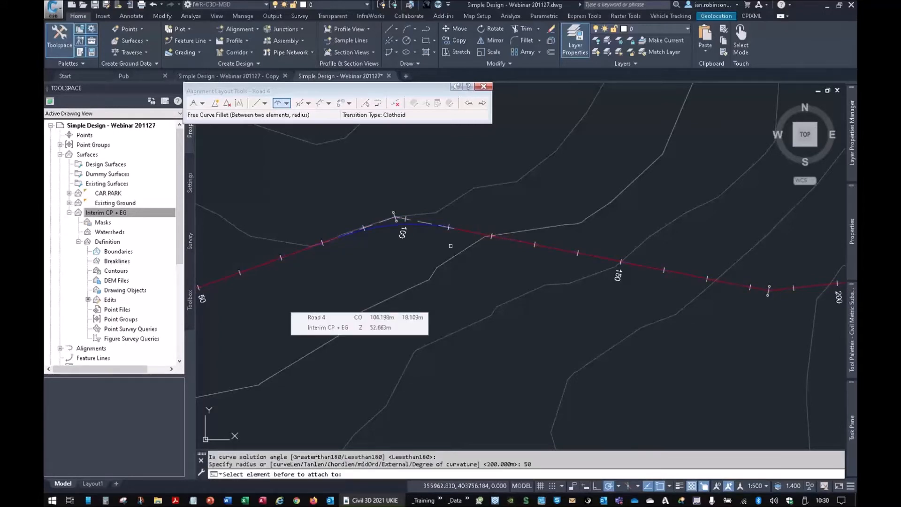
- Add a free curve fillet of 200 m radius, less than 180°, between Road 4's second and third straights and end the command
{"action": "scroll", "coordinate": [389, 202], "scroll_direction": "up", "scroll_amount": 4}
{"action": "middle_click_drag", "start_coordinate": [667, 350], "coordinate": [268, 311]}
{"action": "middle_click_drag", "start_coordinate": [794, 395], "coordinate": [457, 306]}
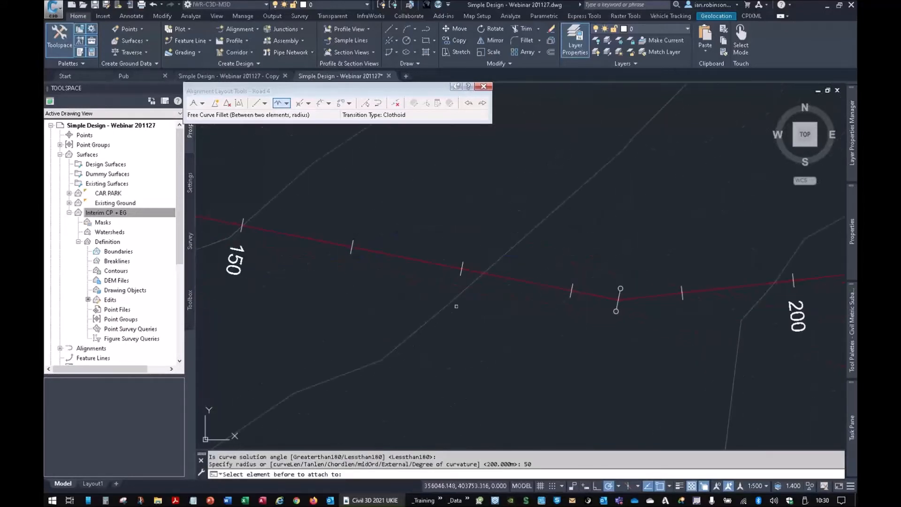
{"action": "left_click", "coordinate": [607, 297]}
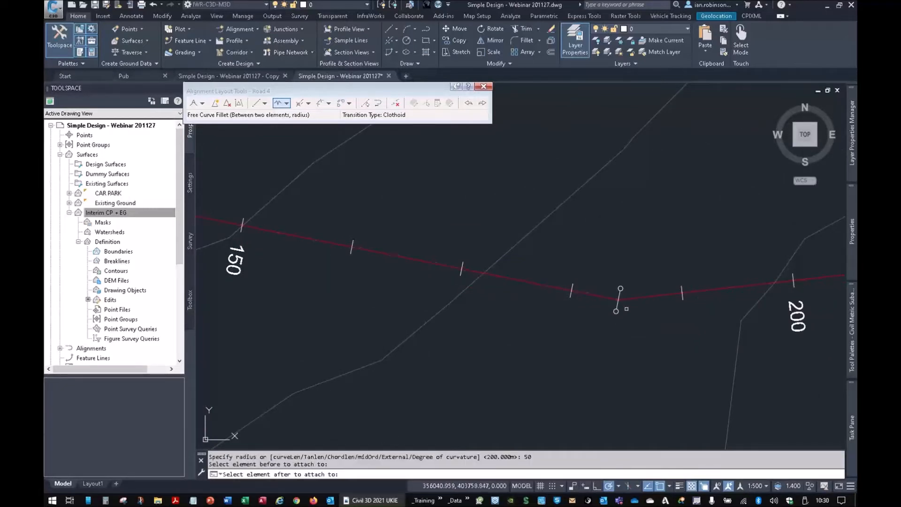
{"action": "left_click", "coordinate": [643, 297]}
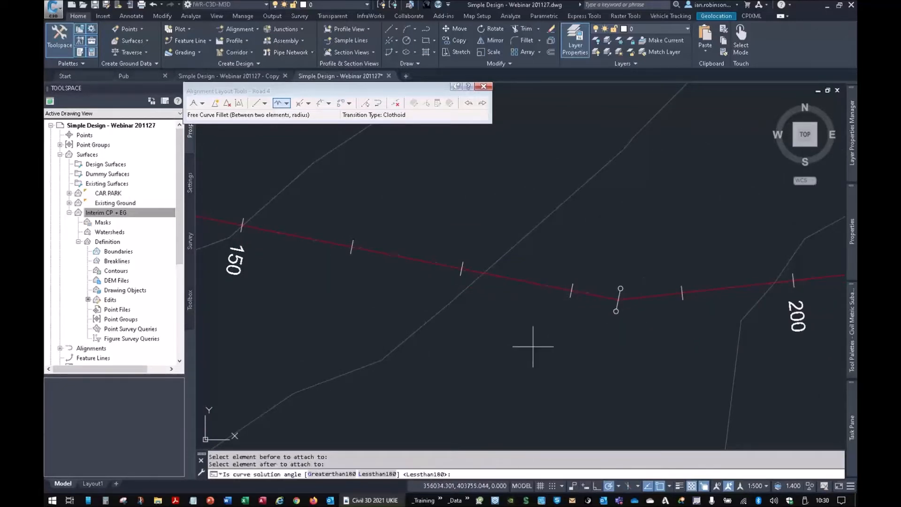
{"action": "key", "text": "Return"}
{"action": "type", "text": "20"}
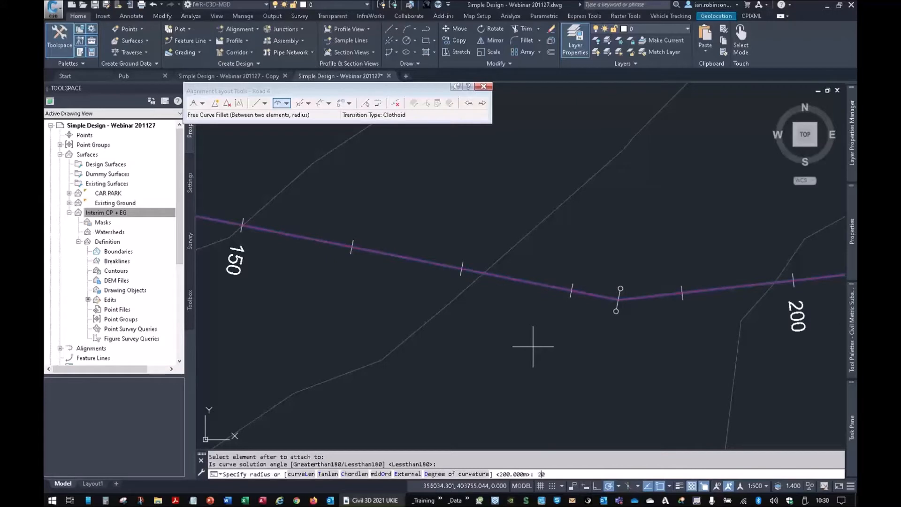
{"action": "type", "text": "0"}
{"action": "key", "text": "Return"}
{"action": "key", "text": "Return"}
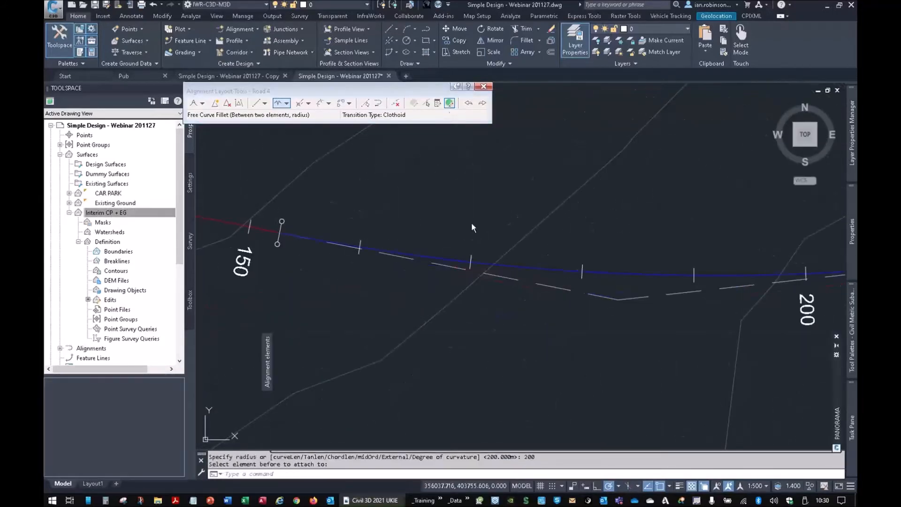
- Show Road 4's alignment elements table, collapse the surfaces, and expand the centerline alignments in the project tree
{"action": "left_click", "coordinate": [449, 104]}
{"action": "scroll", "coordinate": [523, 303], "scroll_direction": "down", "scroll_amount": 6}
{"action": "mouse_move", "coordinate": [478, 292]}
{"action": "middle_mouse_down"}
{"action": "mouse_move", "coordinate": [604, 258]}
{"action": "mouse_move", "coordinate": [623, 263]}
{"action": "middle_mouse_up"}
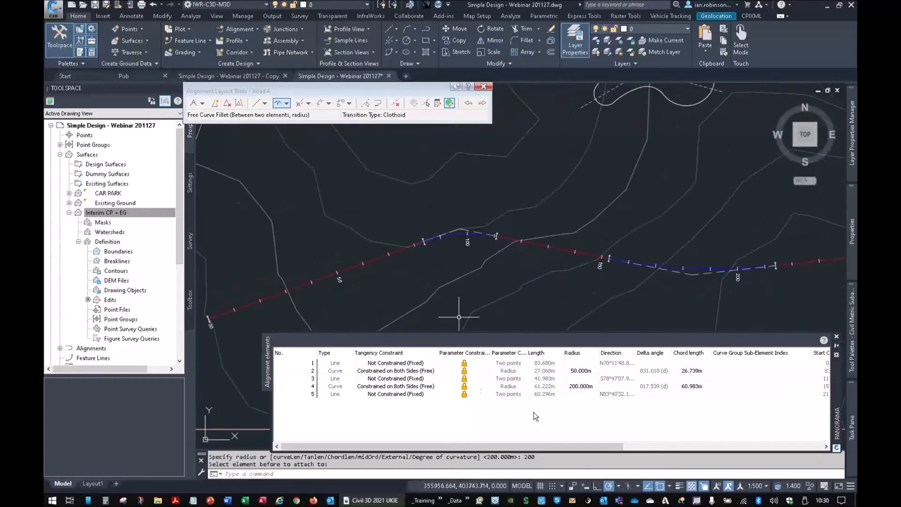
{"action": "left_click", "coordinate": [60, 154]}
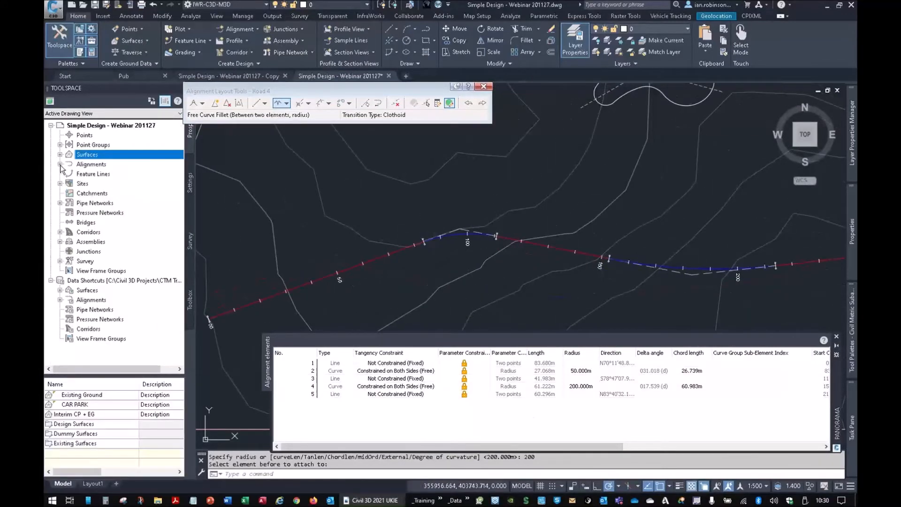
{"action": "left_click", "coordinate": [60, 163]}
{"action": "left_click", "coordinate": [69, 174]}
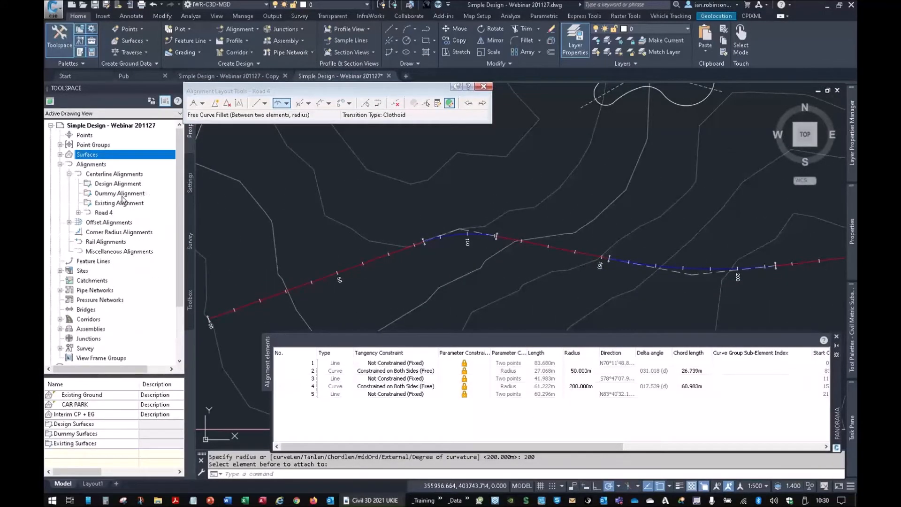
{"action": "left_click", "coordinate": [78, 213]}
{"action": "left_click", "coordinate": [79, 212]}
- Set the radius of Road 4's first curve to 150 m, then close the elements table and the alignment layout tools
{"action": "double_click", "coordinate": [581, 372]}
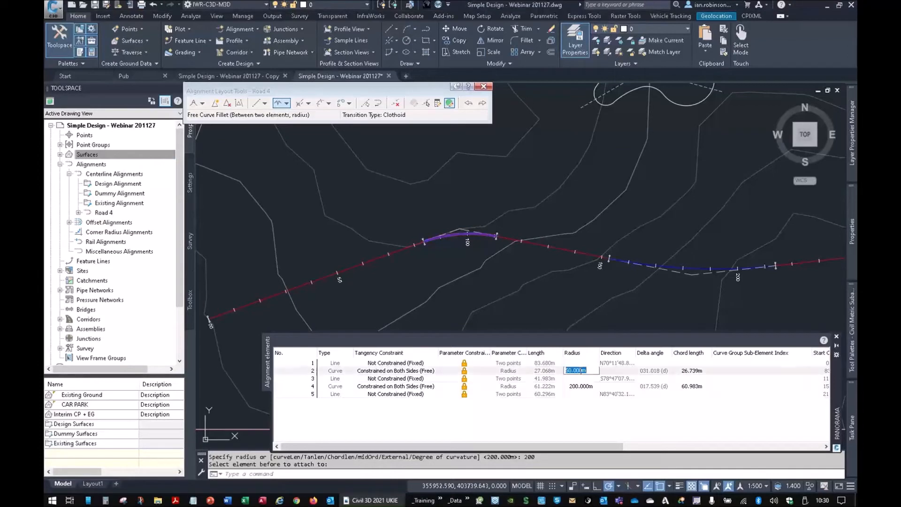
{"action": "type", "text": "150"}
{"action": "key", "text": "Return"}
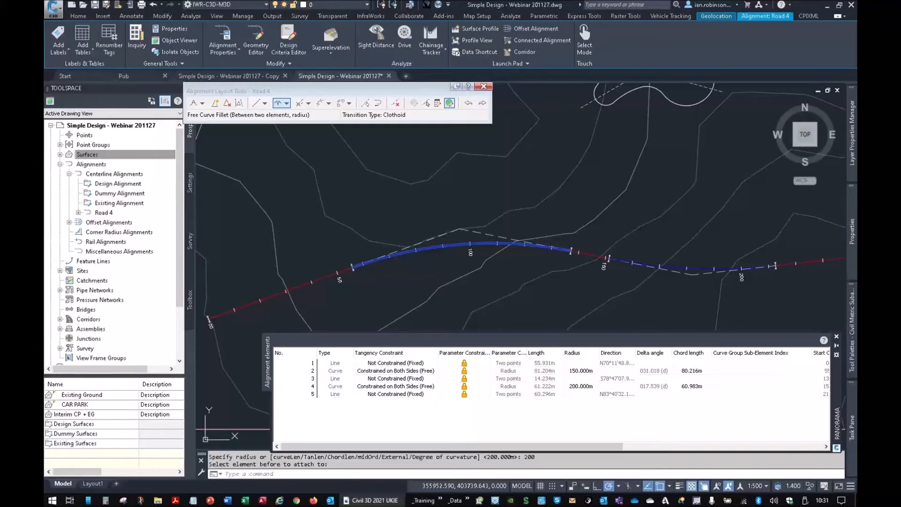
{"action": "left_click", "coordinate": [838, 336]}
{"action": "scroll", "coordinate": [765, 322], "scroll_direction": "down", "scroll_amount": 4}
{"action": "key", "text": "Escape"}
{"action": "scroll", "coordinate": [564, 235], "scroll_direction": "up", "scroll_amount": 4}
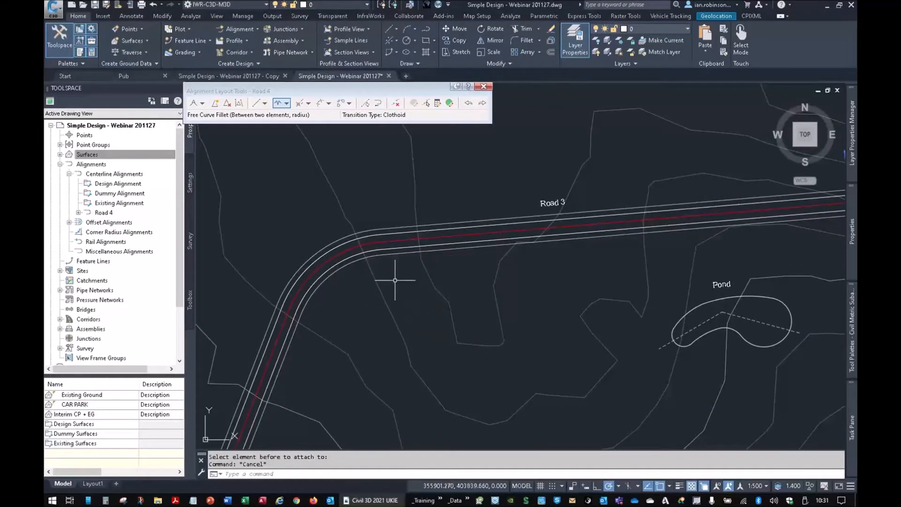
{"action": "left_click", "coordinate": [483, 86]}
- Freeze the layers of the parallel road edge and channel lines along Road 3, leaving the red centreline displayed
{"action": "left_click", "coordinate": [618, 40]}
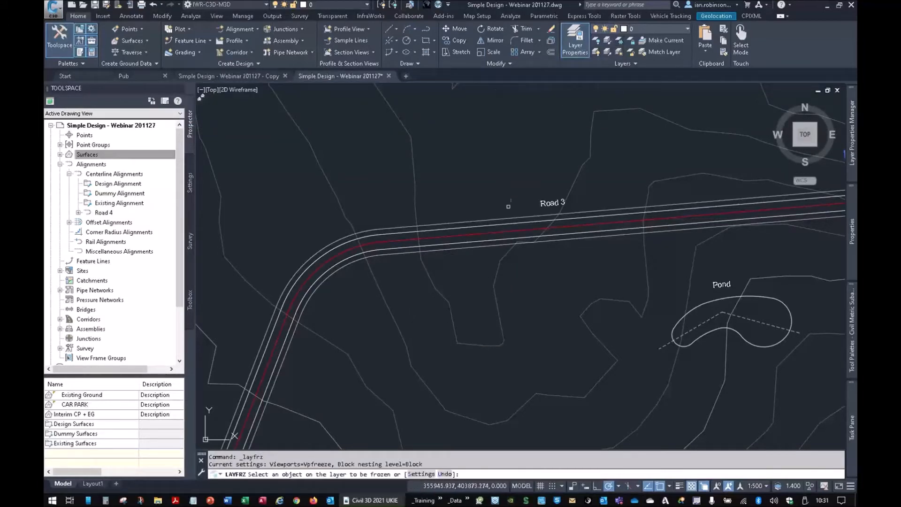
{"action": "left_click", "coordinate": [509, 223]}
{"action": "left_click", "coordinate": [509, 223]}
{"action": "right_click", "coordinate": [508, 223]}
{"action": "left_click", "coordinate": [516, 215]}
{"action": "scroll", "coordinate": [501, 199], "scroll_direction": "down", "scroll_amount": 4}
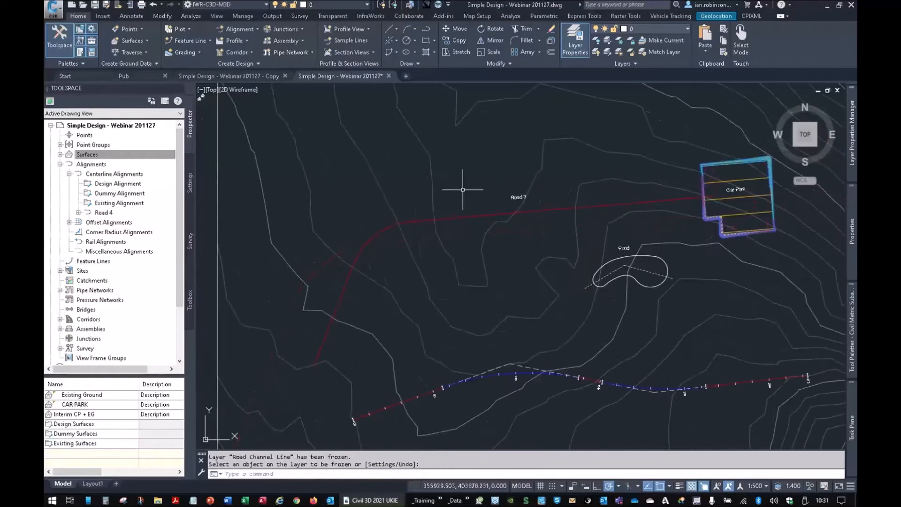
- Start an alignment from objects using the red Road 3 centreline polyline and reverse its direction to run towards the car park
{"action": "scroll", "coordinate": [423, 229], "scroll_direction": "up", "scroll_amount": 1}
{"action": "left_click", "coordinate": [240, 31]}
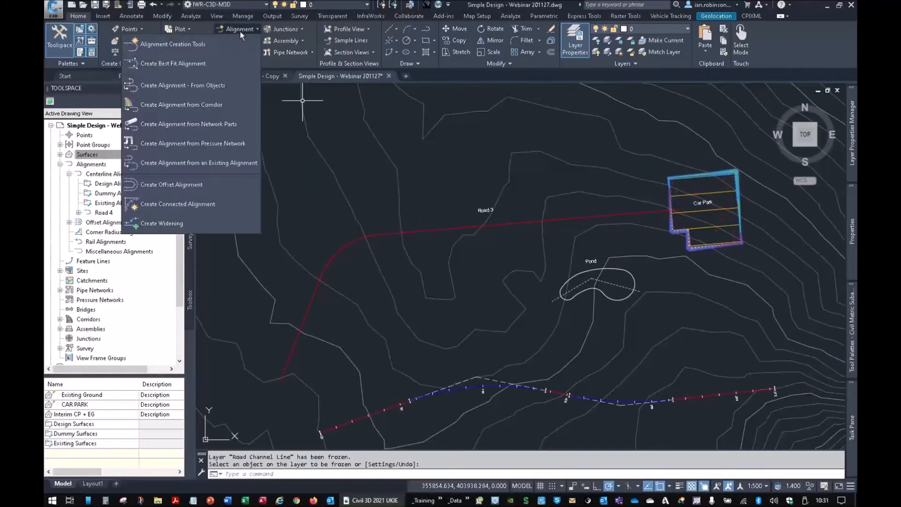
{"action": "left_click", "coordinate": [190, 89]}
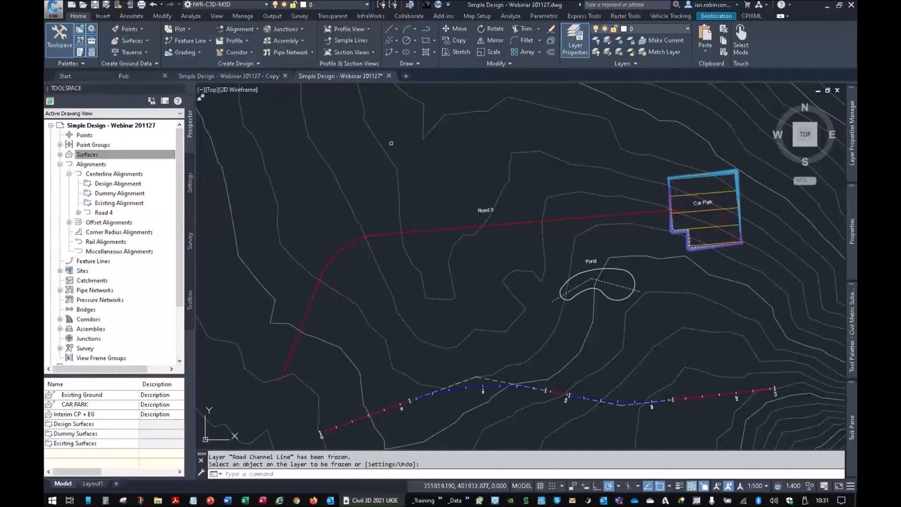
{"action": "left_click", "coordinate": [490, 225]}
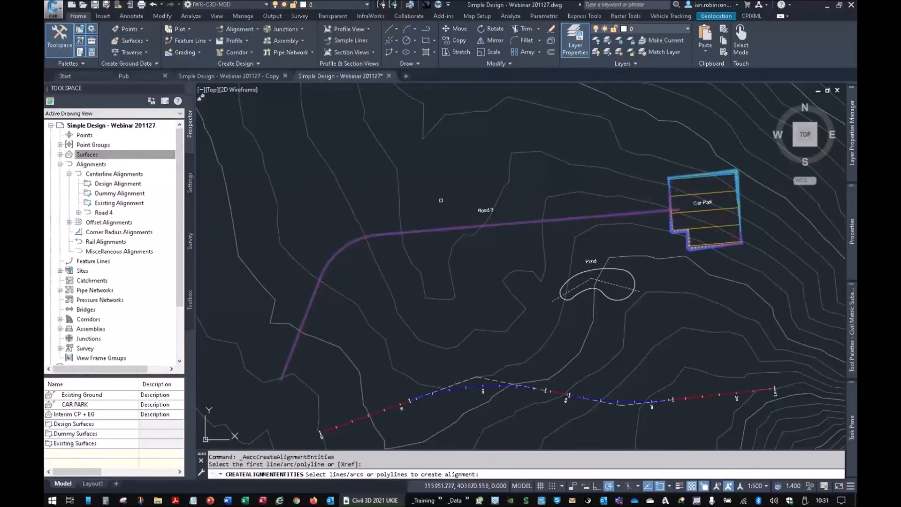
{"action": "key", "text": "Return"}
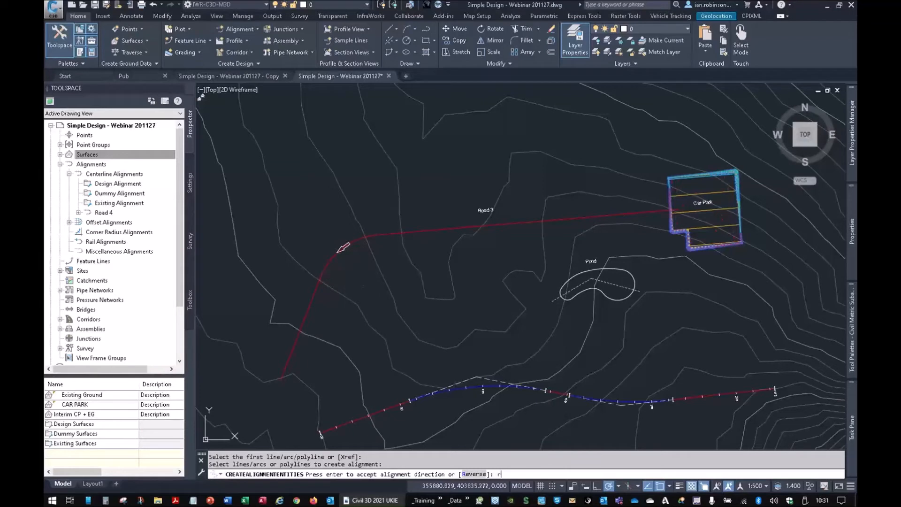
{"action": "type", "text": "r"}
{"action": "key", "text": "Return"}
- Name the alignment Road 3, turn off adding curves between straights, and create it
{"action": "left_click_drag", "start_coordinate": [458, 114], "coordinate": [388, 113]}
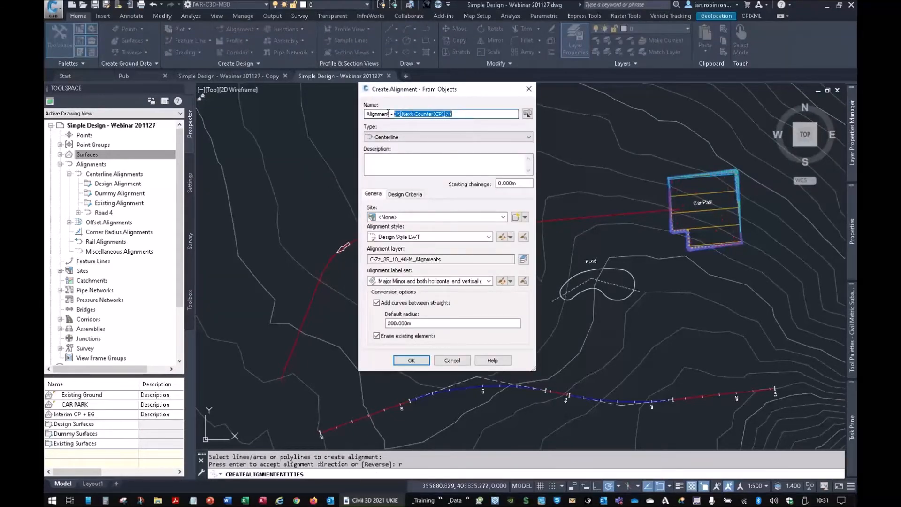
{"action": "type", "text": "Road 3"}
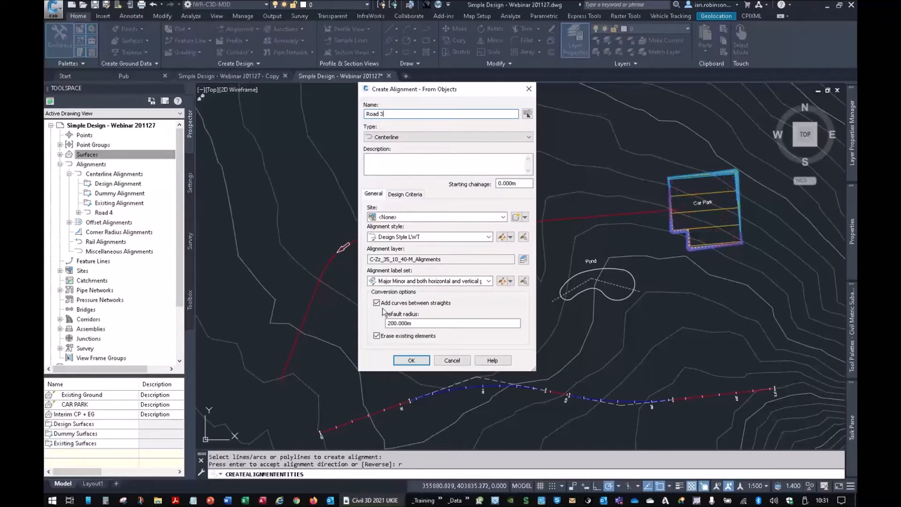
{"action": "left_click", "coordinate": [380, 303]}
{"action": "left_click", "coordinate": [411, 360]}
- Edit Road 3's geometry in the alignment elements table, setting its curve radius to 50 m, then close the table and deselect the alignment
{"action": "middle_click_drag", "start_coordinate": [352, 261], "coordinate": [454, 233]}
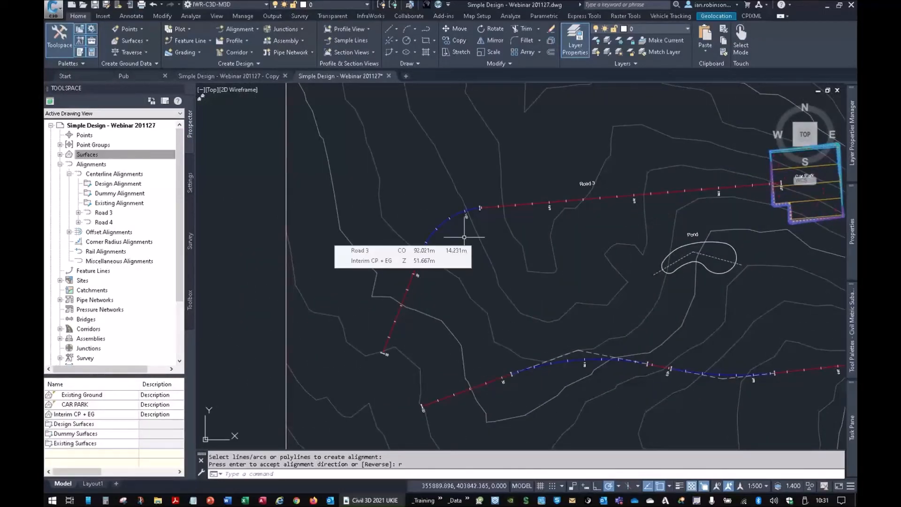
{"action": "middle_click_drag", "start_coordinate": [566, 220], "coordinate": [432, 240]}
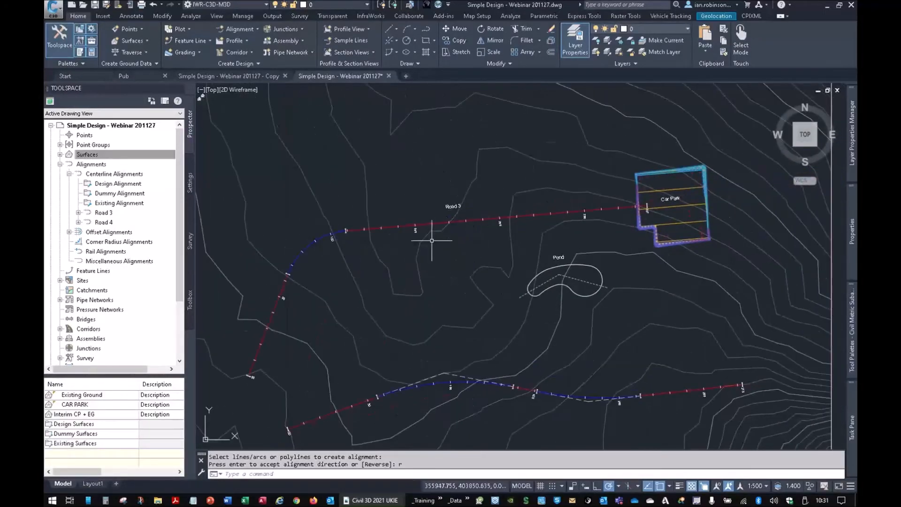
{"action": "left_click", "coordinate": [458, 219]}
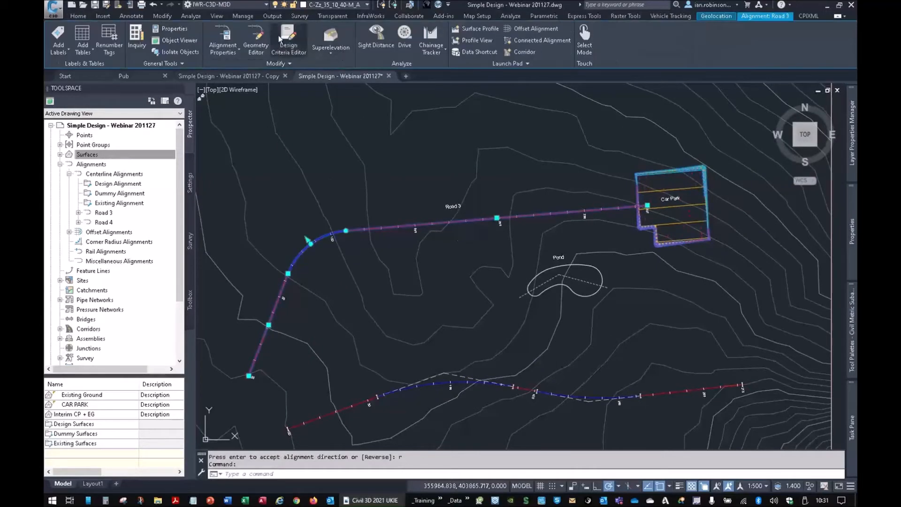
{"action": "left_click", "coordinate": [255, 34]}
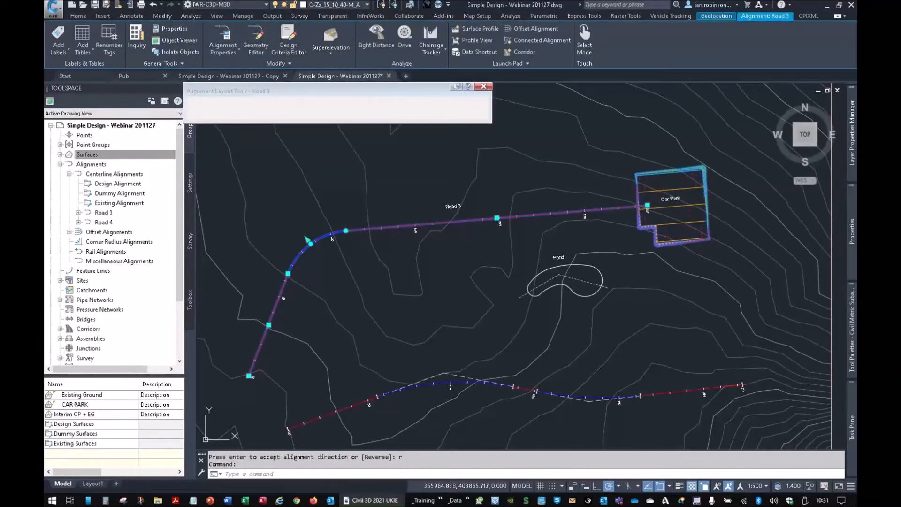
{"action": "left_click", "coordinate": [449, 103]}
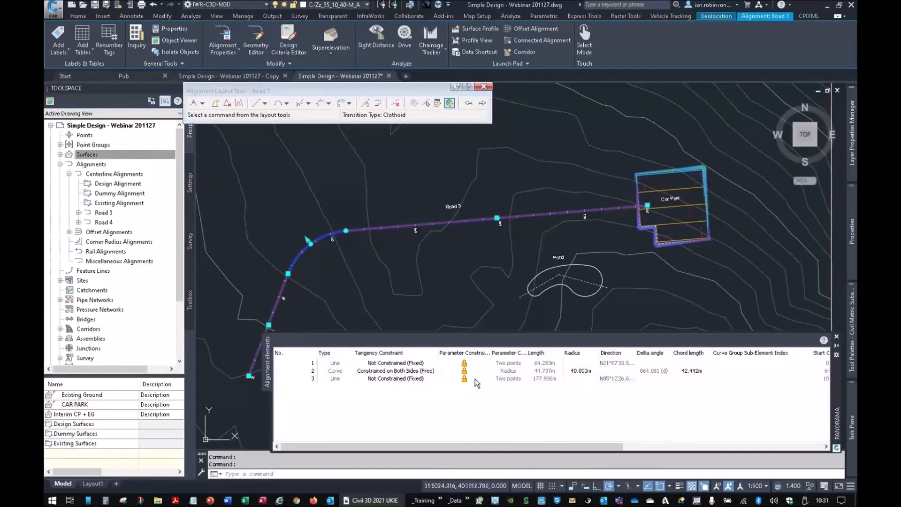
{"action": "left_click", "coordinate": [582, 372]}
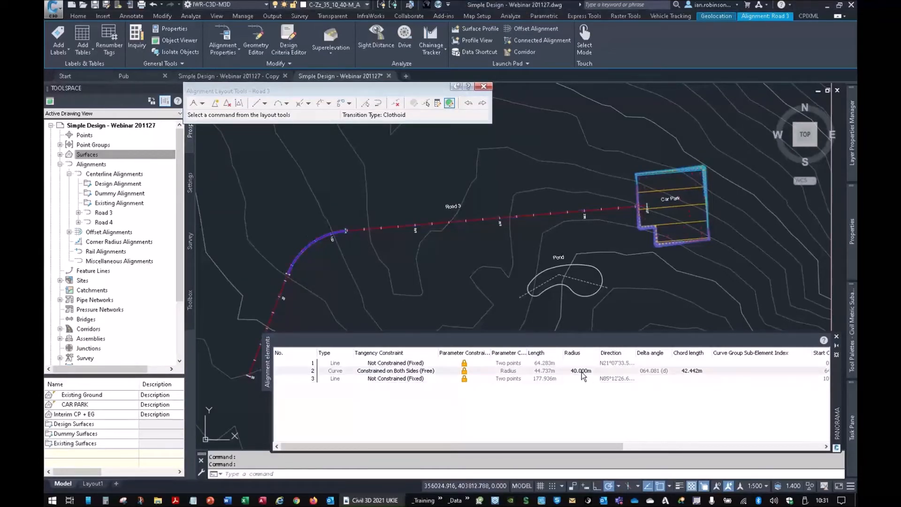
{"action": "left_click", "coordinate": [582, 371]}
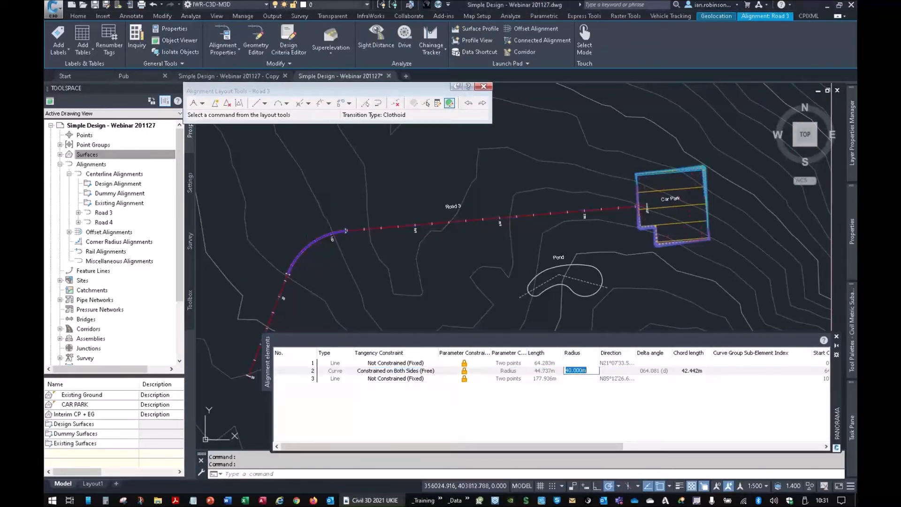
{"action": "type", "text": "50"}
{"action": "key", "text": "Return"}
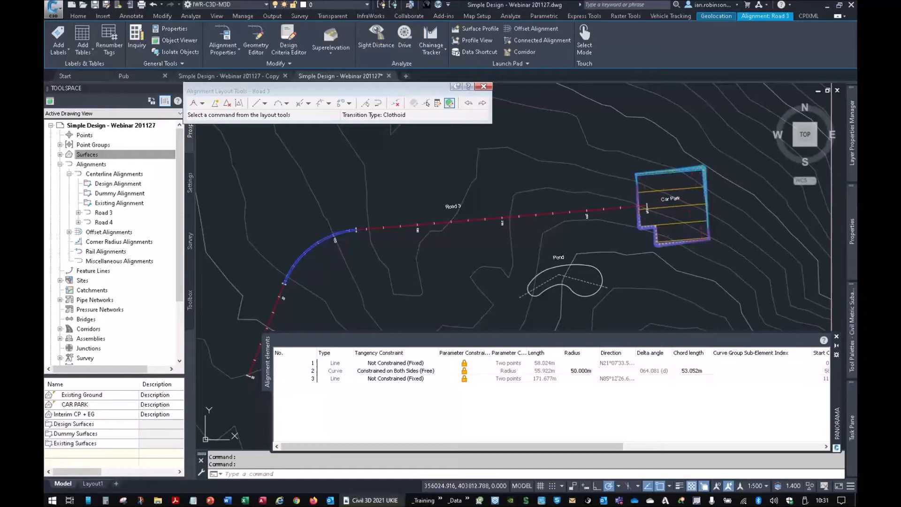
{"action": "left_click", "coordinate": [837, 338]}
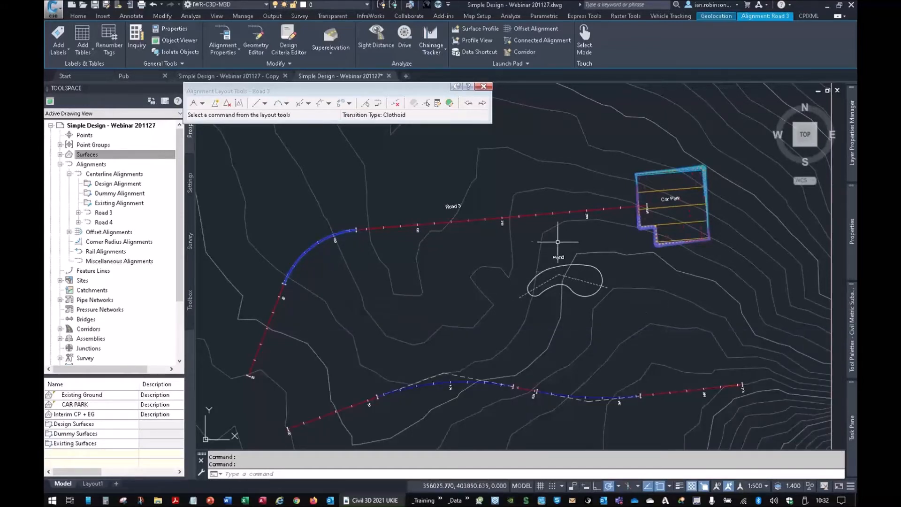
{"action": "key", "text": "Escape"}
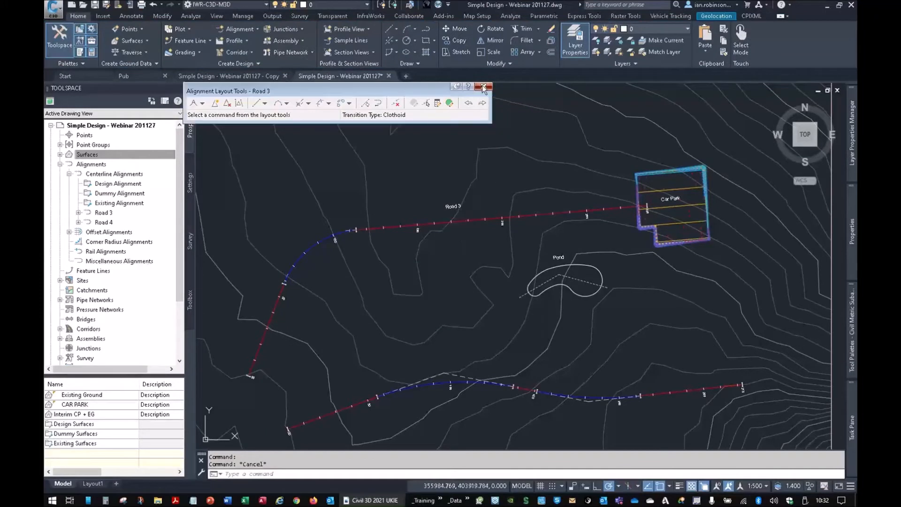
- Delete the existing Road 4 alignment south of the pond, leaving only the Road 3 centreline
{"action": "key", "text": "Escape"}
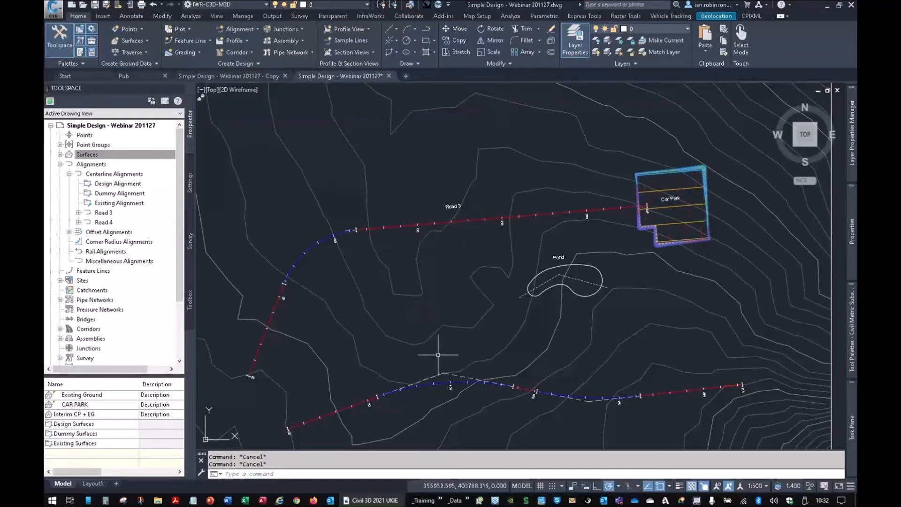
{"action": "left_click", "coordinate": [446, 381]}
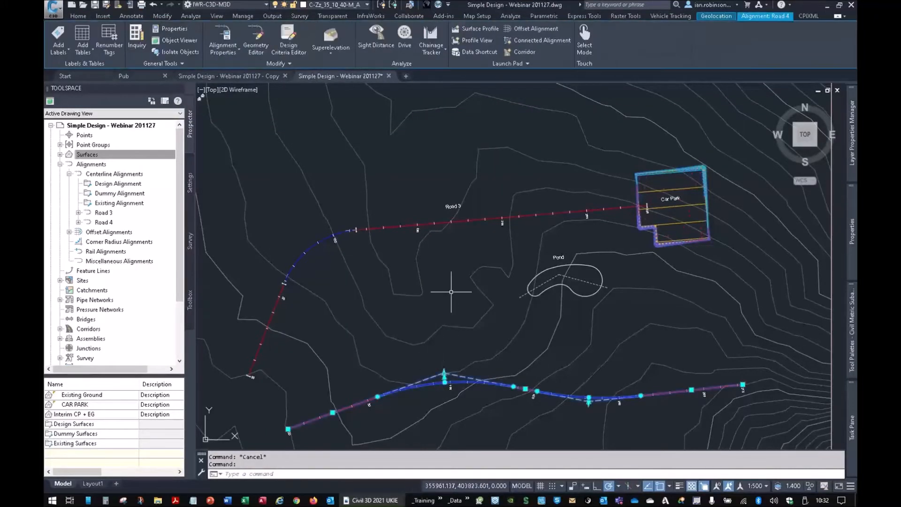
{"action": "key", "text": "Delete"}
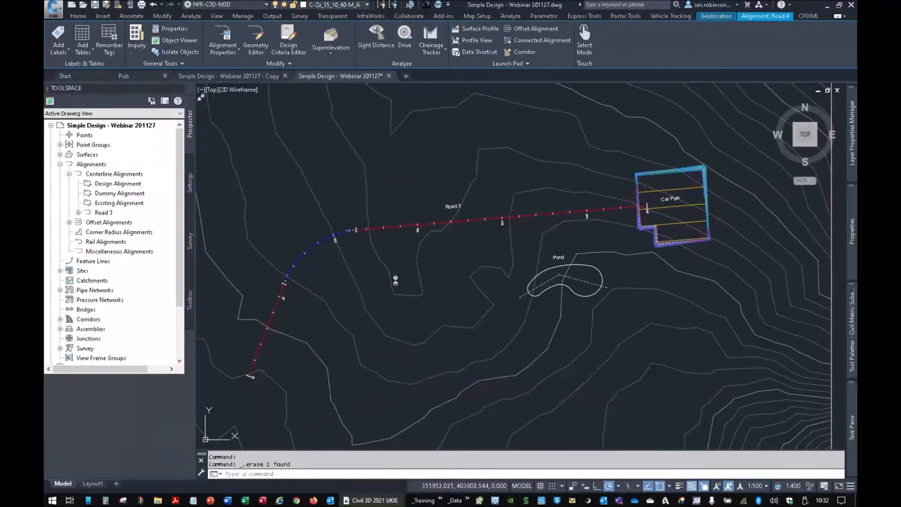
- Create surface profiles along the Road 3 alignment from the Existing Ground and CAR PARK surfaces
{"action": "left_click", "coordinate": [235, 41]}
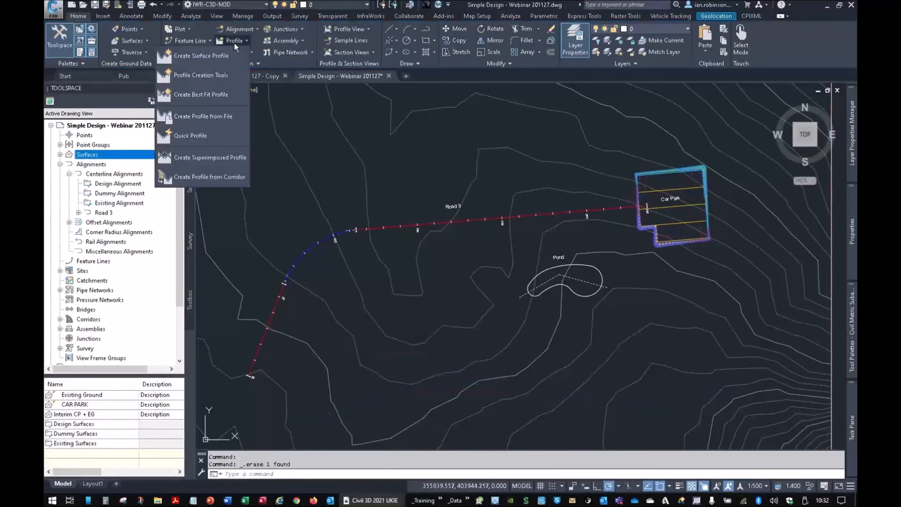
{"action": "left_click", "coordinate": [217, 55]}
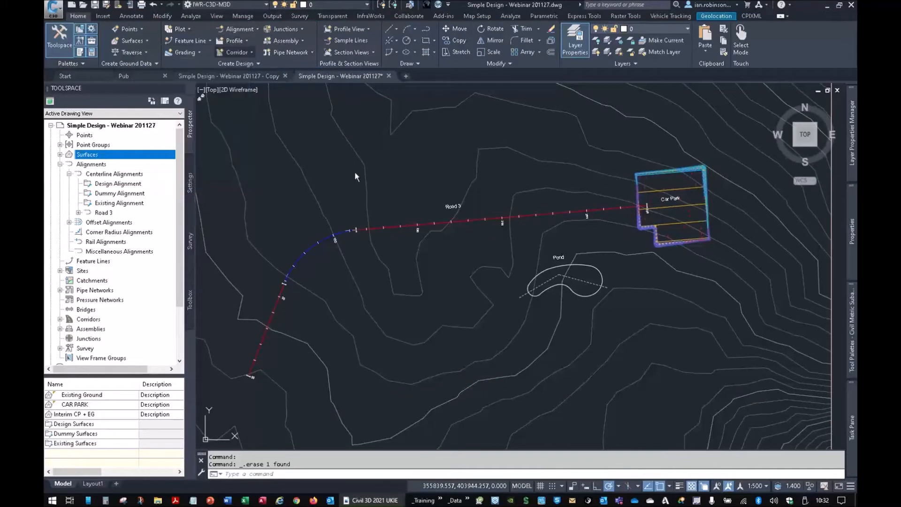
{"action": "left_click", "coordinate": [320, 144]}
{"action": "left_click", "coordinate": [315, 141]}
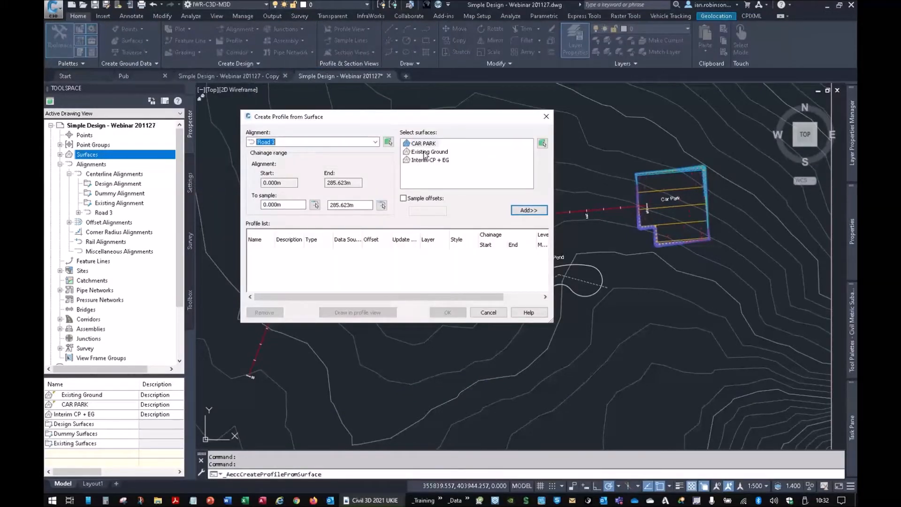
{"action": "left_click", "coordinate": [425, 152]}
{"action": "left_click", "coordinate": [526, 210]}
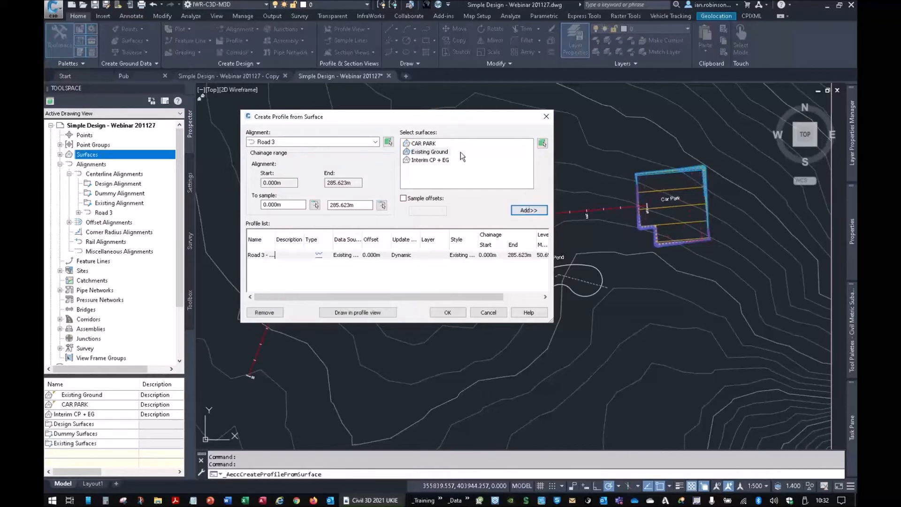
{"action": "left_click", "coordinate": [427, 144]}
{"action": "left_click", "coordinate": [528, 210]}
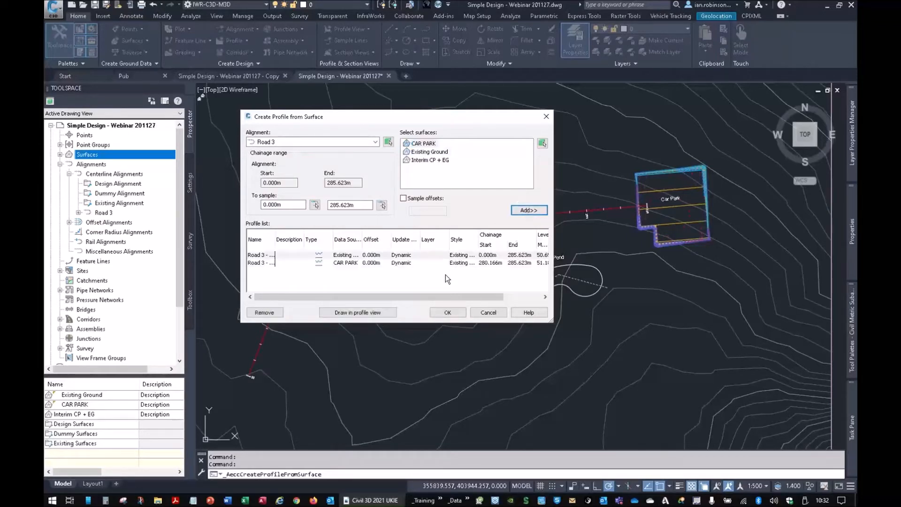
- Assign the Additional Surface 3 profile style to the CAR PARK surface profile
{"action": "left_click", "coordinate": [457, 263]}
{"action": "left_click", "coordinate": [585, 126]}
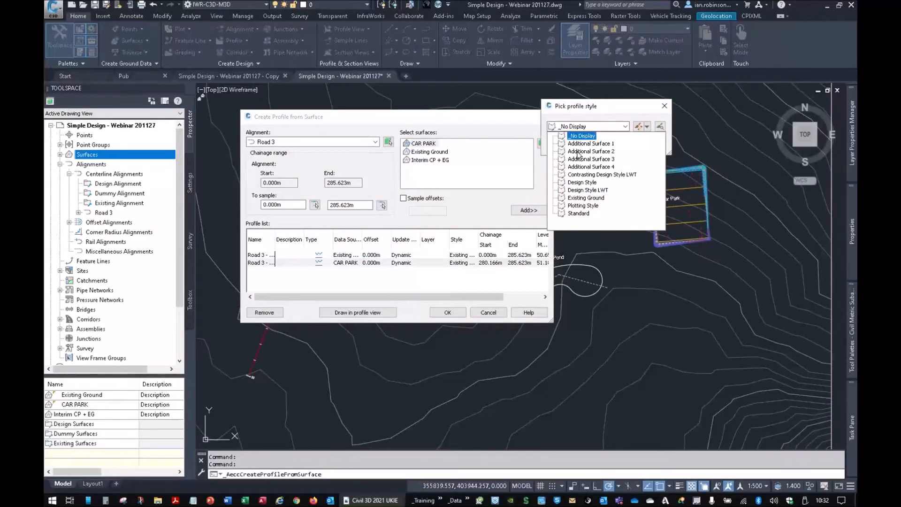
{"action": "left_click", "coordinate": [581, 159]}
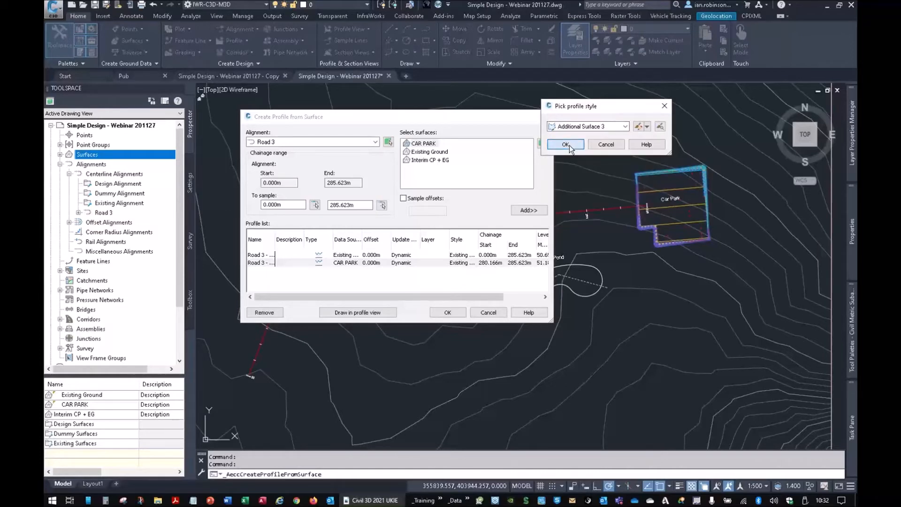
{"action": "left_click", "coordinate": [565, 145]}
- Draw the Road 3 longsection profile view with 5x Exaggeration style and place it inside the empty profiles frame
{"action": "left_click", "coordinate": [381, 313]}
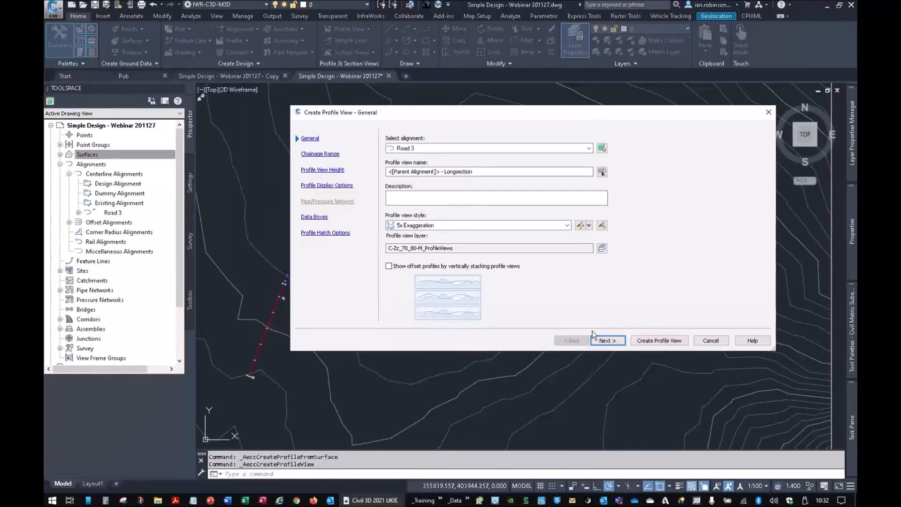
{"action": "left_click", "coordinate": [659, 340]}
{"action": "scroll", "coordinate": [430, 252], "scroll_direction": "down", "scroll_amount": 5}
{"action": "middle_click_drag", "start_coordinate": [430, 253], "coordinate": [569, 376]}
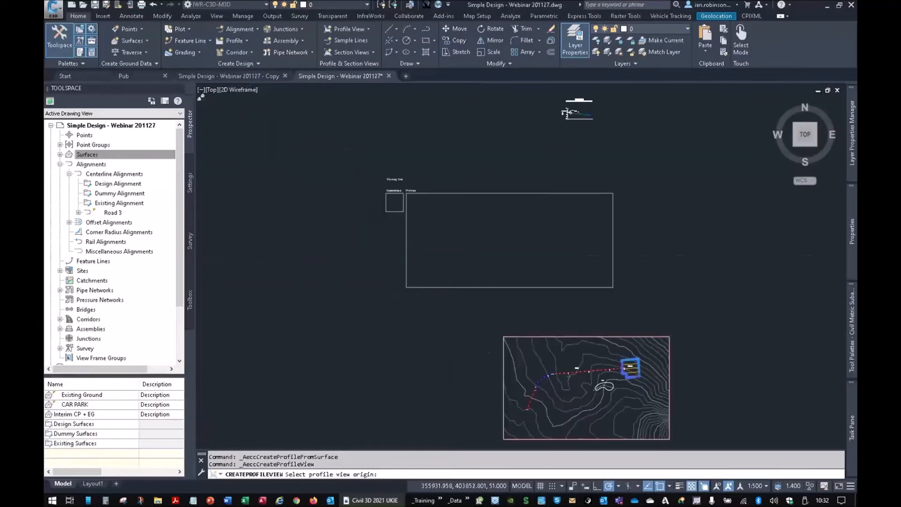
{"action": "left_click", "coordinate": [438, 234]}
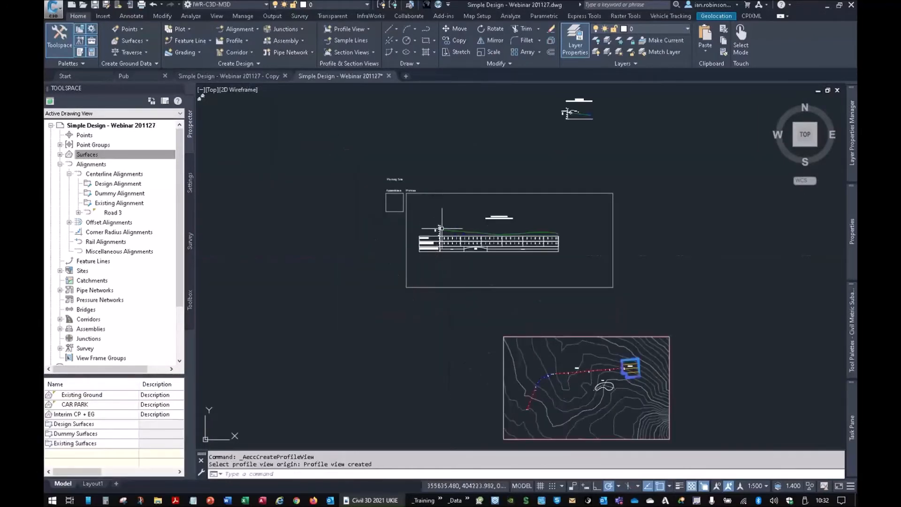
- Create a layout profile in the Road 3 longsection using Design Style LWT and the Longfall and Ordinates label set
{"action": "scroll", "coordinate": [439, 253], "scroll_direction": "up", "scroll_amount": 8}
{"action": "middle_click_drag", "start_coordinate": [594, 296], "coordinate": [446, 290]}
{"action": "middle_click_drag", "start_coordinate": [634, 294], "coordinate": [464, 293]}
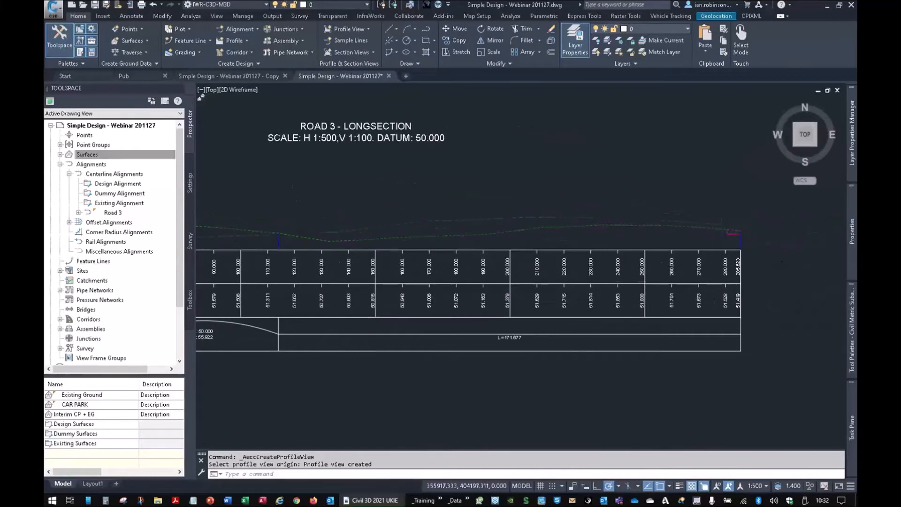
{"action": "scroll", "coordinate": [733, 234], "scroll_direction": "up", "scroll_amount": 6}
{"action": "scroll", "coordinate": [662, 225], "scroll_direction": "down", "scroll_amount": 6}
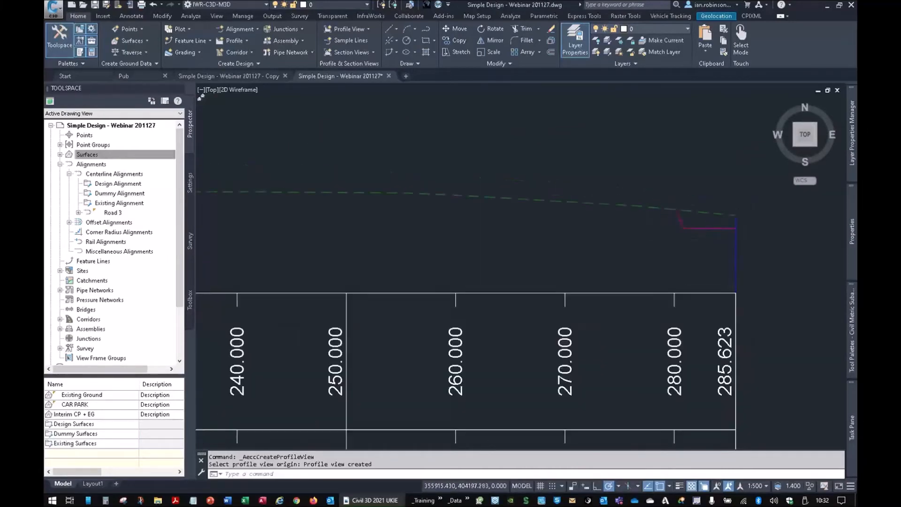
{"action": "middle_click_drag", "start_coordinate": [565, 226], "coordinate": [564, 263]}
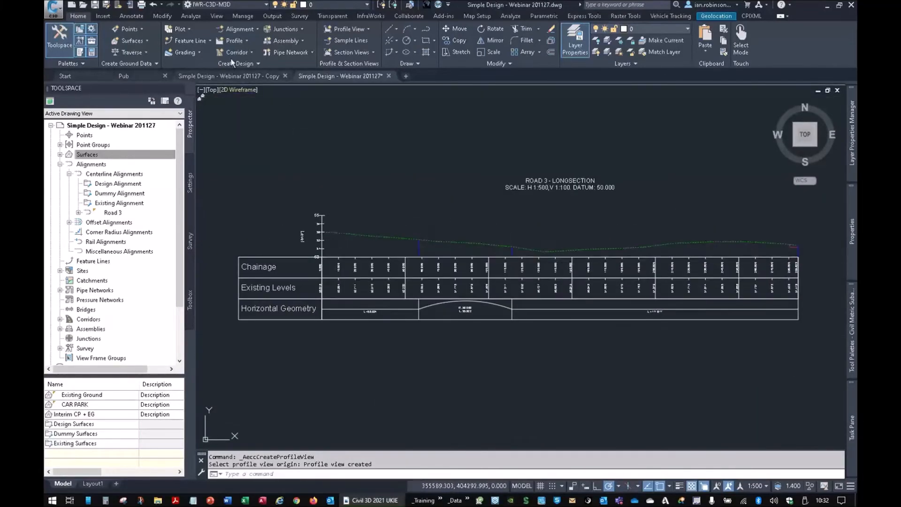
{"action": "left_click", "coordinate": [234, 41]}
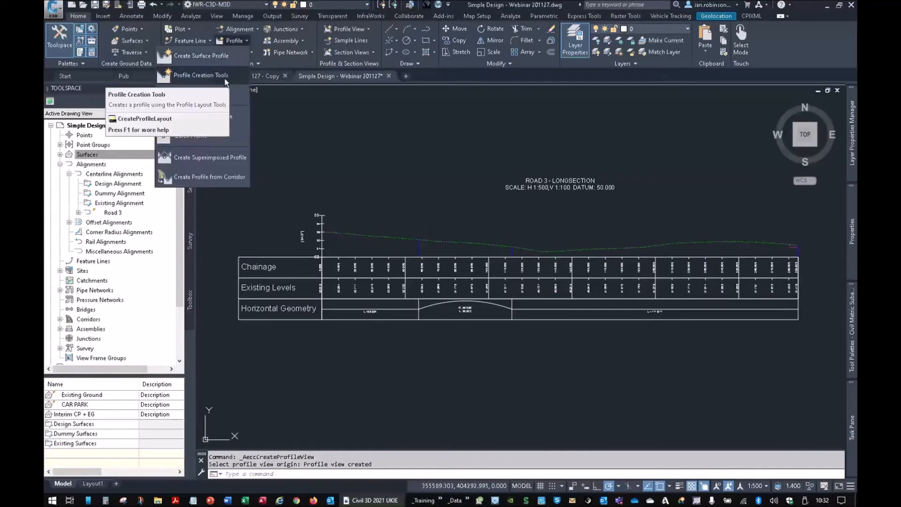
{"action": "left_click", "coordinate": [225, 79]}
{"action": "left_click", "coordinate": [285, 254]}
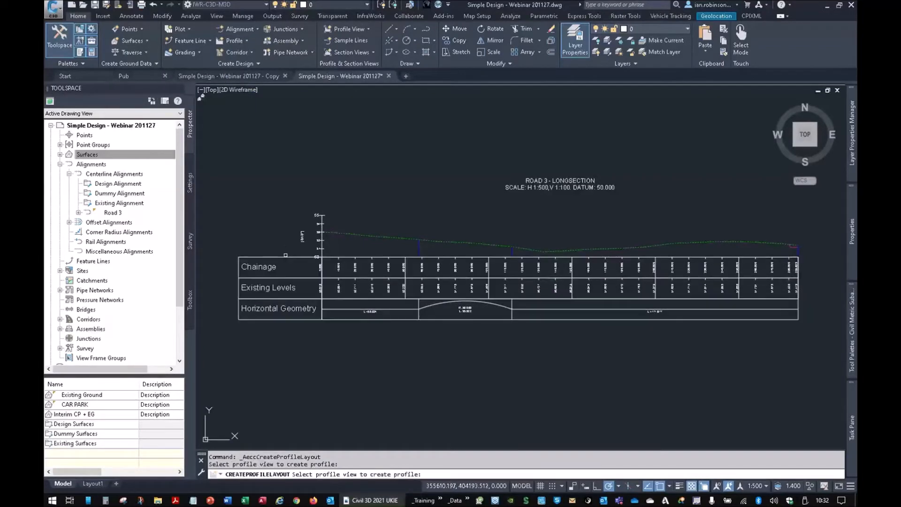
{"action": "left_click", "coordinate": [290, 257]}
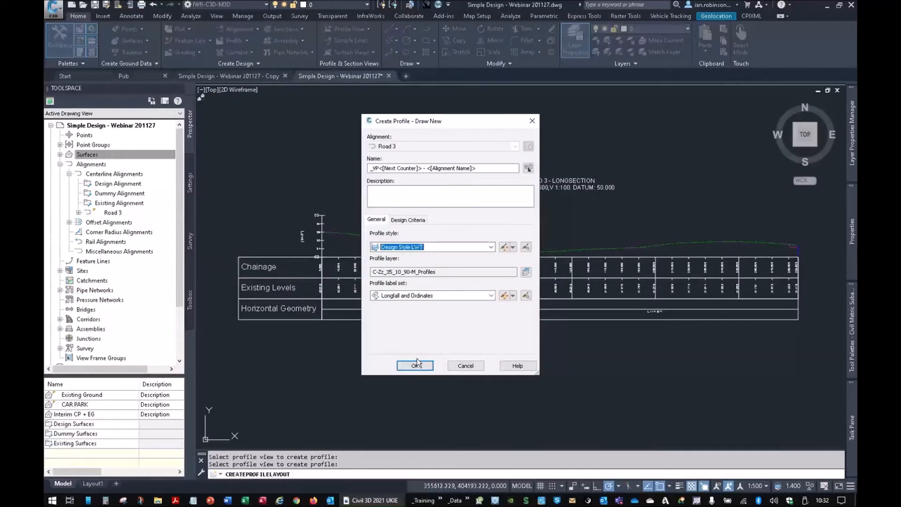
{"action": "left_click", "coordinate": [408, 220]}
{"action": "left_click", "coordinate": [377, 220]}
{"action": "left_click", "coordinate": [415, 365]}
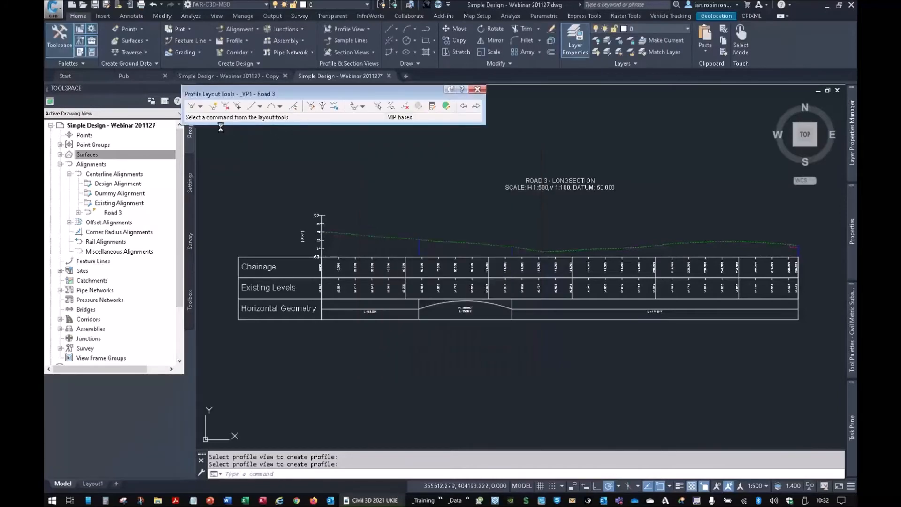
- Draw design straights from the existing ground start through a low point near chainage 135 and crest near 236, then level across the car park
{"action": "left_click", "coordinate": [192, 106]}
{"action": "scroll", "coordinate": [306, 228], "scroll_direction": "up", "scroll_amount": 10}
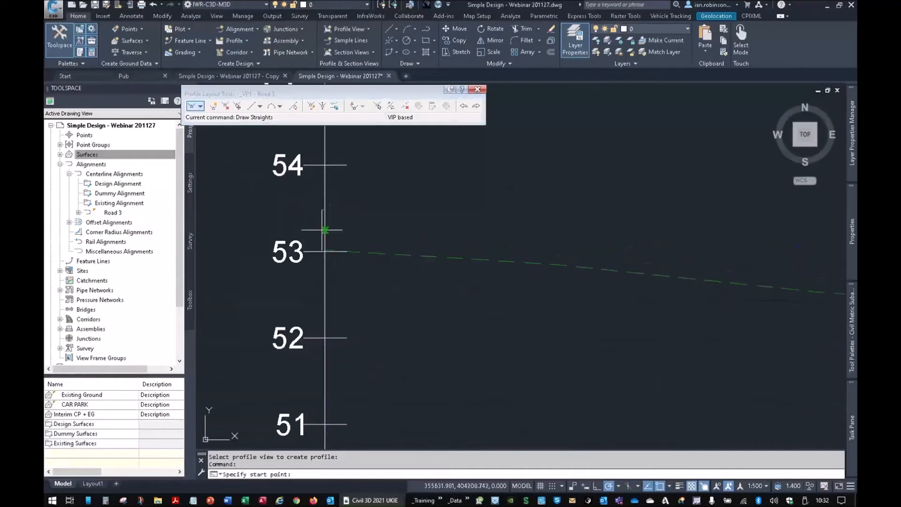
{"action": "left_click", "coordinate": [324, 250]}
{"action": "scroll", "coordinate": [559, 316], "scroll_direction": "down", "scroll_amount": 10}
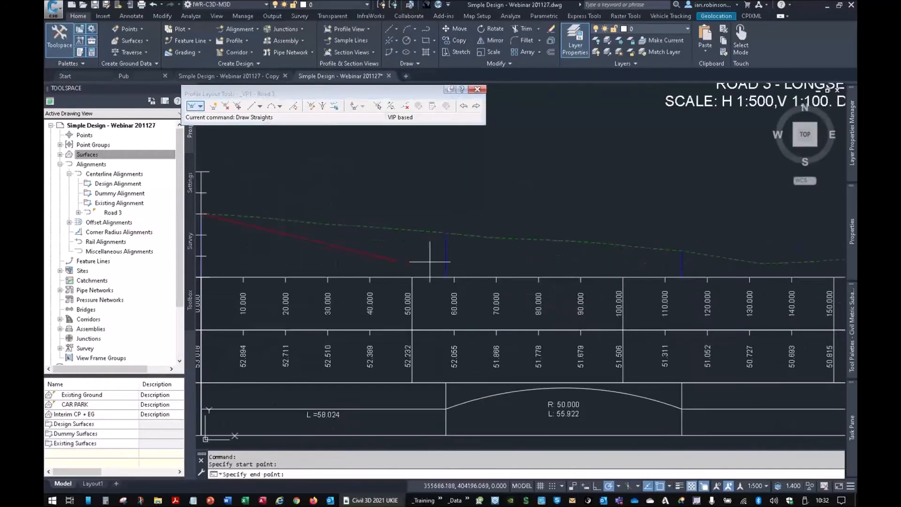
{"action": "left_click", "coordinate": [528, 250]}
{"action": "middle_click_drag", "start_coordinate": [536, 245], "coordinate": [286, 213]}
{"action": "left_click", "coordinate": [536, 217]}
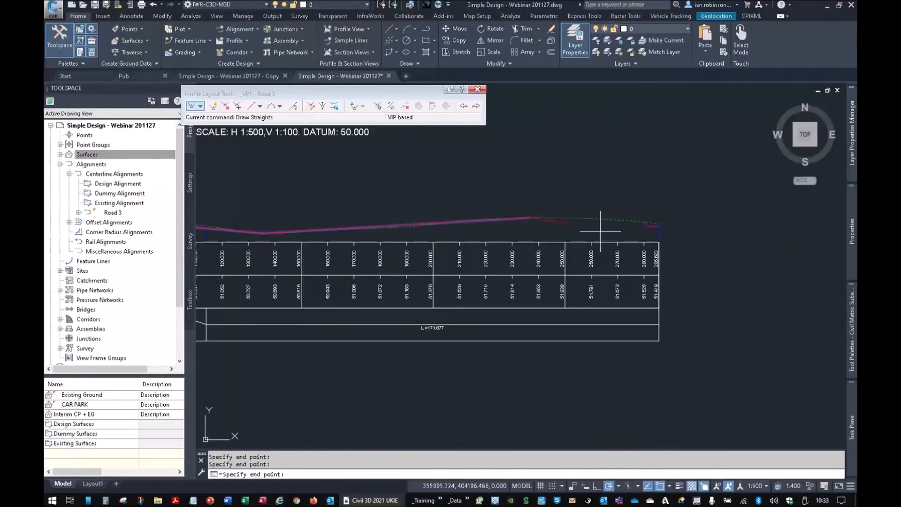
{"action": "scroll", "coordinate": [606, 242], "scroll_direction": "up", "scroll_amount": 8}
{"action": "left_click", "coordinate": [592, 213]}
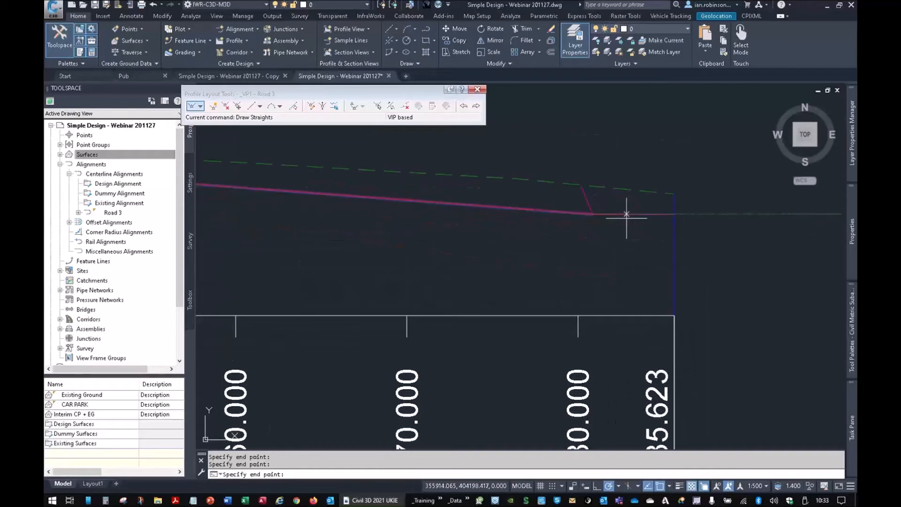
{"action": "left_click", "coordinate": [674, 214]}
{"action": "key", "text": "Return"}
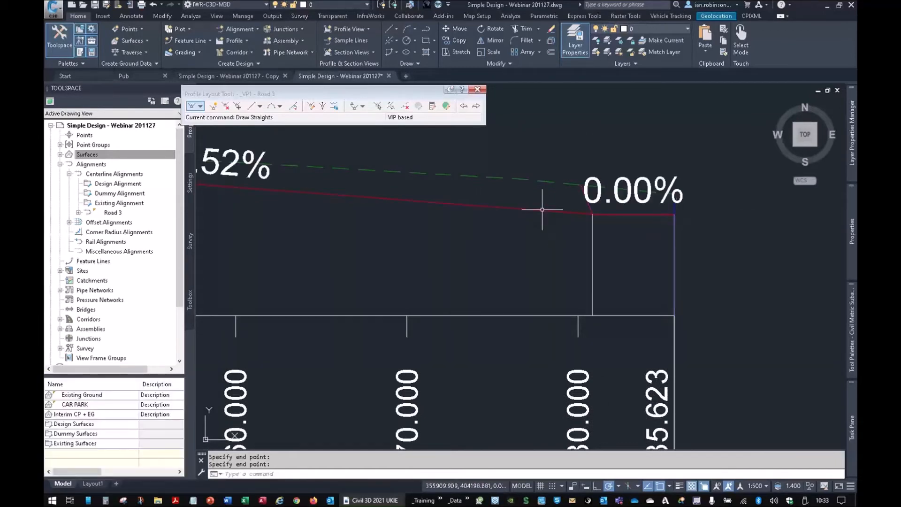
- Move the vertical intersection point at the car park edge back to about chainage 266, on the car park's level line
{"action": "left_click", "coordinate": [592, 214]}
{"action": "middle_click_drag", "start_coordinate": [369, 214], "coordinate": [469, 255]}
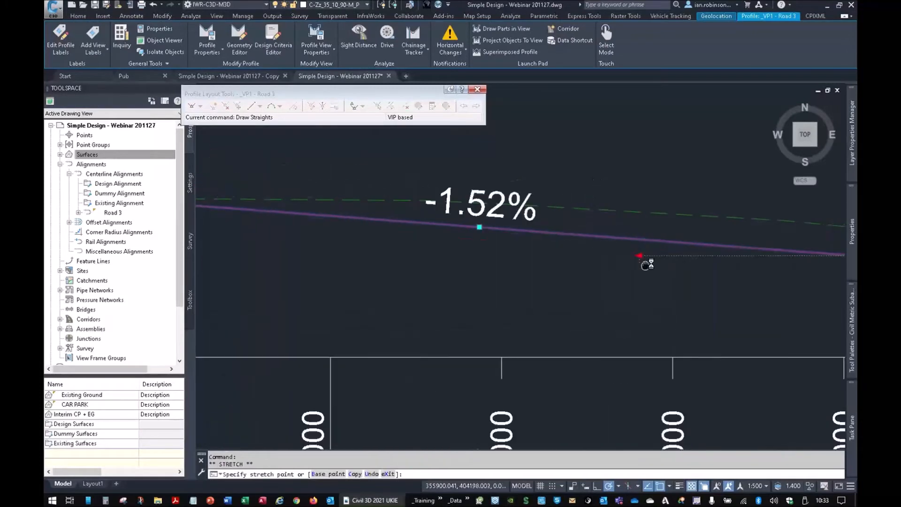
{"action": "left_click", "coordinate": [606, 254]}
{"action": "middle_click_drag", "start_coordinate": [794, 269], "coordinate": [461, 223]}
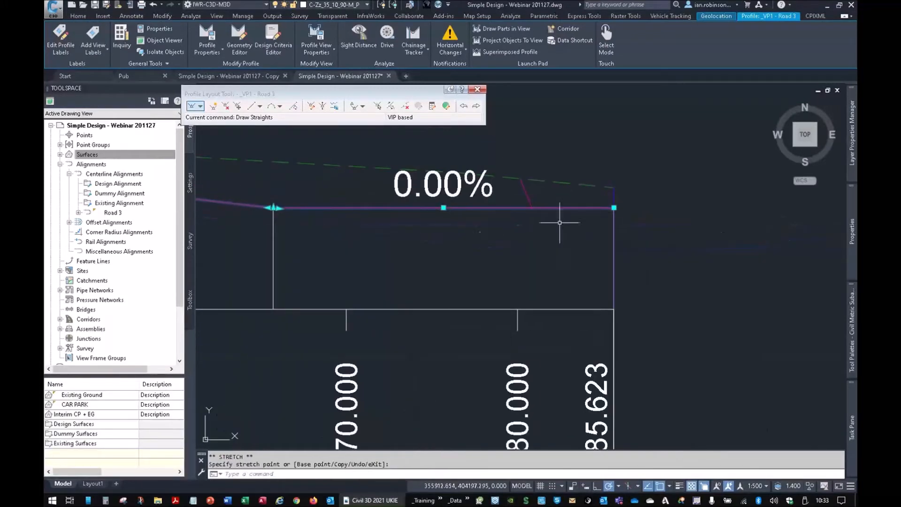
- Add a free parabolic vertical curve 25 m long at the low point near chainage 135
{"action": "scroll", "coordinate": [568, 225], "scroll_direction": "down", "scroll_amount": 2}
{"action": "middle_click_drag", "start_coordinate": [288, 230], "coordinate": [483, 259]}
{"action": "middle_click_drag", "start_coordinate": [251, 272], "coordinate": [451, 266]}
{"action": "middle_click_drag", "start_coordinate": [311, 260], "coordinate": [525, 251]}
{"action": "middle_click_drag", "start_coordinate": [403, 258], "coordinate": [622, 253]}
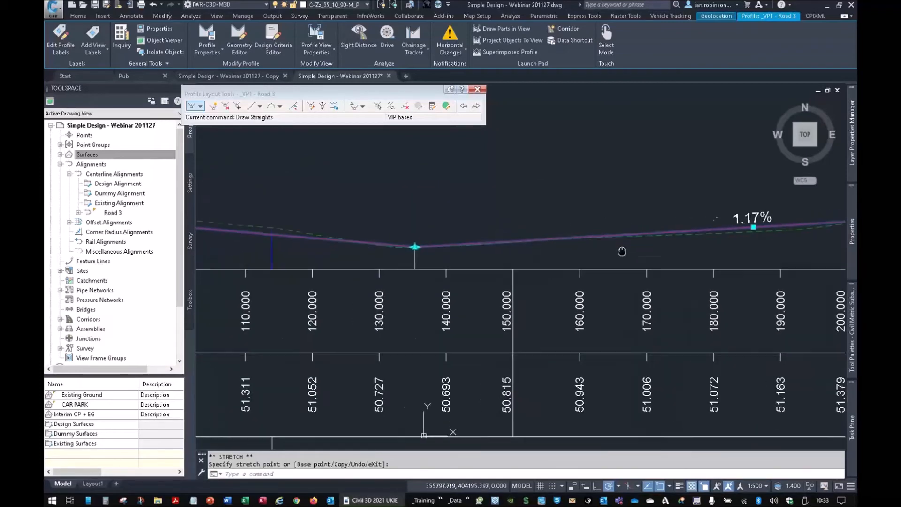
{"action": "left_click", "coordinate": [281, 106]}
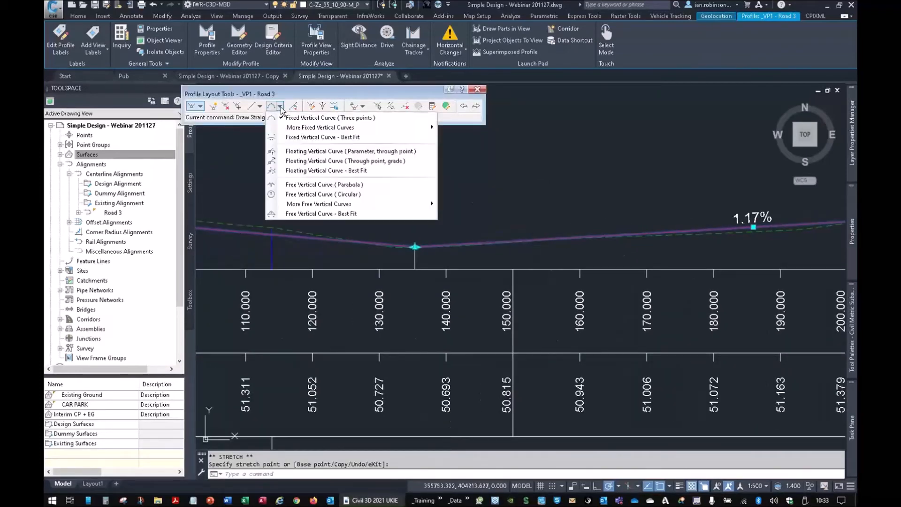
{"action": "left_click", "coordinate": [296, 185]}
{"action": "left_click", "coordinate": [281, 235]}
{"action": "left_click", "coordinate": [479, 242]}
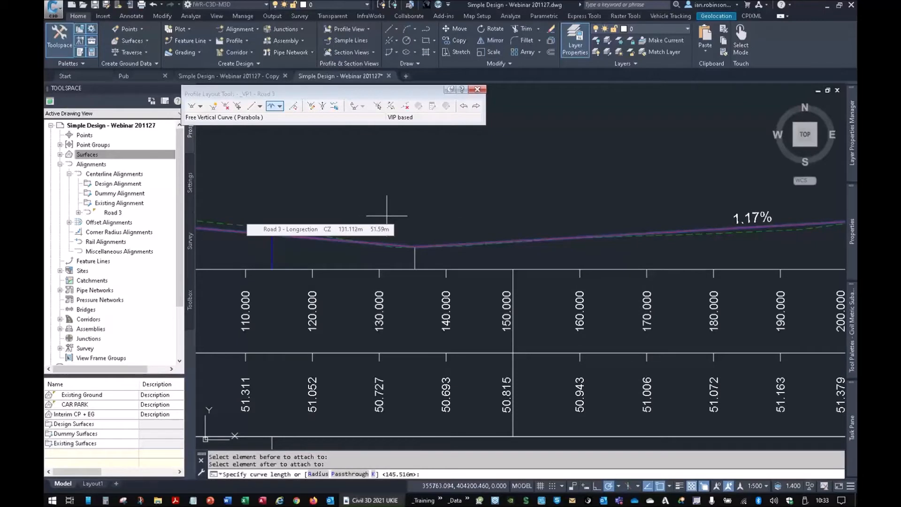
{"action": "type", "text": "25"}
{"action": "key", "text": "Return"}
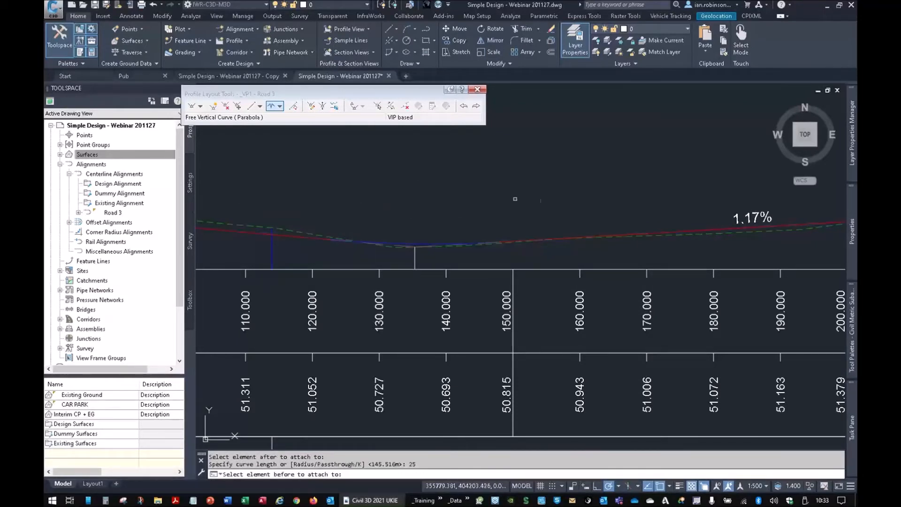
- Add a free parabolic vertical curve 15 m long at the crest near chainage 236
{"action": "middle_click_drag", "start_coordinate": [645, 225], "coordinate": [372, 223]}
{"action": "middle_click_drag", "start_coordinate": [698, 238], "coordinate": [519, 245]}
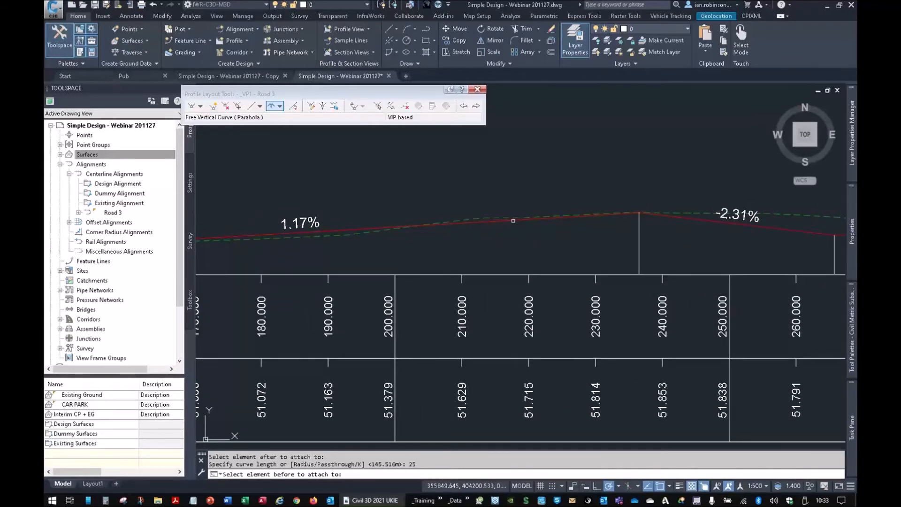
{"action": "left_click", "coordinate": [512, 222]}
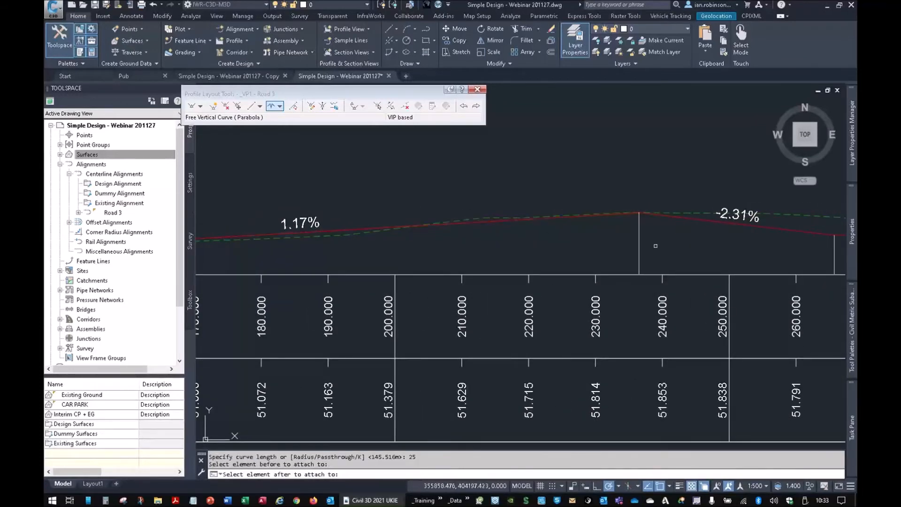
{"action": "left_click", "coordinate": [710, 222]}
{"action": "type", "text": "15"}
{"action": "key", "text": "Return"}
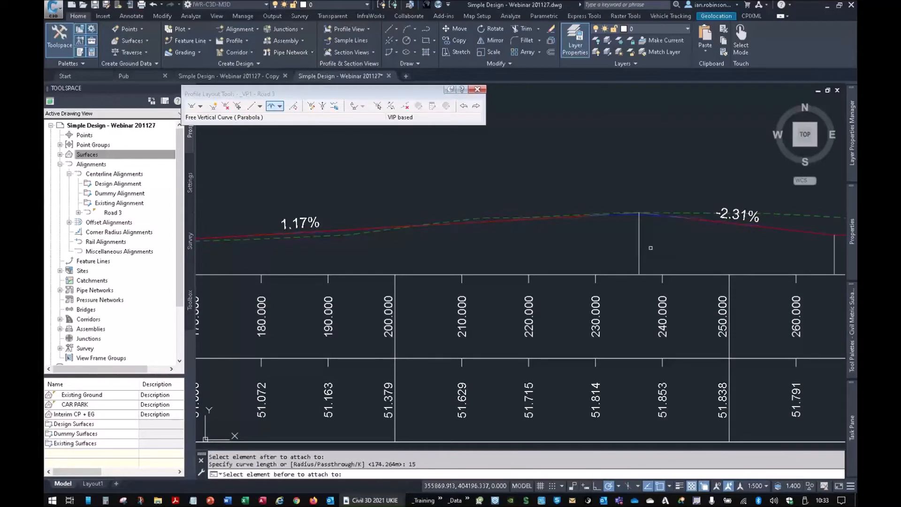
- Add a free parabolic vertical curve 20 m long at the car park edge intersection near chainage 266
{"action": "middle_click_drag", "start_coordinate": [756, 244], "coordinate": [501, 253]}
{"action": "left_click", "coordinate": [558, 242]}
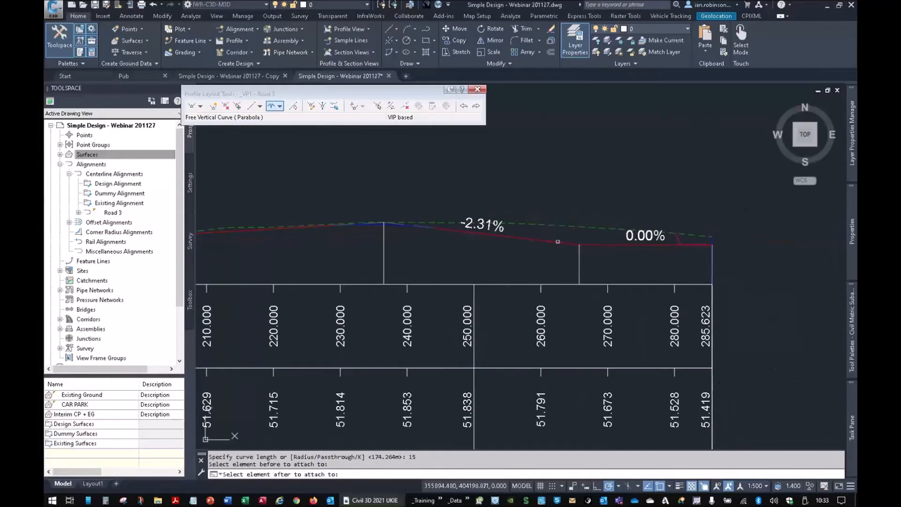
{"action": "left_click", "coordinate": [605, 244]}
{"action": "type", "text": "20"}
{"action": "key", "text": "Return"}
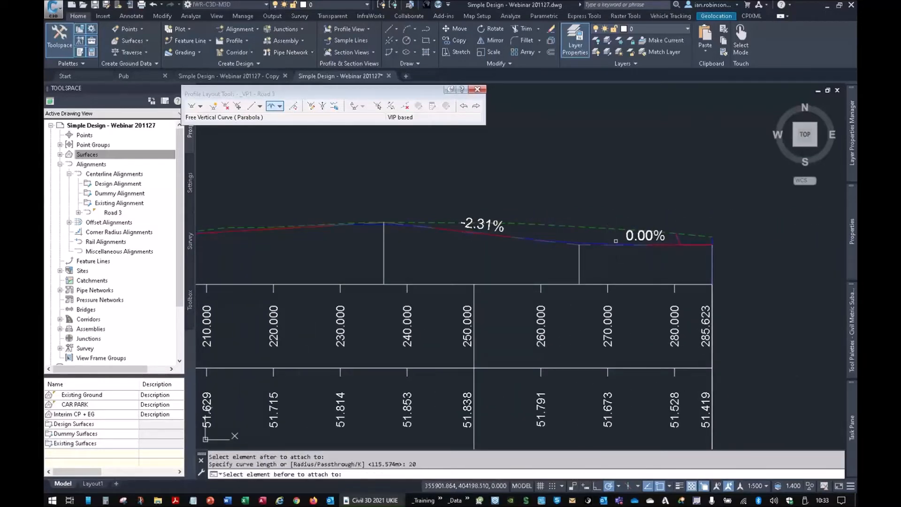
{"action": "key", "text": "Escape"}
- Review the vertical curve lengths, K values and radii in the profile's element table, then close the profile layout tools
{"action": "scroll", "coordinate": [614, 238], "scroll_direction": "down", "scroll_amount": 2}
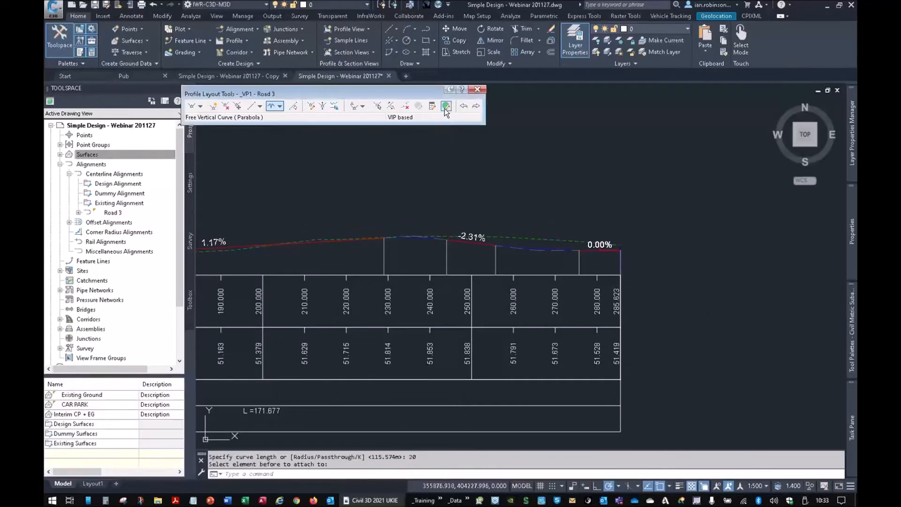
{"action": "left_click", "coordinate": [445, 107]}
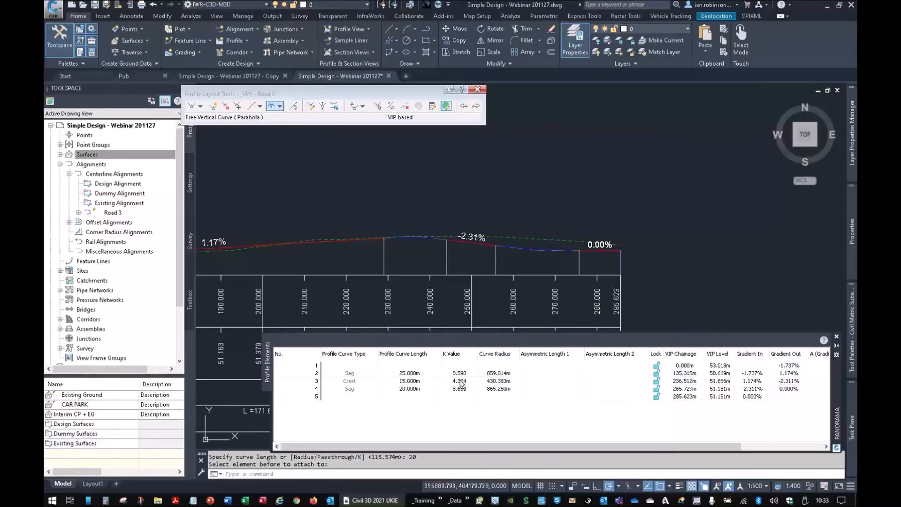
{"action": "left_click", "coordinate": [836, 339]}
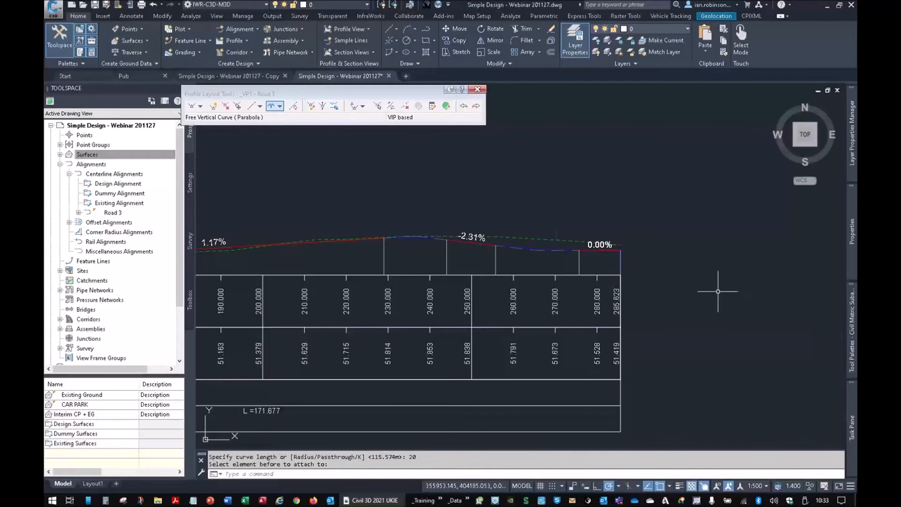
{"action": "scroll", "coordinate": [723, 291], "scroll_direction": "down", "scroll_amount": 4}
{"action": "key", "text": "Escape"}
{"action": "key", "text": "Escape"}
- Import the _UKIE - Composite Band Set into the Road 3 longsection's properties and remove its Super Elevation band
{"action": "middle_click_drag", "start_coordinate": [279, 316], "coordinate": [375, 317]}
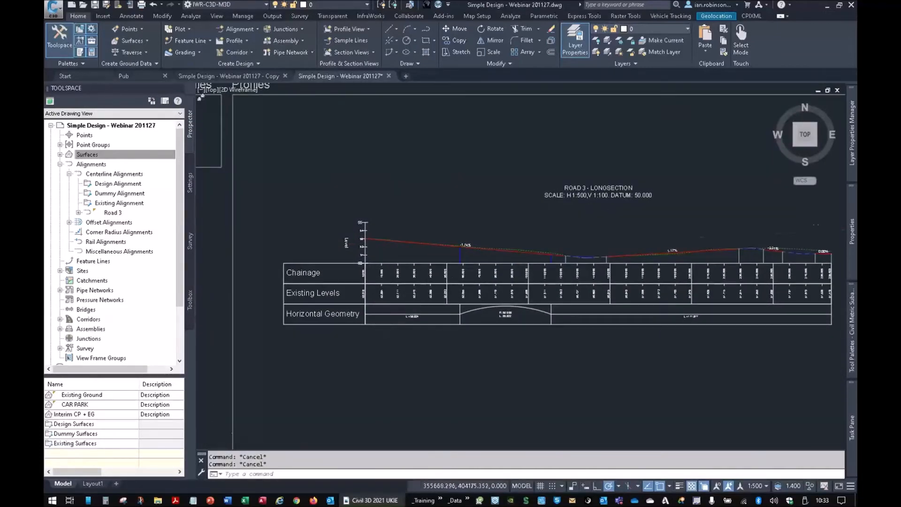
{"action": "scroll", "coordinate": [338, 272], "scroll_direction": "up", "scroll_amount": 4}
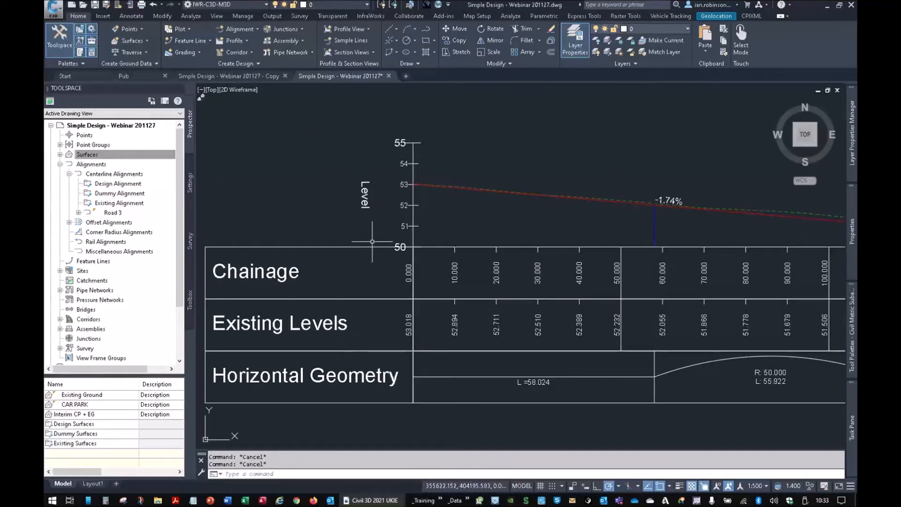
{"action": "left_click", "coordinate": [356, 246]}
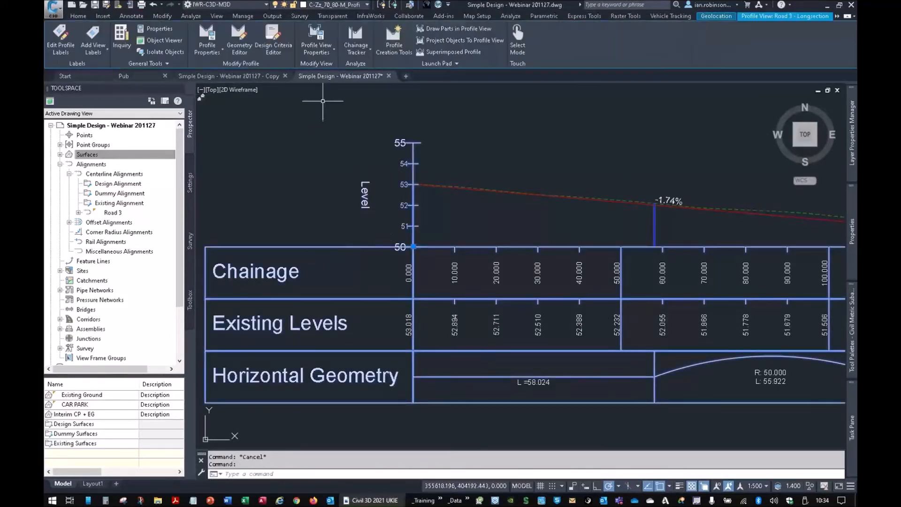
{"action": "left_click", "coordinate": [318, 35]}
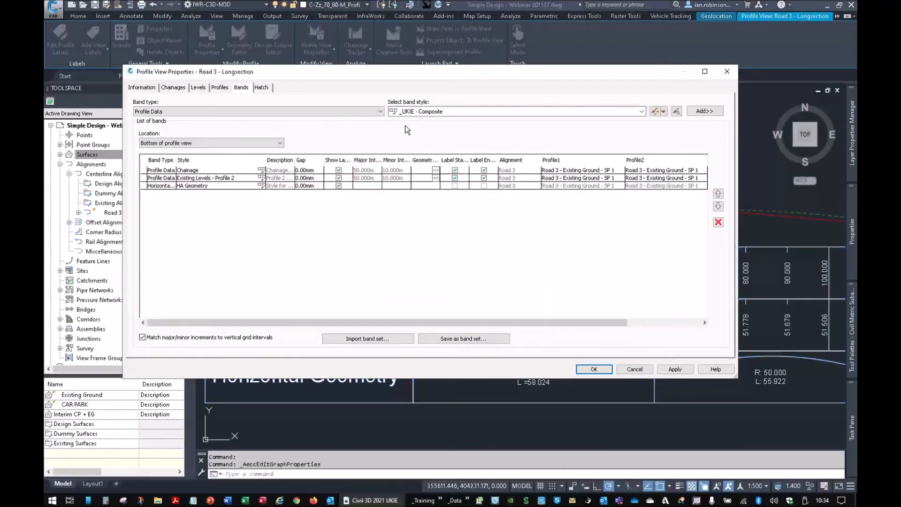
{"action": "left_click", "coordinate": [357, 340]}
{"action": "left_click", "coordinate": [595, 127]}
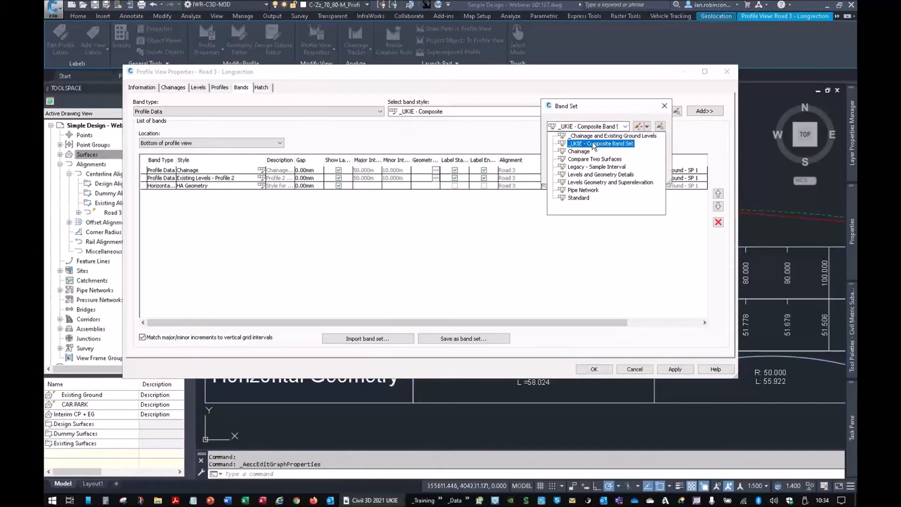
{"action": "left_click", "coordinate": [613, 145]}
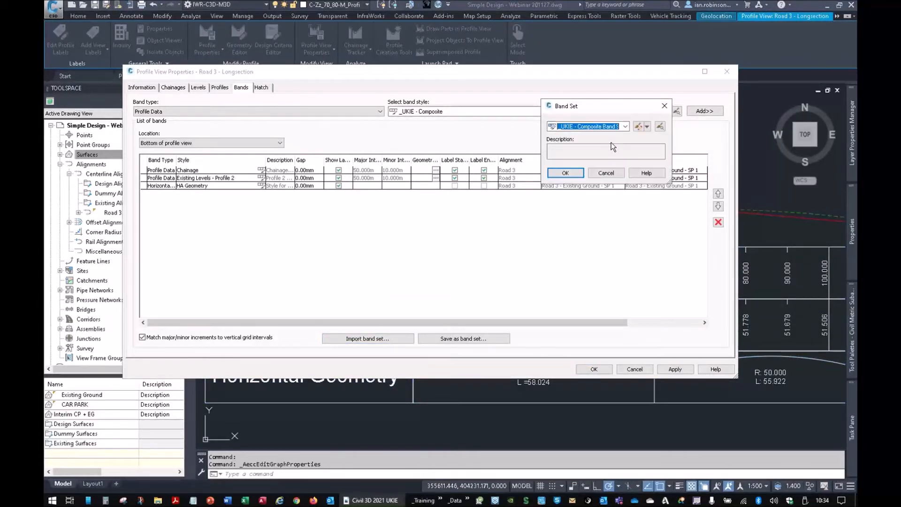
{"action": "left_click", "coordinate": [574, 177]}
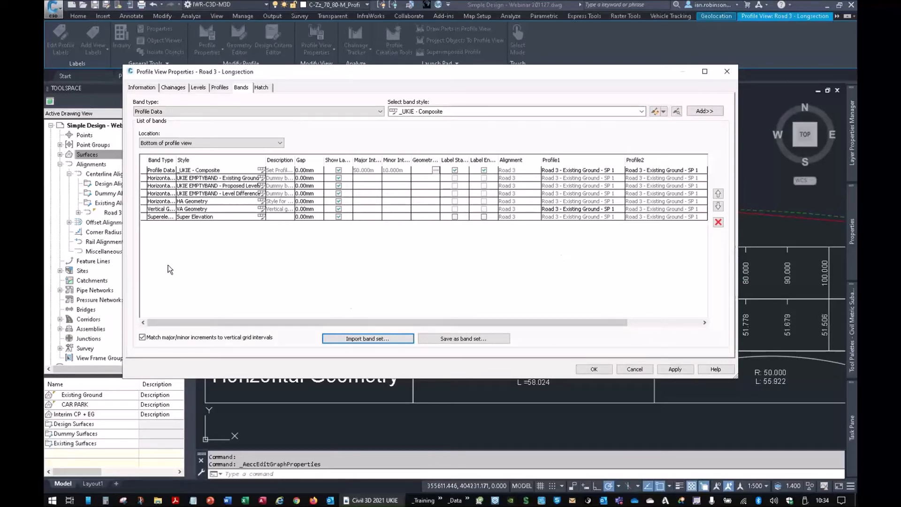
{"action": "left_click", "coordinate": [163, 217]}
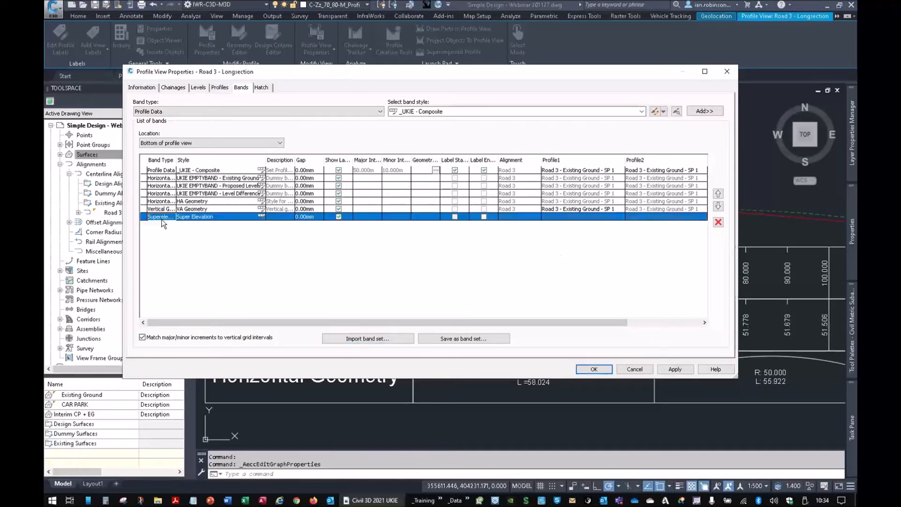
{"action": "left_click", "coordinate": [717, 223]}
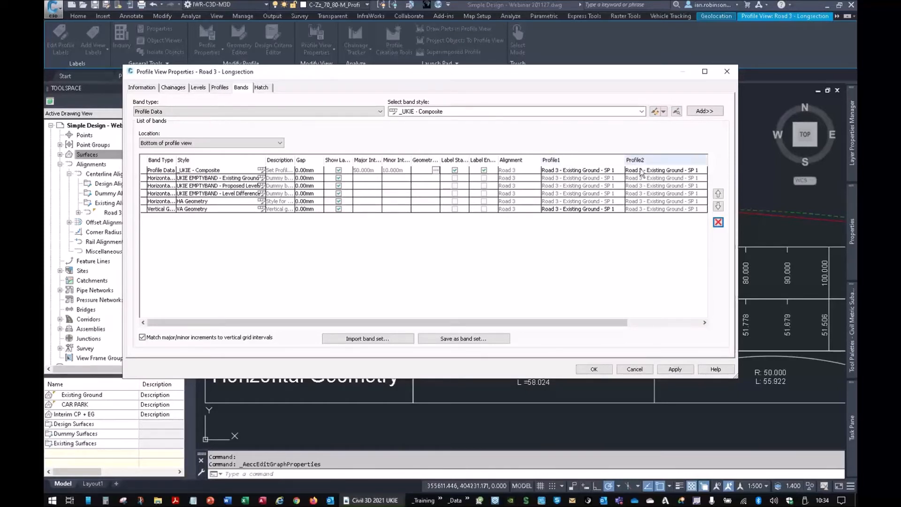
- Set Profile1 to _VP1 - Road 3 for both the _UKIE - Composite and VA Geometry bands and apply the profile view properties
{"action": "left_click", "coordinate": [571, 174]}
{"action": "left_click", "coordinate": [570, 172]}
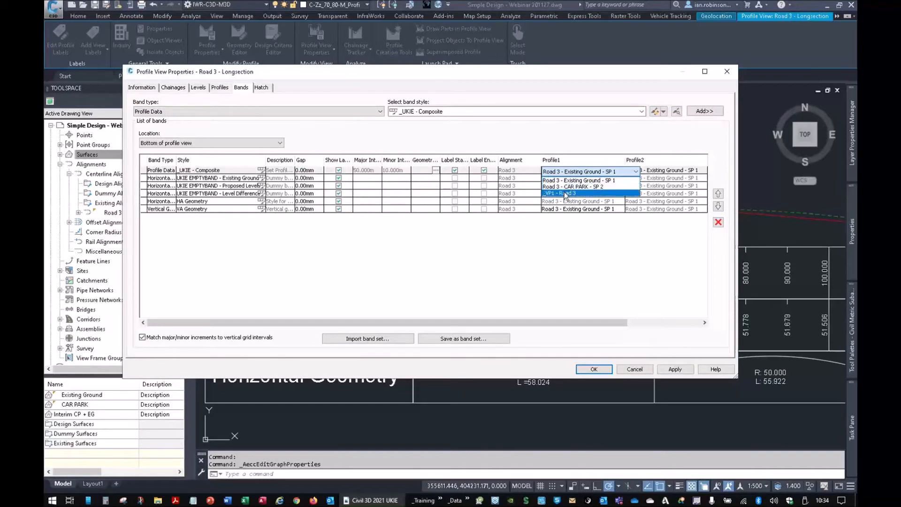
{"action": "left_click", "coordinate": [566, 194]}
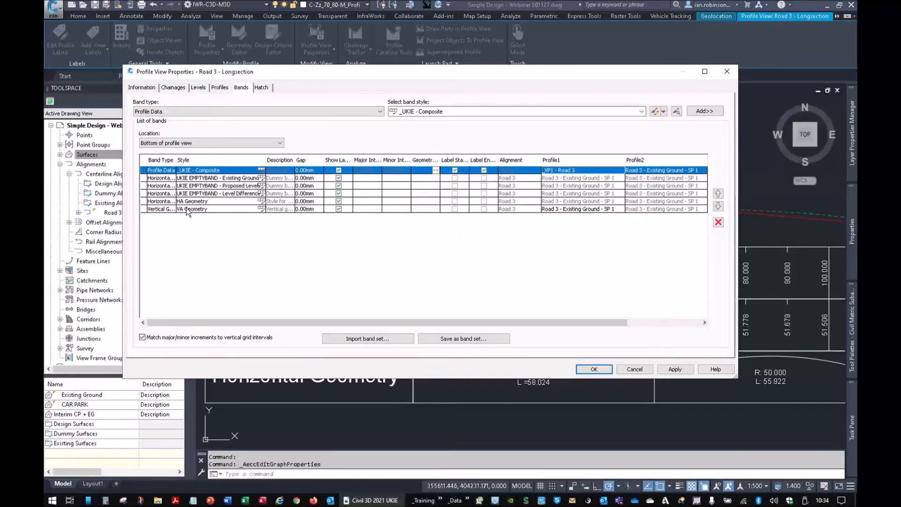
{"action": "left_click", "coordinate": [591, 211]}
{"action": "left_click", "coordinate": [590, 211]}
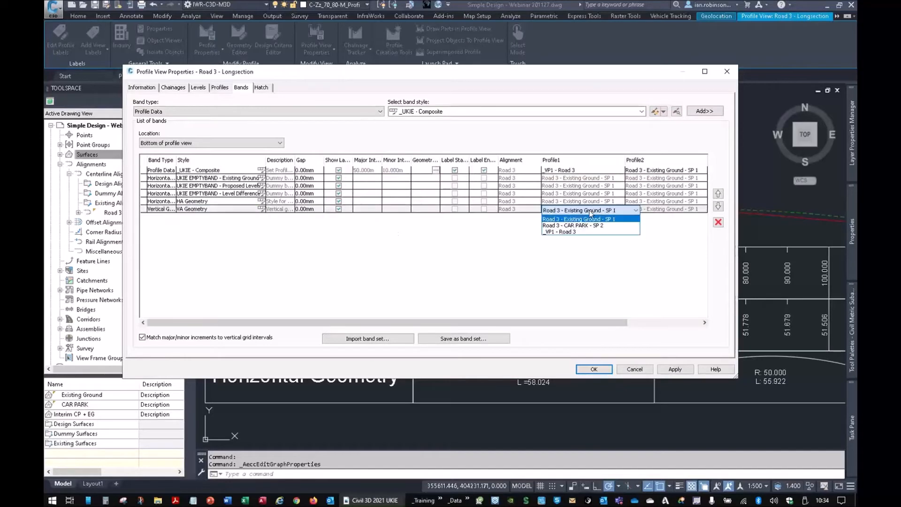
{"action": "left_click", "coordinate": [565, 232]}
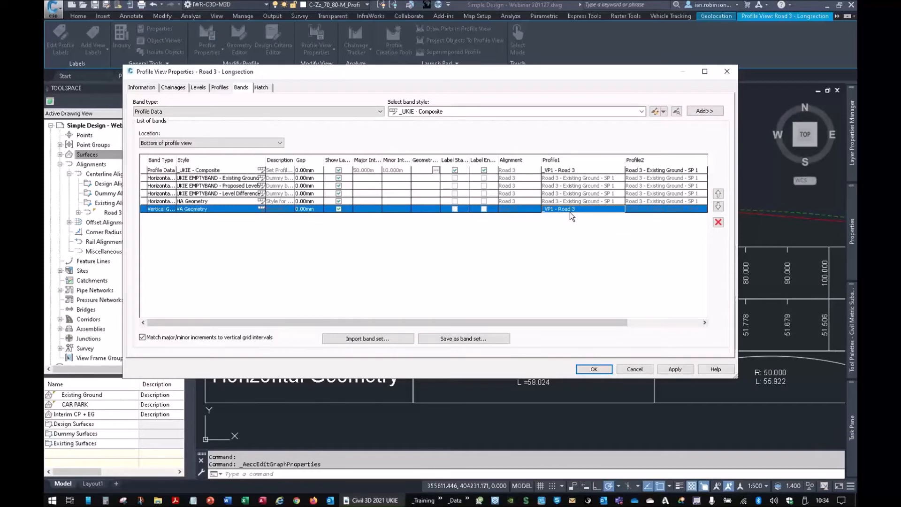
{"action": "left_click", "coordinate": [594, 369]}
- Examine the Road 3 longsection's bands along its length, comparing chainages, existing and proposed levels, level differences and horizontal and vertical geometry
{"action": "scroll", "coordinate": [577, 274], "scroll_direction": "down", "scroll_amount": 2}
{"action": "middle_click_drag", "start_coordinate": [644, 278], "coordinate": [525, 153]}
{"action": "middle_click_drag", "start_coordinate": [625, 252], "coordinate": [600, 285]}
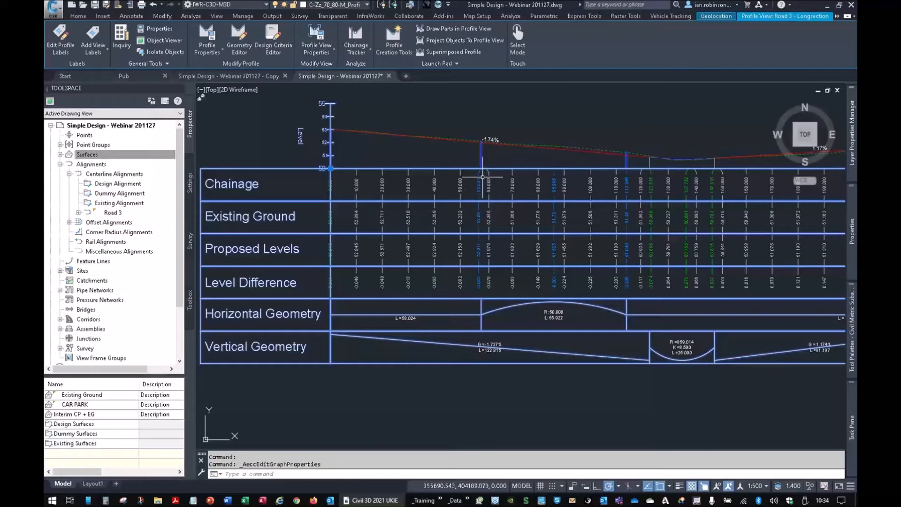
{"action": "middle_click_drag", "start_coordinate": [655, 222], "coordinate": [550, 258]}
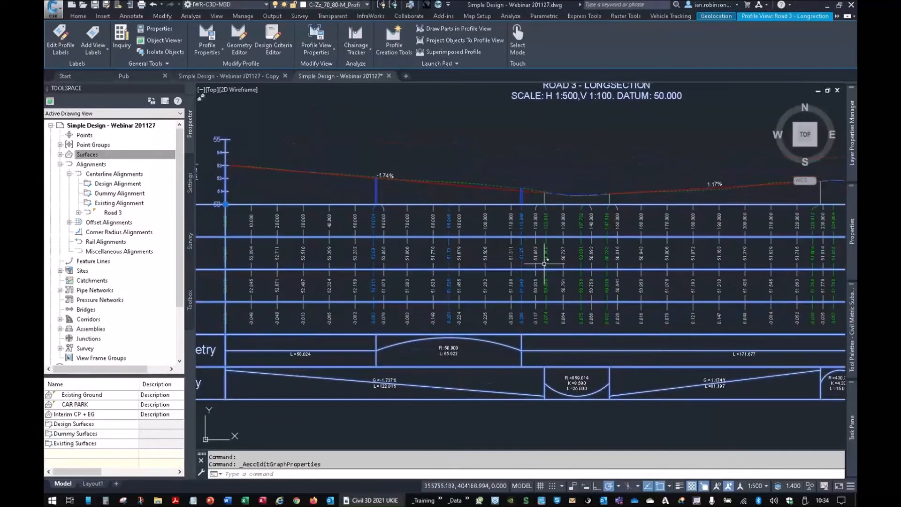
{"action": "scroll", "coordinate": [550, 248], "scroll_direction": "up", "scroll_amount": 4}
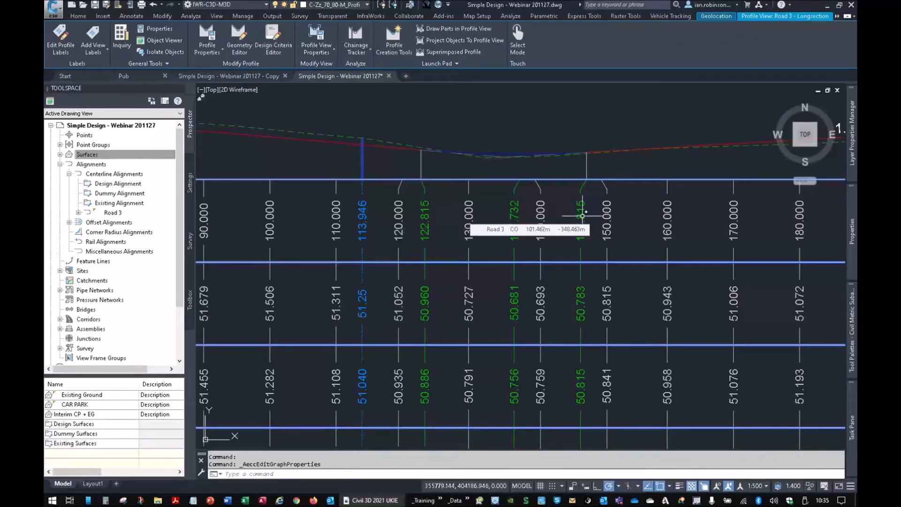
{"action": "scroll", "coordinate": [582, 215], "scroll_direction": "down", "scroll_amount": 3}
{"action": "scroll", "coordinate": [580, 245], "scroll_direction": "up", "scroll_amount": 3}
{"action": "scroll", "coordinate": [539, 160], "scroll_direction": "up", "scroll_amount": 1}
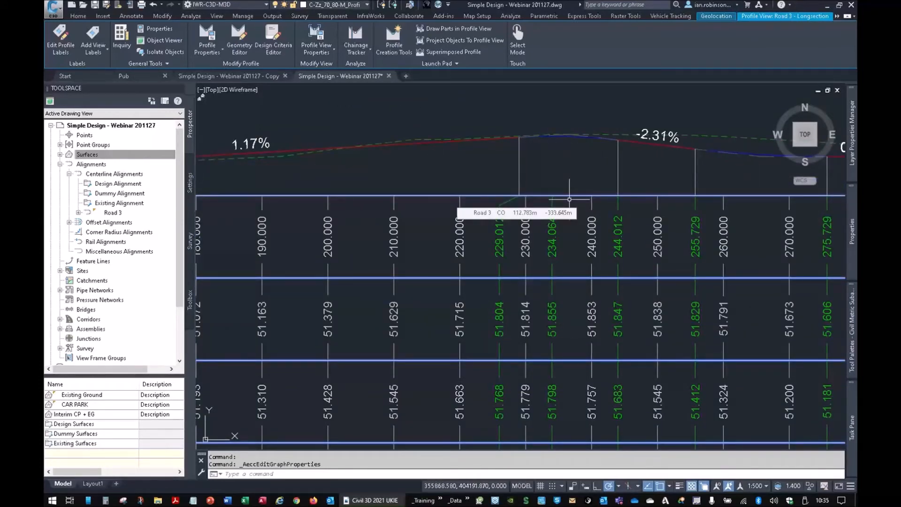
{"action": "scroll", "coordinate": [569, 199], "scroll_direction": "down", "scroll_amount": 5}
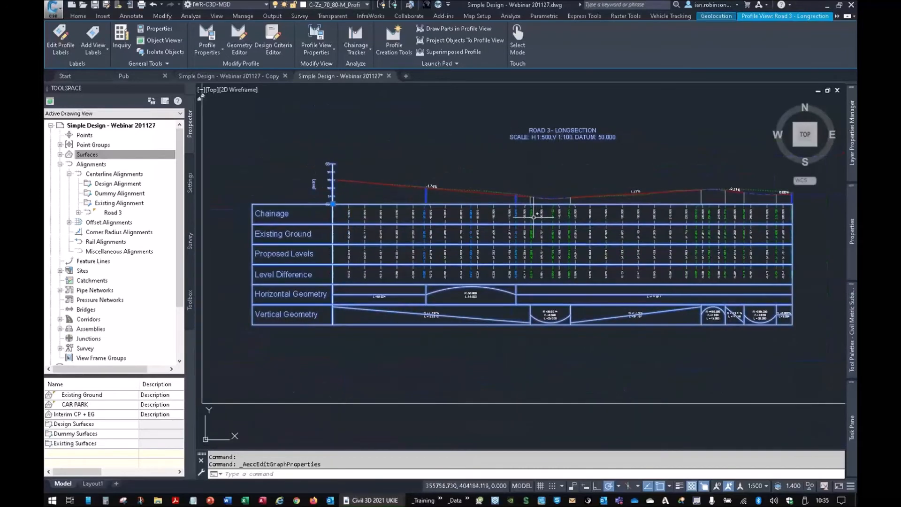
{"action": "key", "text": "Escape"}
{"action": "key", "text": "Escape"}
{"action": "scroll", "coordinate": [450, 205], "scroll_direction": "down", "scroll_amount": 2}
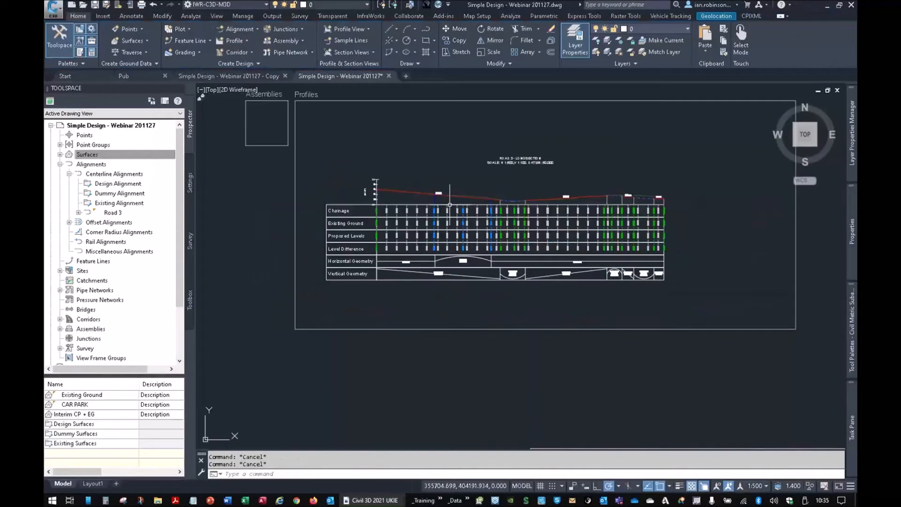
{"action": "middle_click_drag", "start_coordinate": [429, 211], "coordinate": [450, 253]}
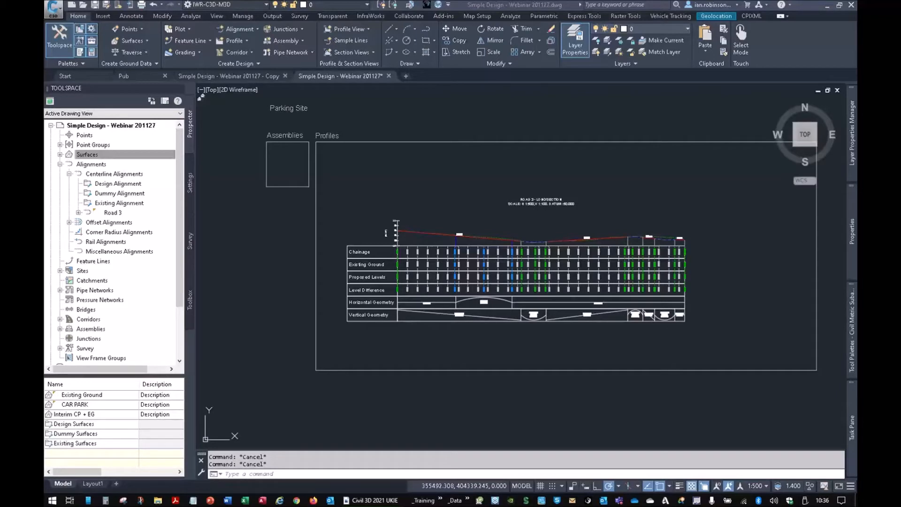
- Switch to File Explorer and open the Standards folder inside the Civil 3D training folder
{"action": "left_click_drag", "start_coordinate": [857, 216], "coordinate": [404, 89]}
{"action": "double_click", "coordinate": [346, 261]}
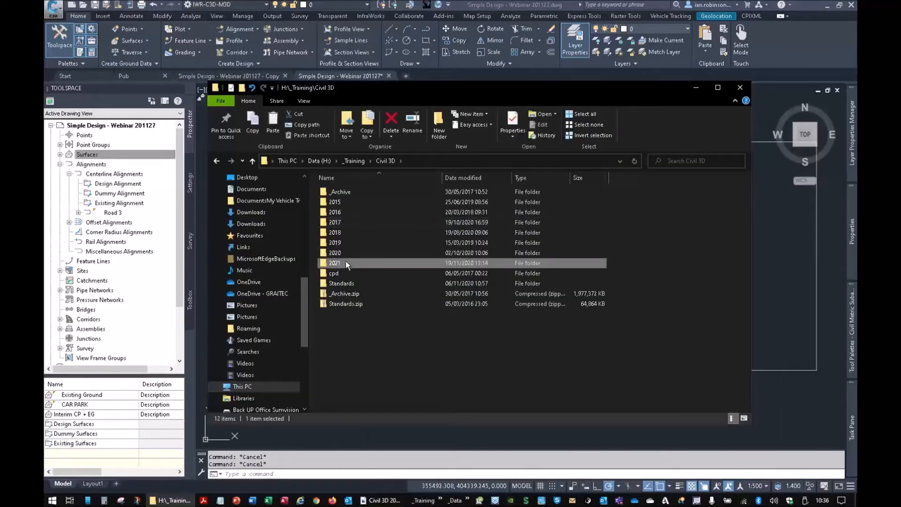
{"action": "key", "text": "alt+Left"}
{"action": "double_click", "coordinate": [338, 281]}
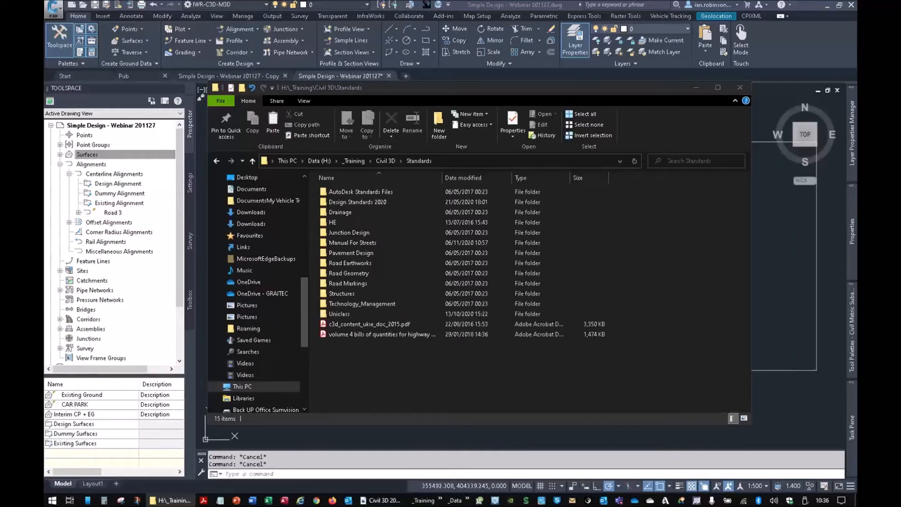
- Switch to the web browser and look through the DMRB page of Standards for Highways from the "dmrb design standards" search results
{"action": "left_click_drag", "start_coordinate": [855, 108], "coordinate": [616, 97]}
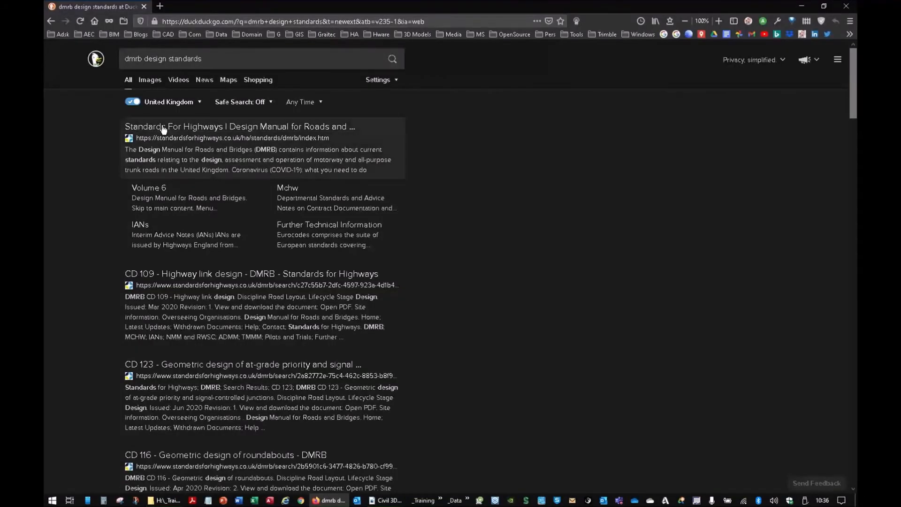
{"action": "left_click", "coordinate": [141, 130]}
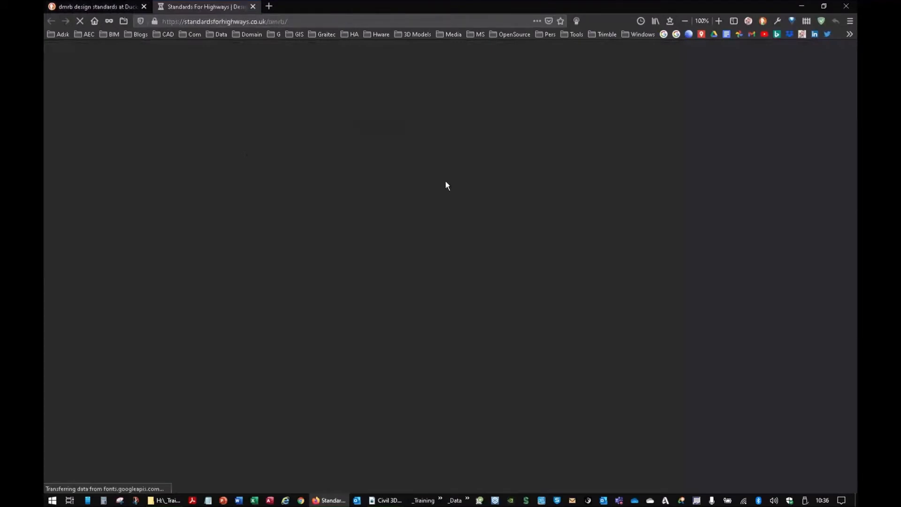
{"action": "scroll", "coordinate": [512, 303], "scroll_direction": "down", "scroll_amount": 4}
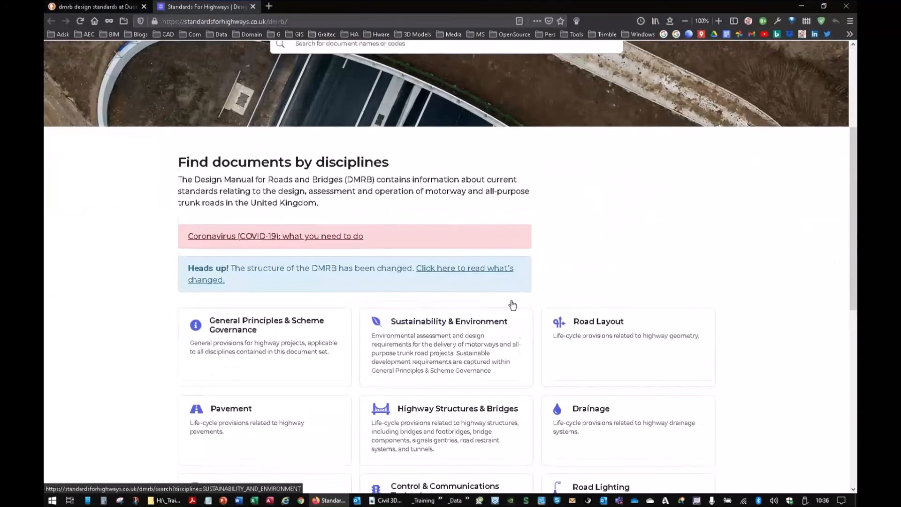
{"action": "scroll", "coordinate": [512, 304], "scroll_direction": "down", "scroll_amount": 3}
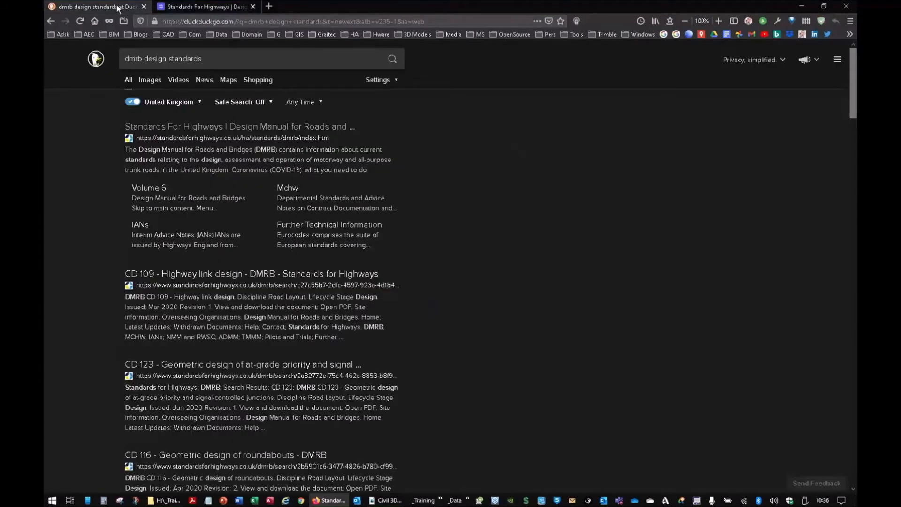
- View the CD 109 - Highway link design page from the search results, then minimise the browser
{"action": "left_click", "coordinate": [94, 7]}
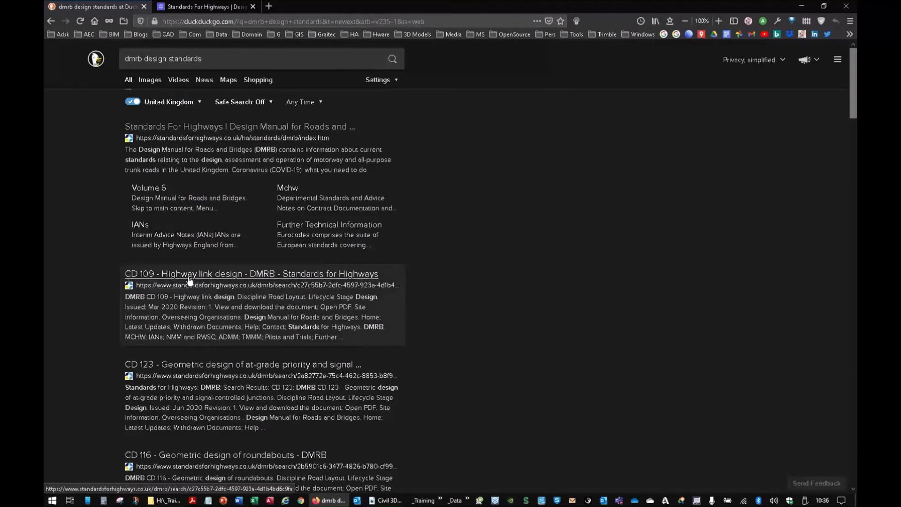
{"action": "left_click", "coordinate": [269, 274]}
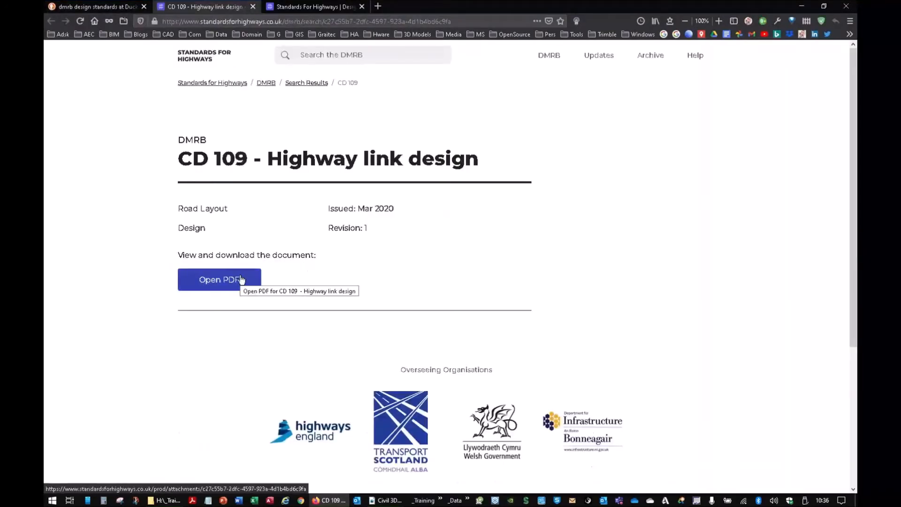
{"action": "left_click", "coordinate": [802, 6]}
- Open the TD 16/07 Geometric Design of Roundabouts PDF from the roundabout subfolder of Junction Design
{"action": "left_click", "coordinate": [354, 235]}
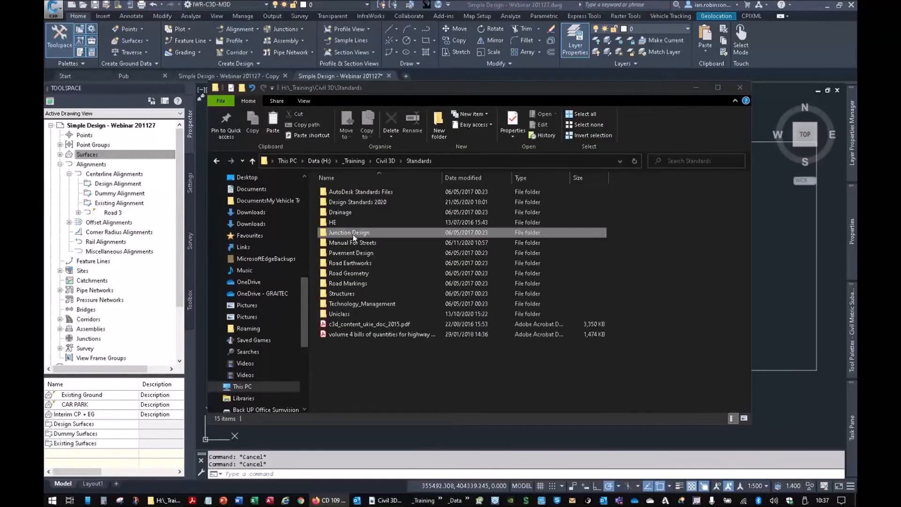
{"action": "double_click", "coordinate": [353, 233]}
{"action": "double_click", "coordinate": [350, 212]}
{"action": "left_click", "coordinate": [345, 202]}
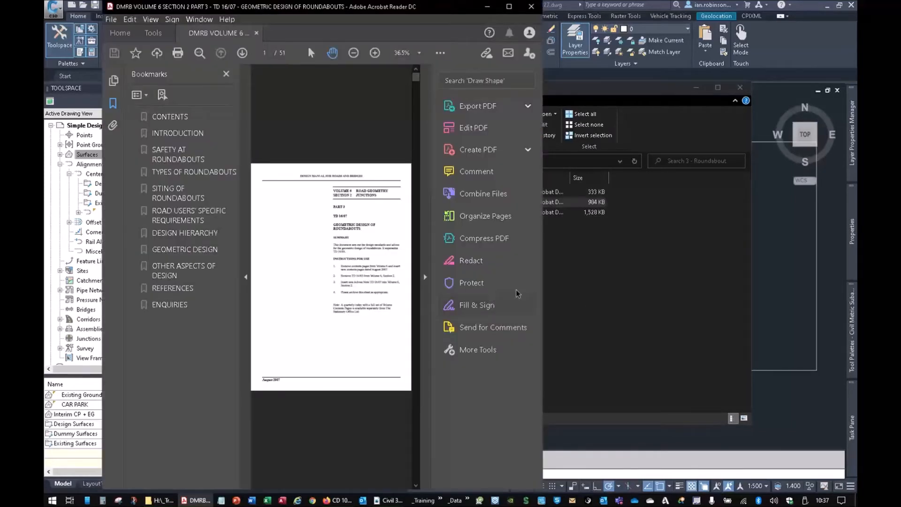
- Look through the opening pages of the TD 16/07 roundabouts PDF, then close it and minimise File Explorer
{"action": "left_click", "coordinate": [425, 134]}
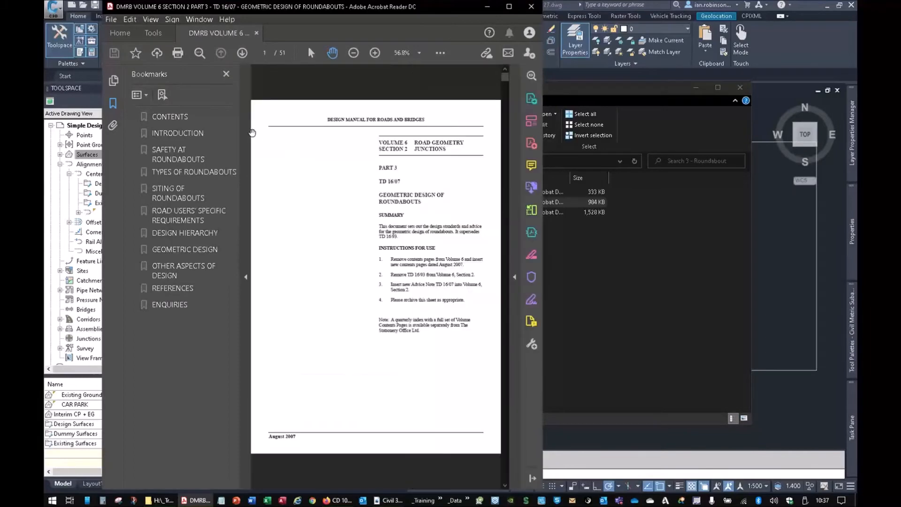
{"action": "left_click", "coordinate": [246, 134]}
{"action": "scroll", "coordinate": [366, 251], "scroll_direction": "down", "scroll_amount": 1}
{"action": "scroll", "coordinate": [366, 251], "scroll_direction": "down", "scroll_amount": 10}
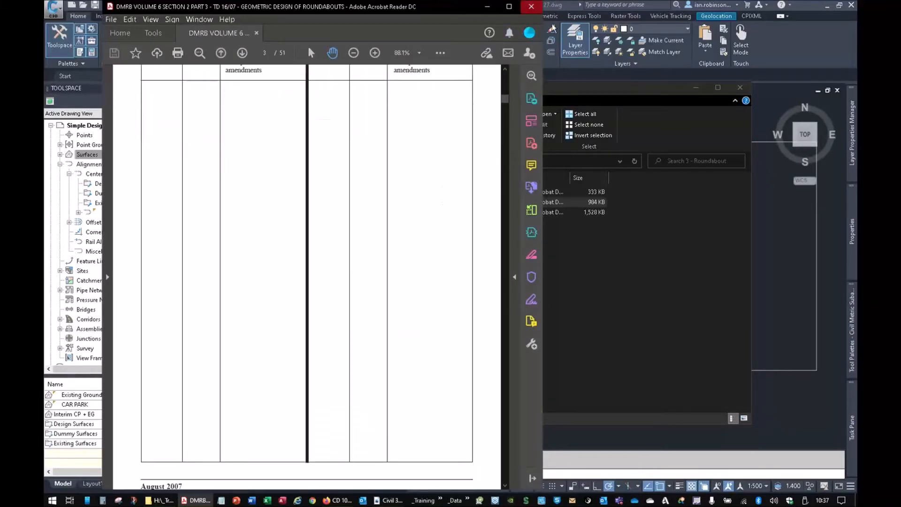
{"action": "left_click", "coordinate": [531, 6]}
{"action": "left_click", "coordinate": [698, 88]}
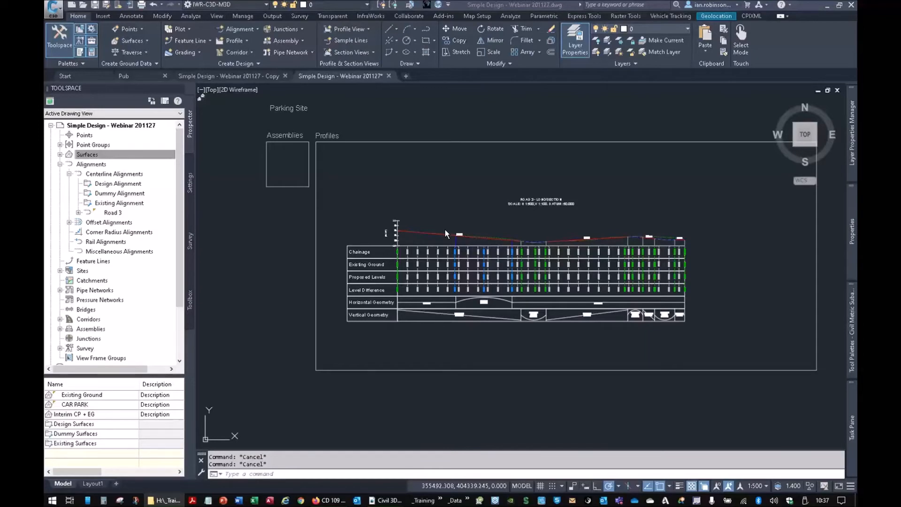
- Look at the Civil 3D 2021 UKIE shortcut in the Windows Start menu, then return to the drawing
{"action": "key", "text": "super"}
{"action": "left_click", "coordinate": [617, 140]}
{"action": "key", "text": "ctrl"}
{"action": "key", "text": "ctrl"}
{"action": "key", "text": "ctrl"}
{"action": "key", "text": "ctrl"}
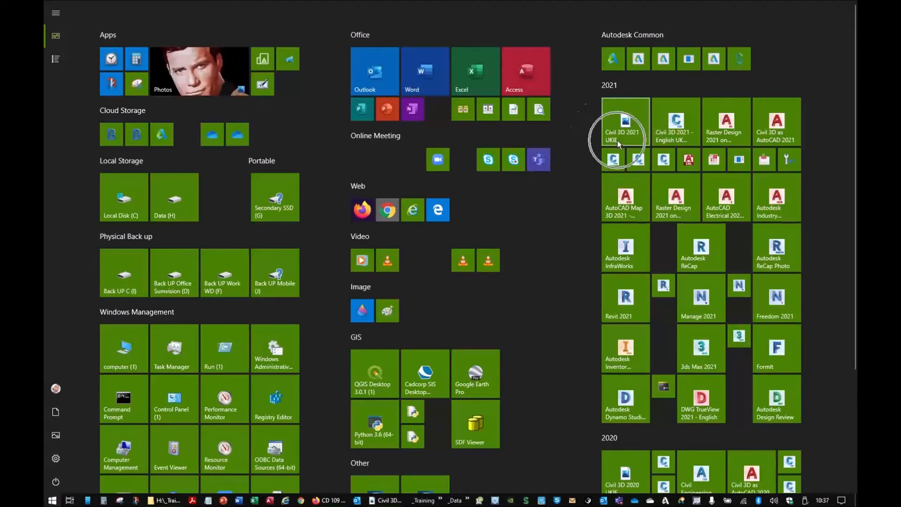
{"action": "key", "text": "ctrl"}
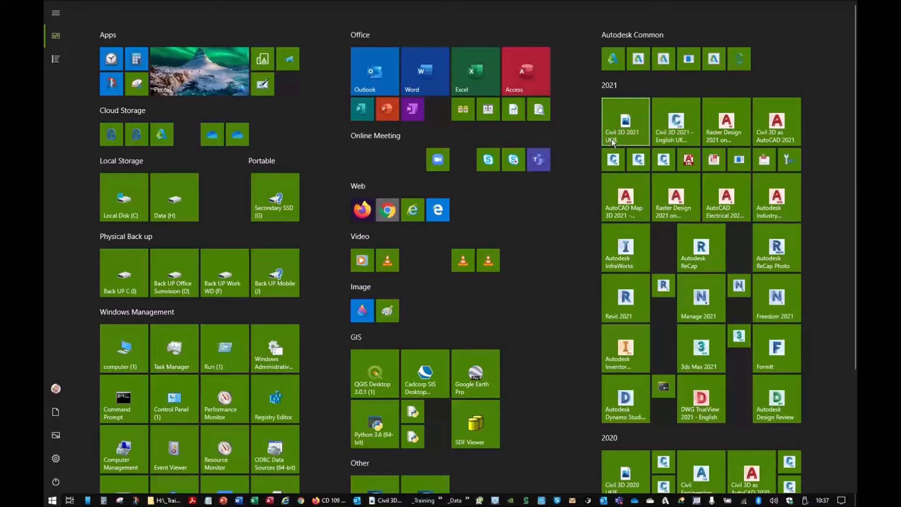
{"action": "key", "text": "Escape"}
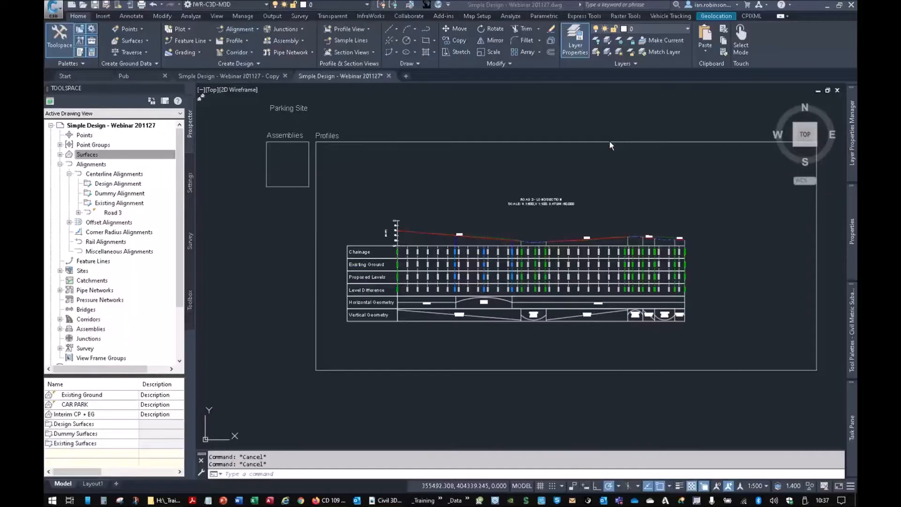
- Check the UK and Ireland Reports entry in the Toolspace toolbox, then return to the Prospector view
{"action": "left_click", "coordinate": [190, 302]}
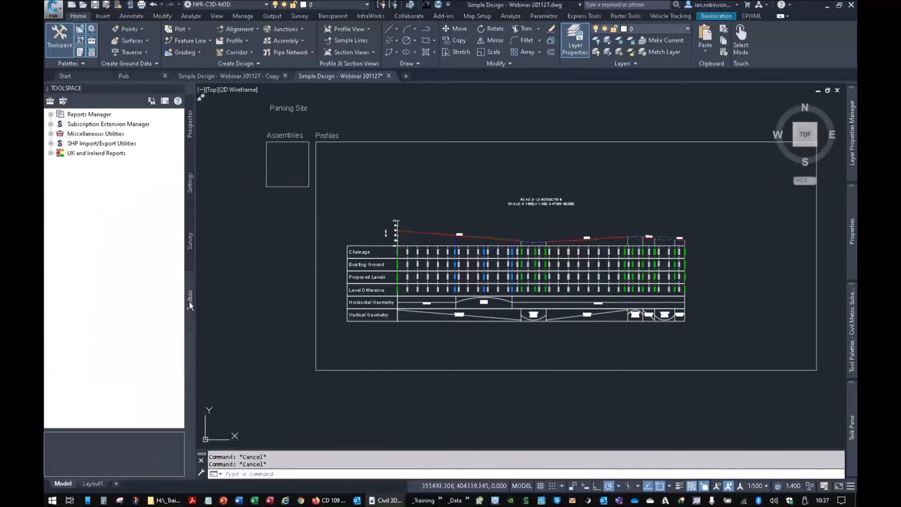
{"action": "left_click", "coordinate": [82, 153]}
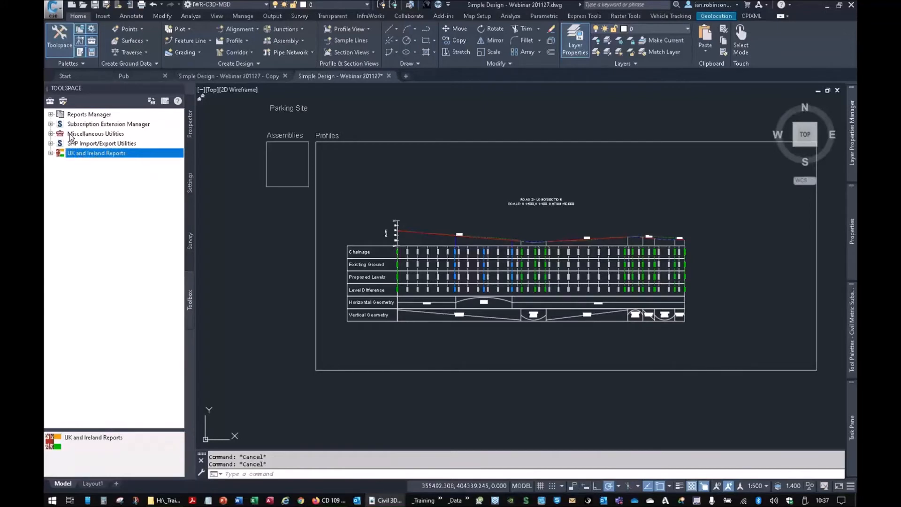
{"action": "left_click", "coordinate": [188, 124]}
- Place a ready-made UKIE full-road assembly with kerbs, footways and daylight slopes inside the Assemblies frame, then end the command
{"action": "middle_click_drag", "start_coordinate": [421, 217], "coordinate": [514, 263]}
{"action": "scroll", "coordinate": [381, 207], "scroll_direction": "up", "scroll_amount": 4}
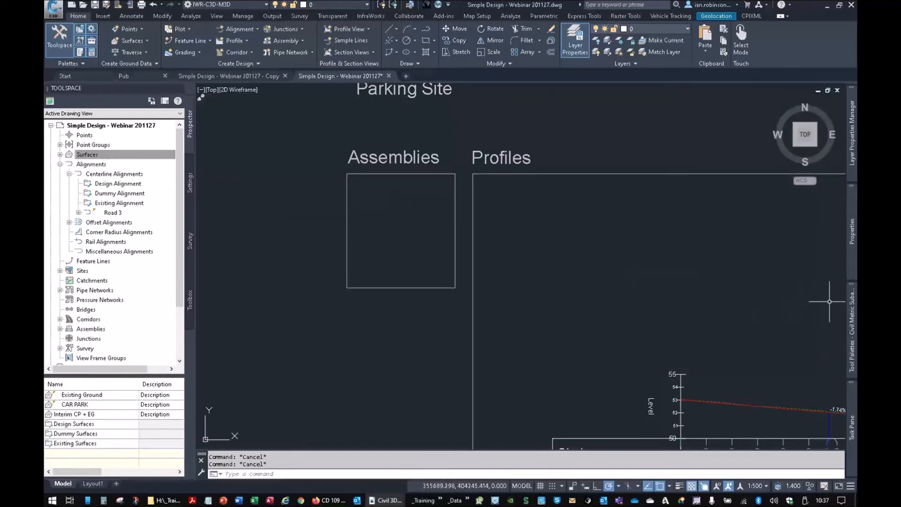
{"action": "mouse_move", "coordinate": [853, 313]}
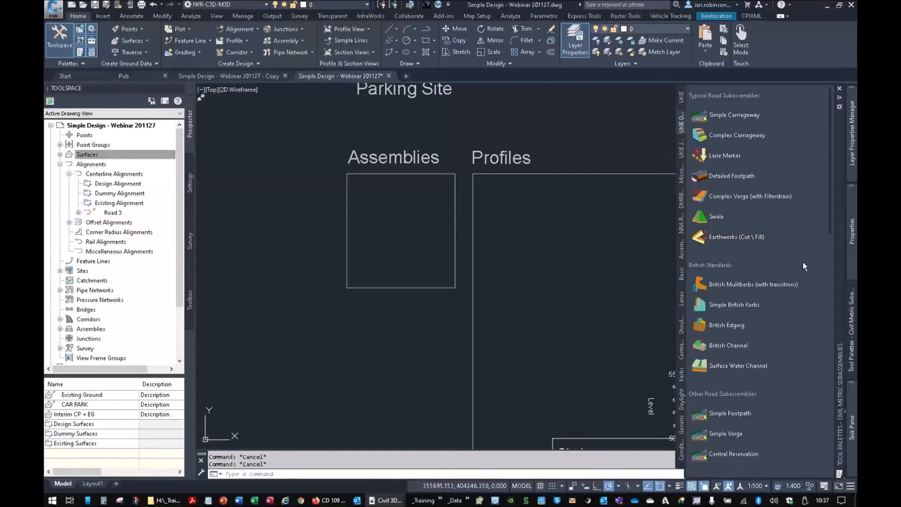
{"action": "left_click", "coordinate": [682, 99]}
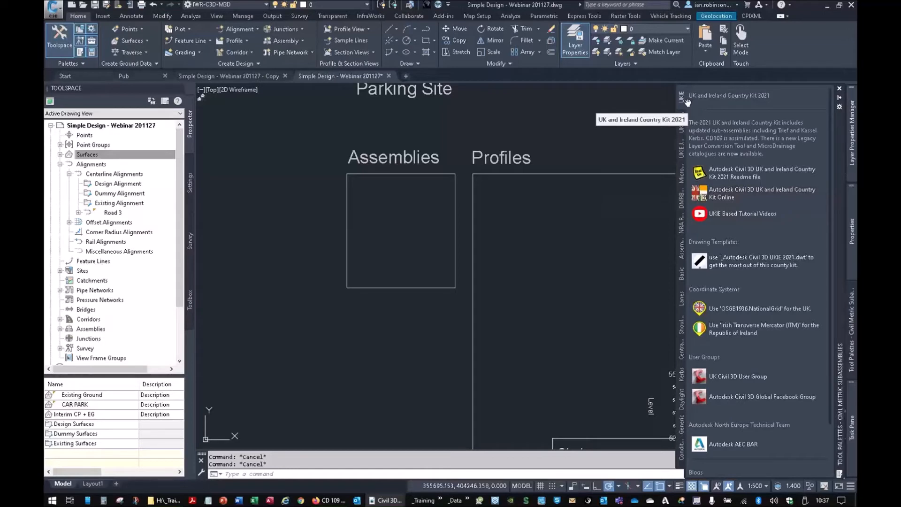
{"action": "left_click", "coordinate": [680, 153]}
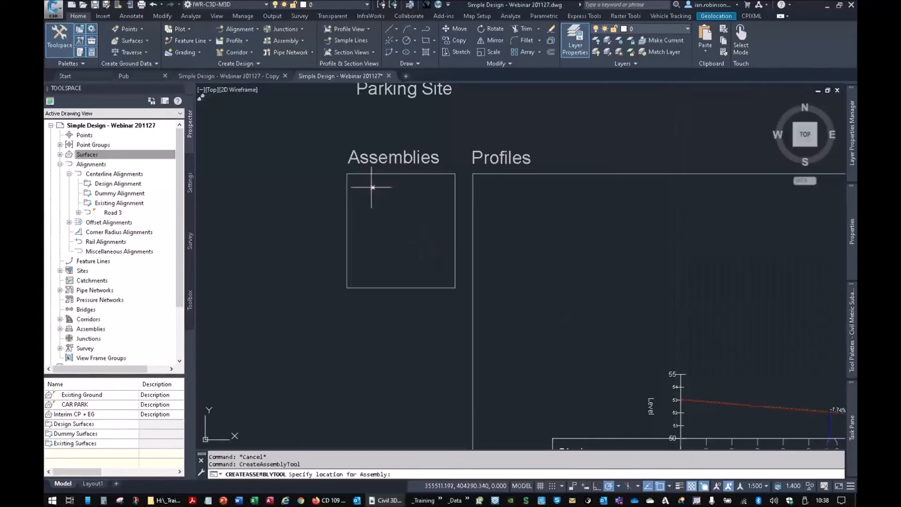
{"action": "scroll", "coordinate": [370, 185], "scroll_direction": "up", "scroll_amount": 6}
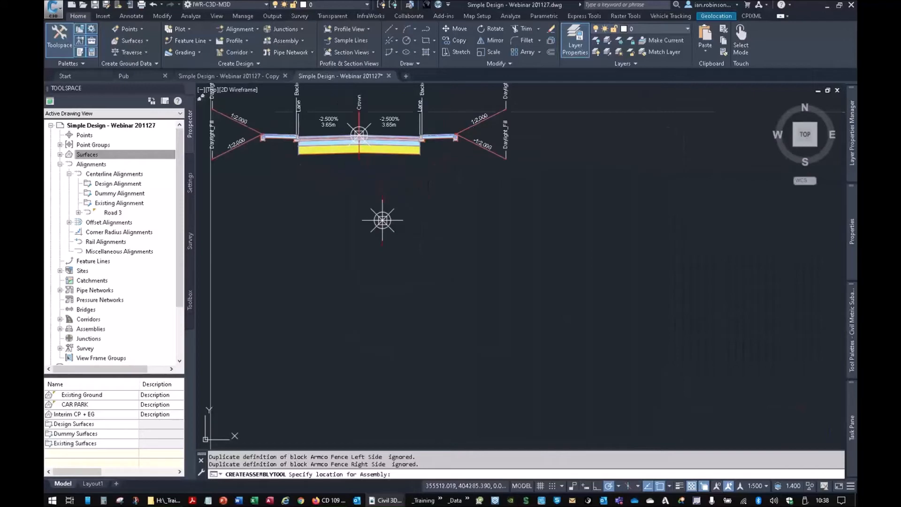
{"action": "key", "text": "Escape"}
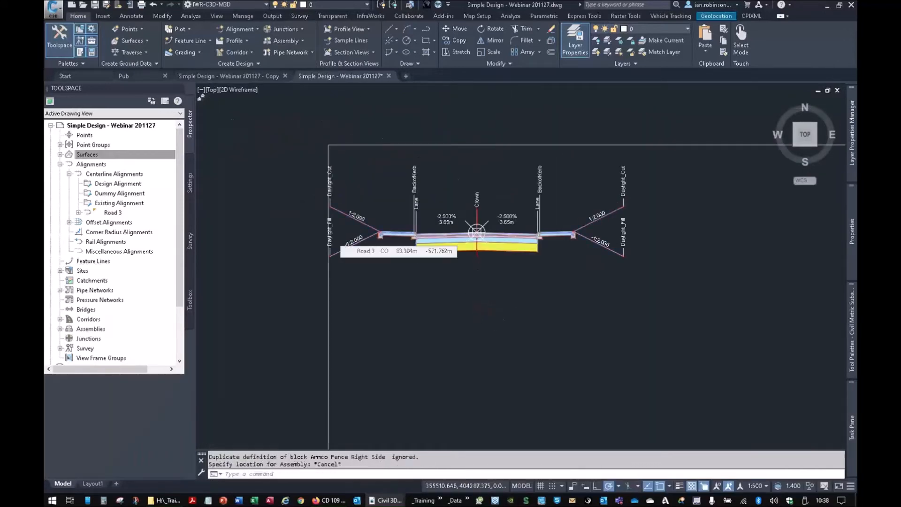
- Create an assembly named Standard 2.75 Site Road and place its baseline below the ready-made assembly
{"action": "scroll", "coordinate": [451, 240], "scroll_direction": "up", "scroll_amount": 4}
{"action": "middle_click_drag", "start_coordinate": [336, 243], "coordinate": [385, 272]}
{"action": "scroll", "coordinate": [433, 258], "scroll_direction": "up", "scroll_amount": 7}
{"action": "scroll", "coordinate": [433, 257], "scroll_direction": "down", "scroll_amount": 7}
{"action": "scroll", "coordinate": [433, 258], "scroll_direction": "down", "scroll_amount": 5}
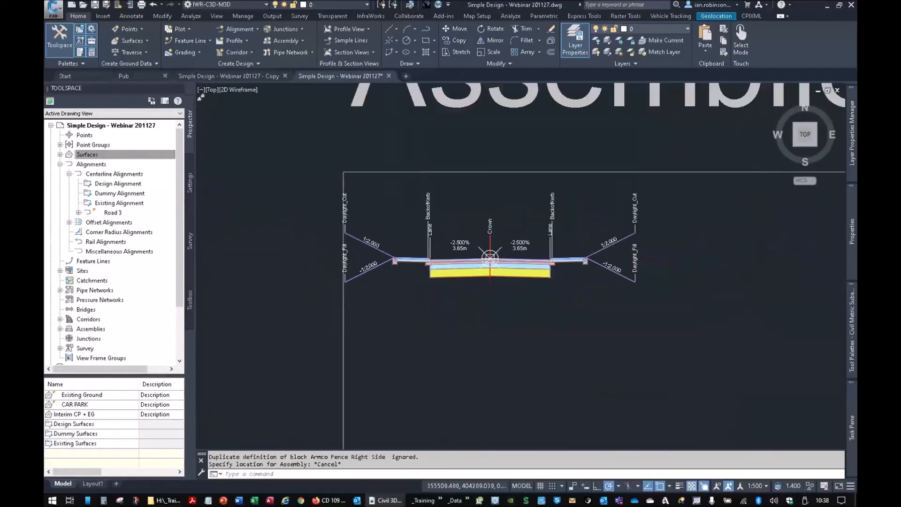
{"action": "scroll", "coordinate": [479, 282], "scroll_direction": "down", "scroll_amount": 2}
{"action": "scroll", "coordinate": [451, 251], "scroll_direction": "up", "scroll_amount": 1}
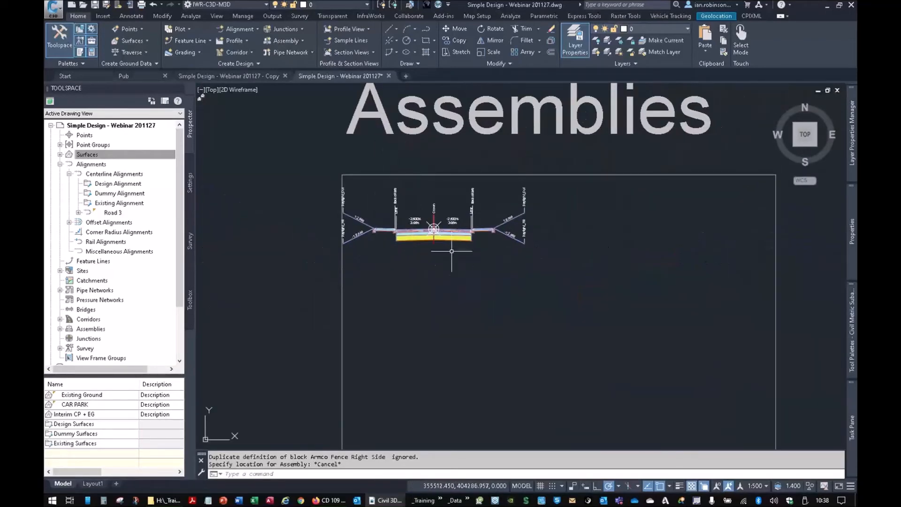
{"action": "left_click", "coordinate": [295, 39]}
{"action": "left_click", "coordinate": [278, 56]}
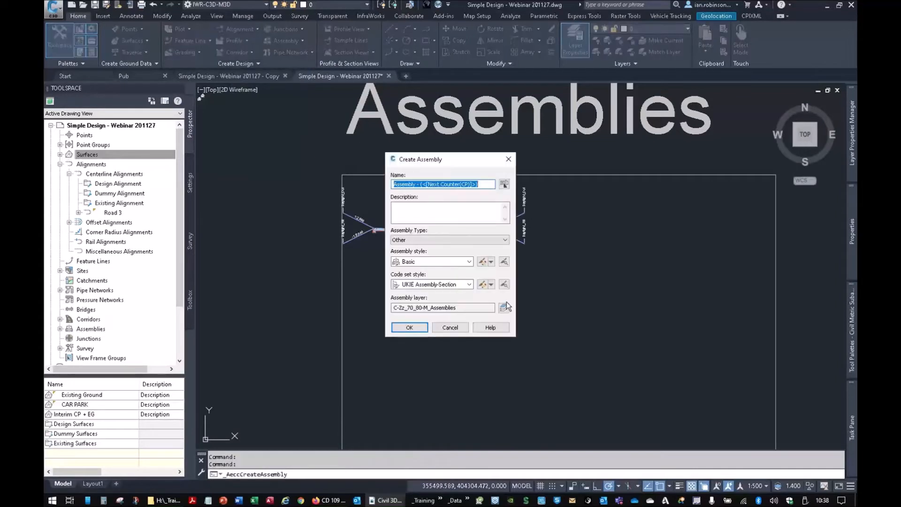
{"action": "type", "text": "Standard 2.75 Site Road"}
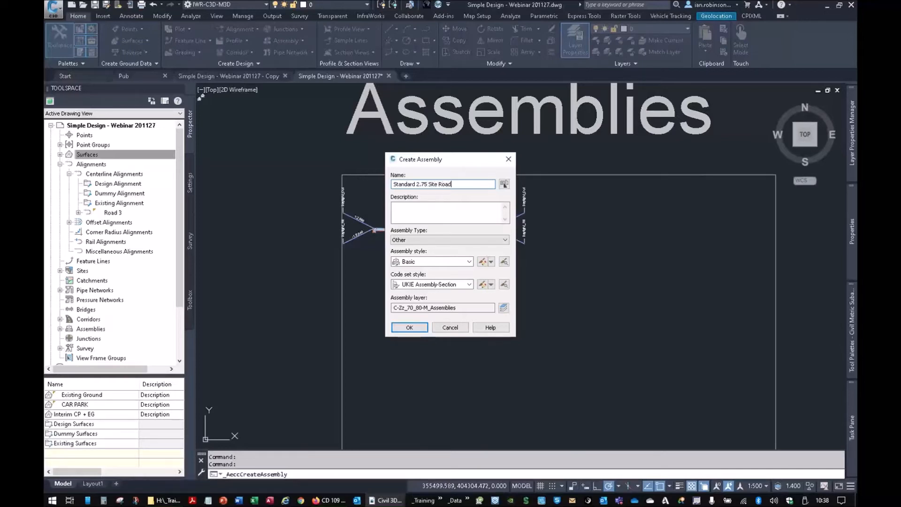
{"action": "left_click", "coordinate": [410, 327]}
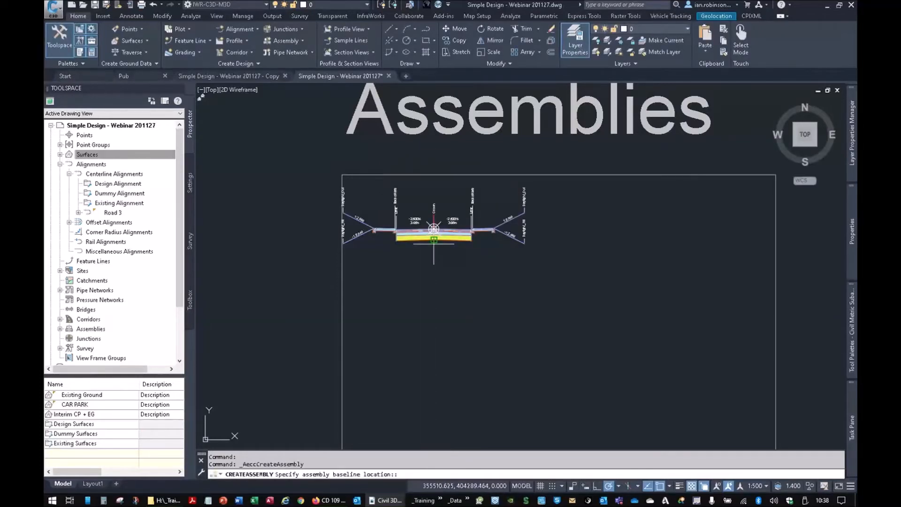
{"action": "left_click", "coordinate": [433, 309]}
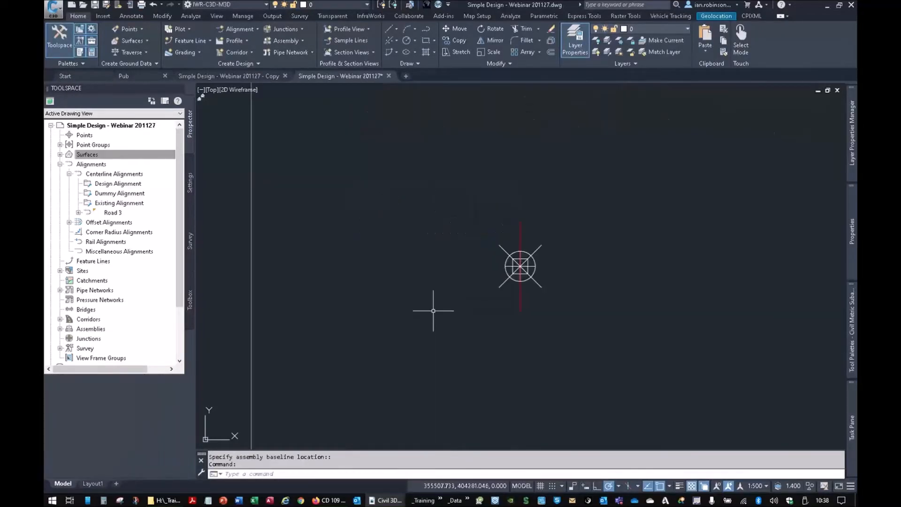
- Start adding a UKIE carriageway subassembly with a width of 2.75 m and Use Superelevation set to No
{"action": "mouse_move", "coordinate": [851, 305]}
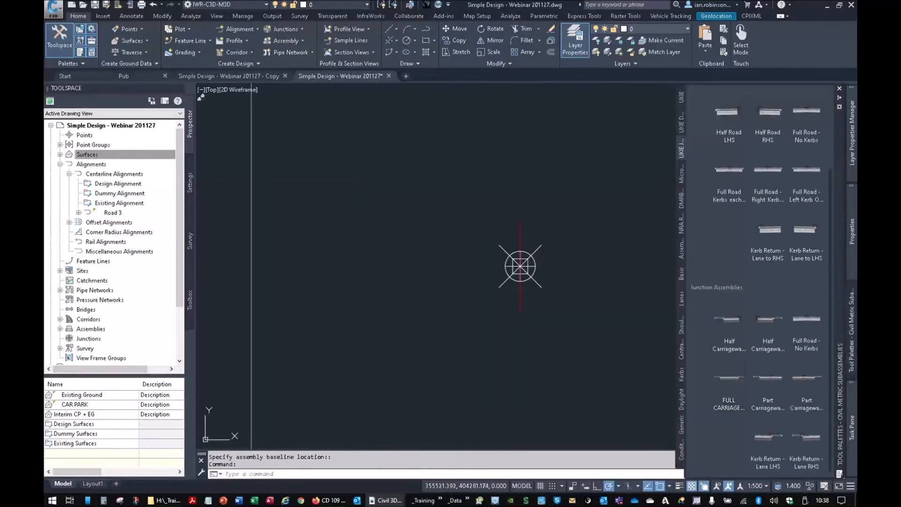
{"action": "mouse_move", "coordinate": [852, 325]}
{"action": "left_click", "coordinate": [682, 130]}
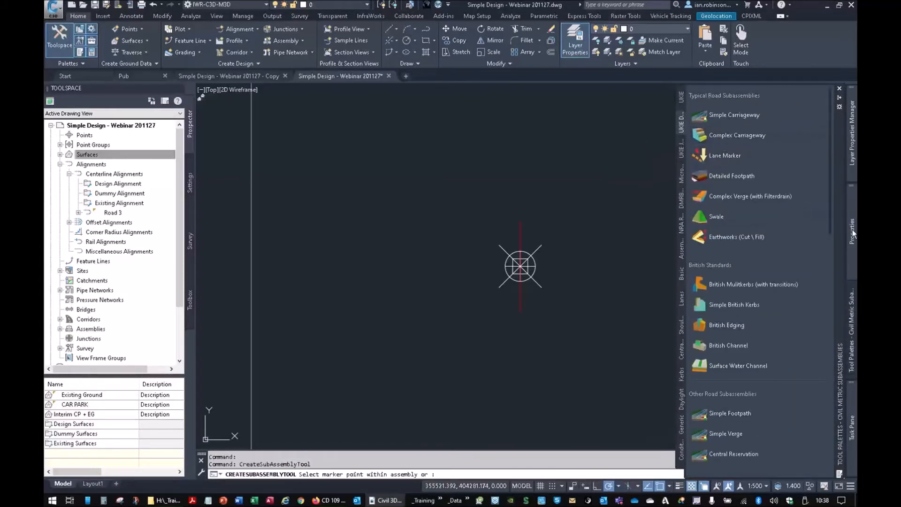
{"action": "mouse_move", "coordinate": [853, 234]}
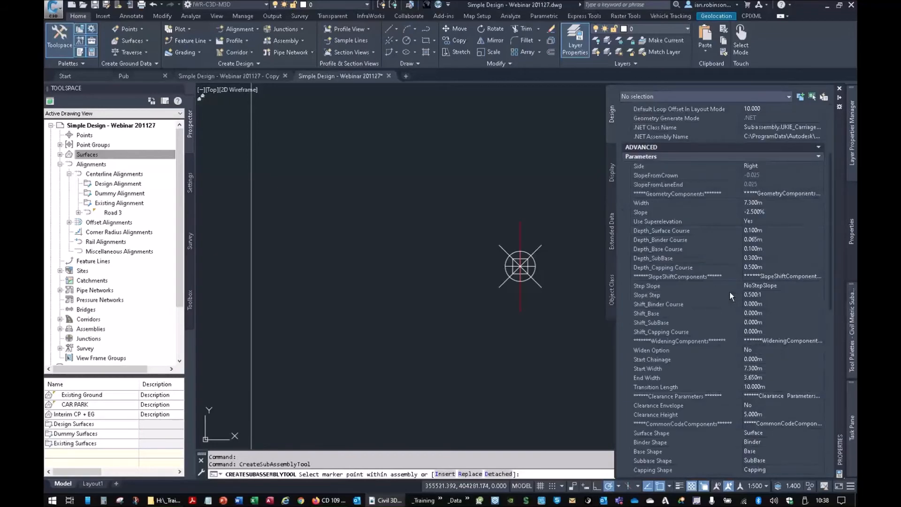
{"action": "left_click", "coordinate": [762, 205]}
{"action": "type", "text": "2.75"}
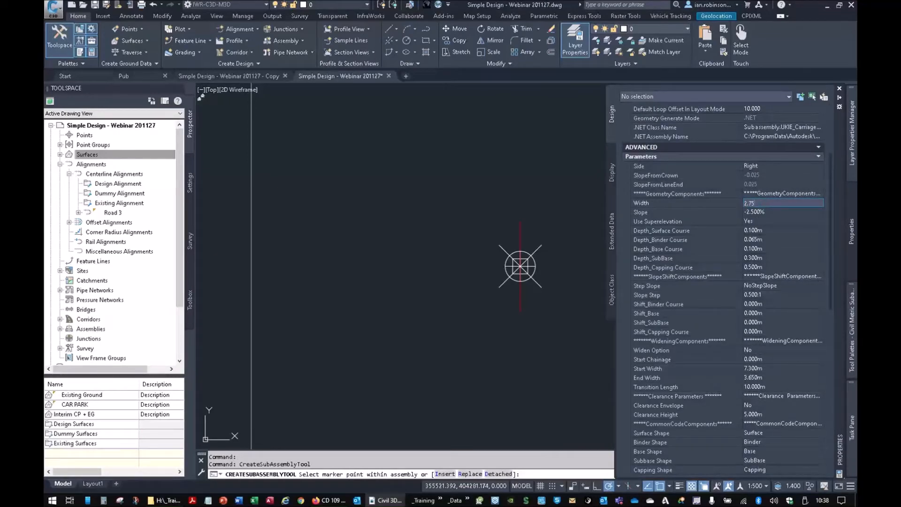
{"action": "left_click", "coordinate": [768, 213]}
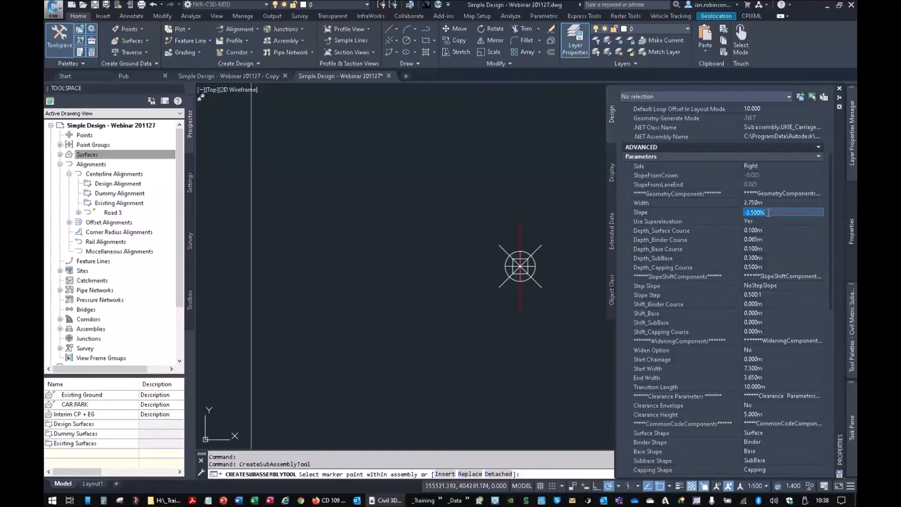
{"action": "left_click", "coordinate": [765, 219]}
{"action": "left_click", "coordinate": [766, 220]}
{"action": "left_click", "coordinate": [755, 237]}
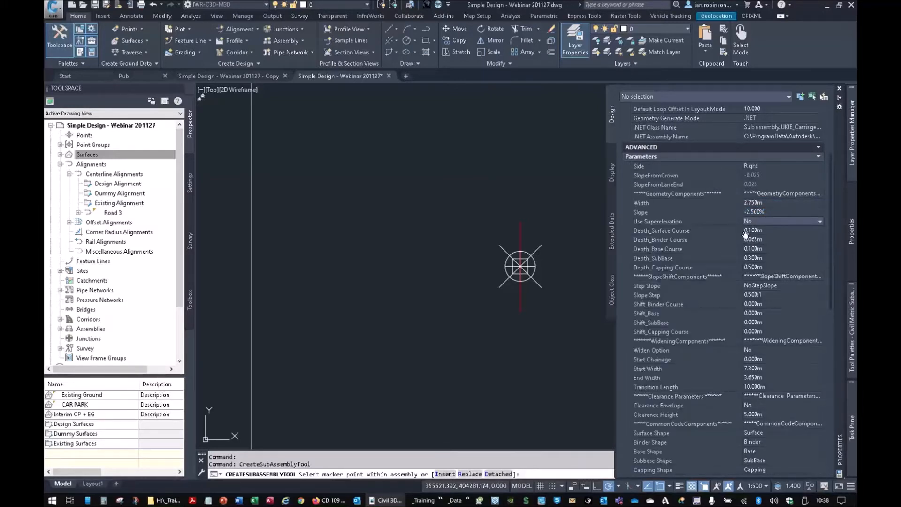
- Set the carriageway depths to 0.06 m surface course, 0.05 m binder course, 0.2 m sub-base and 0.3 m capping course
{"action": "left_click", "coordinate": [762, 231]}
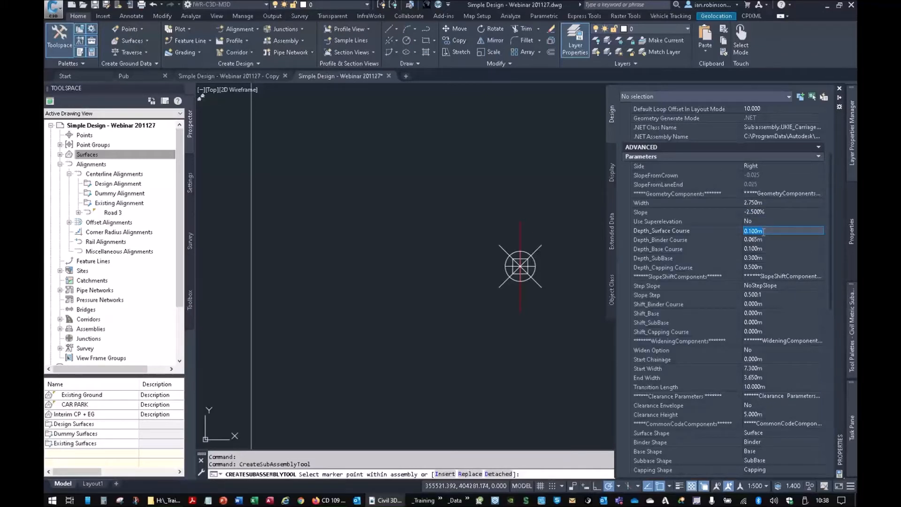
{"action": "type", "text": "0.06"}
{"action": "key", "text": "Tab"}
{"action": "type", "text": "0.05"}
{"action": "key", "text": "Tab"}
{"action": "key", "text": "Tab"}
{"action": "type", "text": "0"}
{"action": "key", "text": "Tab"}
{"action": "type", "text": "0.3"}
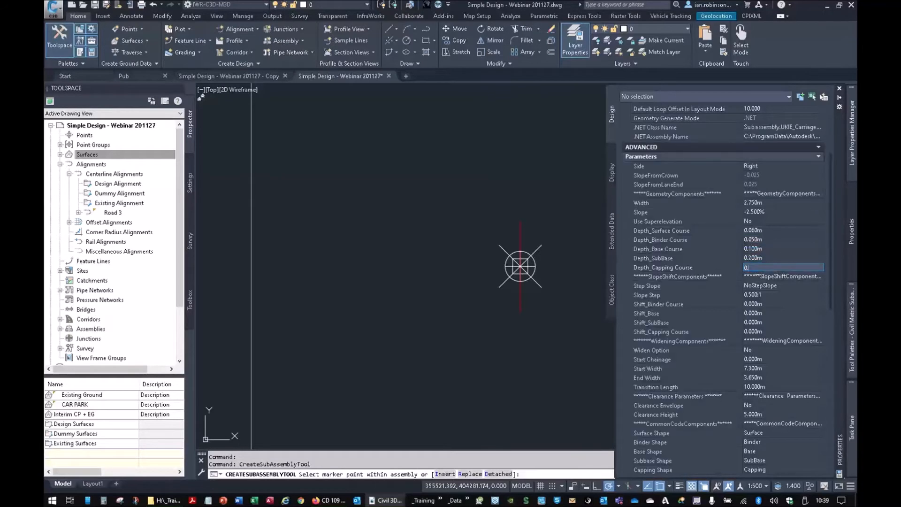
{"action": "key", "text": "Tab"}
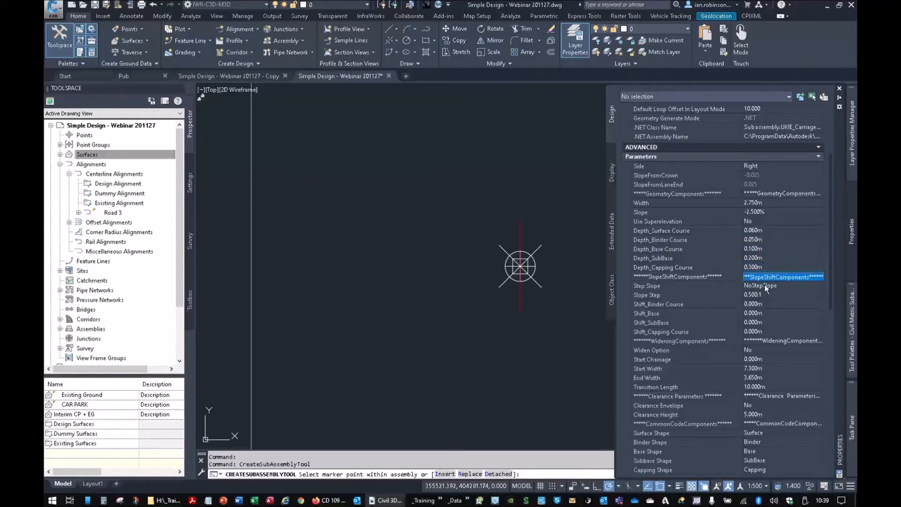
- Set the carriageway's Step Slope to StepSlope with a 1:1 slope step, and enter the sub-base shift
{"action": "left_click", "coordinate": [765, 285]}
{"action": "left_click", "coordinate": [765, 295]}
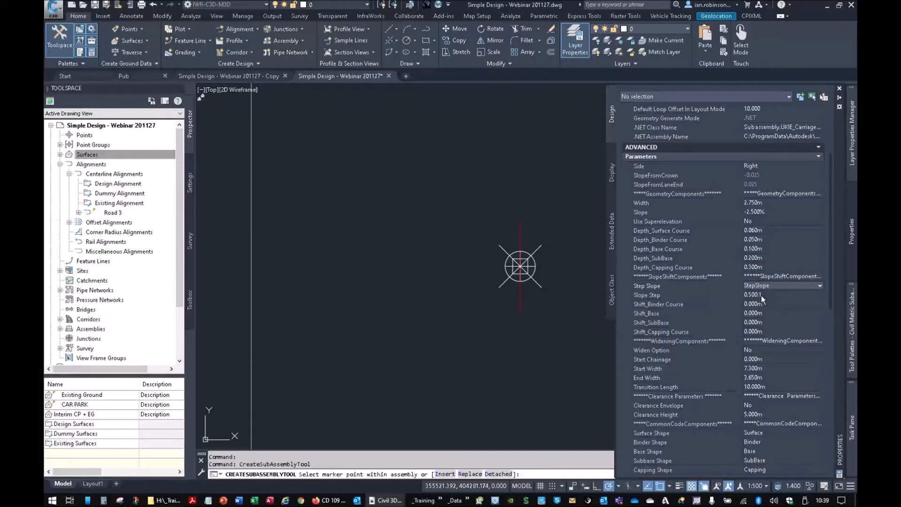
{"action": "left_click", "coordinate": [761, 295]}
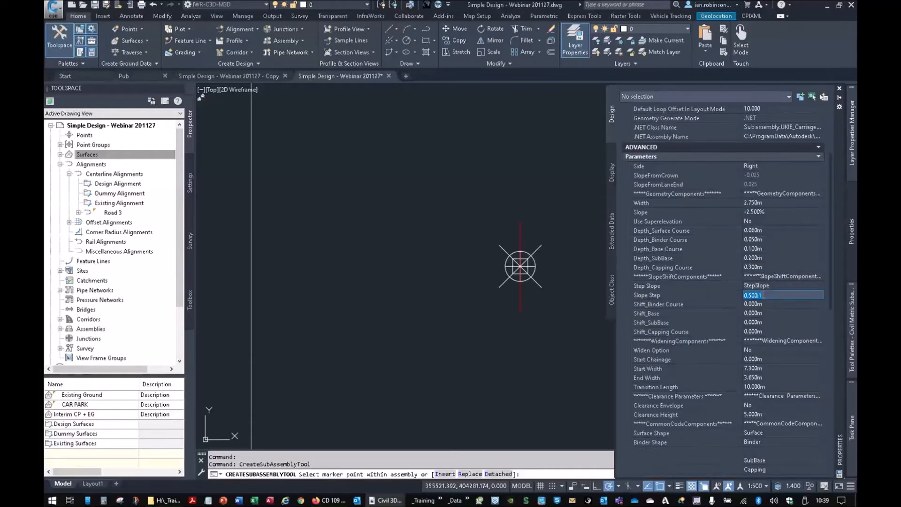
{"action": "type", "text": "1."}
{"action": "key", "text": "Tab"}
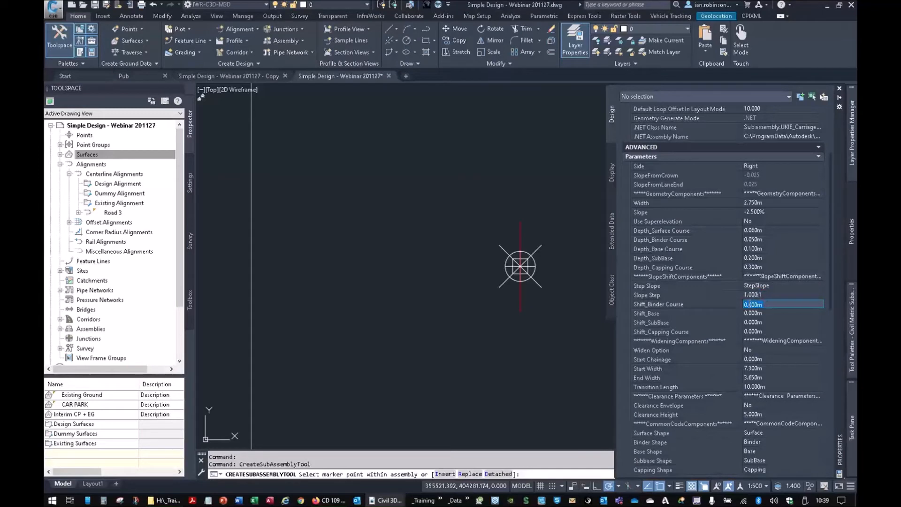
{"action": "left_click", "coordinate": [665, 323]}
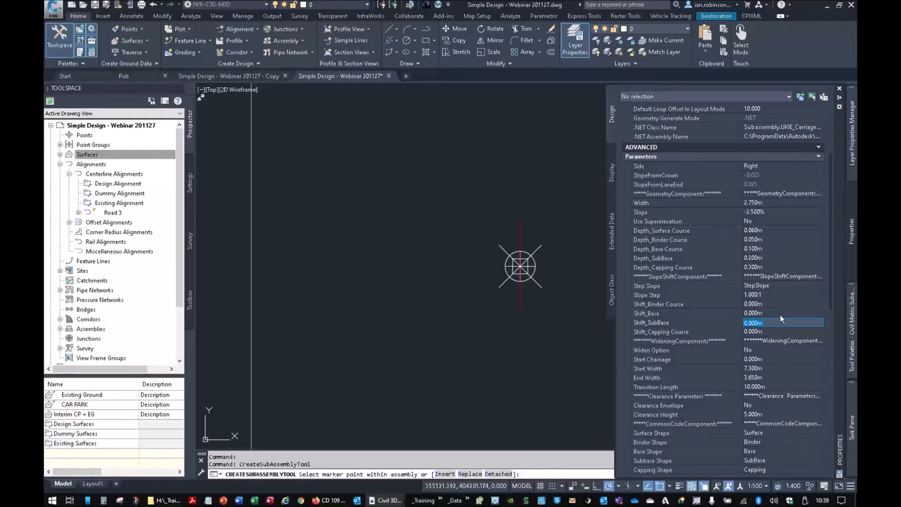
{"action": "type", "text": "0"}
{"action": "key", "text": "Return"}
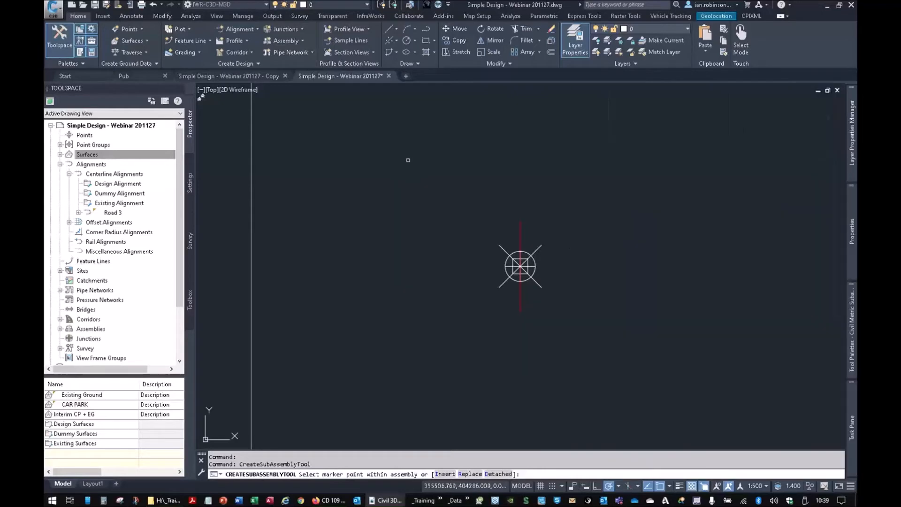
- Attach the 2.75 m carriageway subassembly to both sides of the new assembly's baseline, below the ready-made assembly
{"action": "middle_click_drag", "start_coordinate": [408, 164], "coordinate": [454, 359]}
{"action": "scroll", "coordinate": [458, 227], "scroll_direction": "up", "scroll_amount": 2}
{"action": "scroll", "coordinate": [459, 229], "scroll_direction": "up", "scroll_amount": 4}
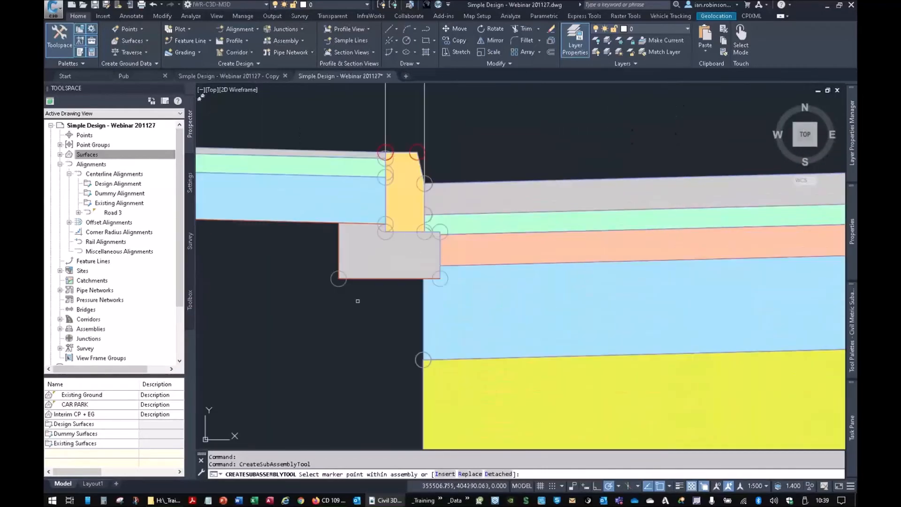
{"action": "scroll", "coordinate": [367, 301], "scroll_direction": "down", "scroll_amount": 2}
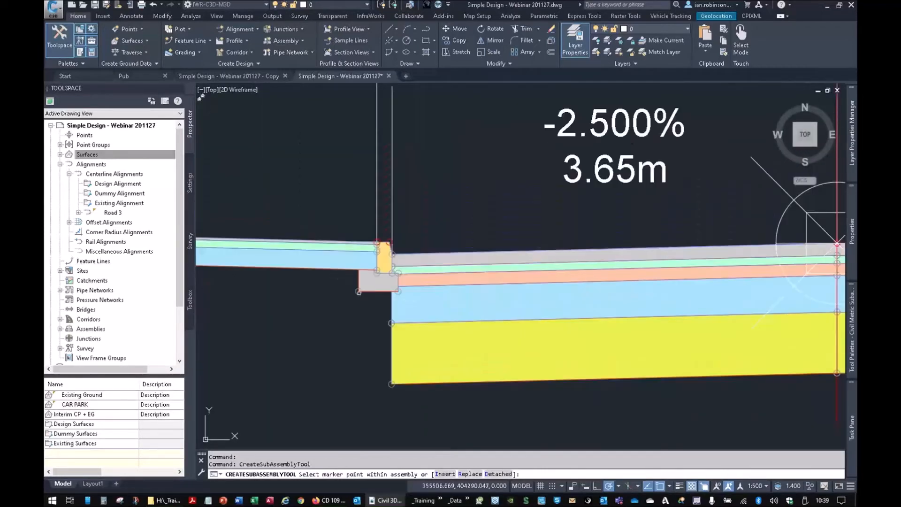
{"action": "scroll", "coordinate": [376, 296], "scroll_direction": "down", "scroll_amount": 5}
{"action": "scroll", "coordinate": [429, 265], "scroll_direction": "down", "scroll_amount": 1}
{"action": "scroll", "coordinate": [484, 323], "scroll_direction": "up", "scroll_amount": 6}
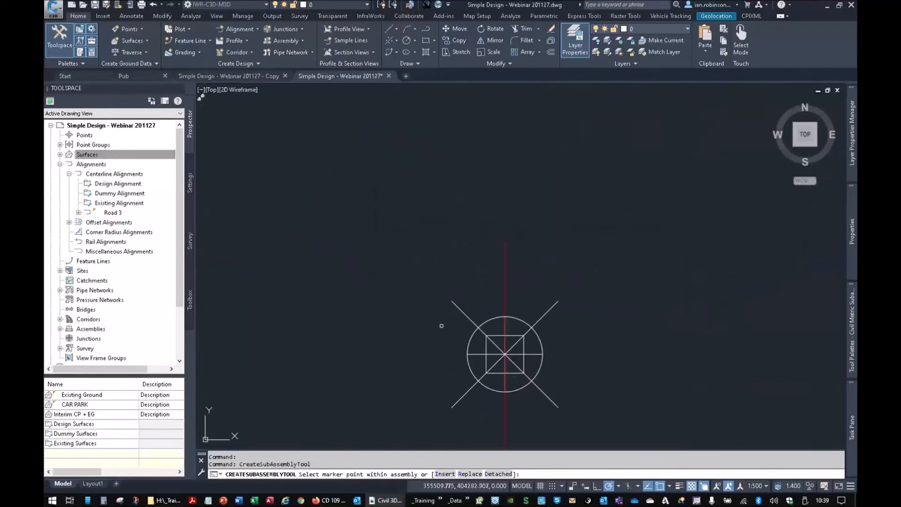
{"action": "left_click", "coordinate": [483, 322]}
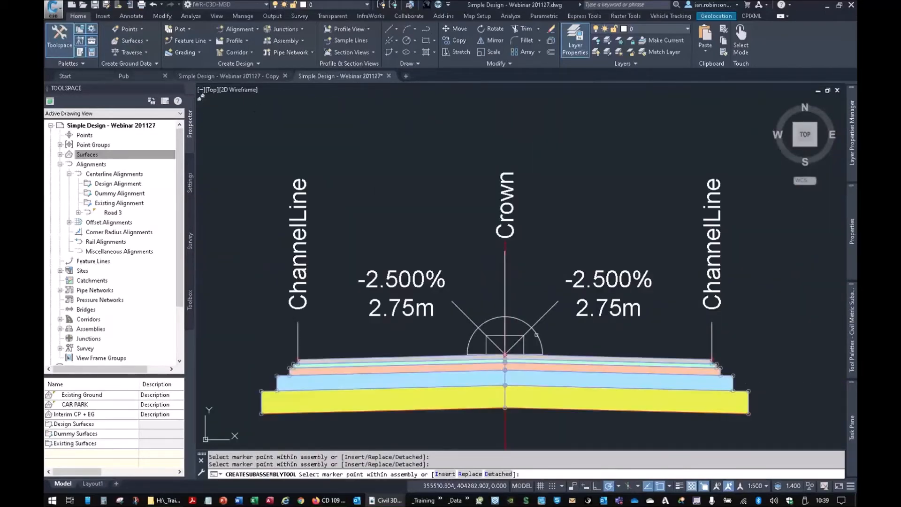
- Attach a British Multikerbs (with transitions) subassembly, kerb type HB2 inserted at the channel line, to the left carriageway edge
{"action": "middle_click_drag", "start_coordinate": [301, 368], "coordinate": [420, 263]}
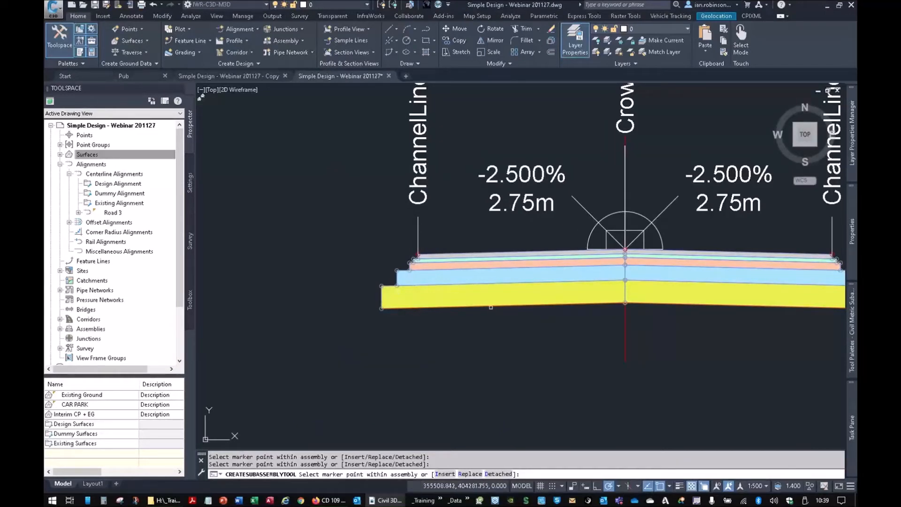
{"action": "scroll", "coordinate": [499, 316], "scroll_direction": "down", "scroll_amount": 2}
{"action": "mouse_move", "coordinate": [853, 334]}
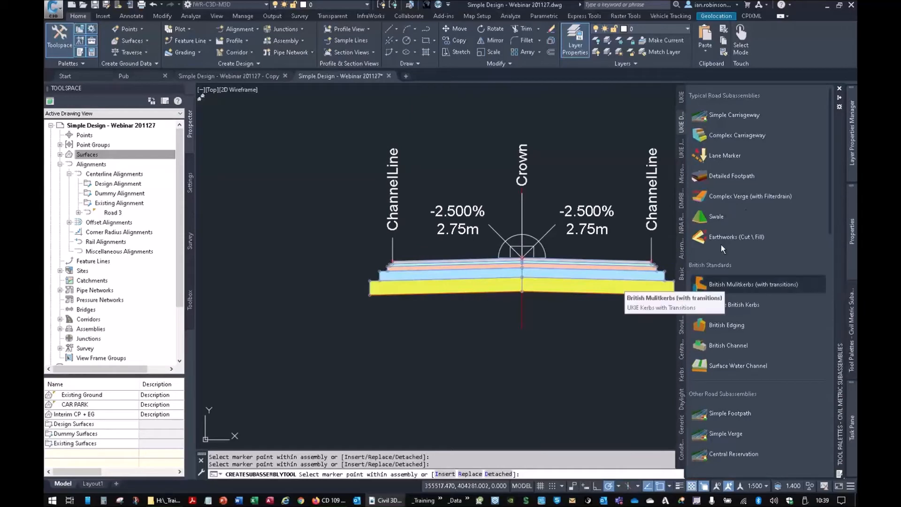
{"action": "left_click", "coordinate": [733, 284]}
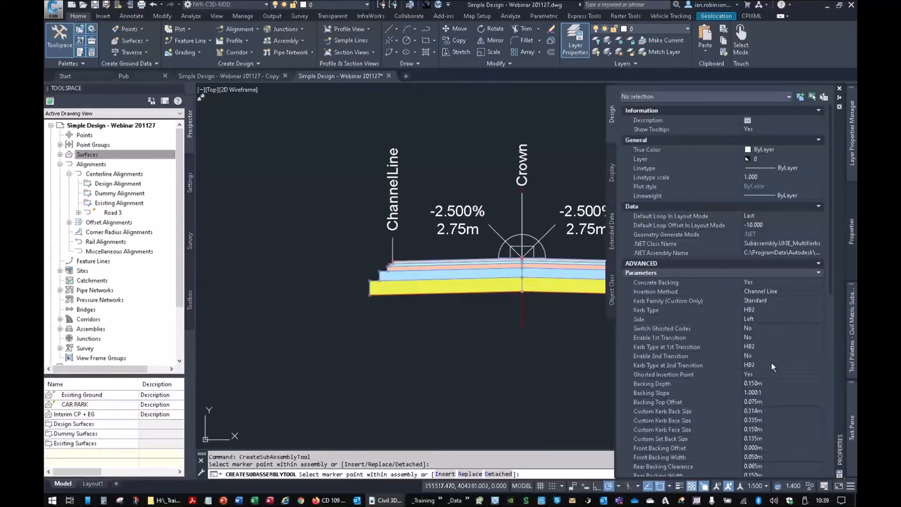
{"action": "left_click", "coordinate": [771, 362]}
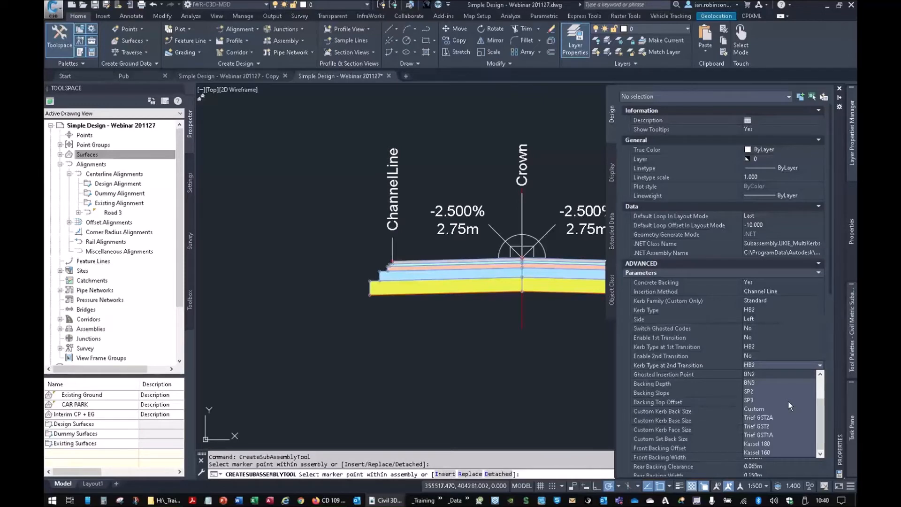
{"action": "left_click", "coordinate": [762, 364]}
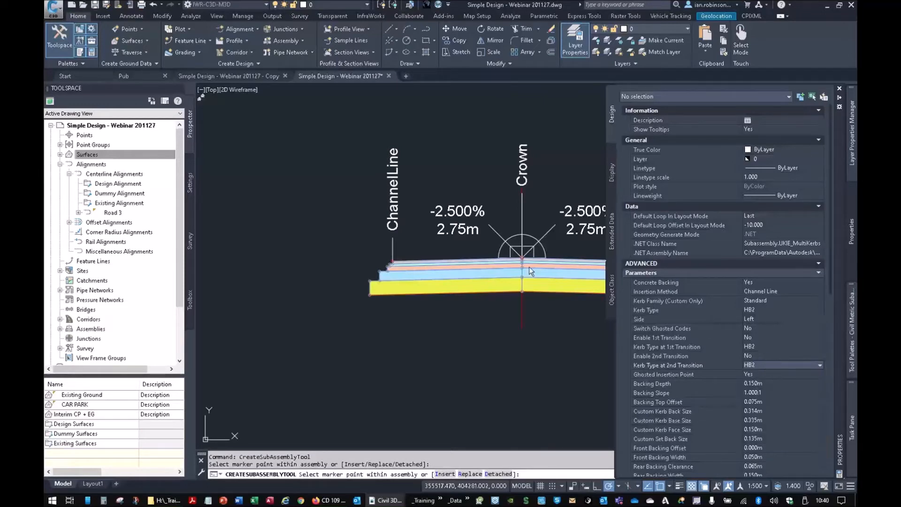
{"action": "scroll", "coordinate": [392, 260], "scroll_direction": "up", "scroll_amount": 10}
{"action": "left_click", "coordinate": [409, 262]}
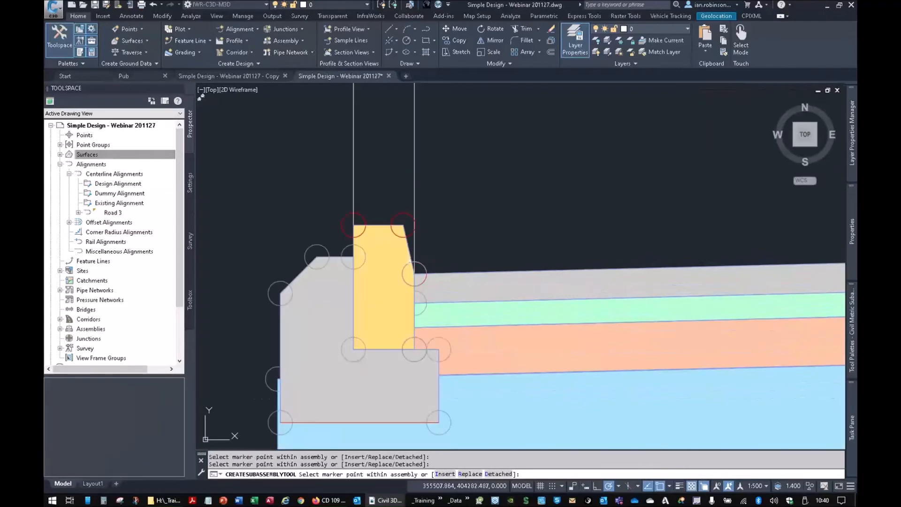
- Attach the same HB2 kerb subassembly to the channel line of the right carriageway
{"action": "scroll", "coordinate": [512, 255], "scroll_direction": "down", "scroll_amount": 6}
{"action": "middle_click_drag", "start_coordinate": [611, 272], "coordinate": [220, 272]}
{"action": "scroll", "coordinate": [619, 250], "scroll_direction": "up", "scroll_amount": 4}
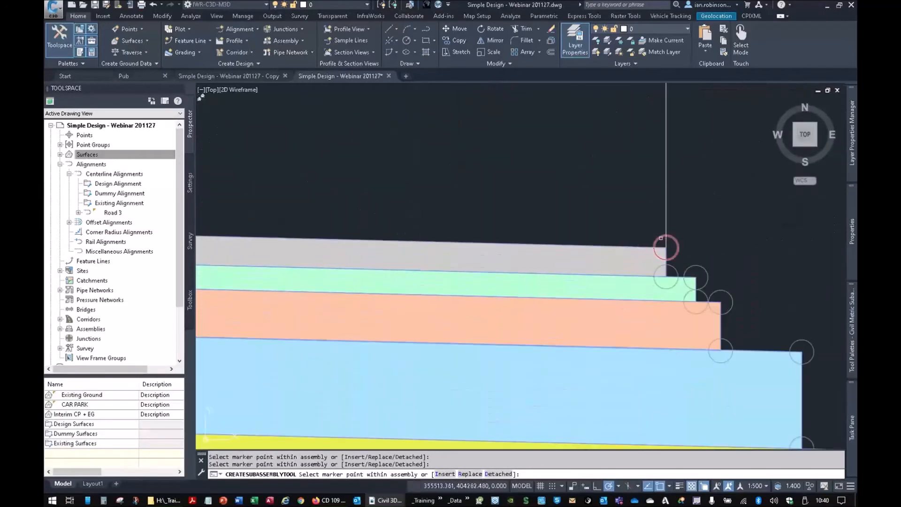
{"action": "left_click", "coordinate": [666, 246]}
{"action": "scroll", "coordinate": [611, 256], "scroll_direction": "down", "scroll_amount": 6}
{"action": "scroll", "coordinate": [576, 261], "scroll_direction": "down", "scroll_amount": 2}
{"action": "middle_click_drag", "start_coordinate": [442, 264], "coordinate": [548, 268]}
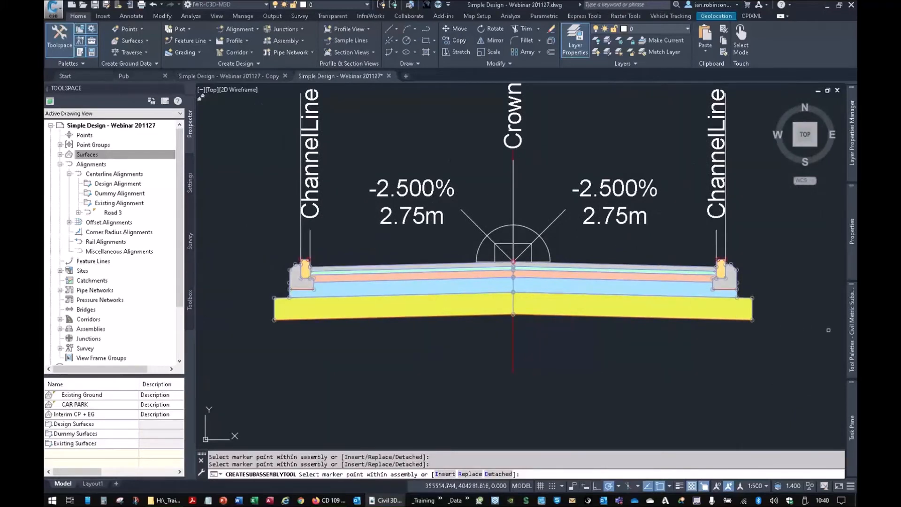
- Attach a footpath subassembly to the back of the left kerb and a British Edging subassembly to the footpath's outer end
{"action": "mouse_move", "coordinate": [852, 329]}
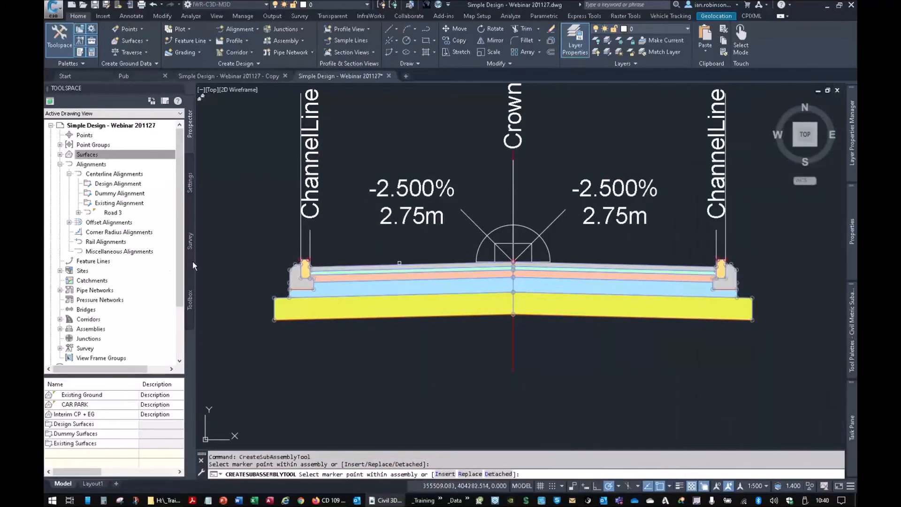
{"action": "scroll", "coordinate": [243, 264], "scroll_direction": "up", "scroll_amount": 6}
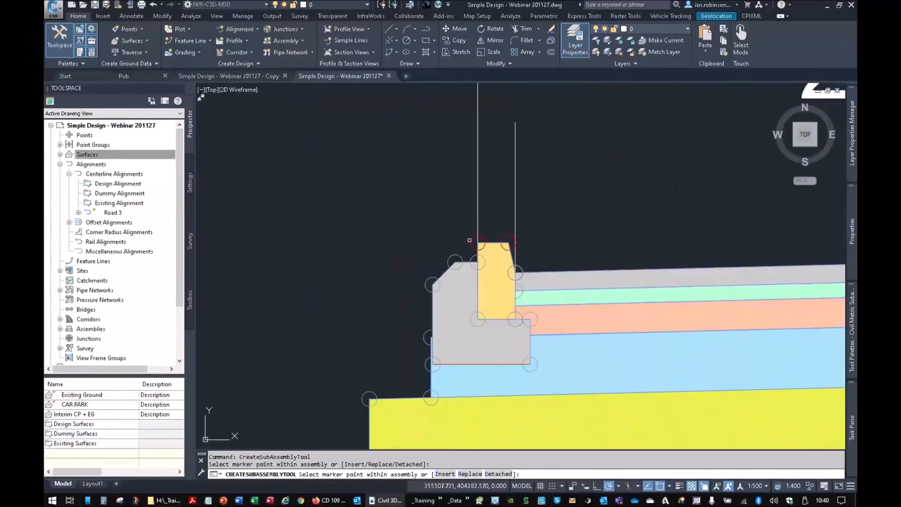
{"action": "left_click", "coordinate": [475, 242]}
{"action": "scroll", "coordinate": [457, 266], "scroll_direction": "down", "scroll_amount": 3}
{"action": "middle_click_drag", "start_coordinate": [457, 266], "coordinate": [532, 236]}
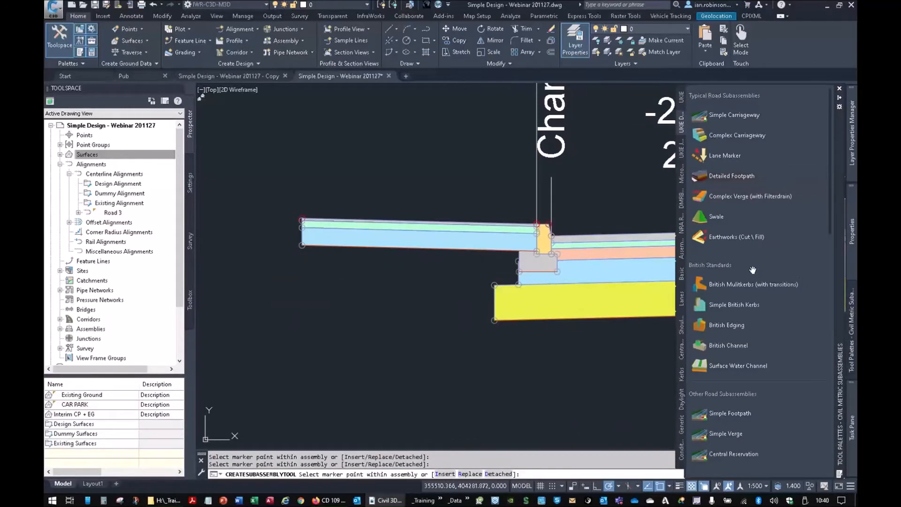
{"action": "left_click", "coordinate": [718, 324]}
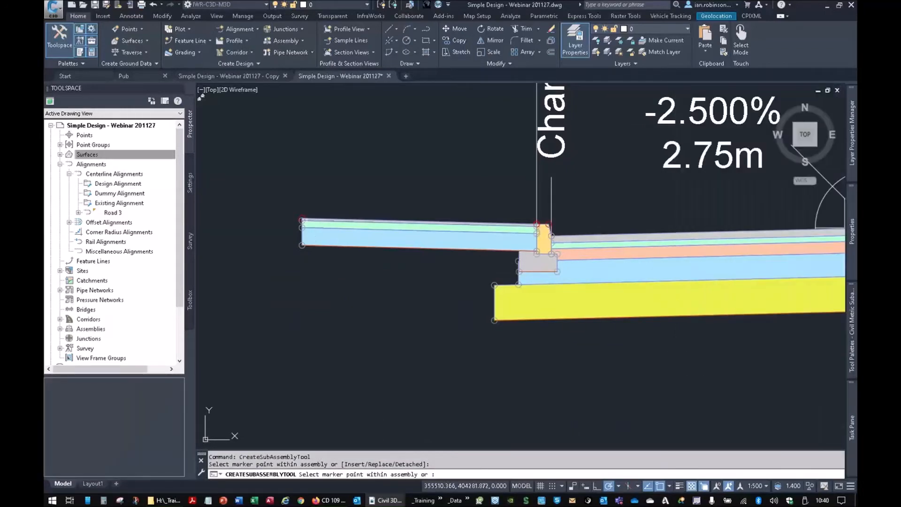
{"action": "left_click", "coordinate": [301, 218]}
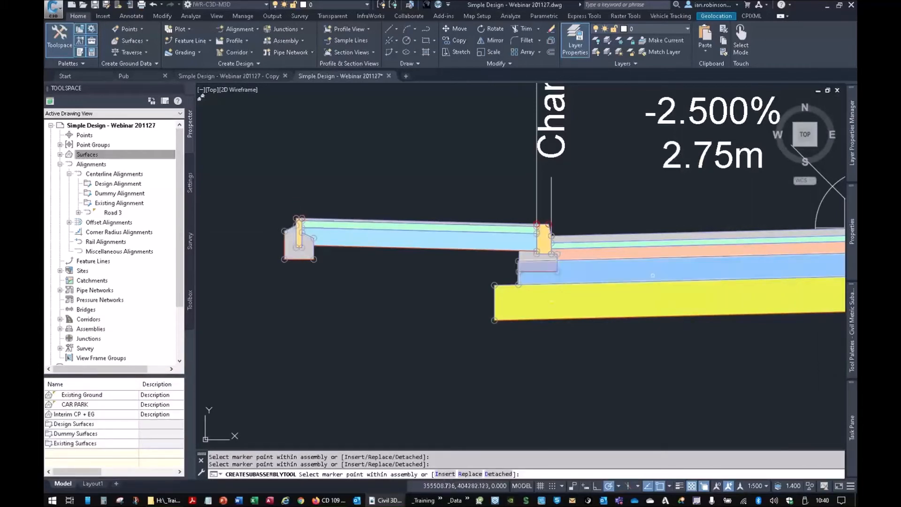
- Attach an Earthworks (Cut \ Fill) subassembly to the outer top of the left edging and finish adding subassemblies
{"action": "mouse_move", "coordinate": [853, 278]}
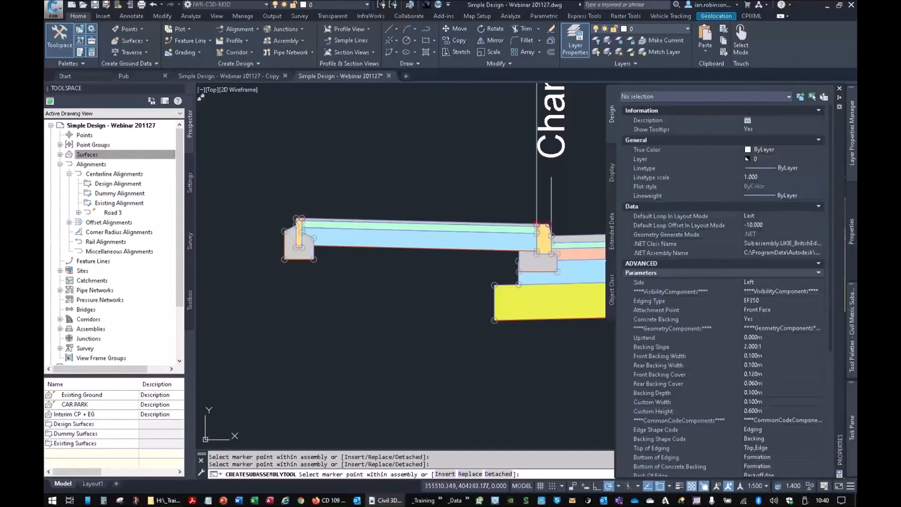
{"action": "left_click", "coordinate": [728, 237]}
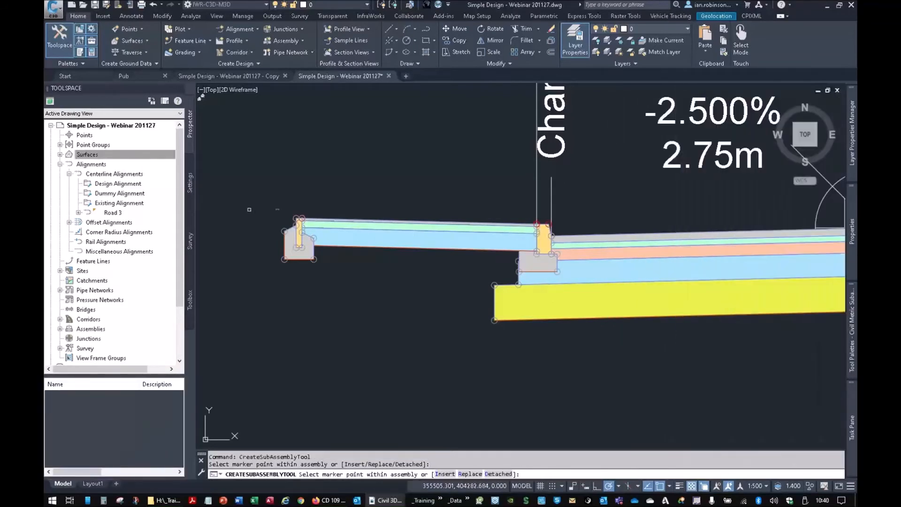
{"action": "left_click", "coordinate": [300, 210]}
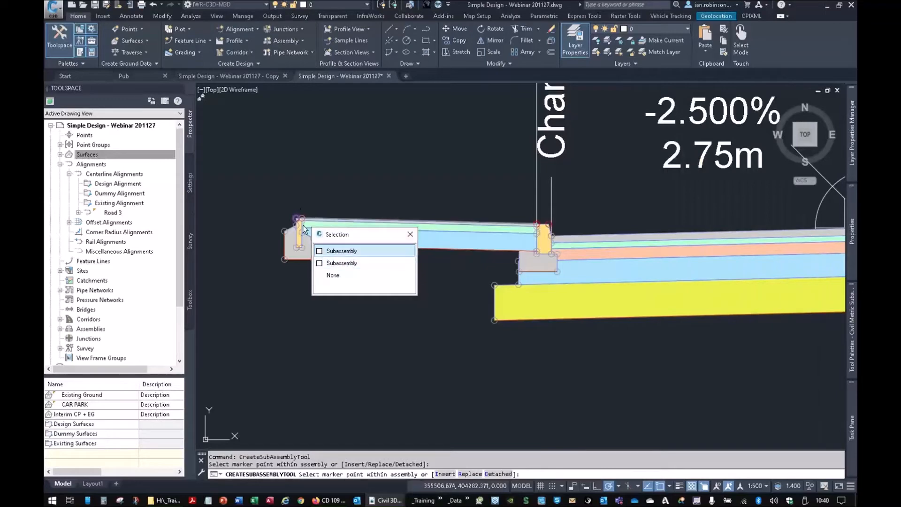
{"action": "left_click", "coordinate": [326, 248]}
{"action": "scroll", "coordinate": [470, 360], "scroll_direction": "down", "scroll_amount": 5}
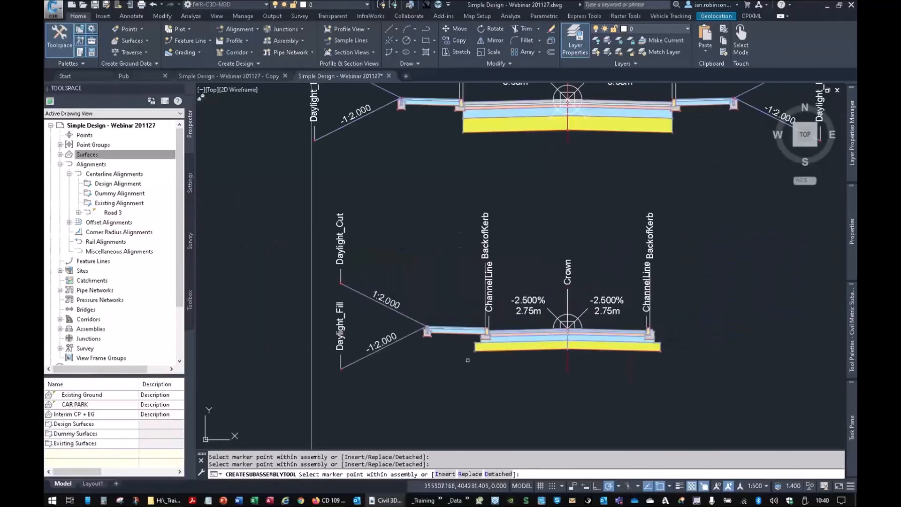
{"action": "scroll", "coordinate": [498, 302], "scroll_direction": "up", "scroll_amount": 2}
{"action": "right_click", "coordinate": [498, 301]}
{"action": "left_click", "coordinate": [518, 306]}
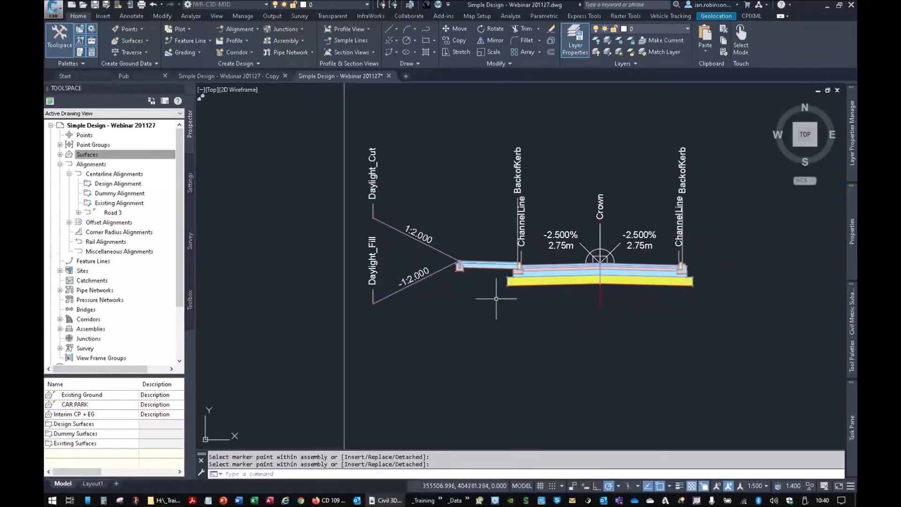
{"action": "left_click", "coordinate": [358, 130]}
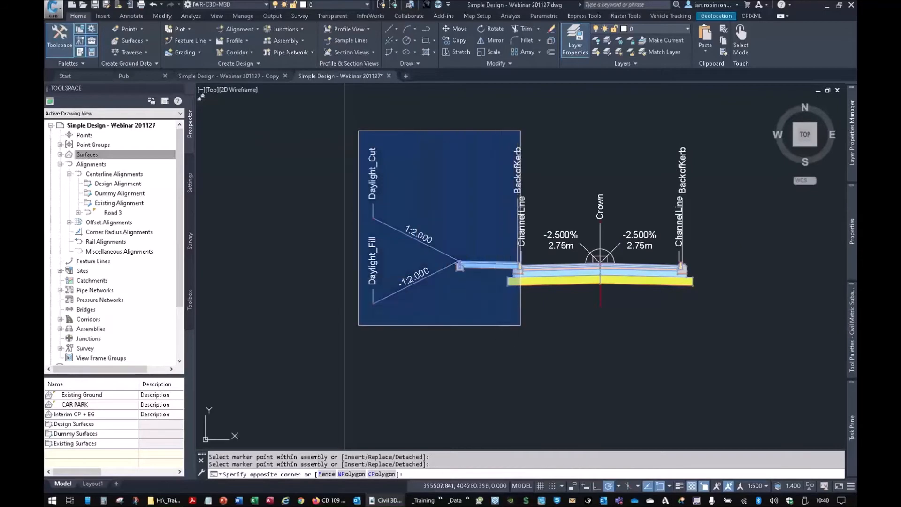
{"action": "left_click", "coordinate": [518, 327]}
{"action": "right_click", "coordinate": [461, 209]}
{"action": "left_click", "coordinate": [489, 324]}
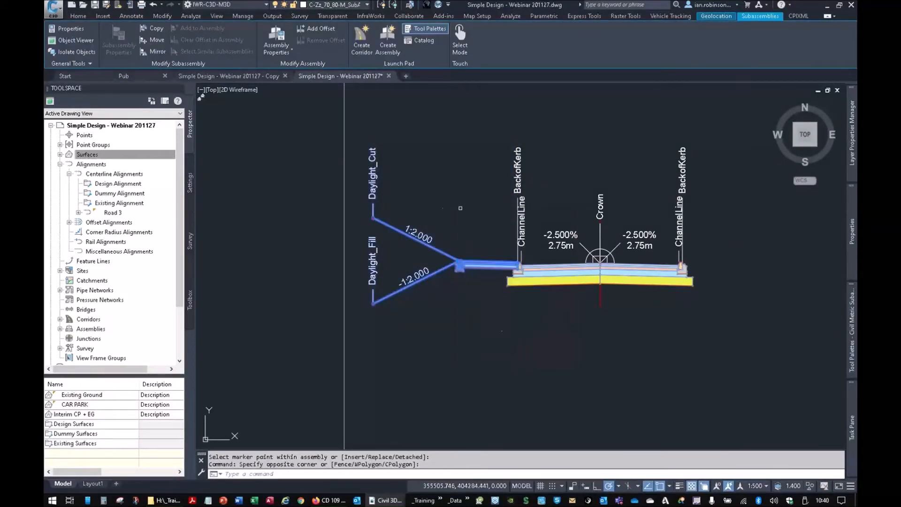
{"action": "scroll", "coordinate": [687, 257], "scroll_direction": "up", "scroll_amount": 4}
{"action": "scroll", "coordinate": [686, 257], "scroll_direction": "up", "scroll_amount": 4}
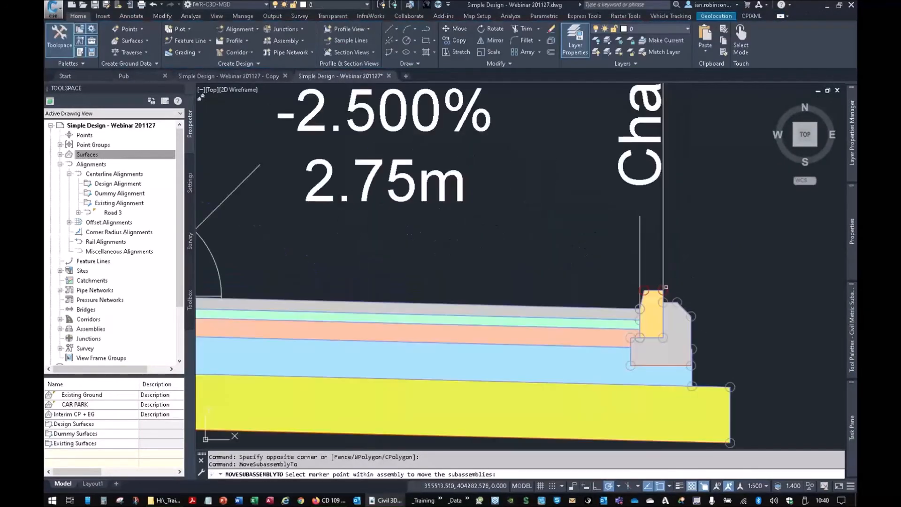
{"action": "left_click", "coordinate": [665, 289]}
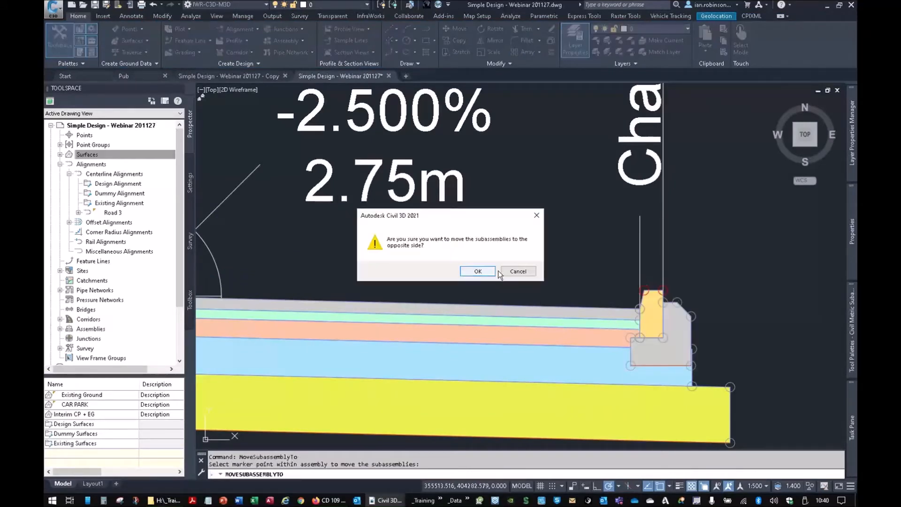
{"action": "left_click", "coordinate": [516, 272]}
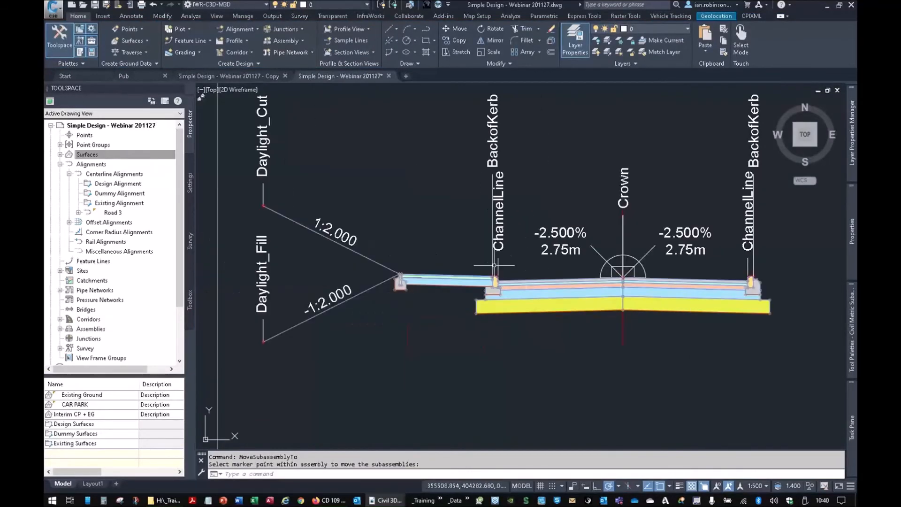
- Mirror the left footpath, edging and earthworks subassemblies onto the back of the right kerb
{"action": "scroll", "coordinate": [328, 229], "scroll_direction": "down", "scroll_amount": 2}
{"action": "left_click", "coordinate": [270, 137]}
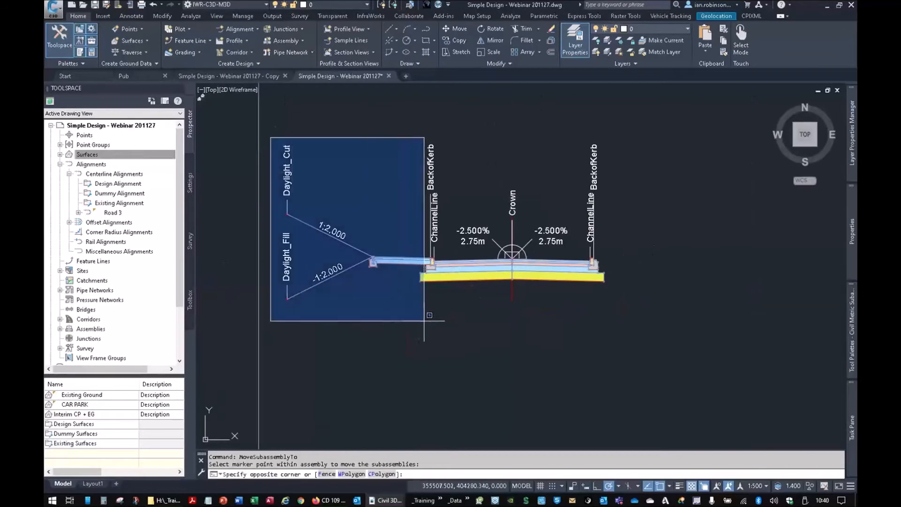
{"action": "left_click", "coordinate": [425, 322]}
{"action": "right_click", "coordinate": [364, 198]}
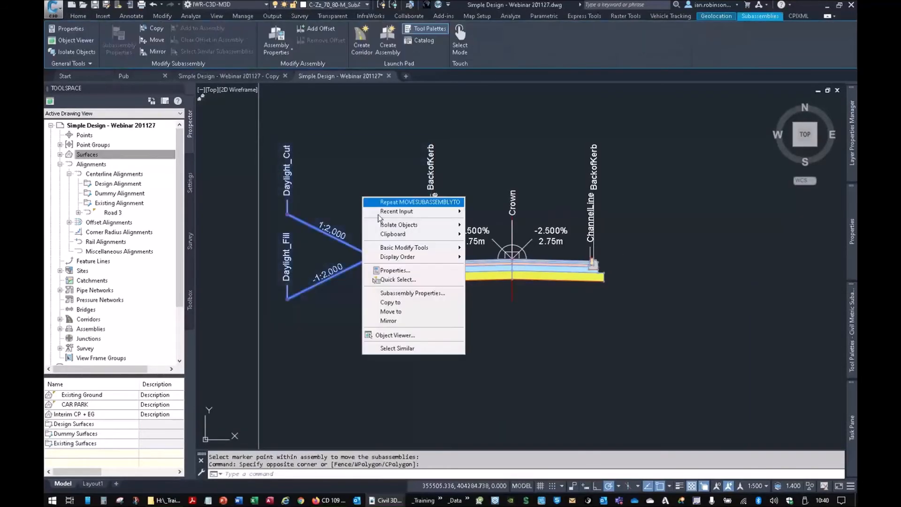
{"action": "left_click", "coordinate": [404, 321]}
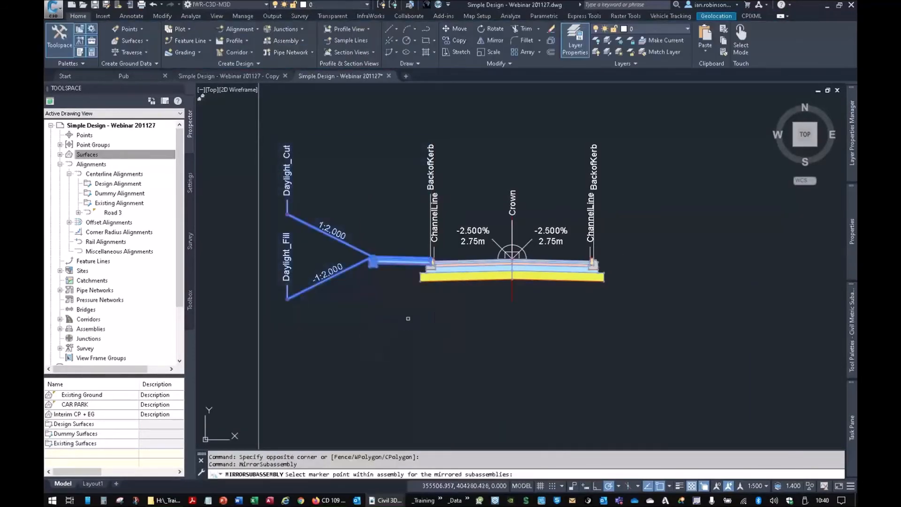
{"action": "scroll", "coordinate": [559, 234], "scroll_direction": "up", "scroll_amount": 10}
{"action": "scroll", "coordinate": [540, 263], "scroll_direction": "down", "scroll_amount": 10}
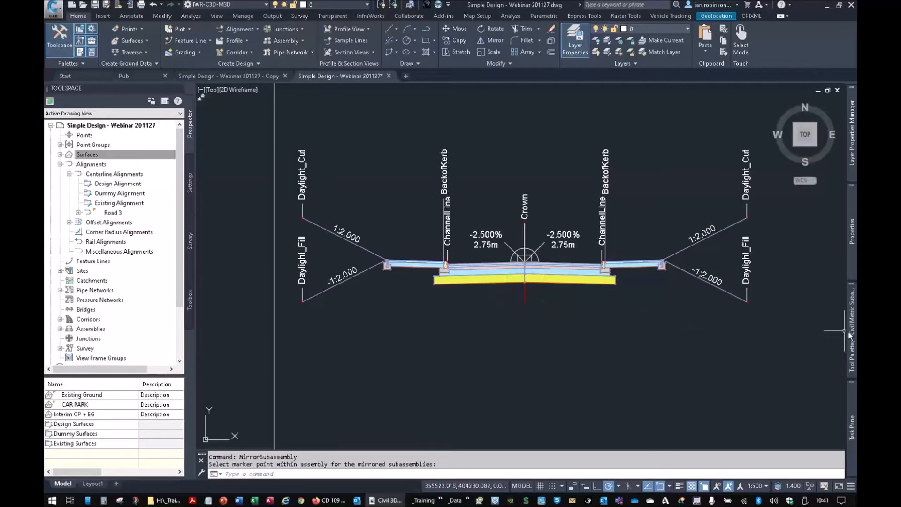
- Examine the completed 2.75 m site road assembly and its place within the Assemblies frame beside the profiles
{"action": "mouse_move", "coordinate": [847, 332]}
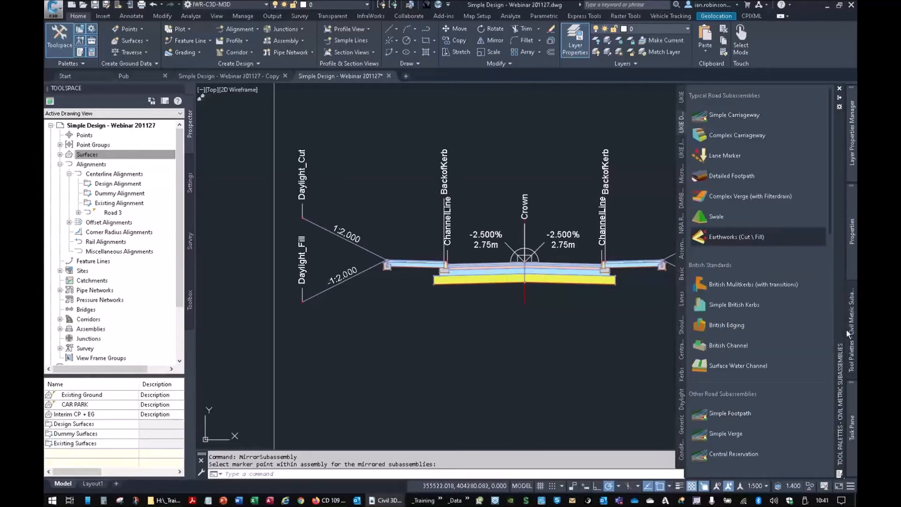
{"action": "scroll", "coordinate": [542, 263], "scroll_direction": "down", "scroll_amount": 3}
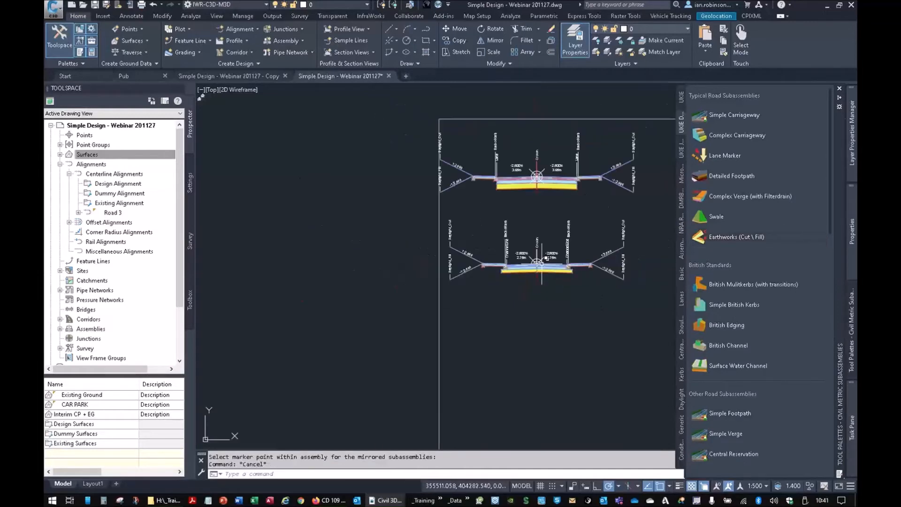
{"action": "key", "text": "Escape"}
{"action": "key", "text": "Escape"}
{"action": "scroll", "coordinate": [542, 263], "scroll_direction": "down", "scroll_amount": 5}
{"action": "scroll", "coordinate": [543, 256], "scroll_direction": "down", "scroll_amount": 4}
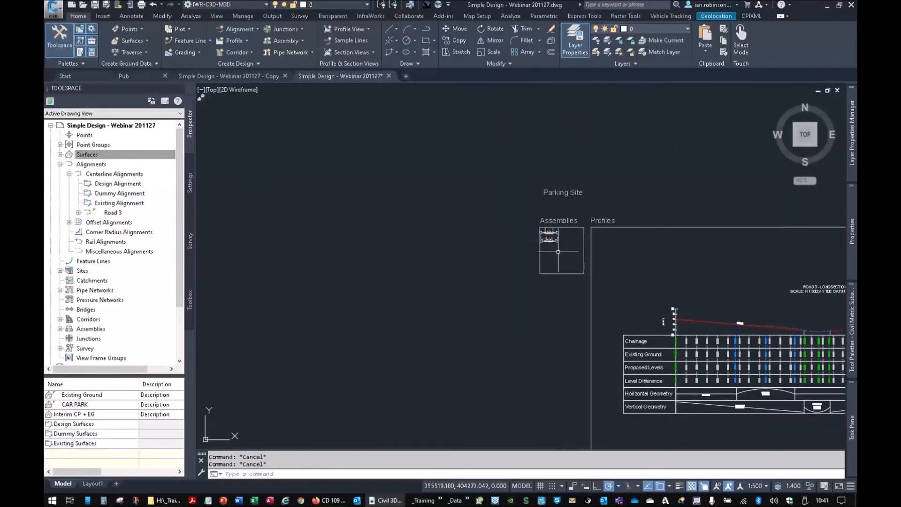
{"action": "scroll", "coordinate": [548, 235], "scroll_direction": "up", "scroll_amount": 6}
{"action": "scroll", "coordinate": [581, 233], "scroll_direction": "up", "scroll_amount": 3}
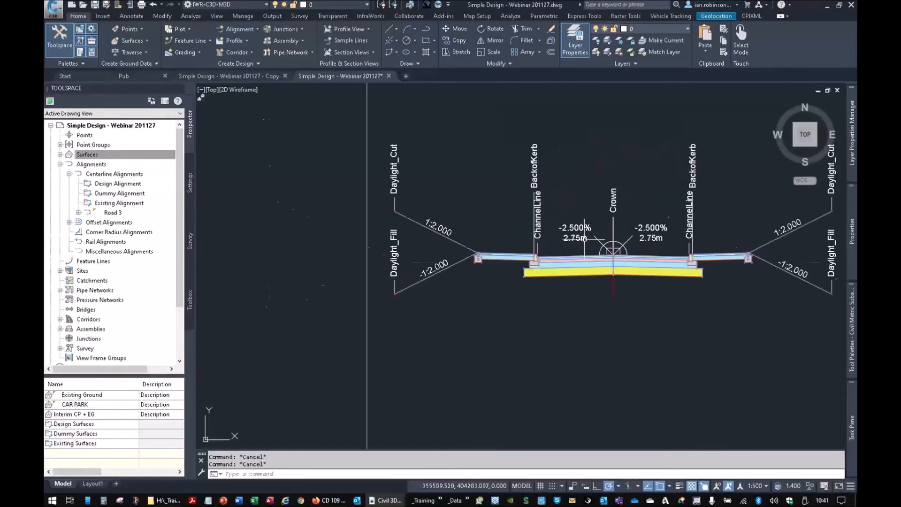
- Start a new corridor named Road 3, using the Road 3 alignment and the _VP1 - Road 3 profile as its baseline
{"action": "scroll", "coordinate": [560, 296], "scroll_direction": "up", "scroll_amount": 3}
{"action": "scroll", "coordinate": [559, 296], "scroll_direction": "down", "scroll_amount": 2}
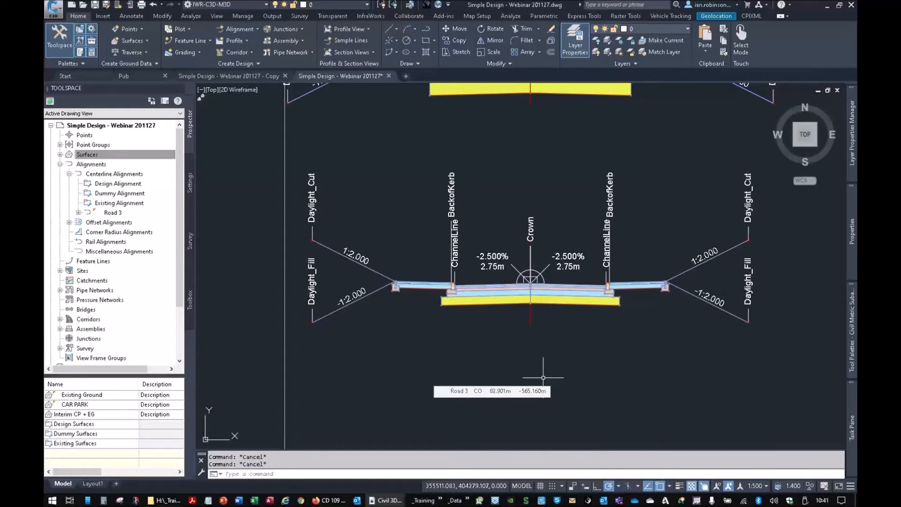
{"action": "scroll", "coordinate": [549, 309], "scroll_direction": "down", "scroll_amount": 15}
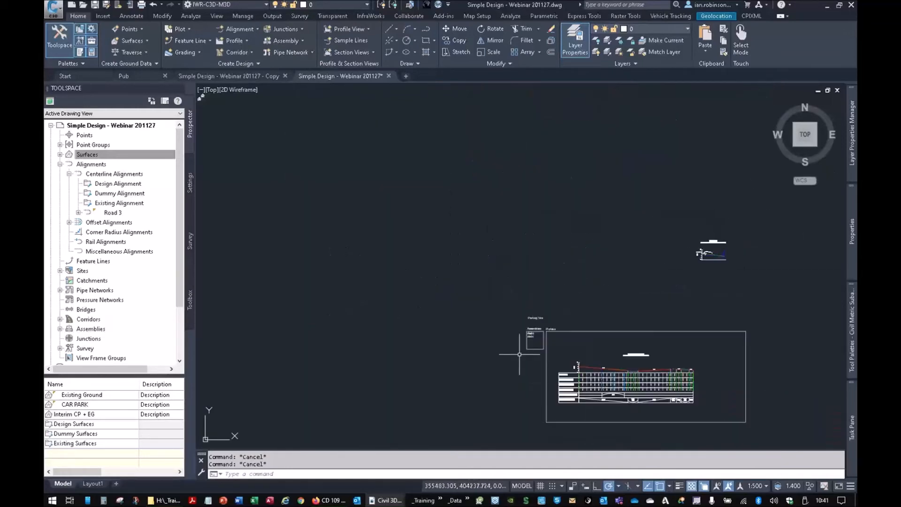
{"action": "middle_click_drag", "start_coordinate": [519, 355], "coordinate": [596, 188]}
{"action": "middle_click_drag", "start_coordinate": [621, 385], "coordinate": [316, 314]}
{"action": "scroll", "coordinate": [482, 266], "scroll_direction": "up", "scroll_amount": 8}
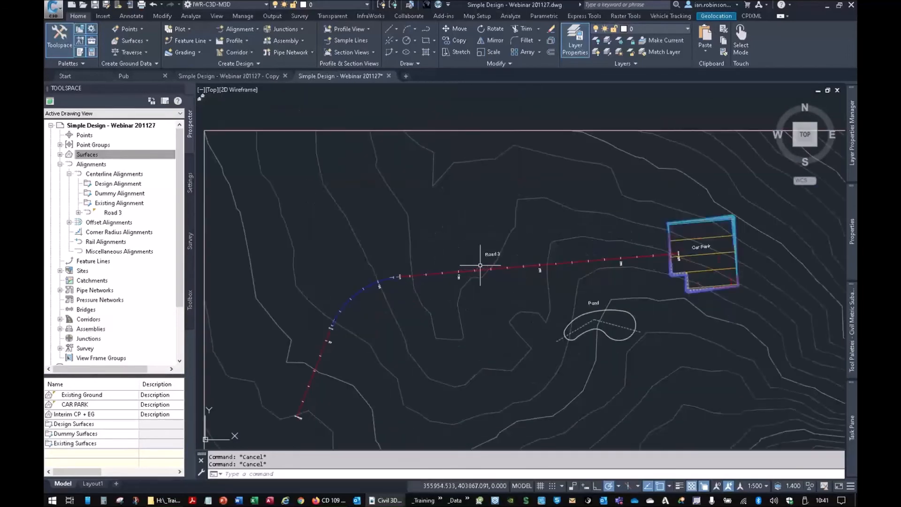
{"action": "middle_click_drag", "start_coordinate": [481, 273], "coordinate": [476, 220]}
{"action": "left_click", "coordinate": [234, 52]}
{"action": "left_click", "coordinate": [231, 68]}
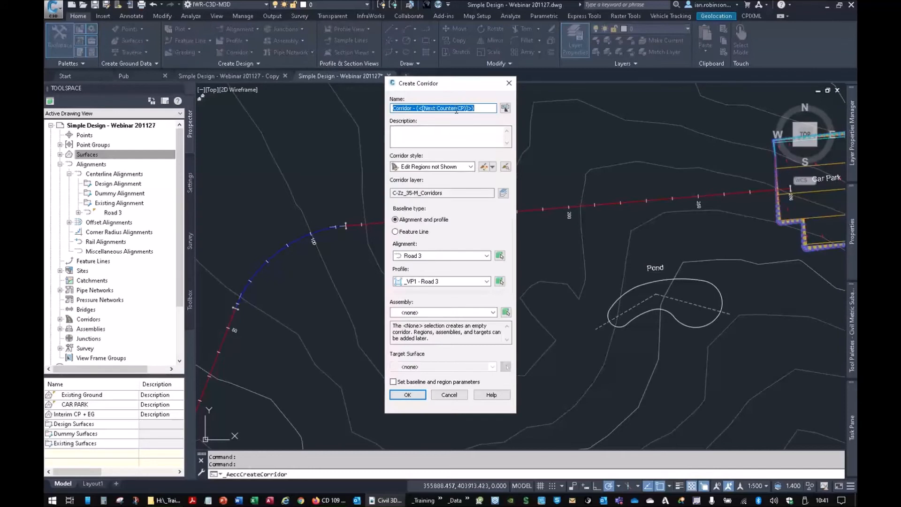
{"action": "type", "text": "Road 3"}
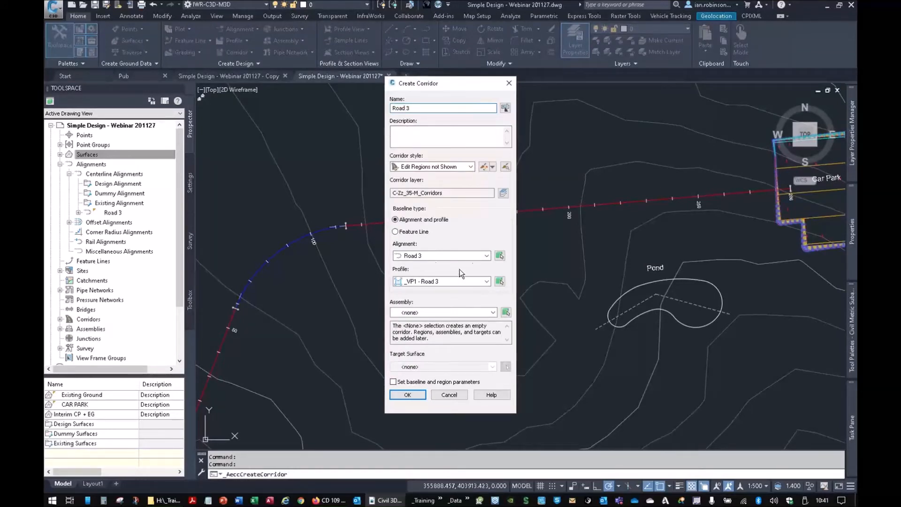
{"action": "left_click", "coordinate": [432, 256]}
{"action": "left_click", "coordinate": [436, 262]}
{"action": "left_click", "coordinate": [431, 282]}
{"action": "left_click", "coordinate": [430, 291]}
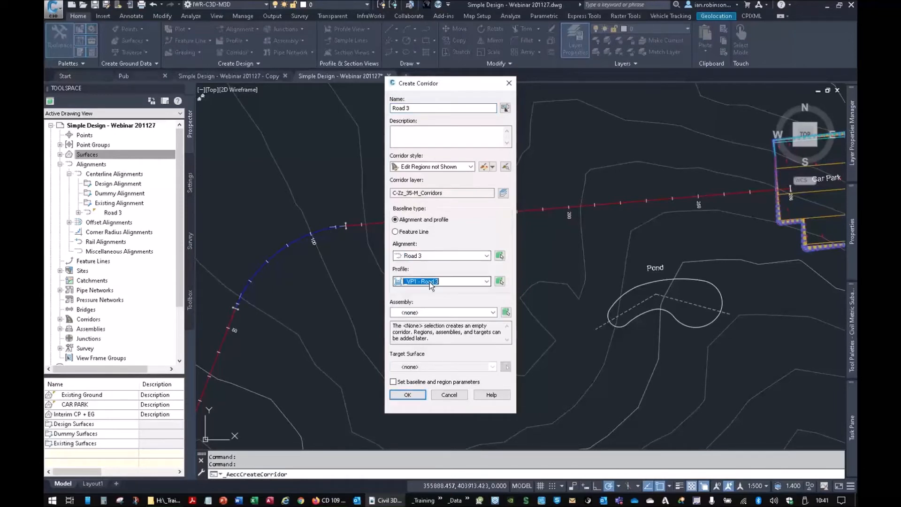
- Assign the Standard 2.75 Site Road assembly and Interim CP + EG target surface, and continue to the baseline and region parameters
{"action": "left_click", "coordinate": [429, 312]}
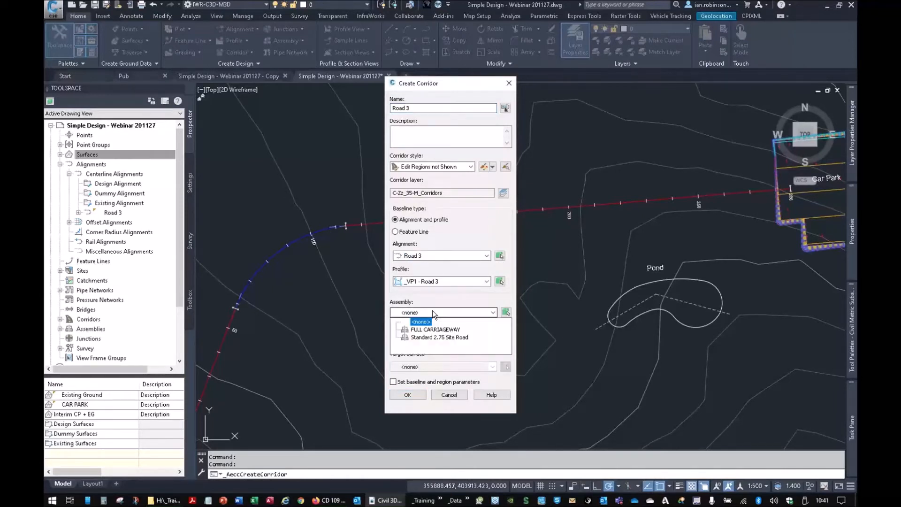
{"action": "left_click", "coordinate": [428, 338]}
{"action": "left_click", "coordinate": [443, 366]}
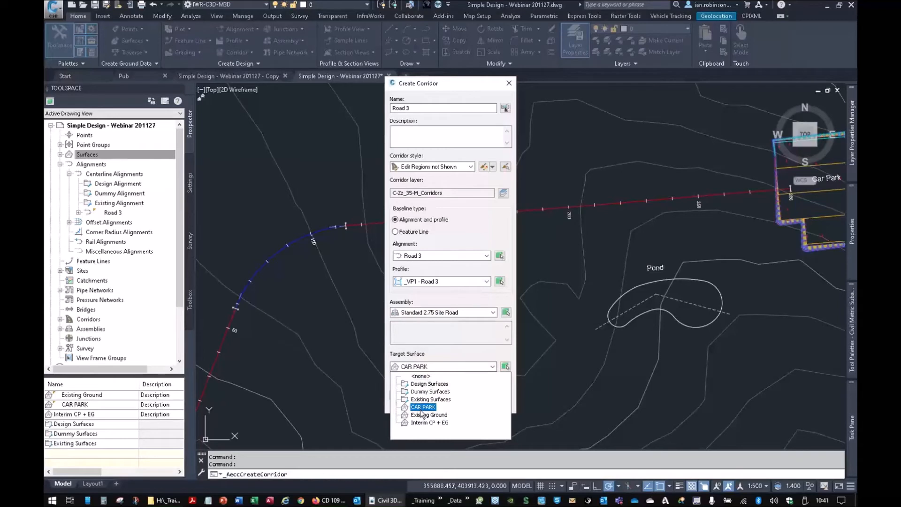
{"action": "left_click", "coordinate": [427, 423]}
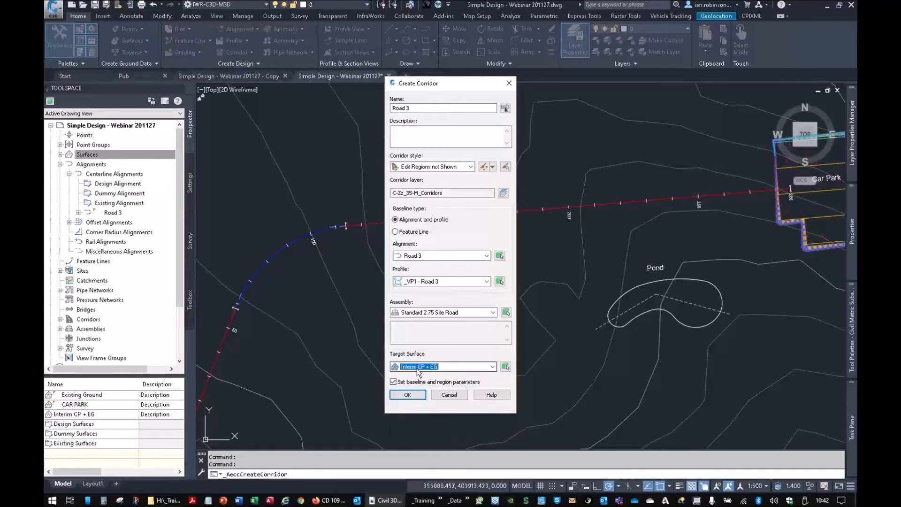
{"action": "left_click", "coordinate": [408, 394]}
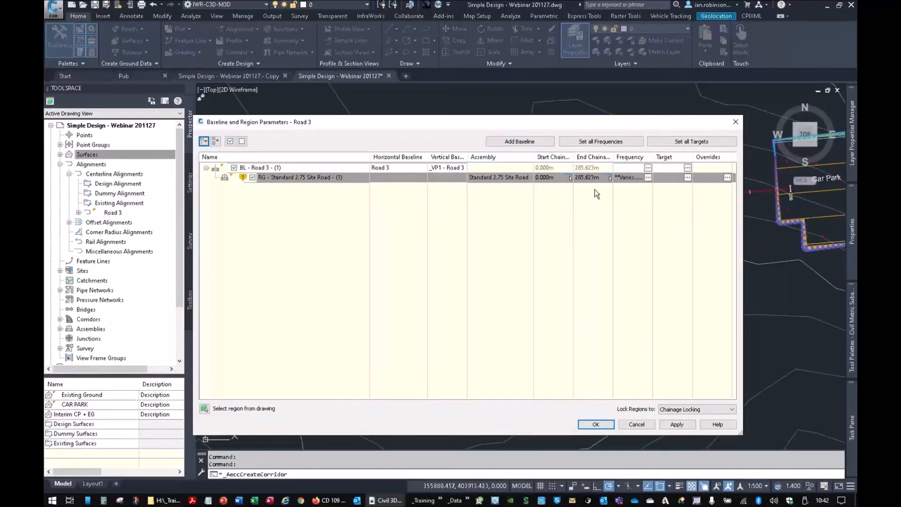
- Set the region's assembly frequency to 10 m along straights and 2 m along horizontal and vertical curves, and build the corridor
{"action": "left_click", "coordinate": [648, 177]}
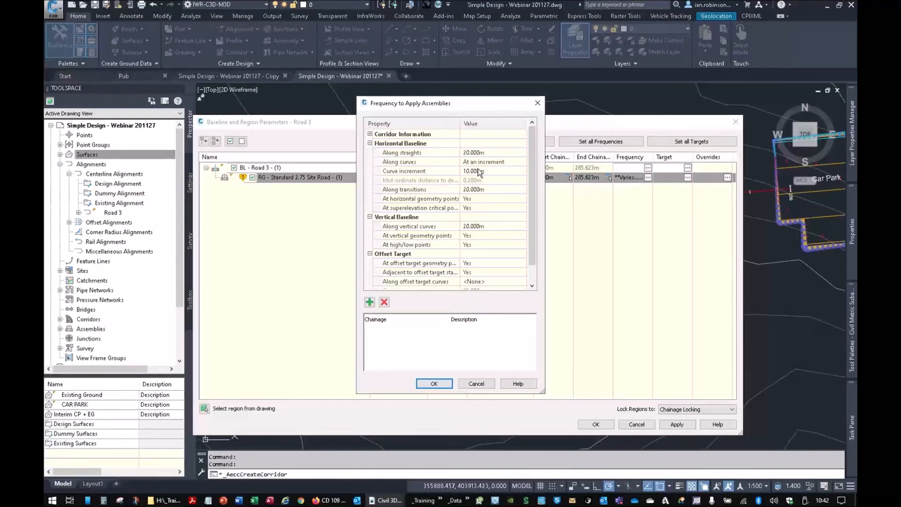
{"action": "left_click", "coordinate": [473, 153]}
{"action": "type", "text": "10"}
{"action": "left_click", "coordinate": [483, 171]}
{"action": "type", "text": "2"}
{"action": "left_click", "coordinate": [478, 225]}
{"action": "type", "text": "2"}
{"action": "left_click", "coordinate": [435, 384]}
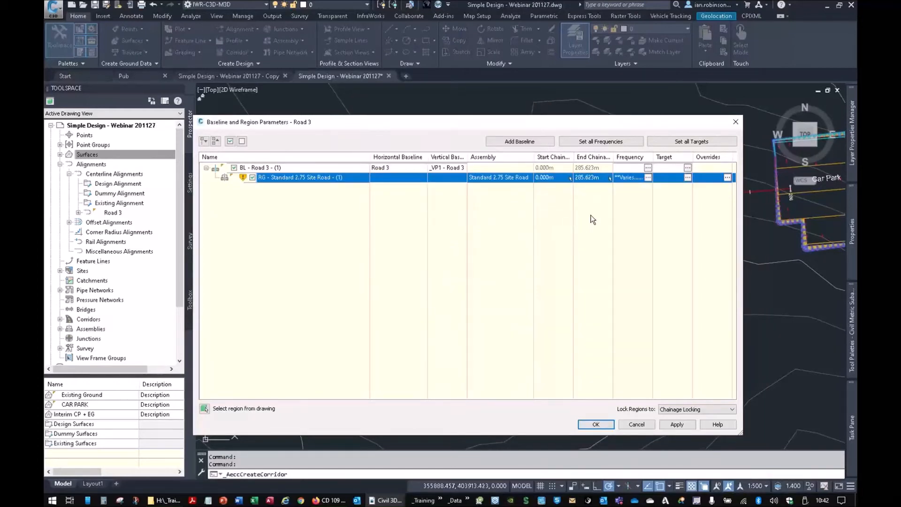
{"action": "left_click", "coordinate": [595, 424]}
{"action": "left_click", "coordinate": [452, 230]}
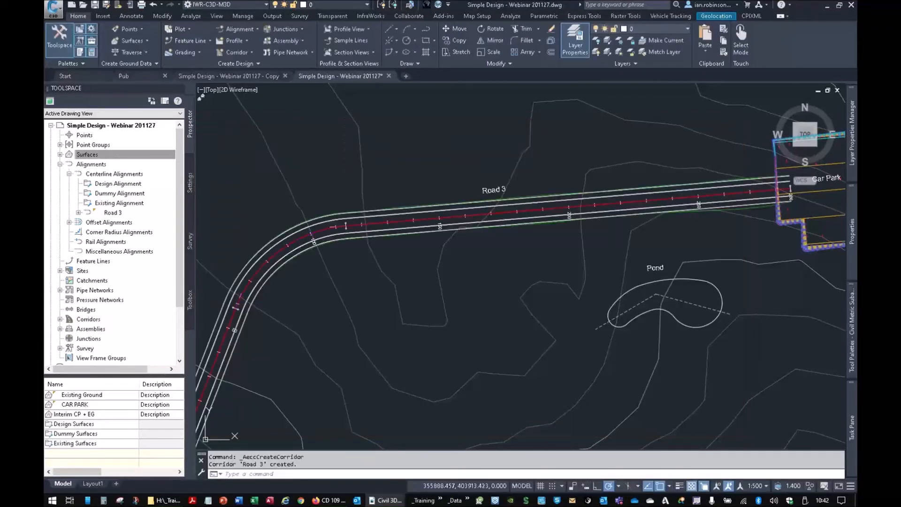
- Examine the Road 3 corridor's edge, kerb and daylight lines closely around the bend
{"action": "scroll", "coordinate": [432, 215], "scroll_direction": "up", "scroll_amount": 3}
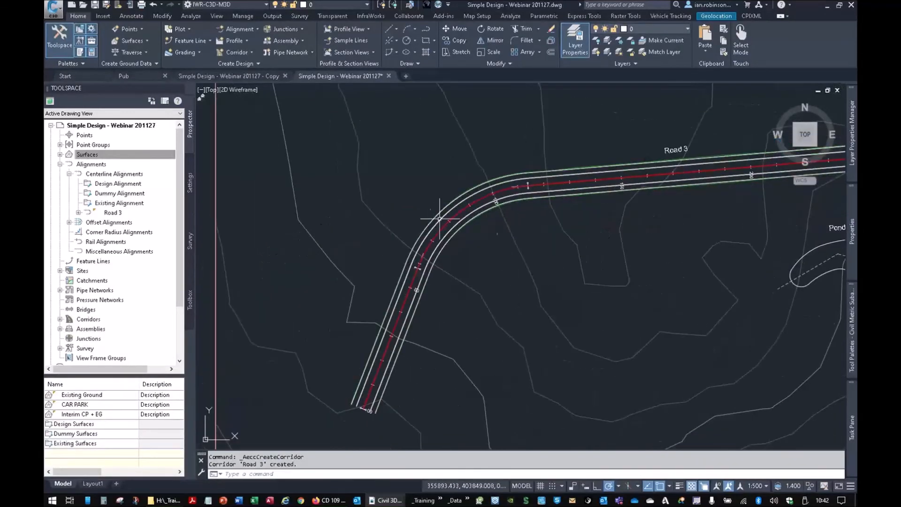
{"action": "scroll", "coordinate": [443, 259], "scroll_direction": "up", "scroll_amount": 6}
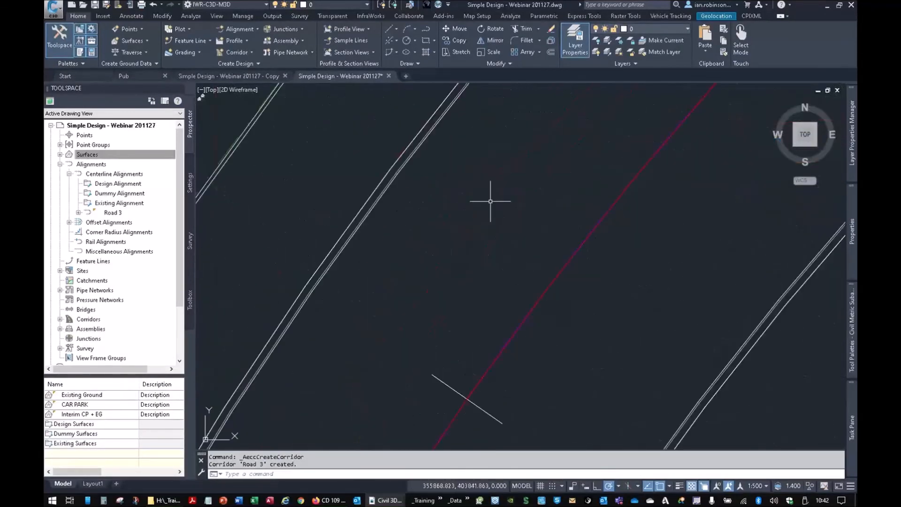
{"action": "middle_click_drag", "start_coordinate": [505, 218], "coordinate": [552, 264]}
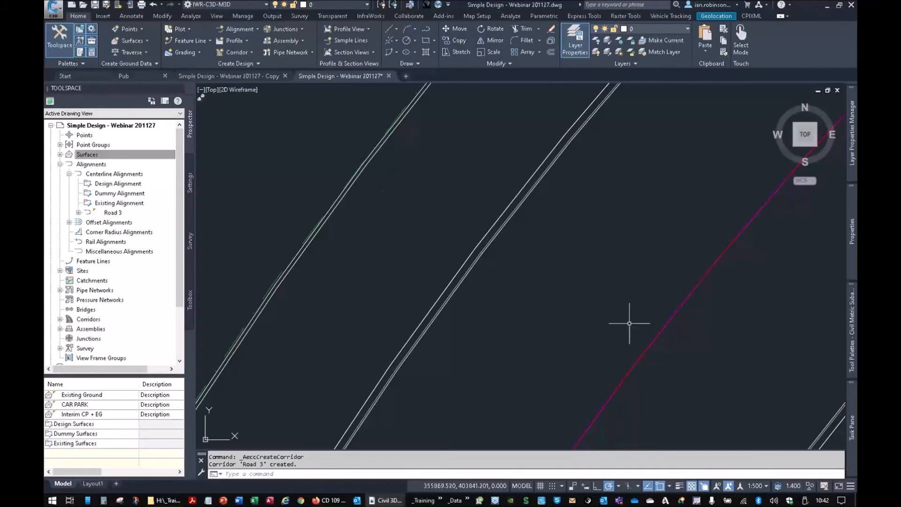
{"action": "scroll", "coordinate": [586, 251], "scroll_direction": "down", "scroll_amount": 5}
{"action": "scroll", "coordinate": [588, 237], "scroll_direction": "up", "scroll_amount": 5}
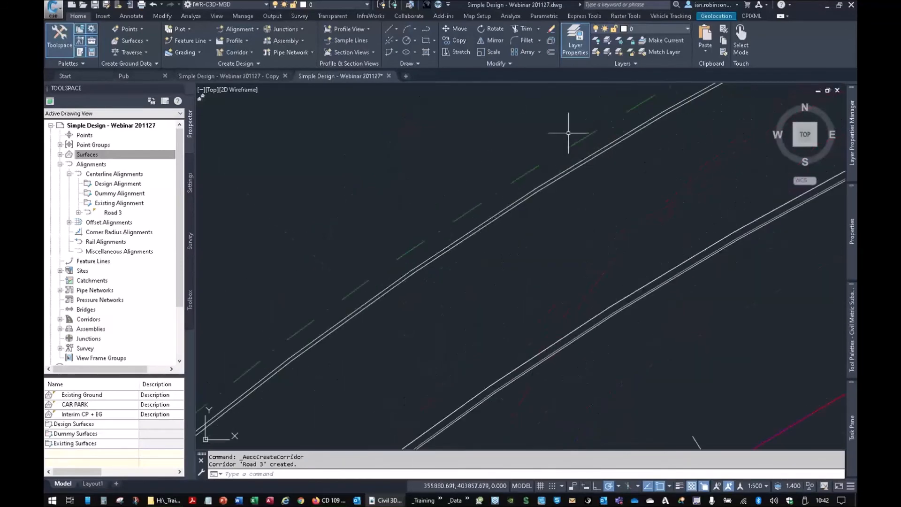
{"action": "scroll", "coordinate": [579, 148], "scroll_direction": "up", "scroll_amount": 1}
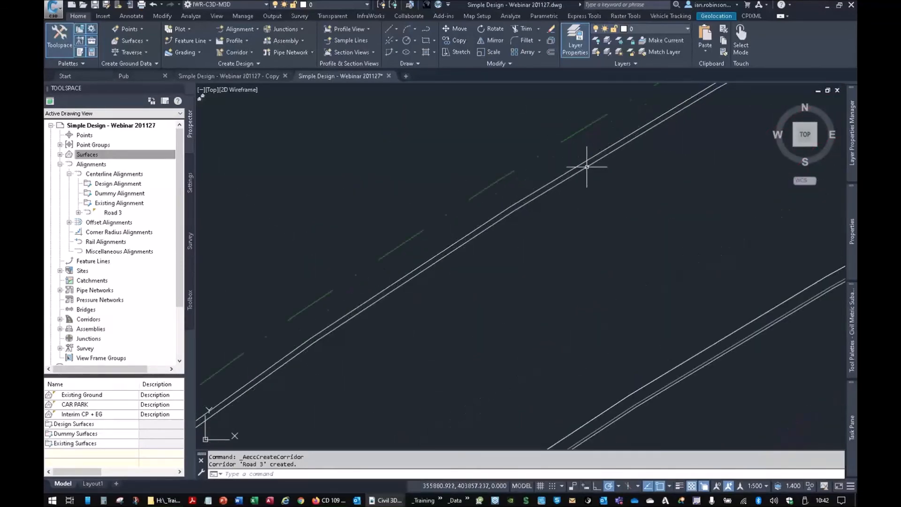
{"action": "mouse_move", "coordinate": [587, 167]}
{"action": "scroll", "coordinate": [587, 167], "scroll_direction": "up", "scroll_amount": 3}
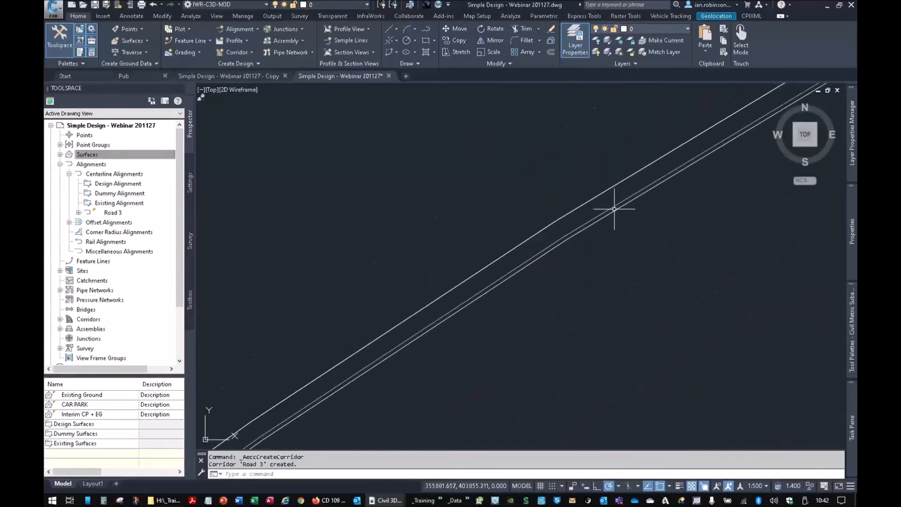
{"action": "scroll", "coordinate": [617, 212], "scroll_direction": "down", "scroll_amount": 6}
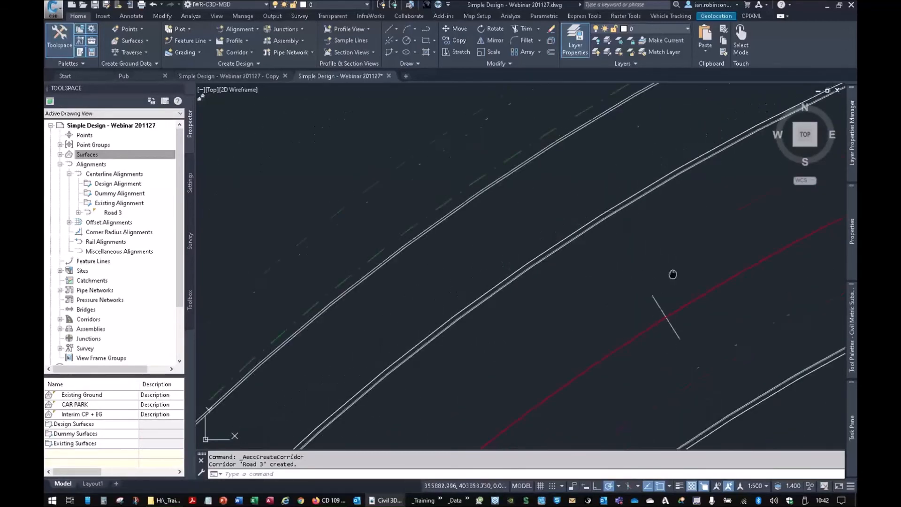
{"action": "middle_click_drag", "start_coordinate": [591, 205], "coordinate": [387, 222]}
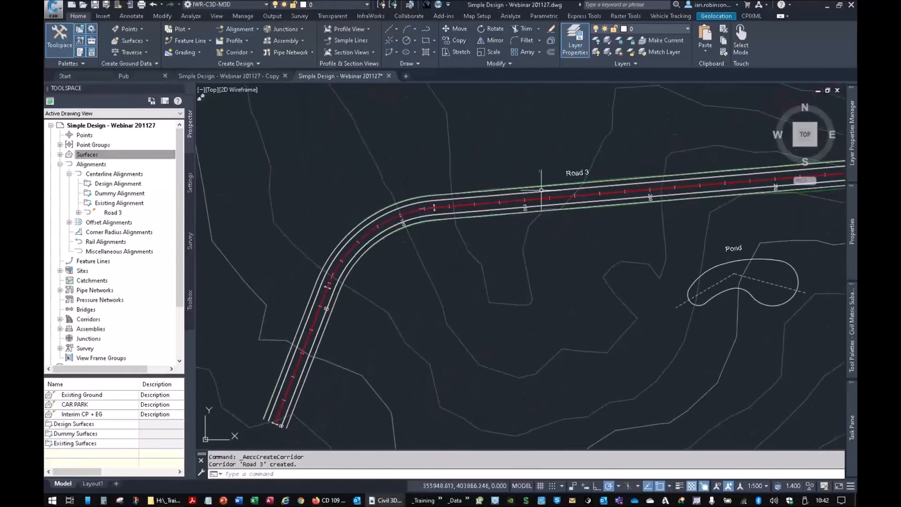
- Inspect the Road 3 corridor in 3D with the Object Viewer and return to the plan
{"action": "left_click", "coordinate": [526, 202]}
{"action": "right_click", "coordinate": [526, 202]}
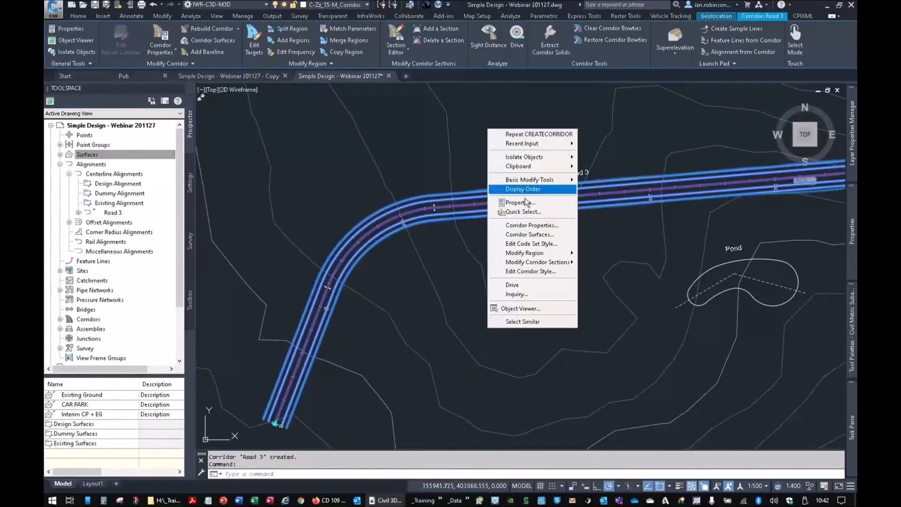
{"action": "left_click", "coordinate": [521, 309]}
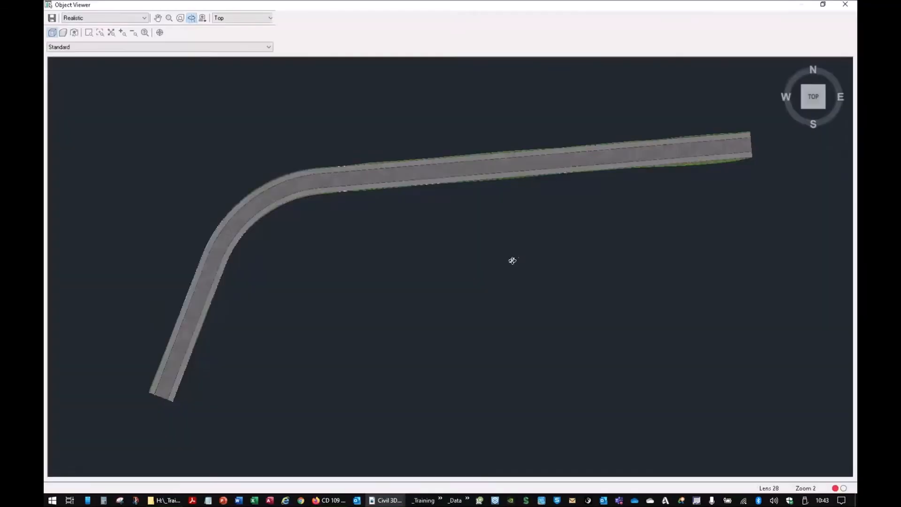
{"action": "left_click_drag", "start_coordinate": [512, 260], "coordinate": [471, 326]}
{"action": "right_click", "coordinate": [481, 310]}
{"action": "left_click", "coordinate": [485, 315]}
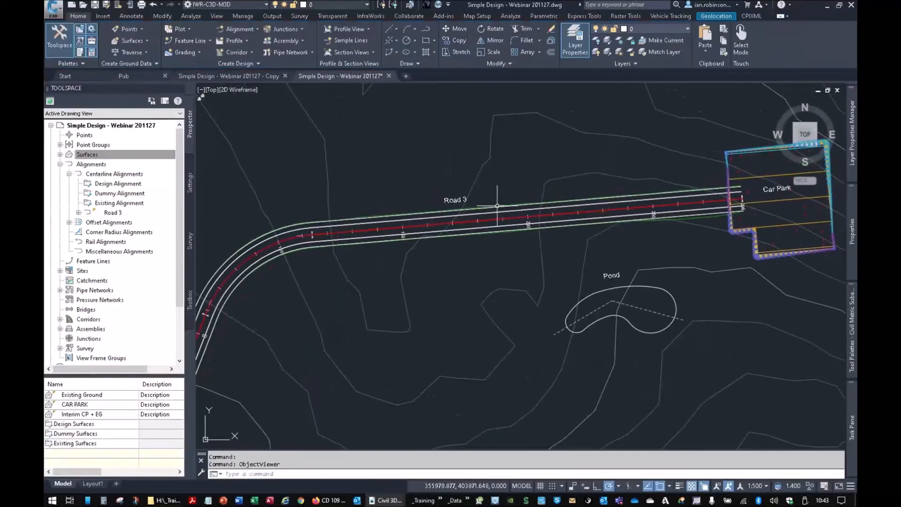
- Try the Plan View - Solid Hatch and Plan View - Hatching code set styles on the Road 3 corridor
{"action": "left_click", "coordinate": [486, 221]}
{"action": "key", "text": "ctrl+1"}
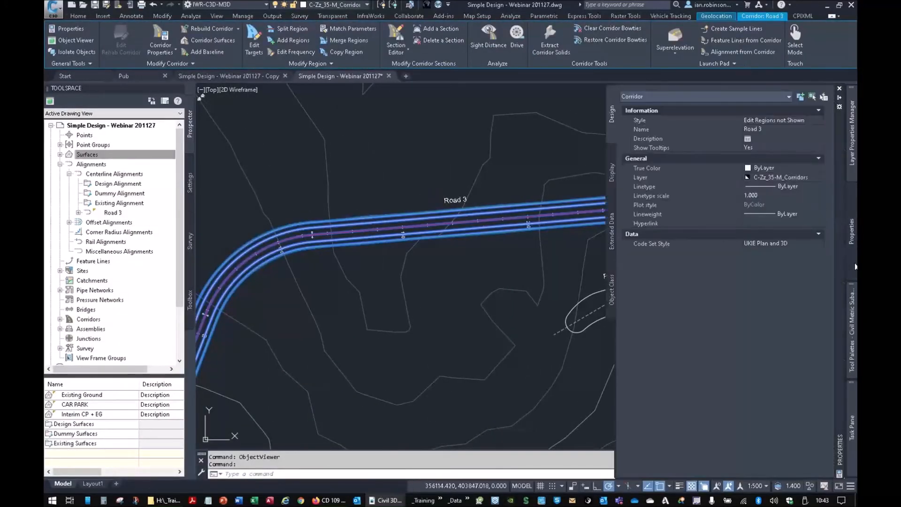
{"action": "left_click", "coordinate": [768, 243]}
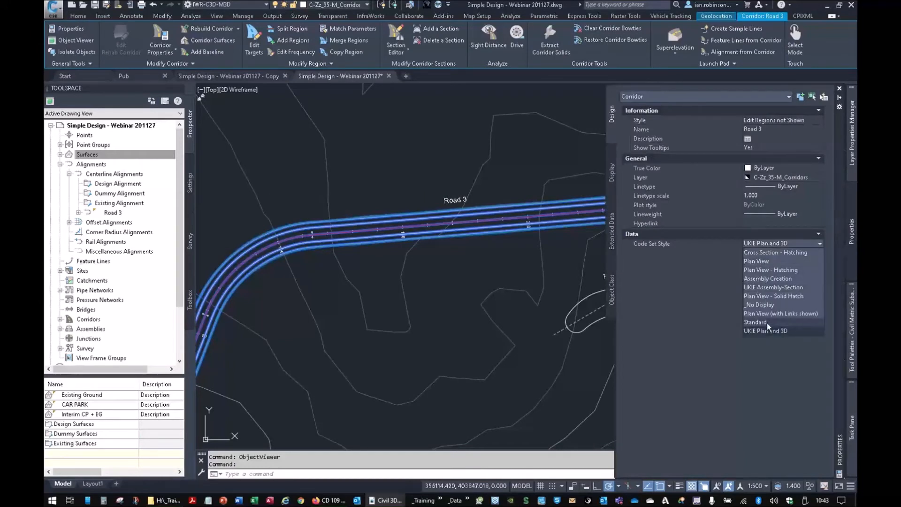
{"action": "left_click", "coordinate": [770, 296]}
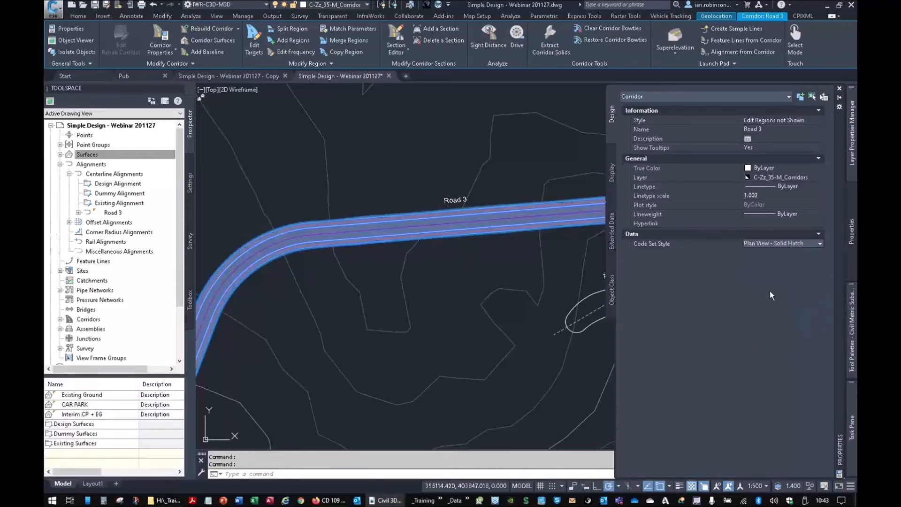
{"action": "left_click", "coordinate": [768, 249]}
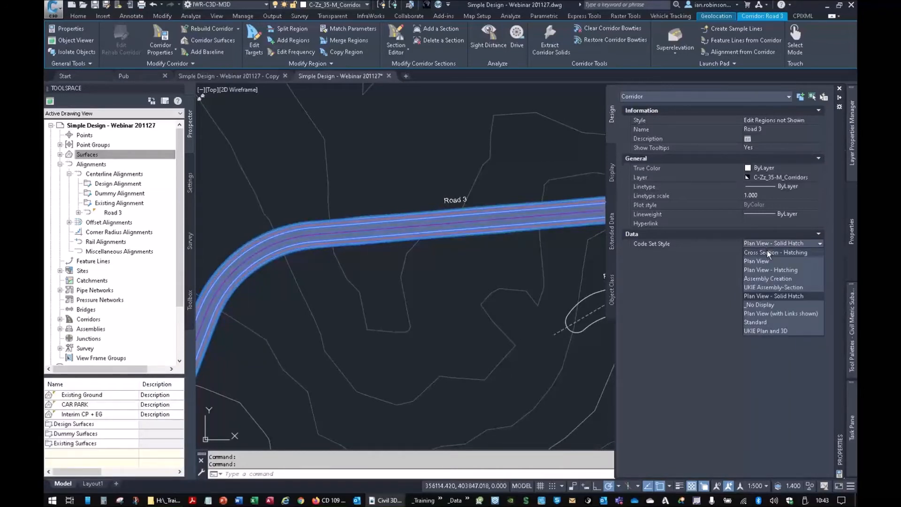
{"action": "left_click", "coordinate": [767, 267]}
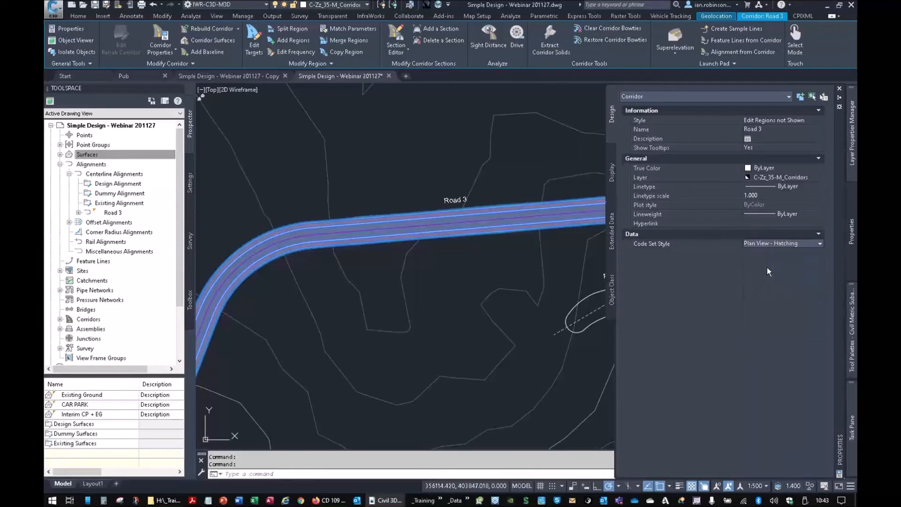
{"action": "scroll", "coordinate": [524, 209], "scroll_direction": "up", "scroll_amount": 7}
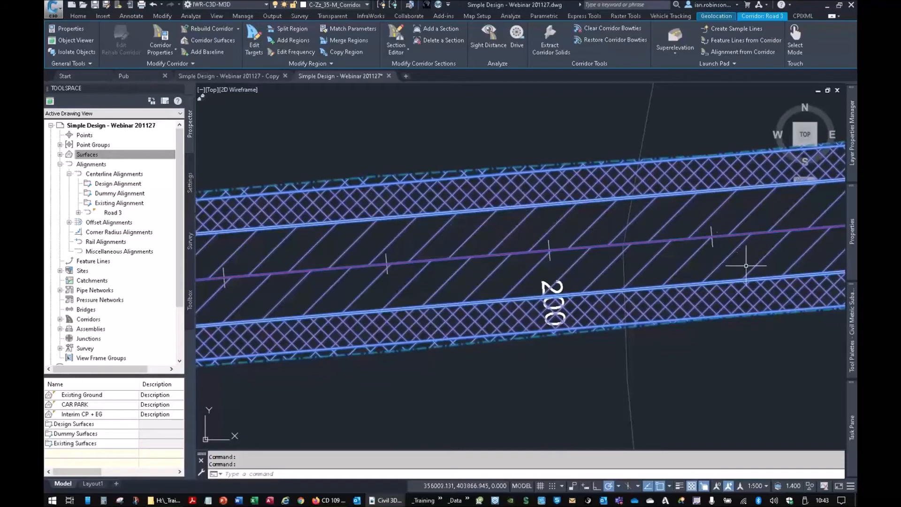
{"action": "mouse_move", "coordinate": [855, 276]}
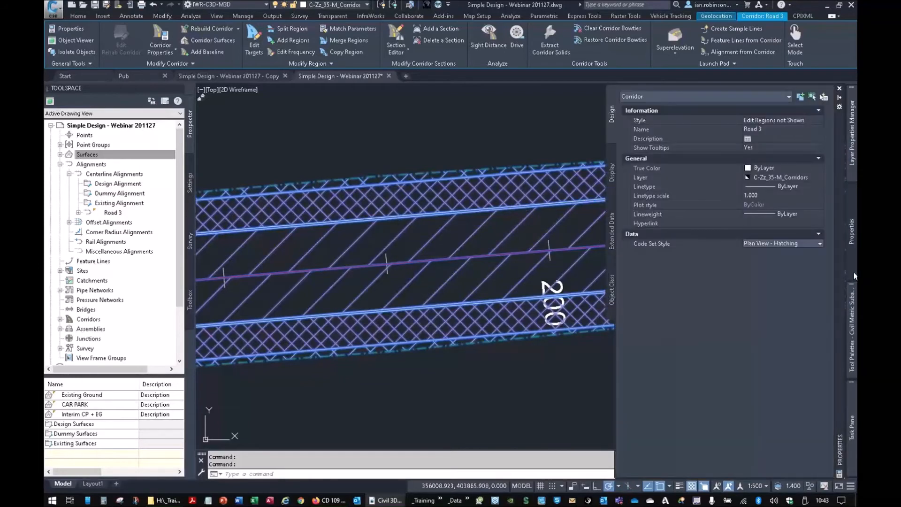
- Set the Road 3 corridor's code set style to Plan View (with Links shown) and deselect the corridor
{"action": "left_click", "coordinate": [787, 244]}
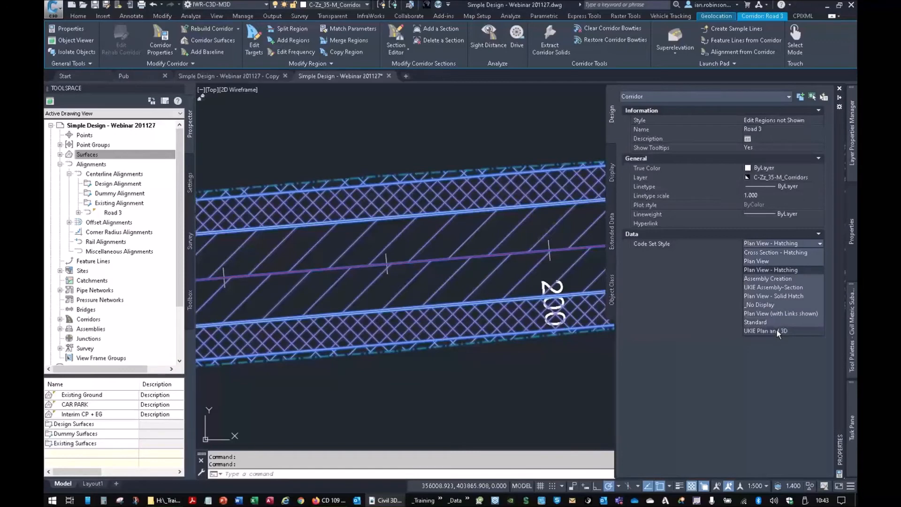
{"action": "left_click", "coordinate": [781, 313]}
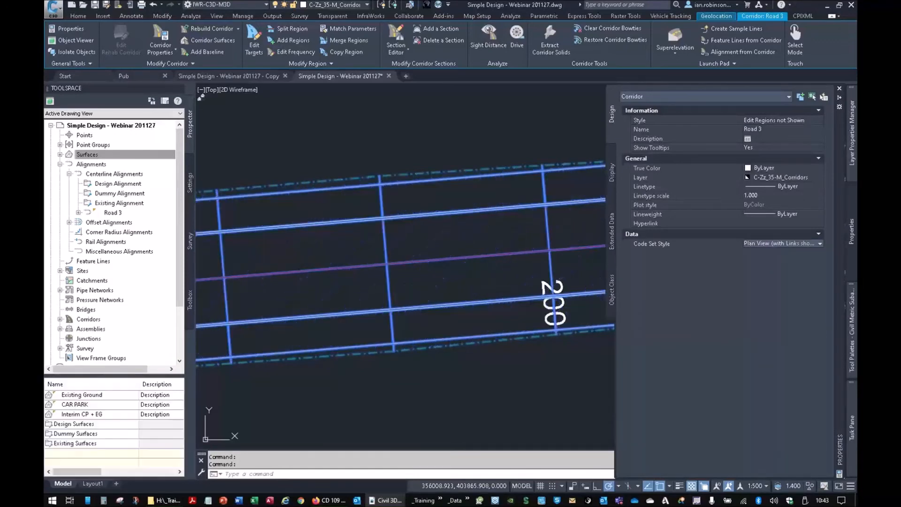
{"action": "scroll", "coordinate": [518, 217], "scroll_direction": "up", "scroll_amount": 2}
{"action": "key", "text": "Escape"}
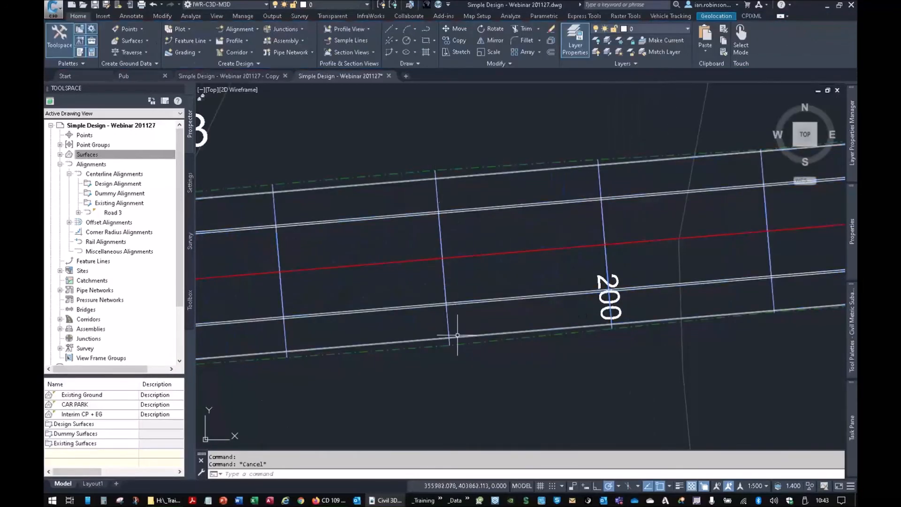
- Examine the spacing of the corridor's section links along the straights and around the bend
{"action": "middle_click_drag", "start_coordinate": [661, 241], "coordinate": [751, 235]}
{"action": "scroll", "coordinate": [454, 272], "scroll_direction": "down", "scroll_amount": 5}
{"action": "middle_click_drag", "start_coordinate": [324, 285], "coordinate": [593, 261]}
{"action": "middle_click_drag", "start_coordinate": [434, 275], "coordinate": [639, 256]}
{"action": "middle_click_drag", "start_coordinate": [390, 284], "coordinate": [503, 208]}
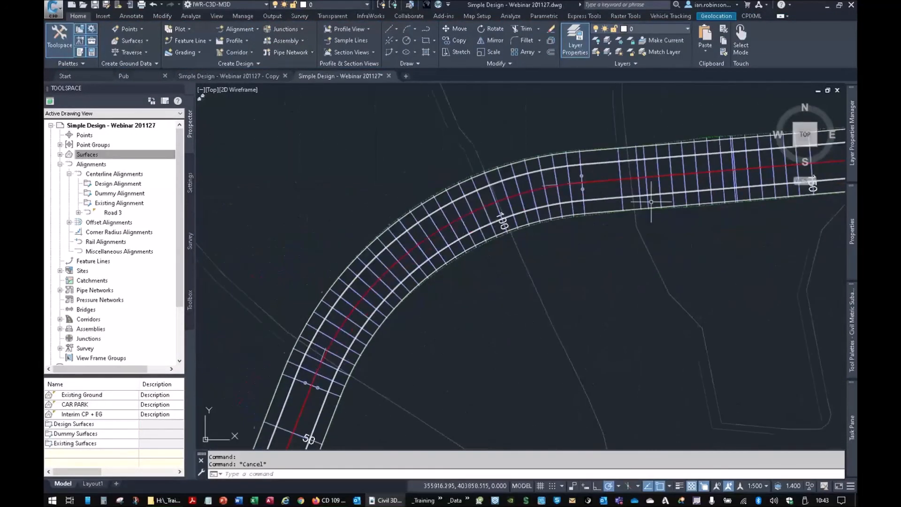
{"action": "middle_click_drag", "start_coordinate": [741, 167], "coordinate": [527, 209]}
{"action": "middle_click_drag", "start_coordinate": [213, 265], "coordinate": [463, 183]}
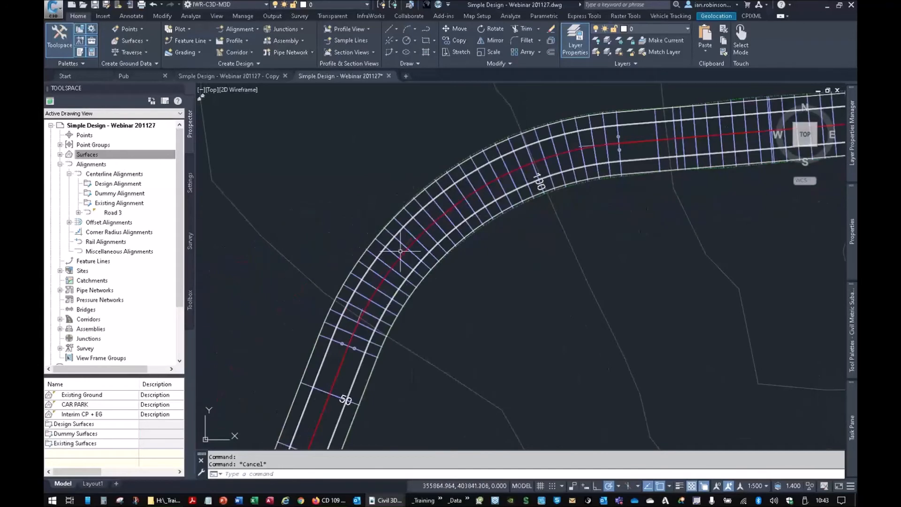
- Inspect the Road 3 corridor's cross-section shapes along the straight in the Object Viewer and return to the plan
{"action": "mouse_move", "coordinate": [488, 224]}
{"action": "middle_click_drag", "start_coordinate": [377, 371], "coordinate": [488, 181]}
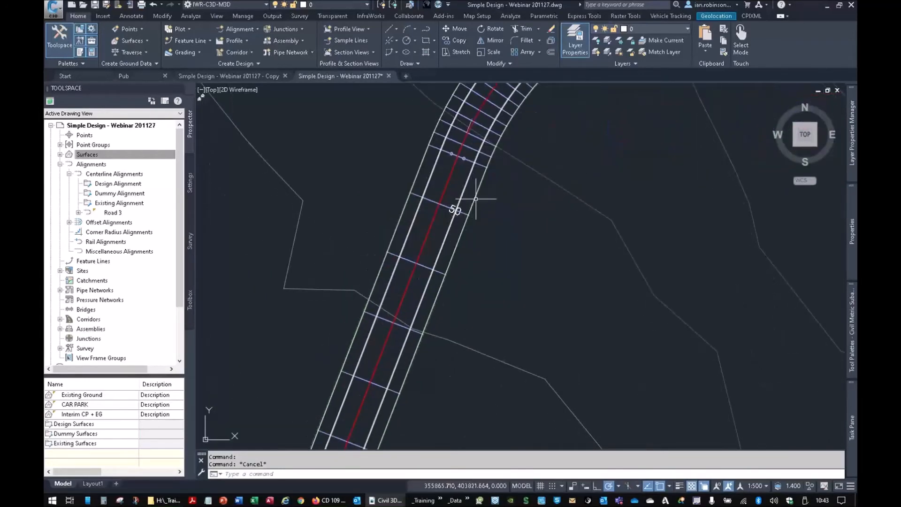
{"action": "left_click", "coordinate": [460, 202]}
{"action": "right_click", "coordinate": [554, 192]}
{"action": "left_click", "coordinate": [599, 371]}
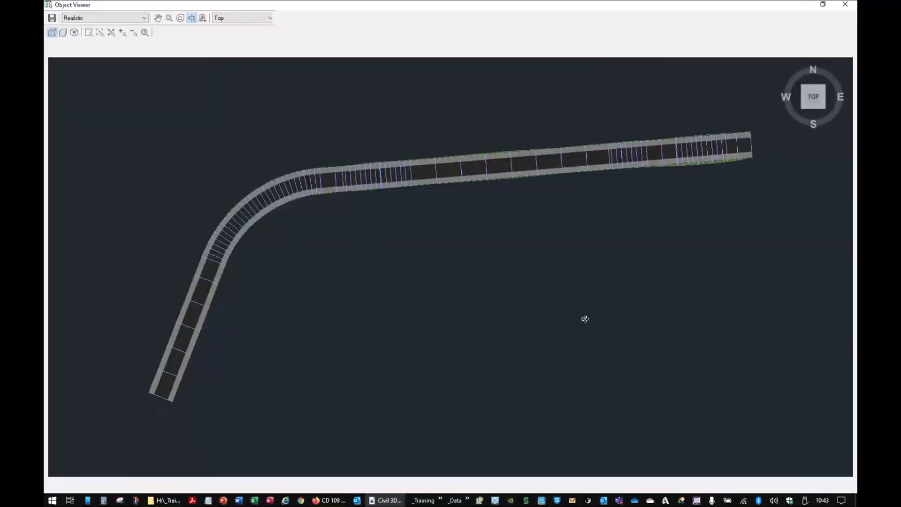
{"action": "left_click_drag", "start_coordinate": [584, 316], "coordinate": [632, 160]}
{"action": "left_click_drag", "start_coordinate": [354, 280], "coordinate": [345, 185]}
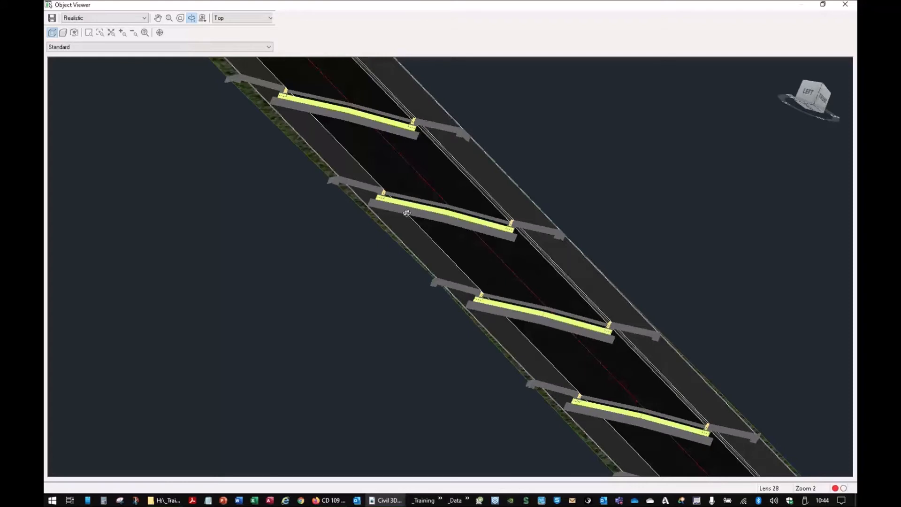
{"action": "right_click", "coordinate": [567, 165]}
{"action": "left_click", "coordinate": [573, 170]}
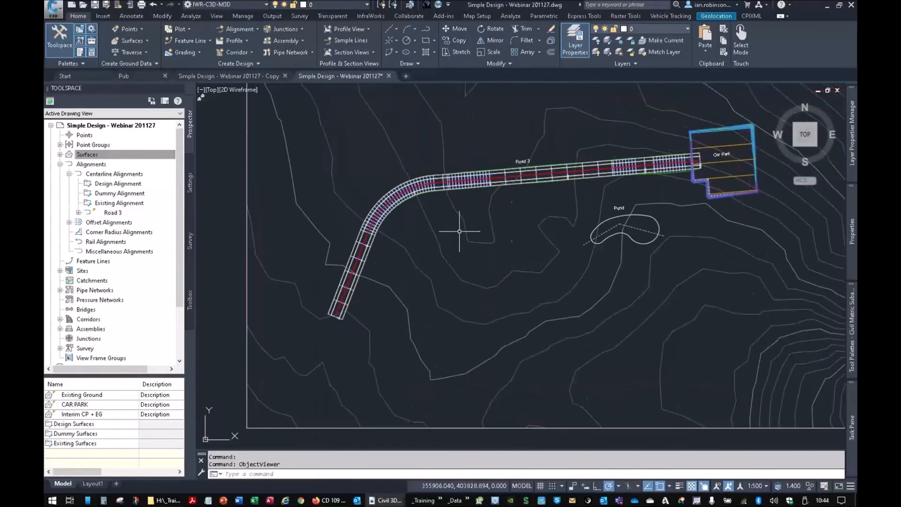
- Set the Road 3 corridor's code set style to UKIE Plan and 3D and deselect the corridor
{"action": "left_click", "coordinate": [554, 164]}
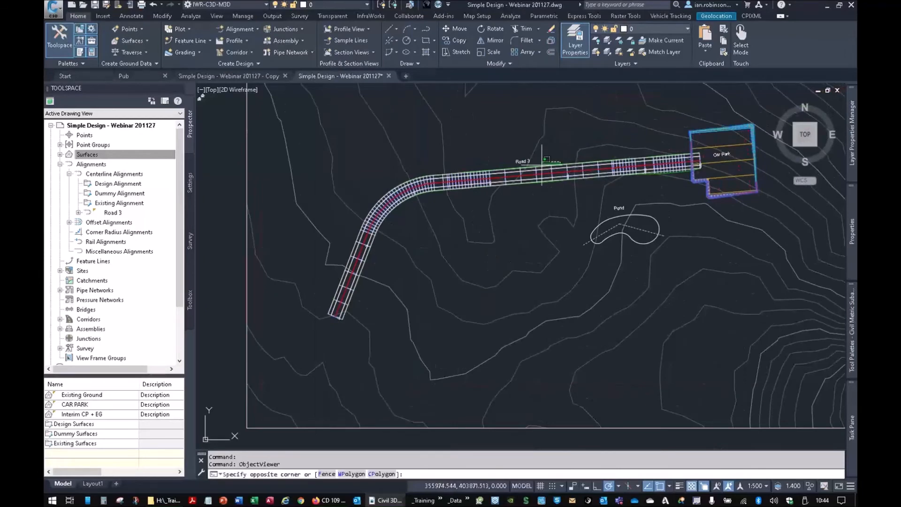
{"action": "left_click", "coordinate": [556, 164]}
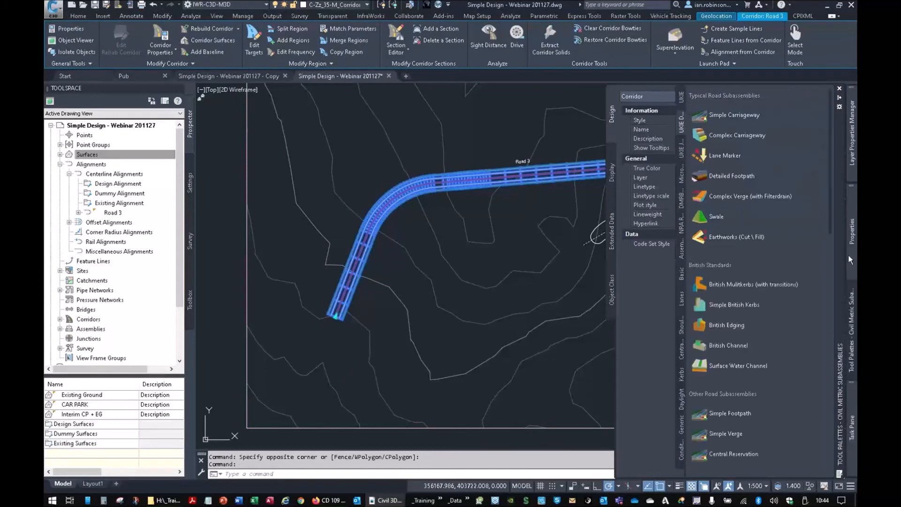
{"action": "left_click", "coordinate": [790, 246]}
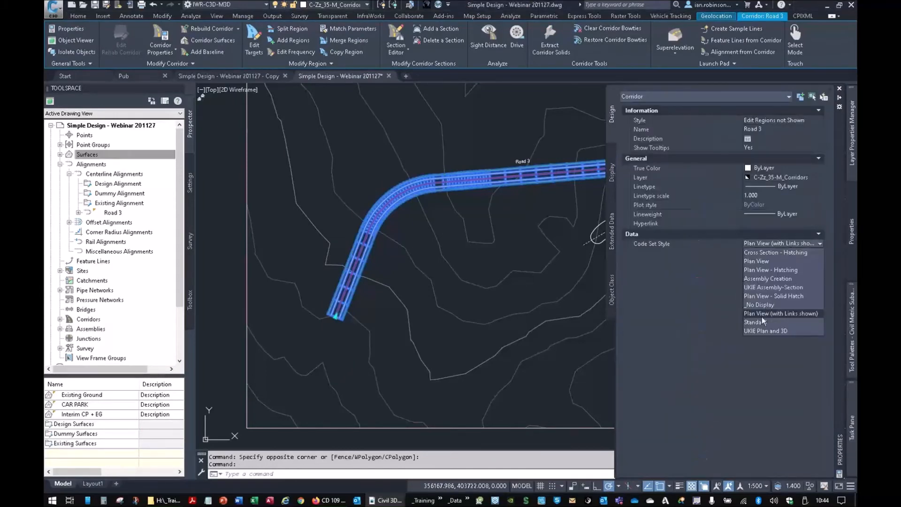
{"action": "left_click", "coordinate": [762, 330]}
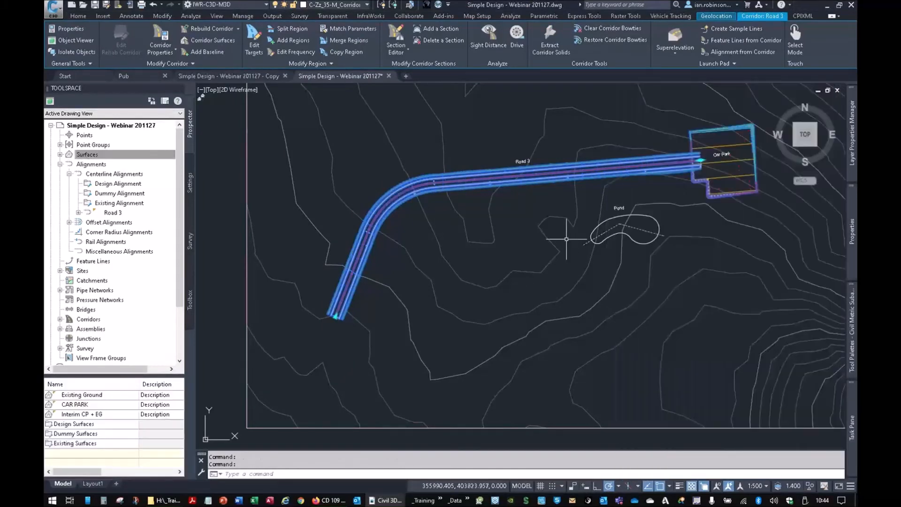
{"action": "right_click", "coordinate": [801, 295]}
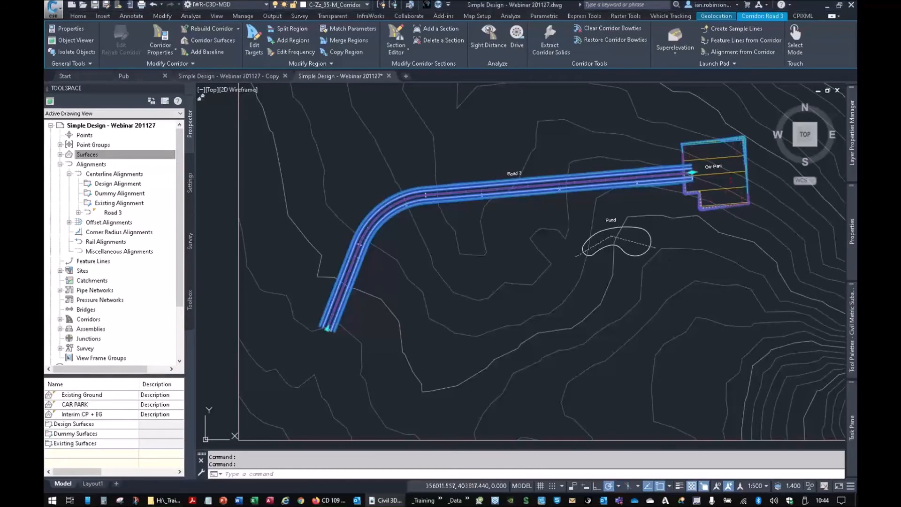
{"action": "key", "text": "Escape"}
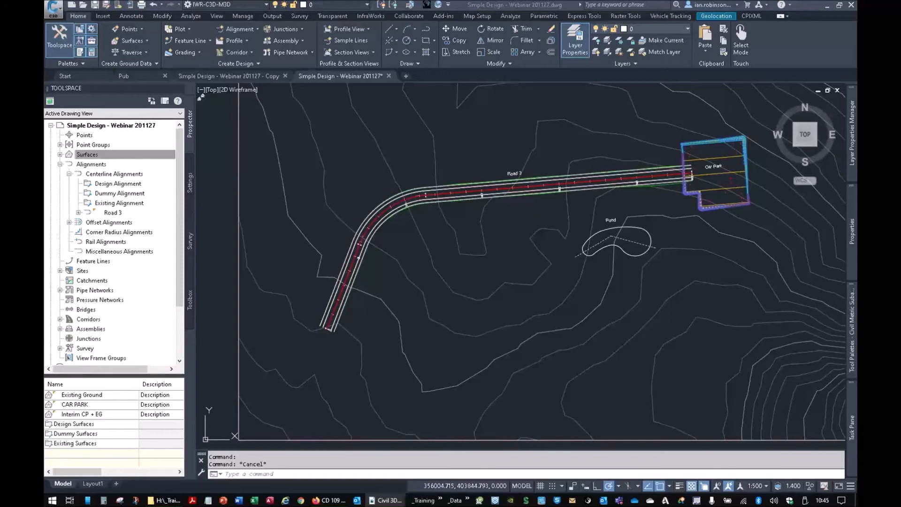
- Search the installed Windows apps for "ukie" to locate the Civil 3D 2021 UKIE shortcut
{"action": "key", "text": "super"}
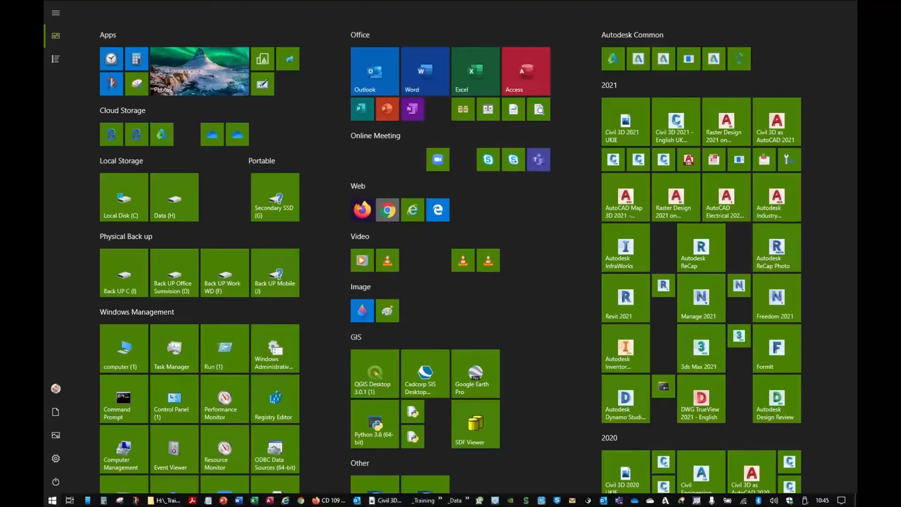
{"action": "type", "text": "ukie"}
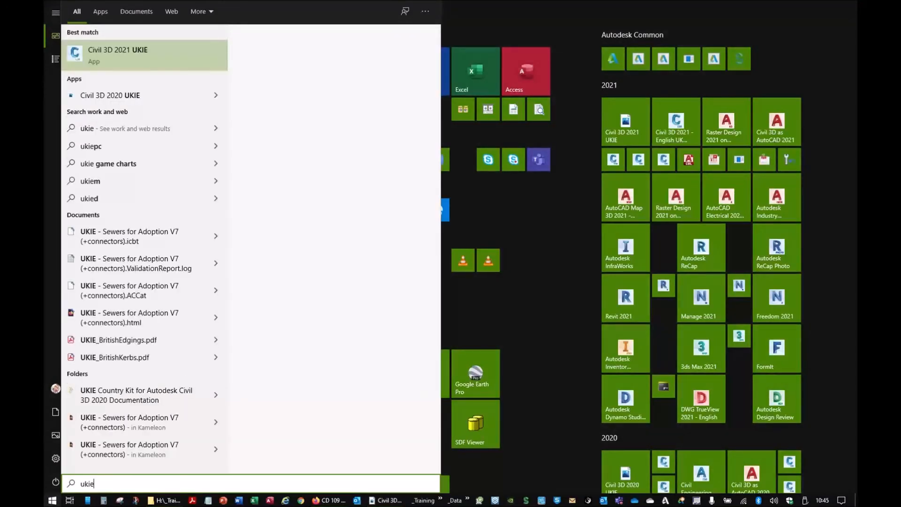
{"action": "left_click", "coordinate": [150, 57]}
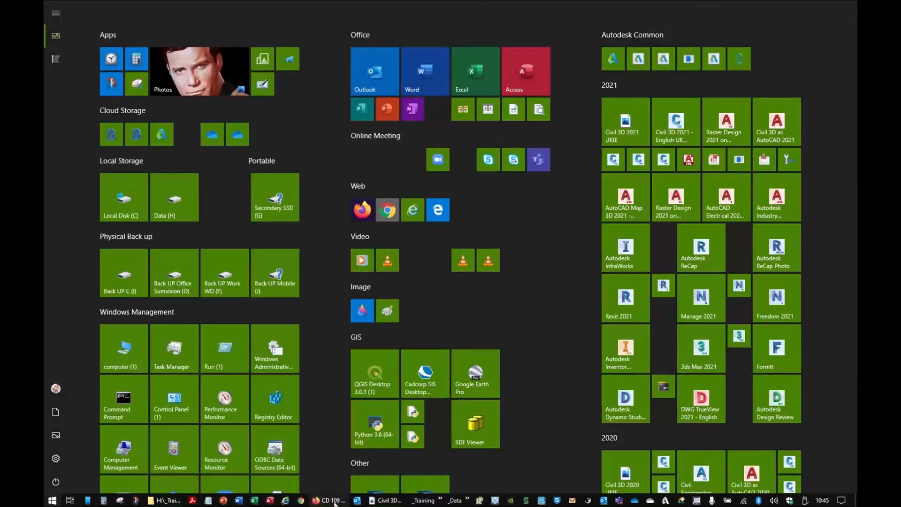
- Switch to Firefox and search DuckDuckGo for "ukie civil 3d" in place of the DMRB design standards query
{"action": "left_click", "coordinate": [334, 500]}
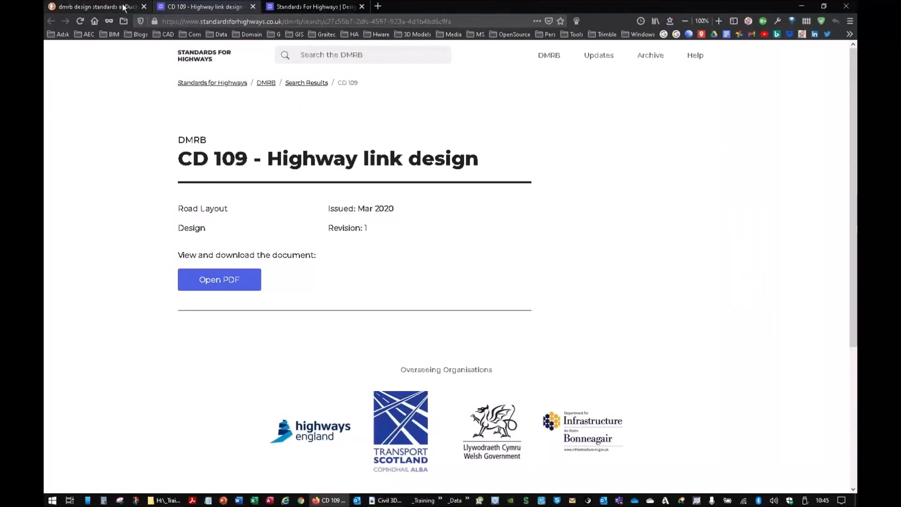
{"action": "left_click", "coordinate": [94, 6]}
{"action": "left_click_drag", "start_coordinate": [203, 59], "coordinate": [125, 60]}
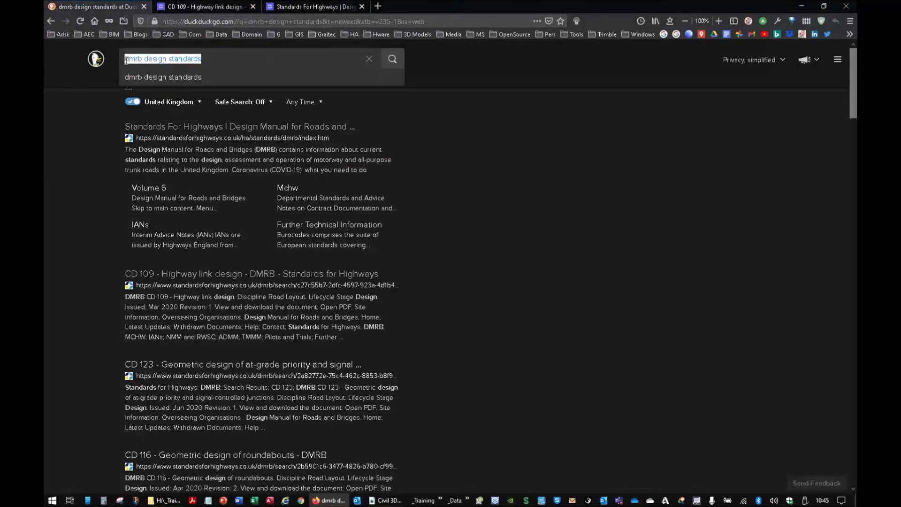
{"action": "type", "text": "u"}
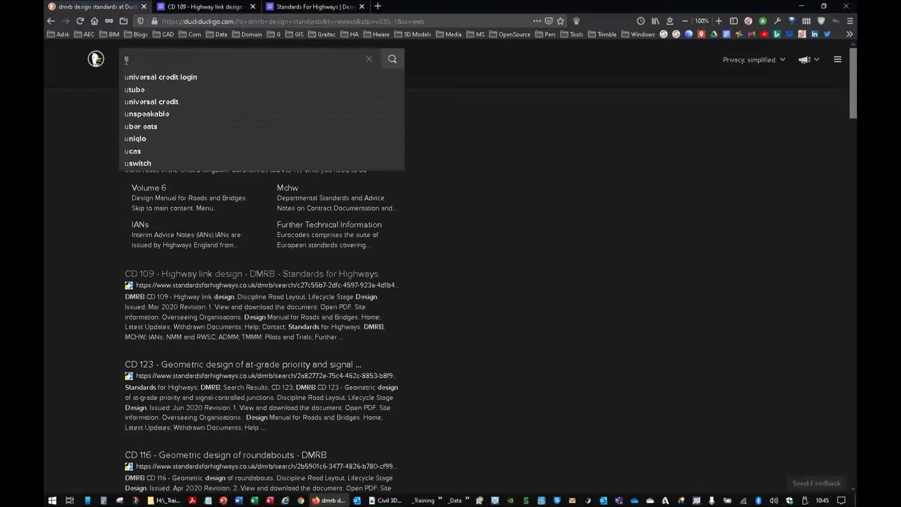
{"action": "type", "text": "kie civi"}
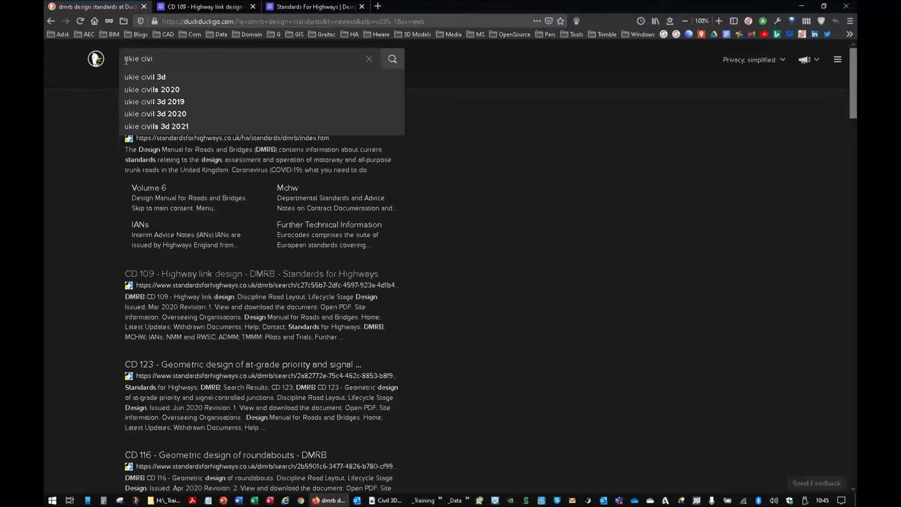
{"action": "type", "text": "l"}
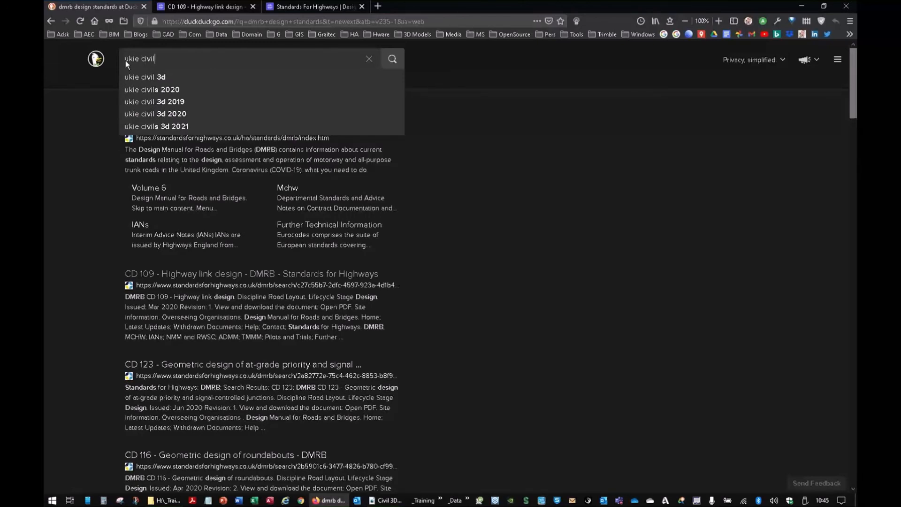
{"action": "left_click", "coordinate": [142, 81]}
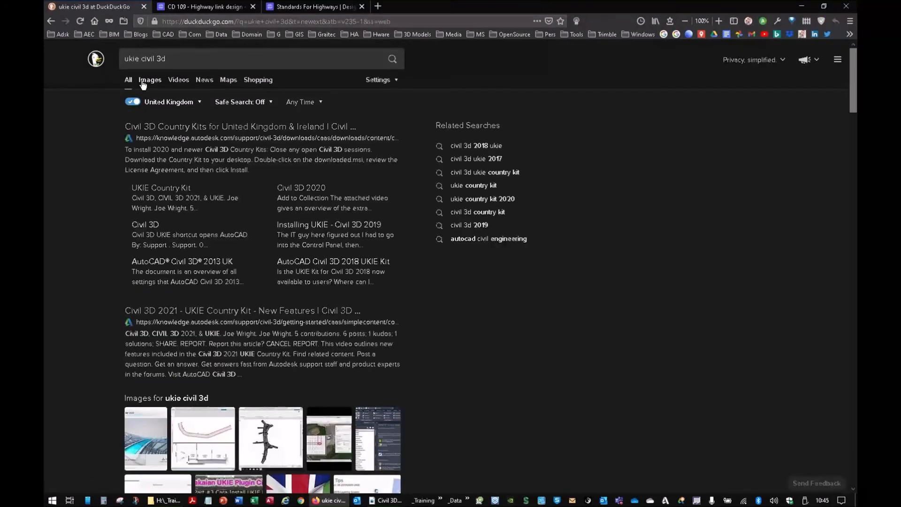
- Open the Autodesk page of Civil 3D Country Kits for United Kingdom & Ireland, examine the 2021 downloads, and return to Civil 3D
{"action": "left_click", "coordinate": [198, 127]}
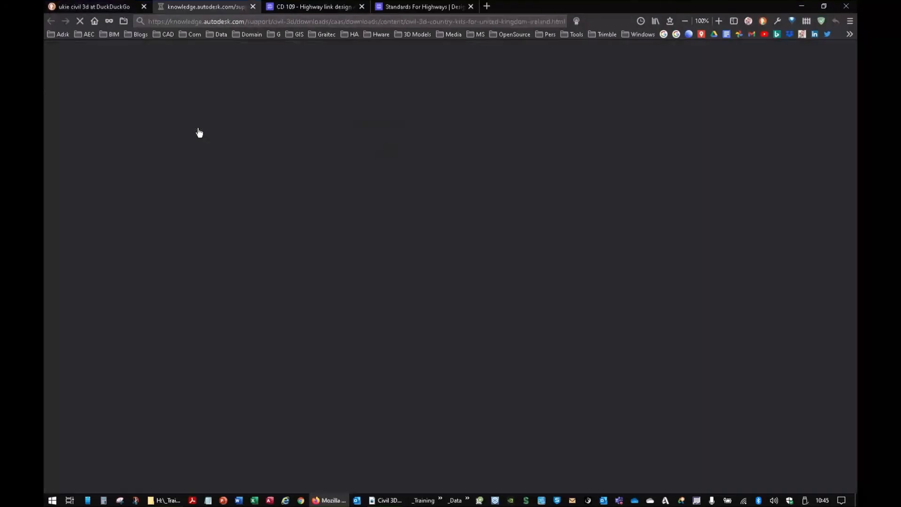
{"action": "scroll", "coordinate": [286, 218], "scroll_direction": "down", "scroll_amount": 7}
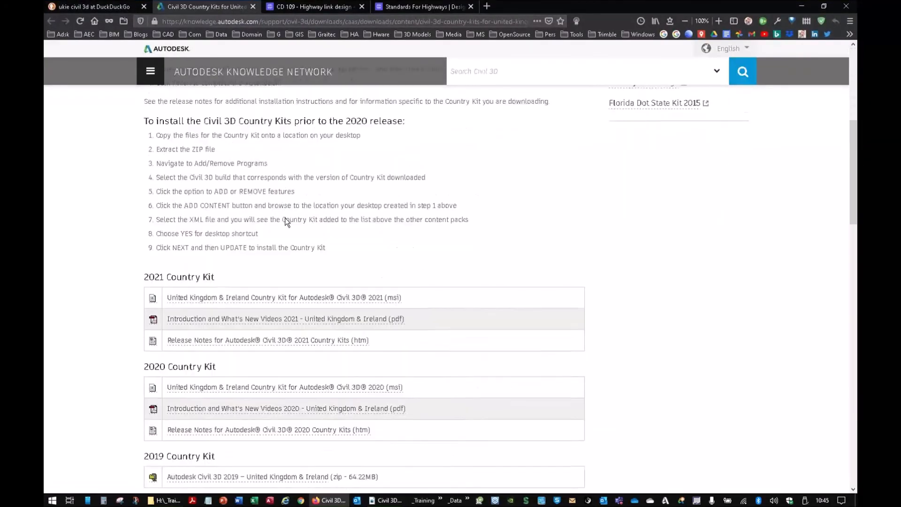
{"action": "left_click", "coordinate": [265, 272]}
{"action": "left_click", "coordinate": [367, 253]}
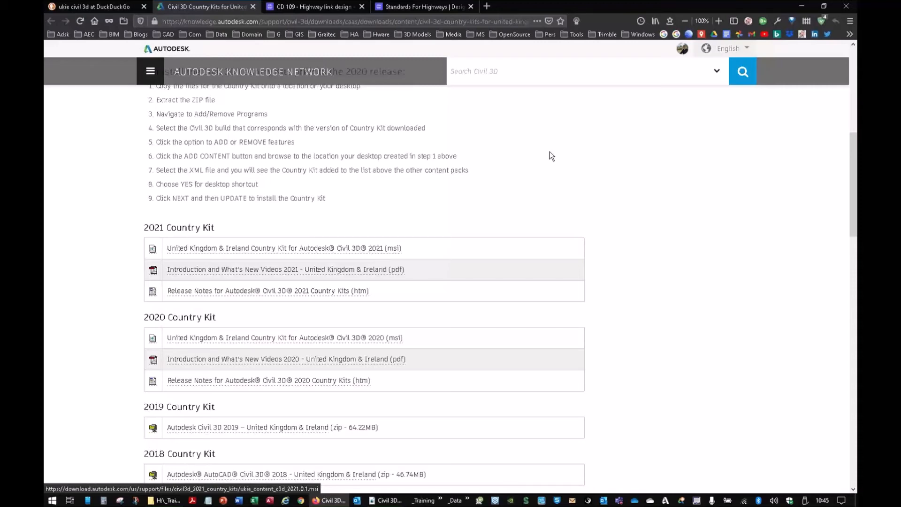
{"action": "left_click", "coordinate": [804, 5]}
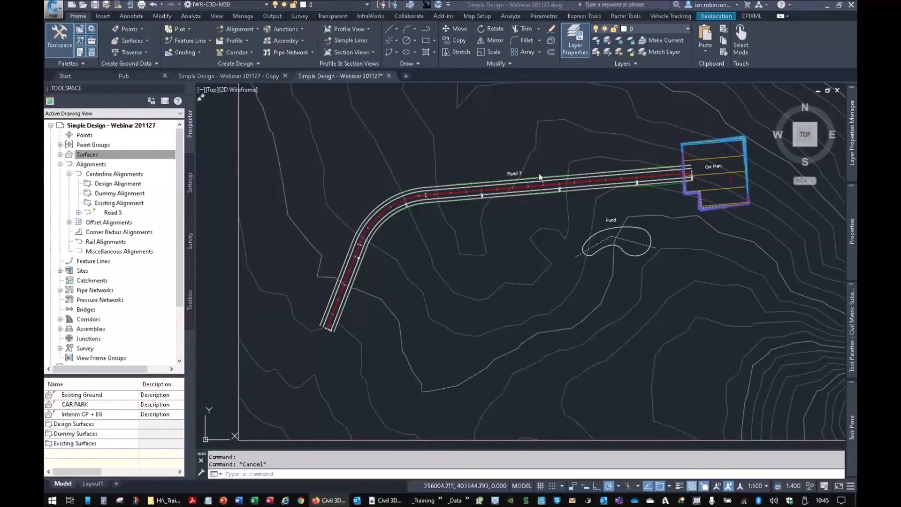
- Examine the pipe network parts lists in the drawing's Toolspace settings and return to the Prospector
{"action": "left_click", "coordinate": [191, 184]}
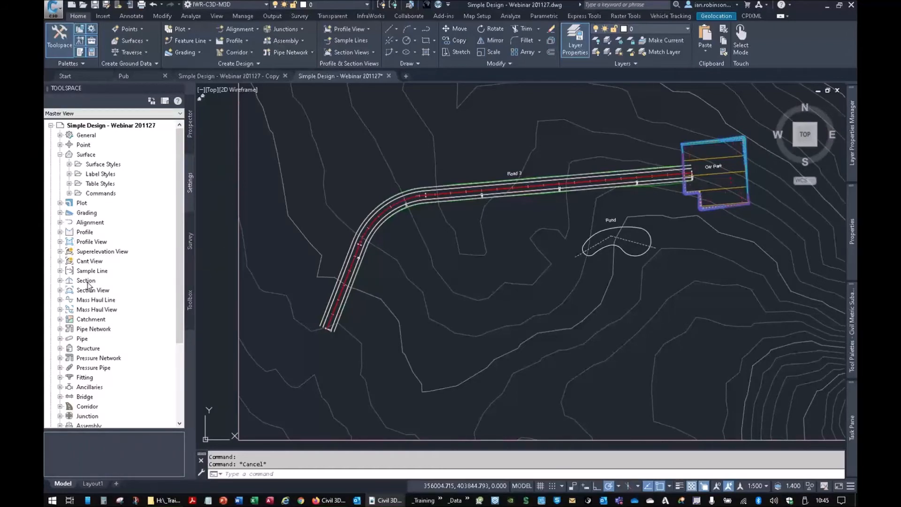
{"action": "left_click", "coordinate": [60, 328]}
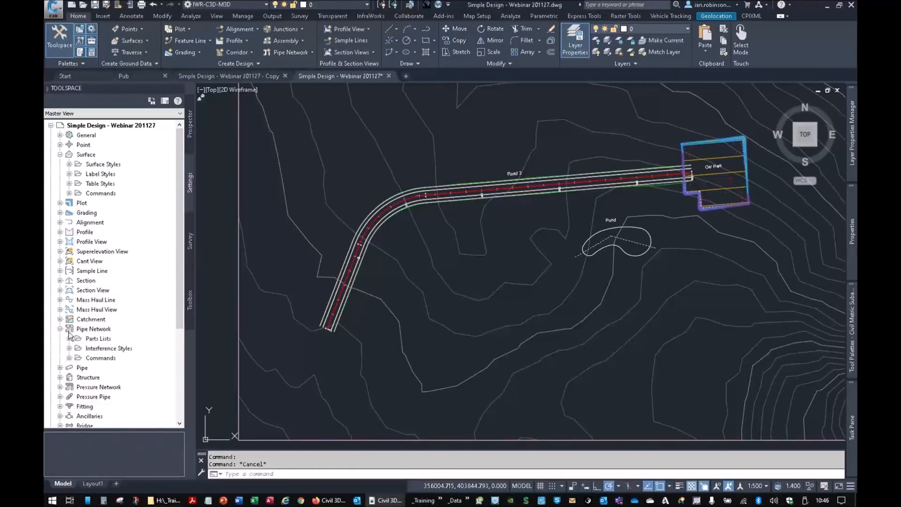
{"action": "left_click", "coordinate": [69, 338]}
{"action": "scroll", "coordinate": [131, 303], "scroll_direction": "down", "scroll_amount": 2}
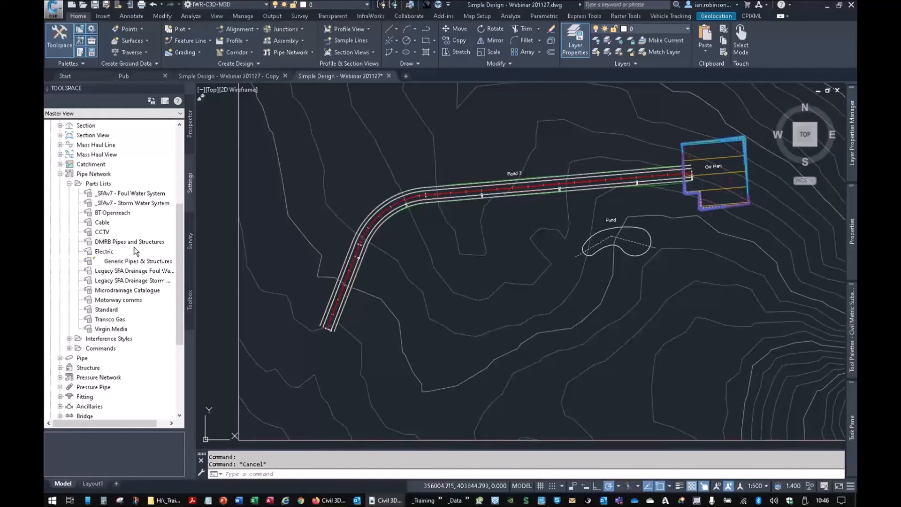
{"action": "left_click", "coordinate": [190, 122]}
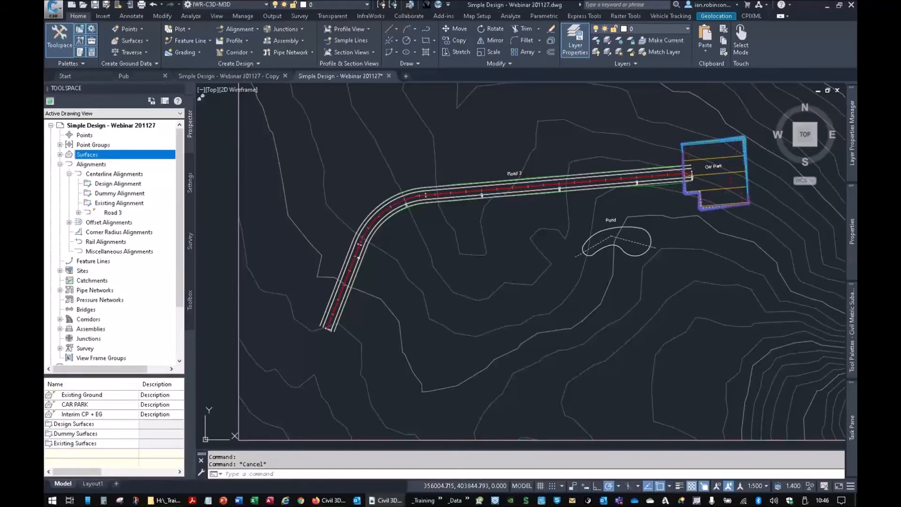
{"action": "mouse_move", "coordinate": [852, 329]}
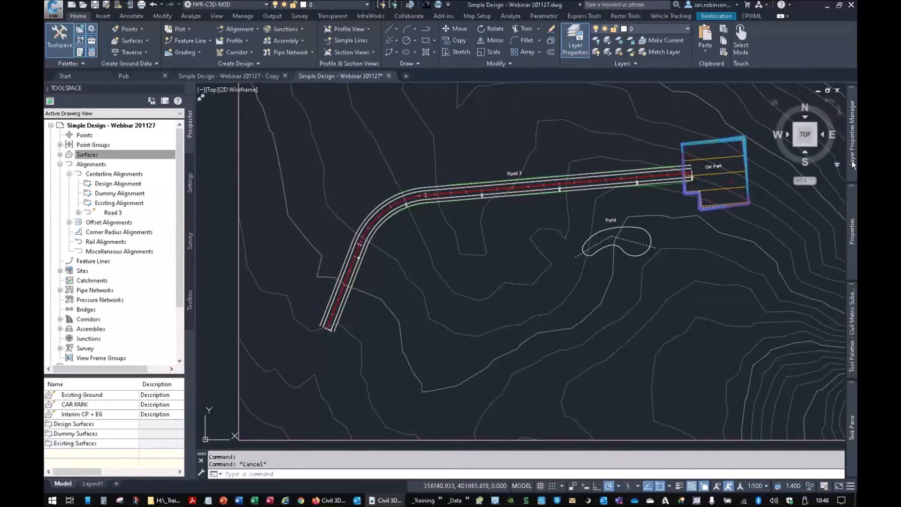
{"action": "mouse_move", "coordinate": [852, 160]}
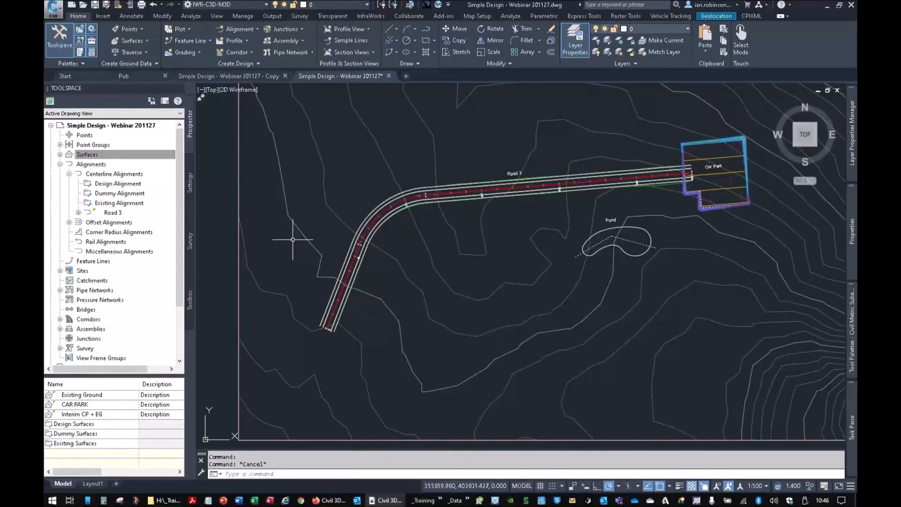
{"action": "mouse_move", "coordinate": [293, 239]}
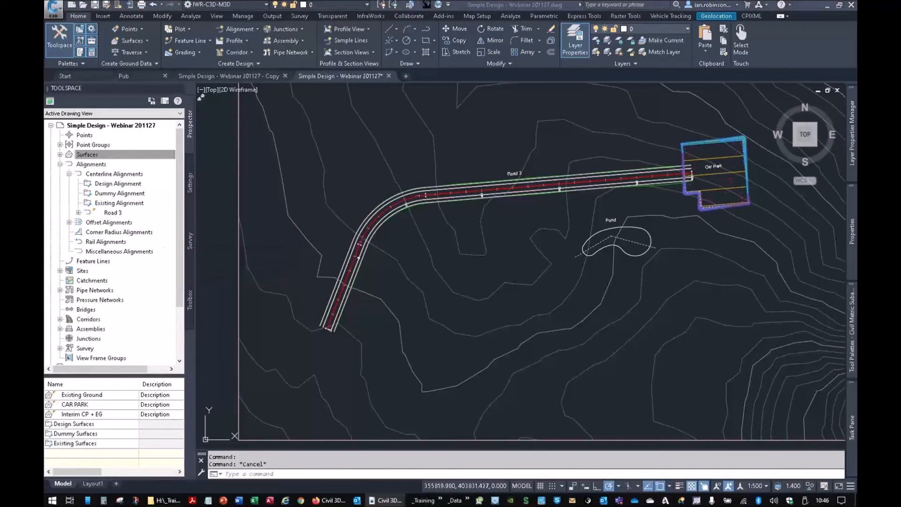
{"action": "key", "text": "shift+F5"}
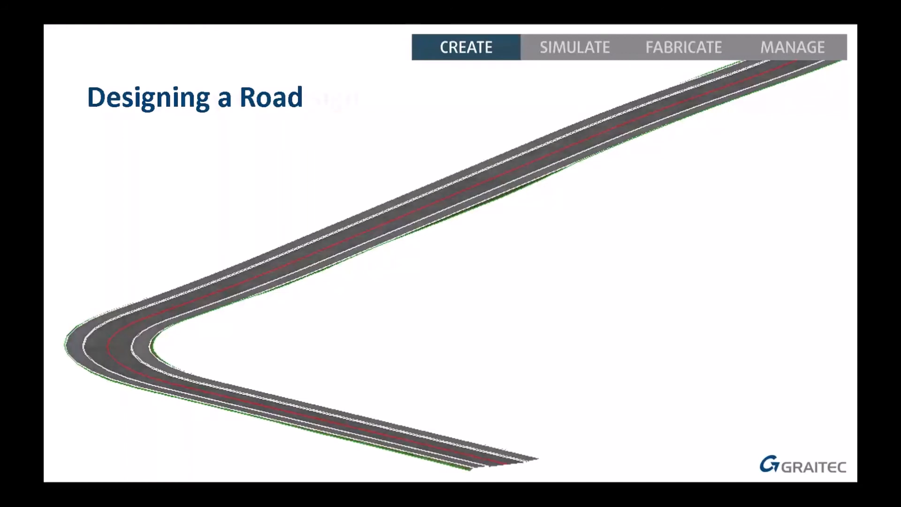
{"action": "key", "text": "Right"}
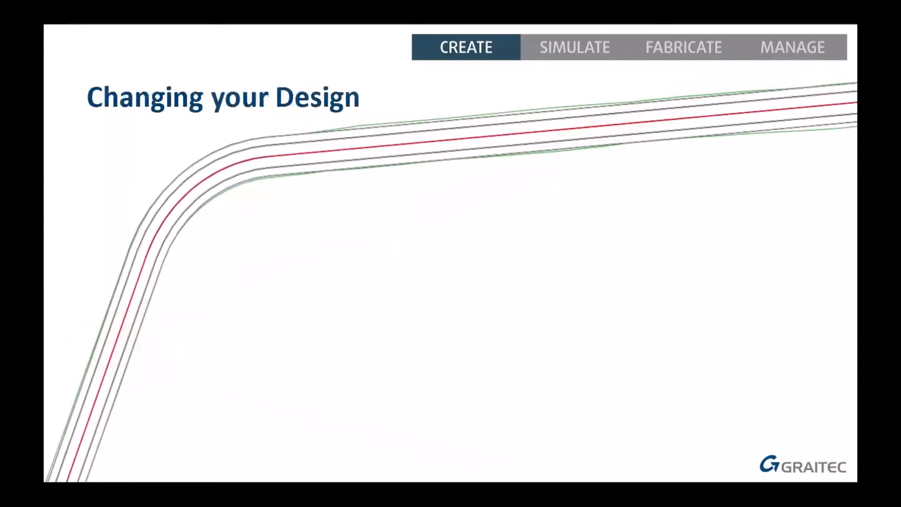
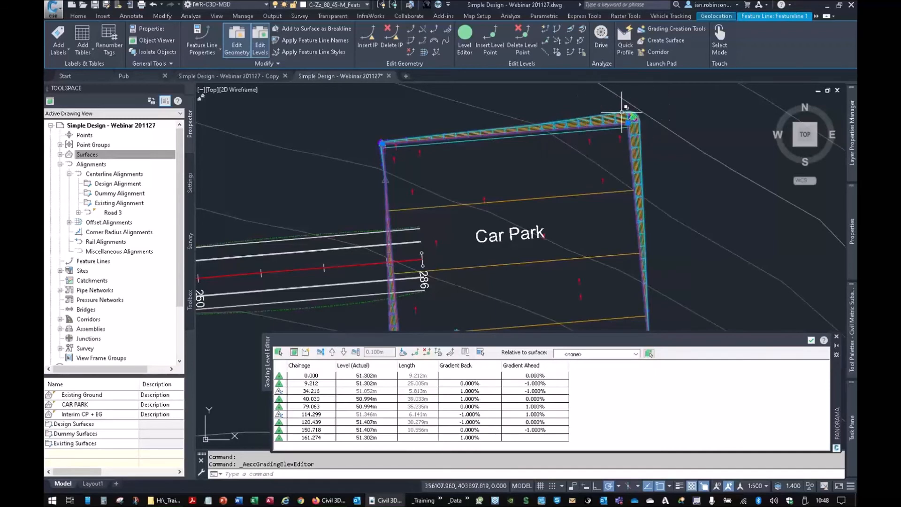
- Raise all levels of the car park feature line by 0.100 m and open the grading volume tools for the CAR PARK group
{"action": "left_click", "coordinate": [333, 352]}
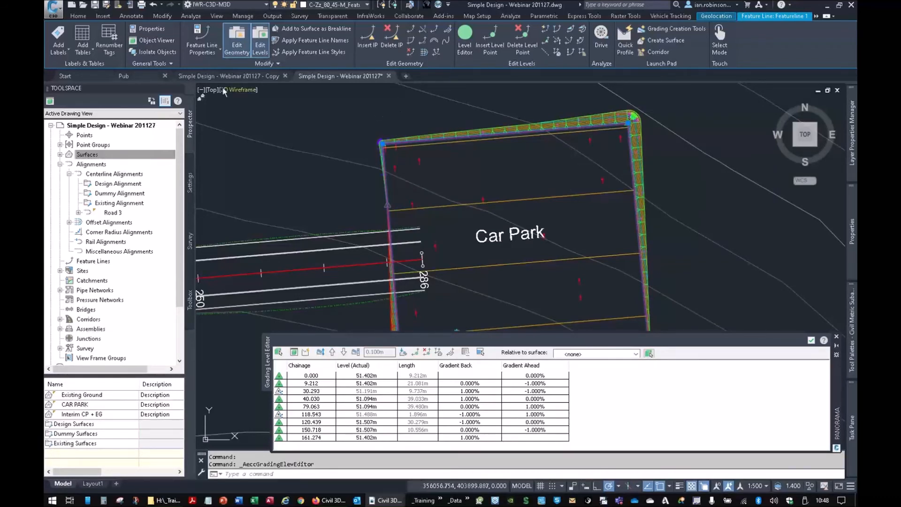
{"action": "left_click", "coordinate": [76, 17]}
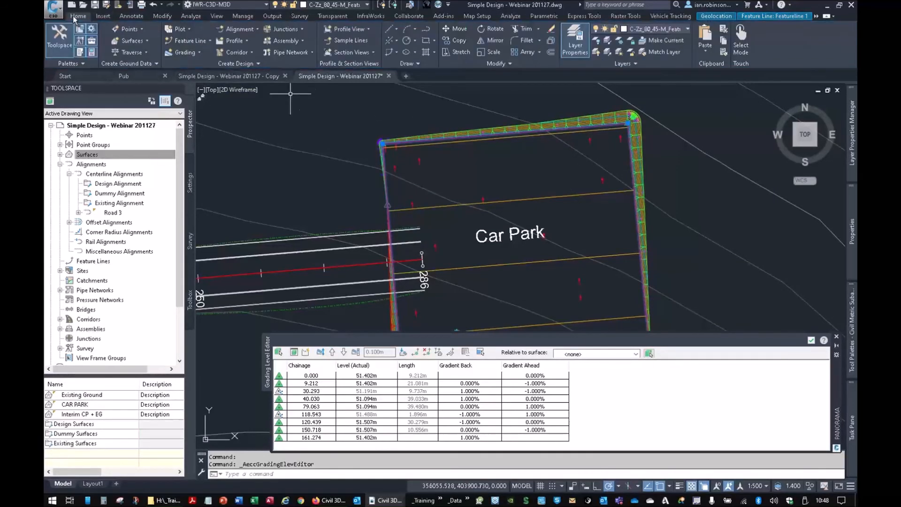
{"action": "left_click", "coordinate": [195, 54]}
{"action": "left_click", "coordinate": [184, 65]}
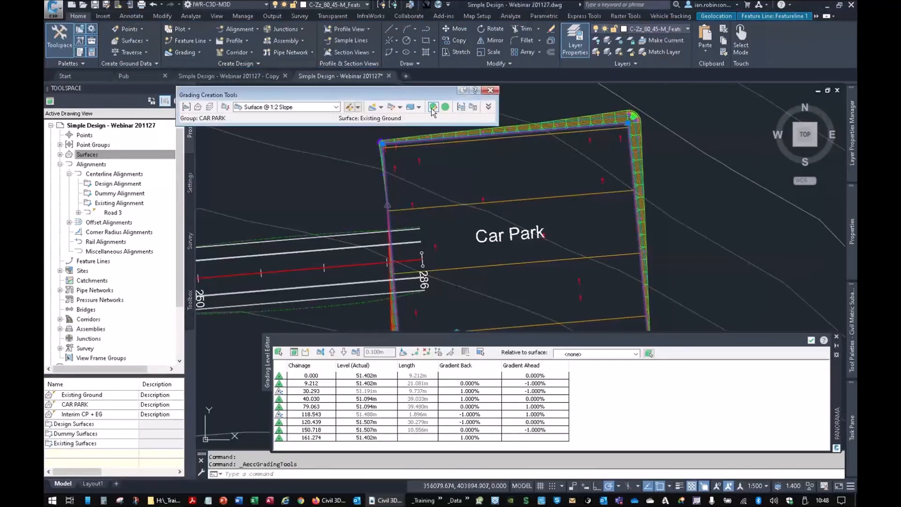
{"action": "left_click", "coordinate": [410, 107]}
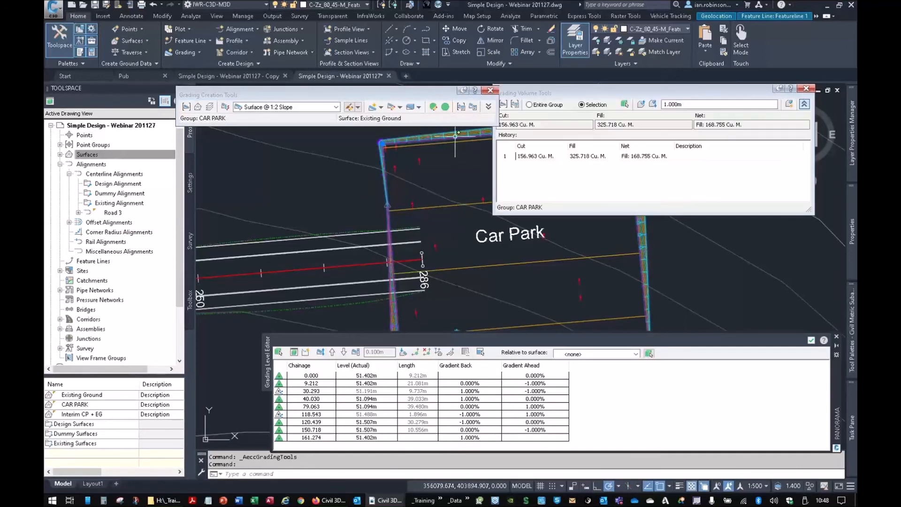
{"action": "key", "text": "ctrl"}
{"action": "key", "text": "ctrl"}
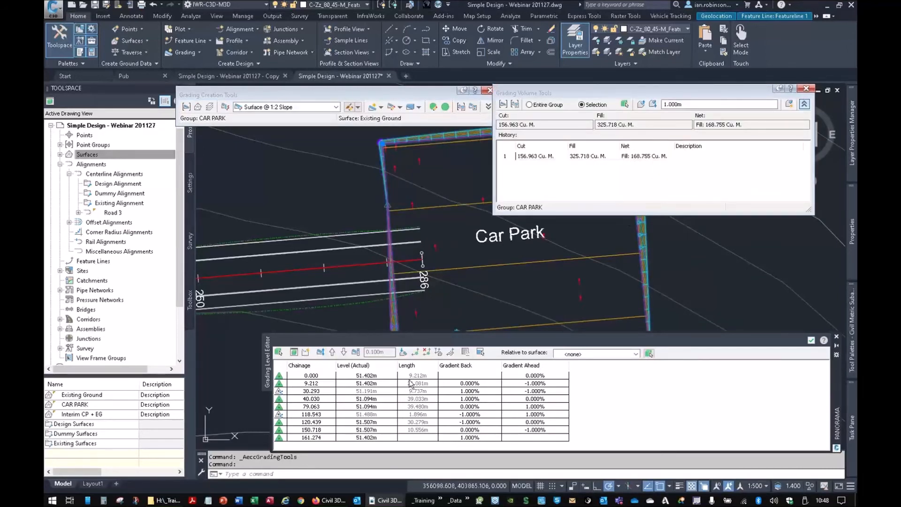
- Raise the car park feature line another 0.100 m, compare the cut and fill volumes, and close the grading volume tools
{"action": "left_click", "coordinate": [333, 352]}
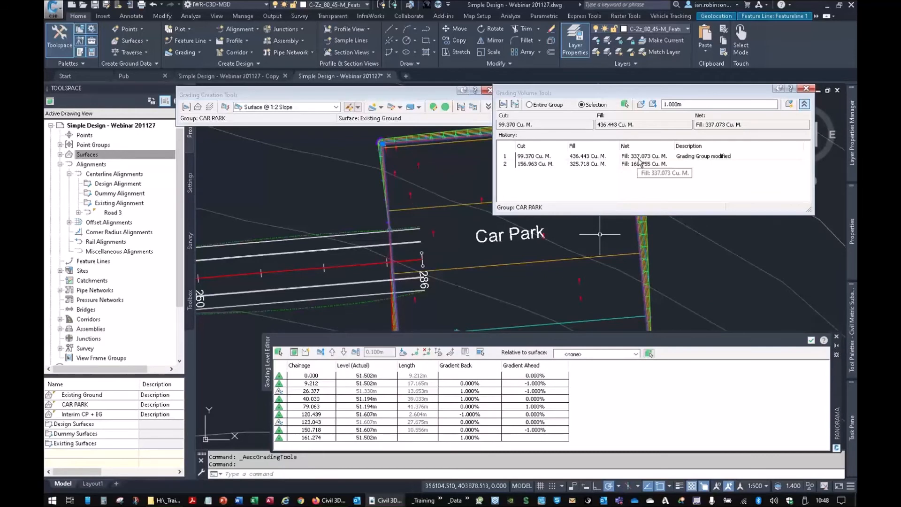
{"action": "left_click", "coordinate": [807, 89]}
{"action": "key", "text": "Escape"}
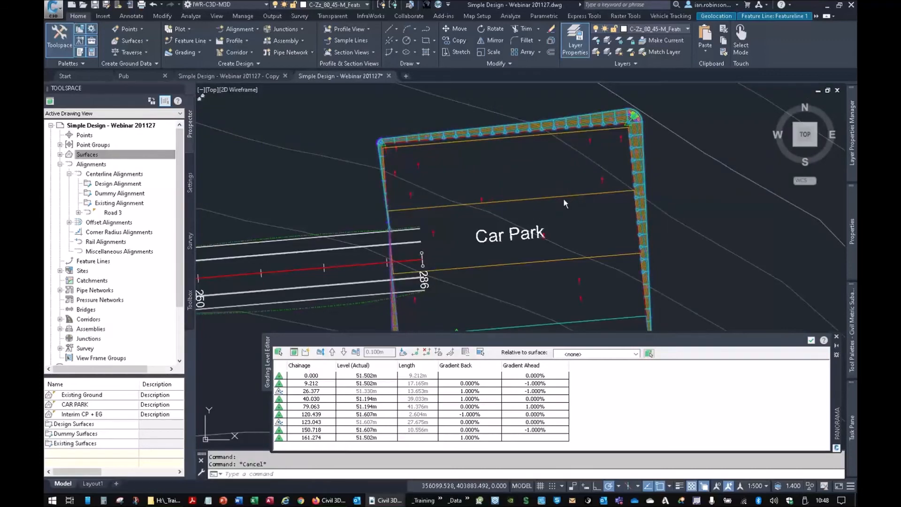
- Add a spot level label to the CAR PARK surface just above the Car Park text
{"action": "left_click", "coordinate": [564, 202]}
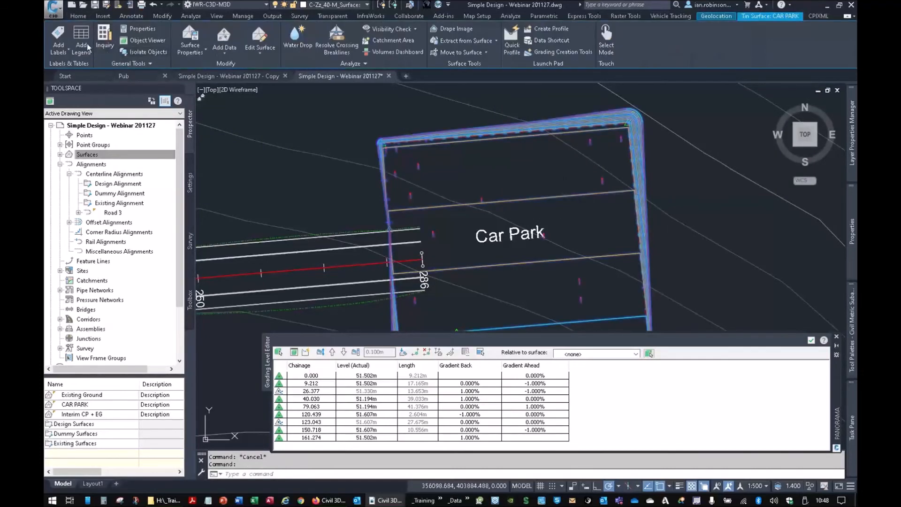
{"action": "left_click", "coordinate": [61, 50]}
{"action": "left_click", "coordinate": [74, 105]}
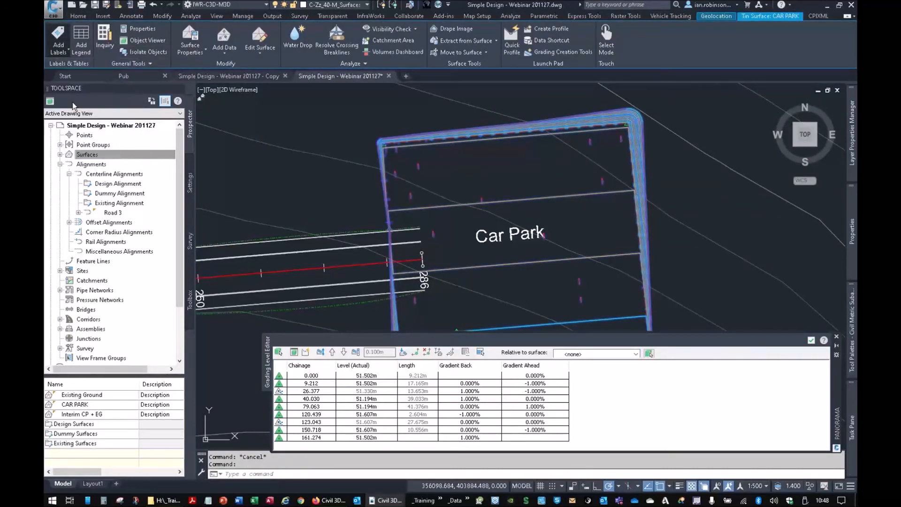
{"action": "left_click", "coordinate": [526, 181]}
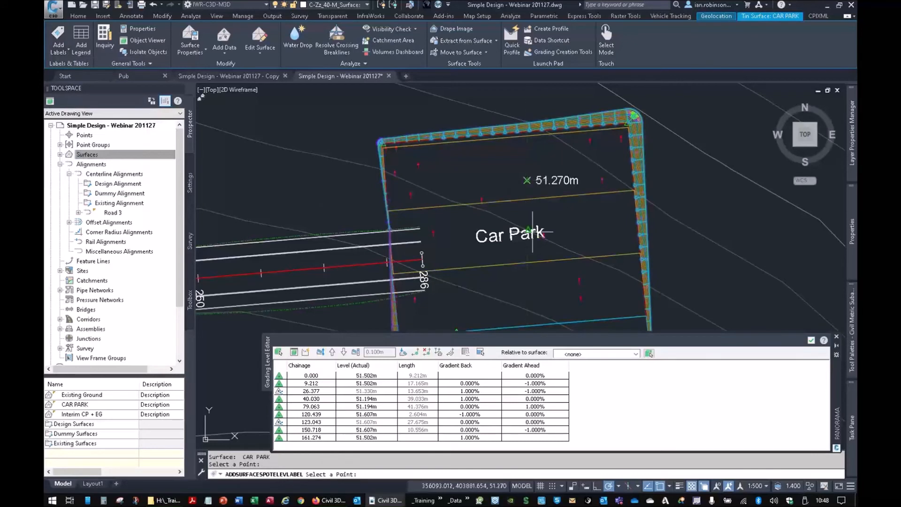
{"action": "key", "text": "Escape"}
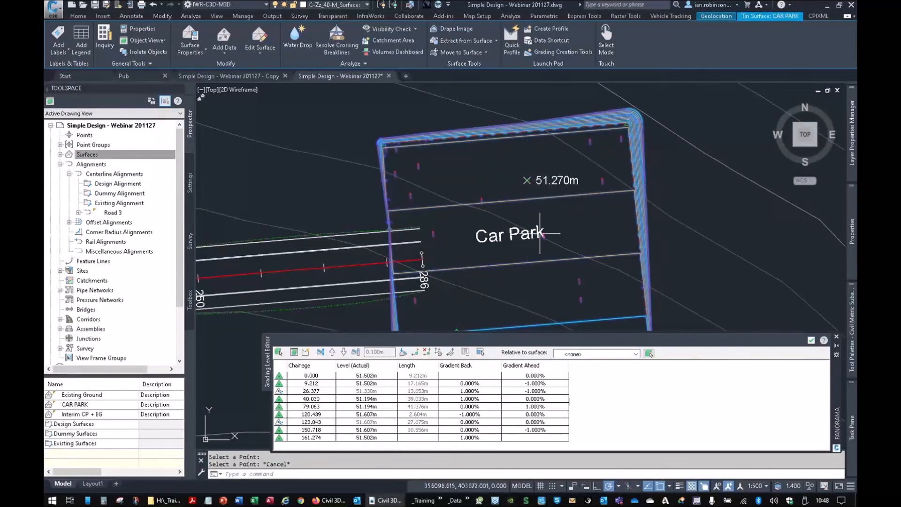
- Raise the car park feature line by 0.200 m and lower it by 0.300 m in 0.100 m increments, closing the level editor
{"action": "mouse_move", "coordinate": [527, 186]}
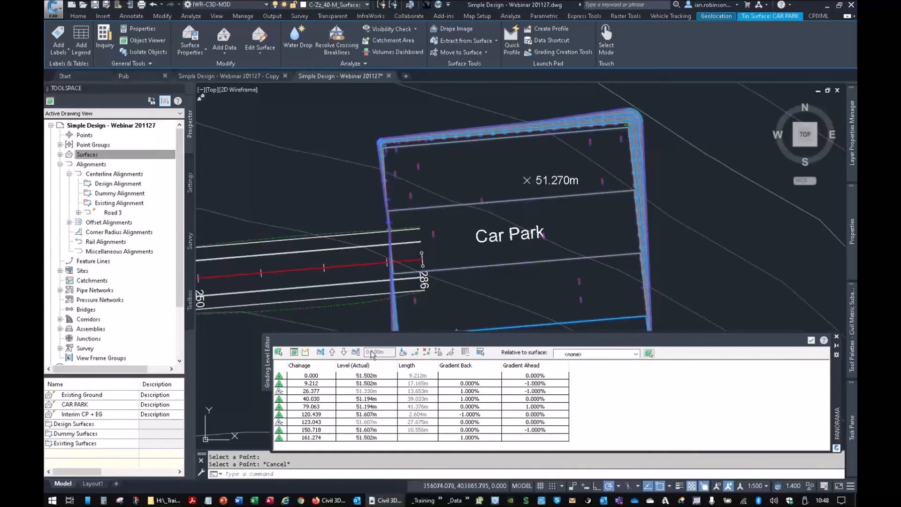
{"action": "left_click", "coordinate": [334, 352]}
{"action": "left_click", "coordinate": [334, 353]}
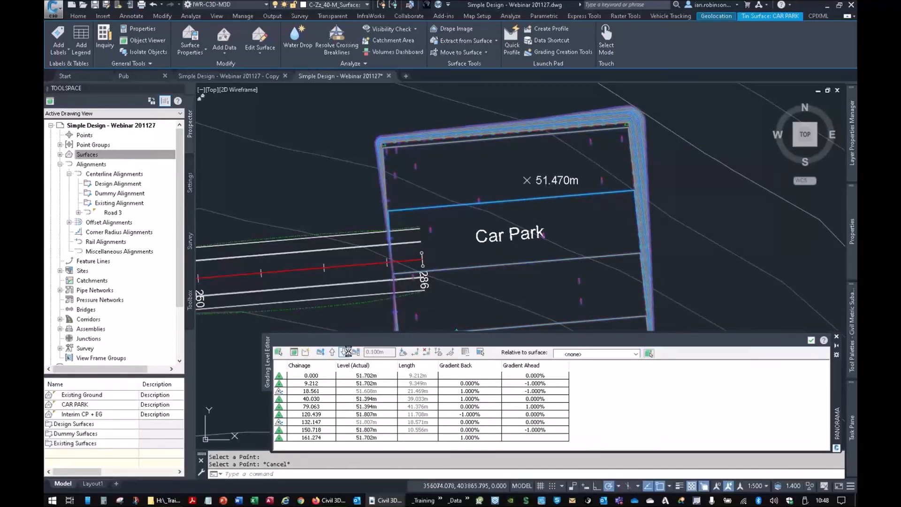
{"action": "left_click", "coordinate": [347, 352]}
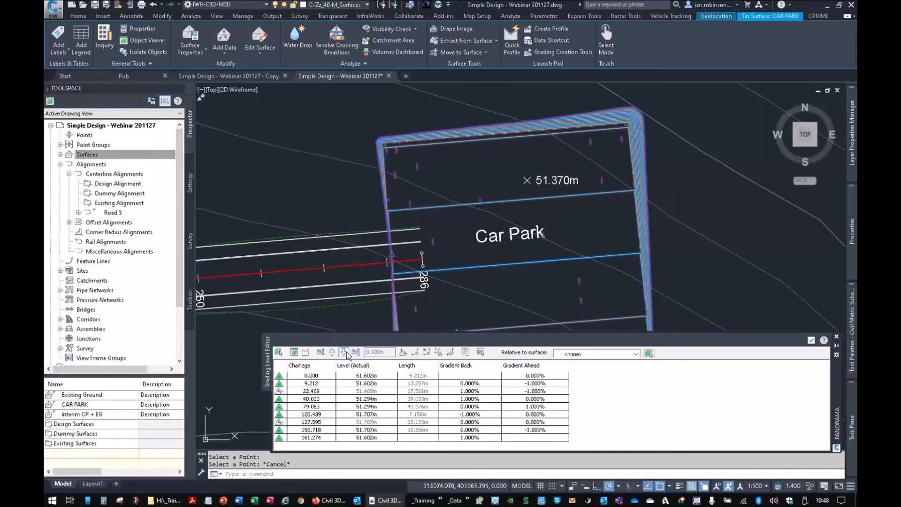
{"action": "left_click", "coordinate": [347, 352]}
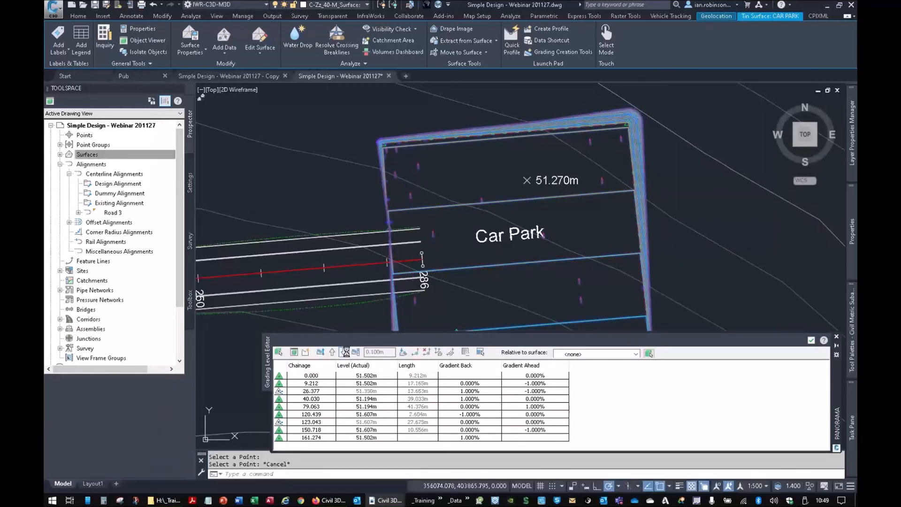
{"action": "left_click", "coordinate": [346, 353]}
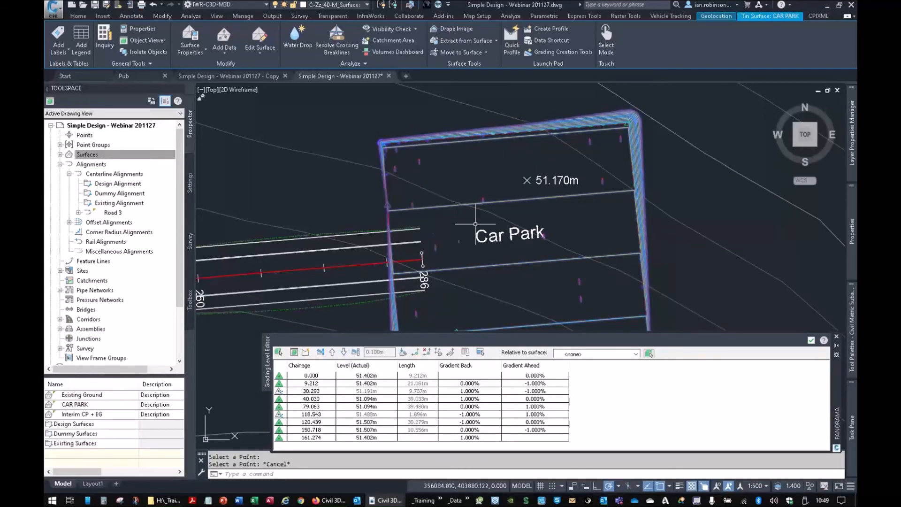
{"action": "scroll", "coordinate": [476, 224], "scroll_direction": "down", "scroll_amount": 4}
{"action": "left_click", "coordinate": [812, 340]}
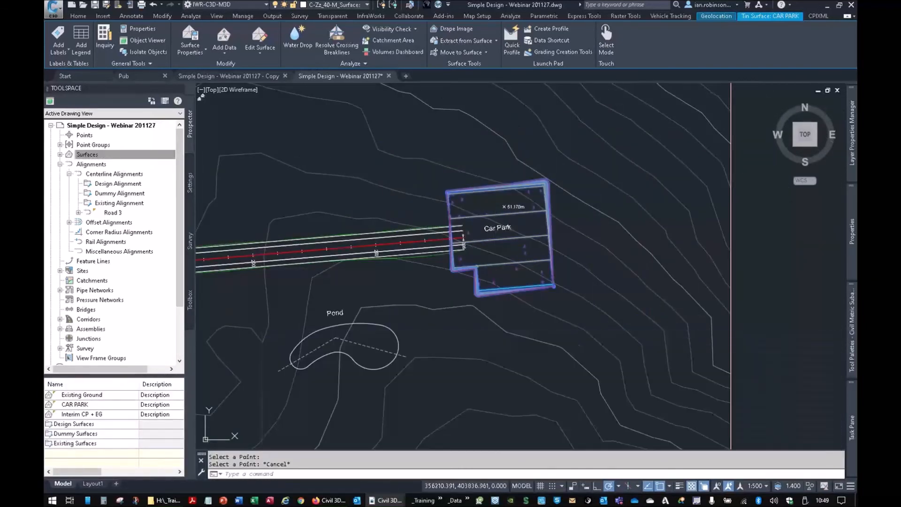
{"action": "key", "text": "Escape"}
- Examine the rebuild options of the Road 3 corridor and the Existing Ground surface
{"action": "middle_click_drag", "start_coordinate": [470, 240], "coordinate": [630, 224]}
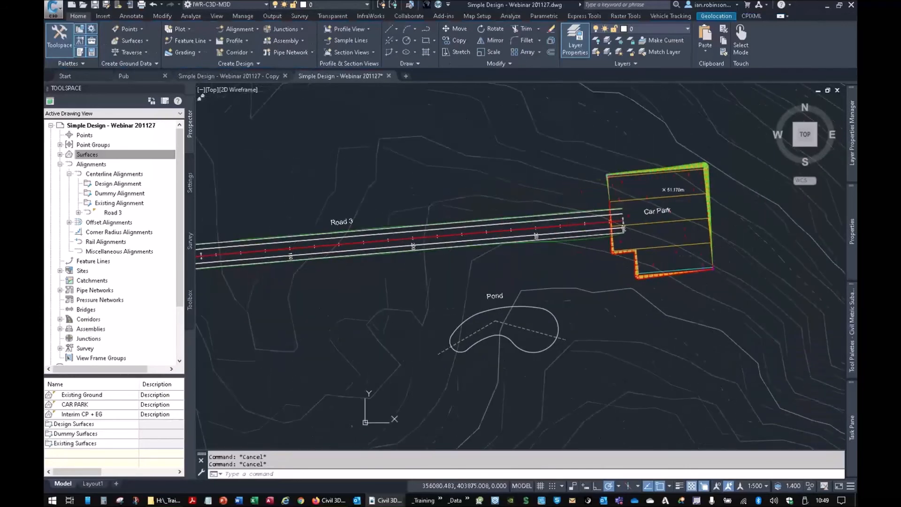
{"action": "middle_click_drag", "start_coordinate": [296, 252], "coordinate": [466, 249]}
{"action": "scroll", "coordinate": [463, 237], "scroll_direction": "up", "scroll_amount": 6}
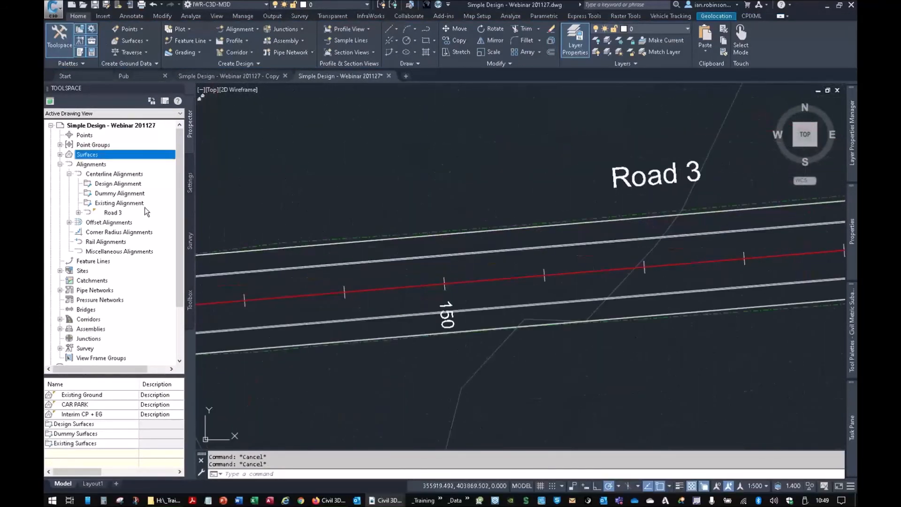
{"action": "left_click", "coordinate": [60, 319]}
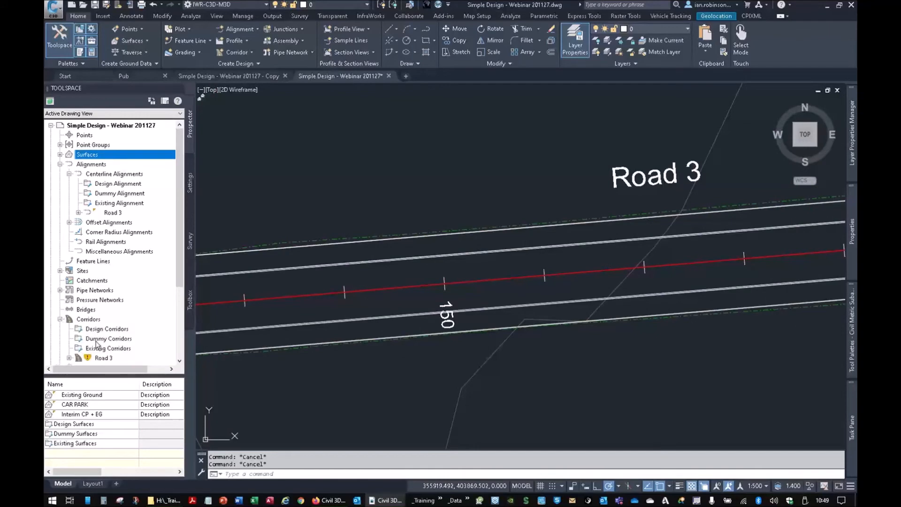
{"action": "scroll", "coordinate": [97, 345], "scroll_direction": "down", "scroll_amount": 3}
{"action": "left_click", "coordinate": [101, 271]}
{"action": "right_click", "coordinate": [100, 272]}
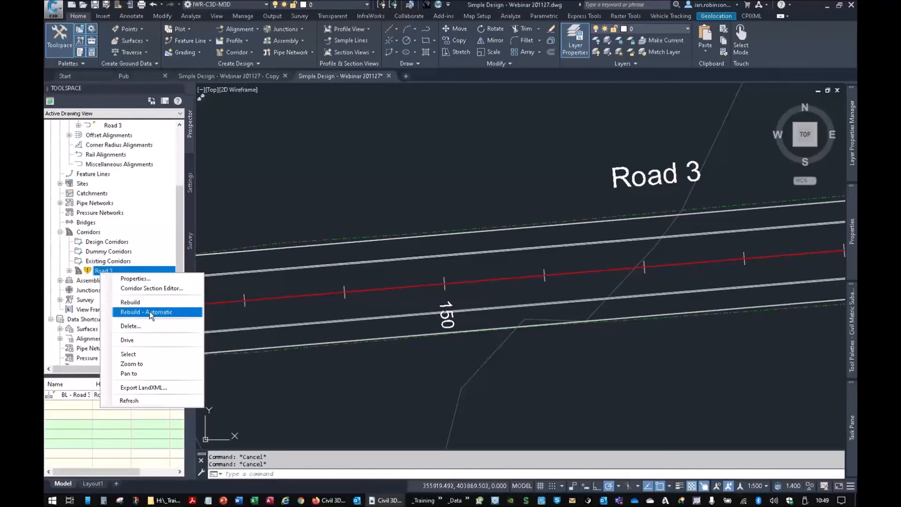
{"action": "left_click", "coordinate": [107, 156]}
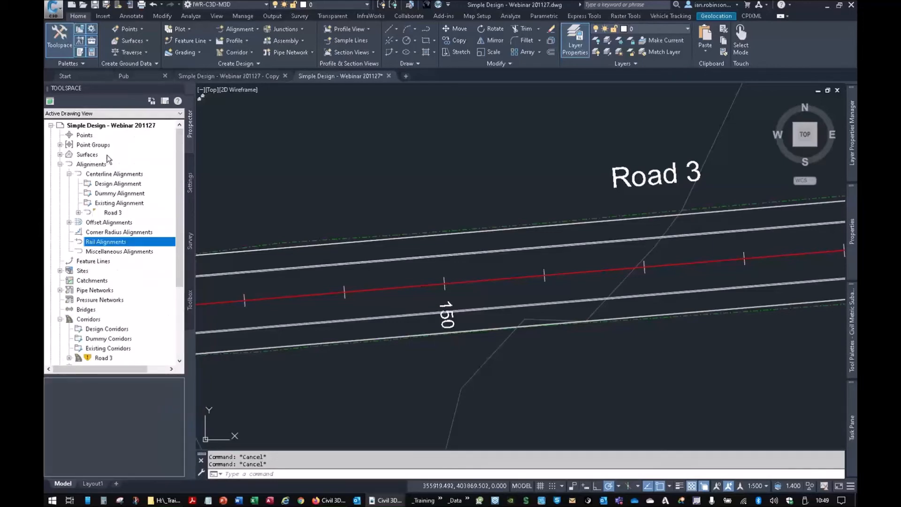
{"action": "left_click", "coordinate": [61, 154]}
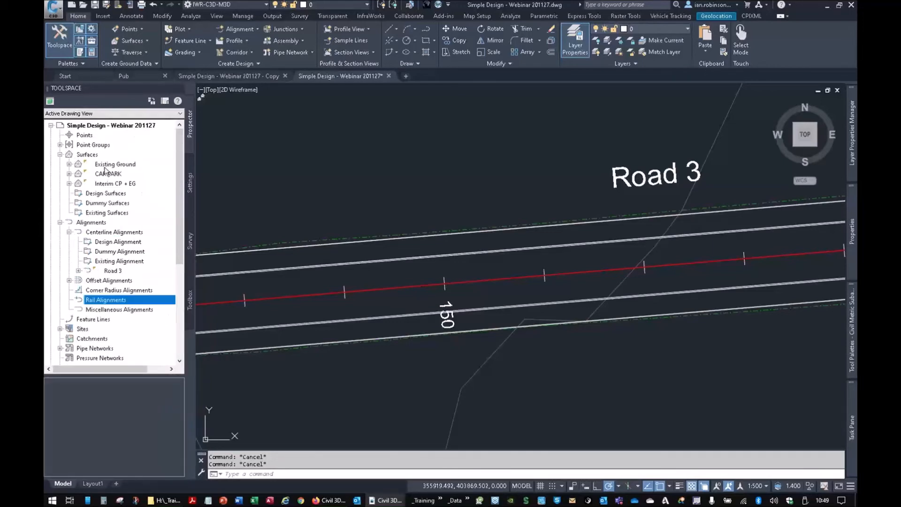
{"action": "right_click", "coordinate": [105, 166]}
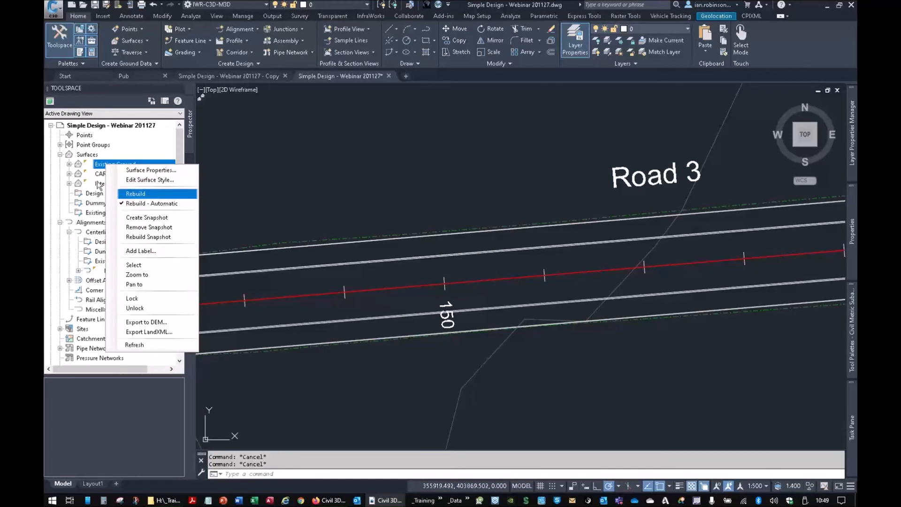
{"action": "left_click", "coordinate": [94, 167]}
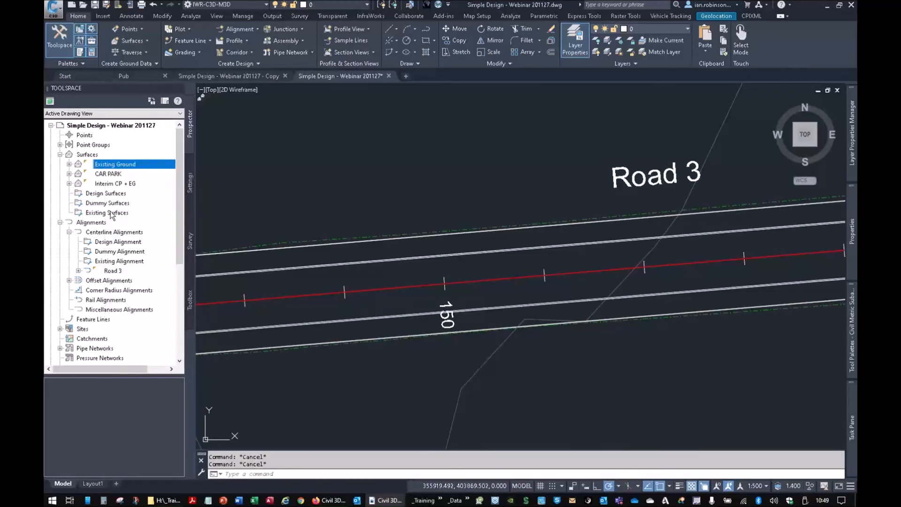
- Rebuild the out-of-date Road 3 corridor
{"action": "scroll", "coordinate": [115, 258], "scroll_direction": "down", "scroll_amount": 4}
{"action": "right_click", "coordinate": [102, 300]}
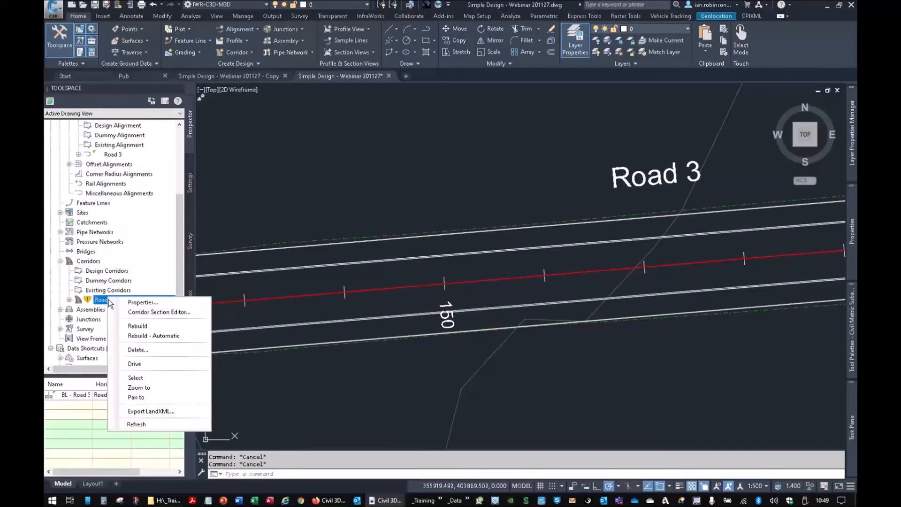
{"action": "left_click", "coordinate": [137, 329]}
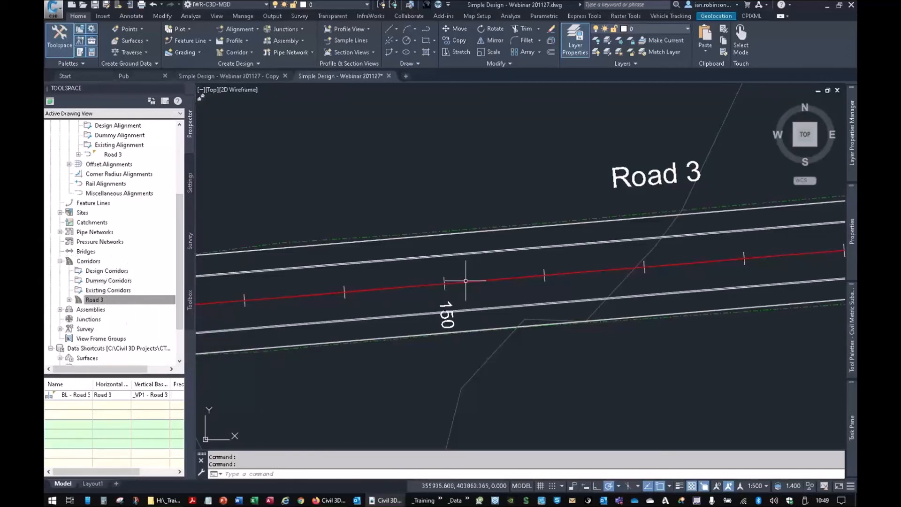
- Stretch the start point of the Road 3 alignment westward to about 355824, 403786 and rebuild the corridor to follow it
{"action": "scroll", "coordinate": [573, 255], "scroll_direction": "down", "scroll_amount": 8}
{"action": "scroll", "coordinate": [518, 276], "scroll_direction": "up", "scroll_amount": 5}
{"action": "scroll", "coordinate": [517, 276], "scroll_direction": "up", "scroll_amount": 3}
{"action": "left_click", "coordinate": [581, 229]}
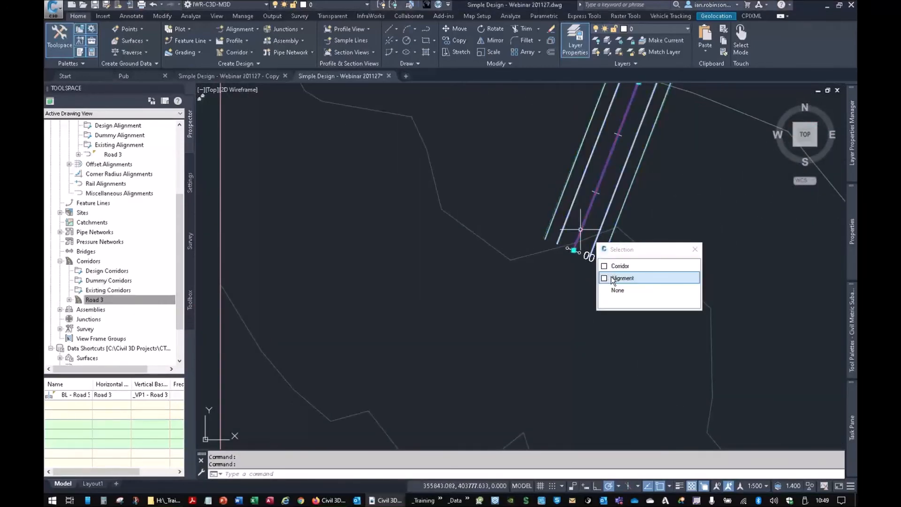
{"action": "left_click", "coordinate": [612, 277]}
{"action": "left_click", "coordinate": [574, 250]}
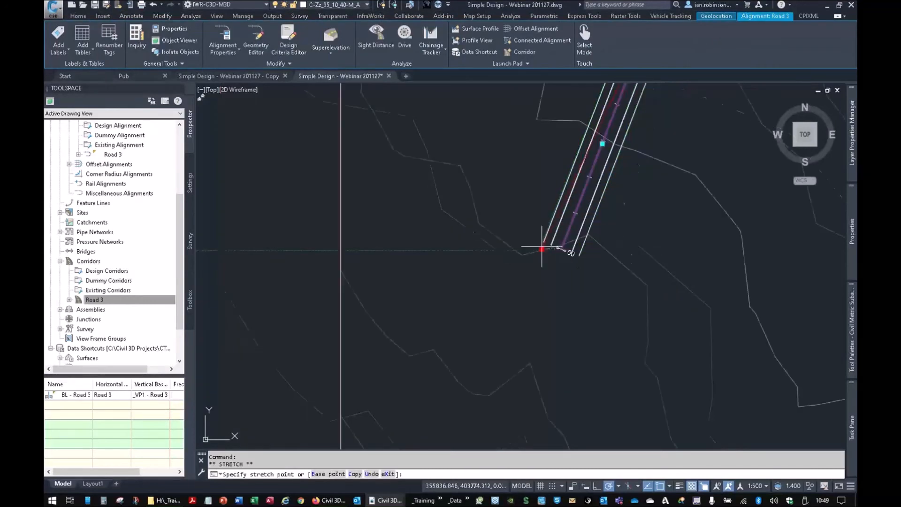
{"action": "scroll", "coordinate": [558, 250], "scroll_direction": "down", "scroll_amount": 4}
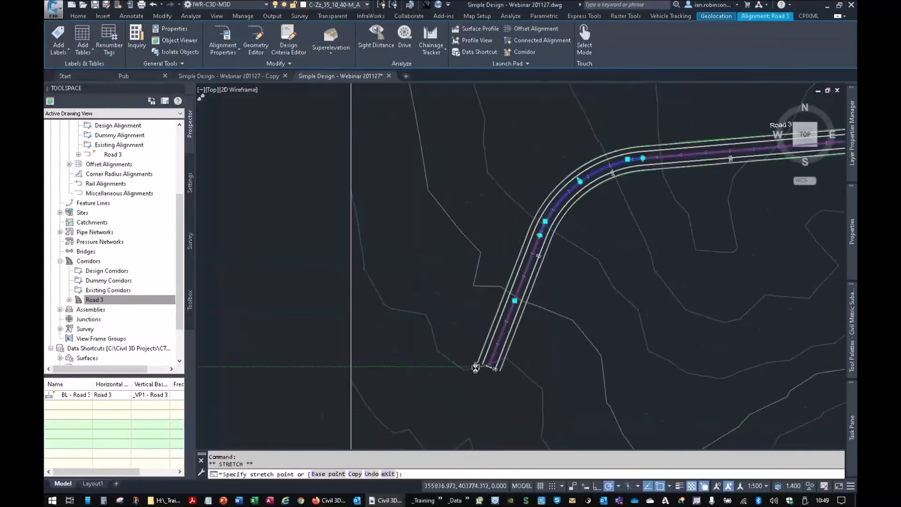
{"action": "left_click", "coordinate": [444, 341]}
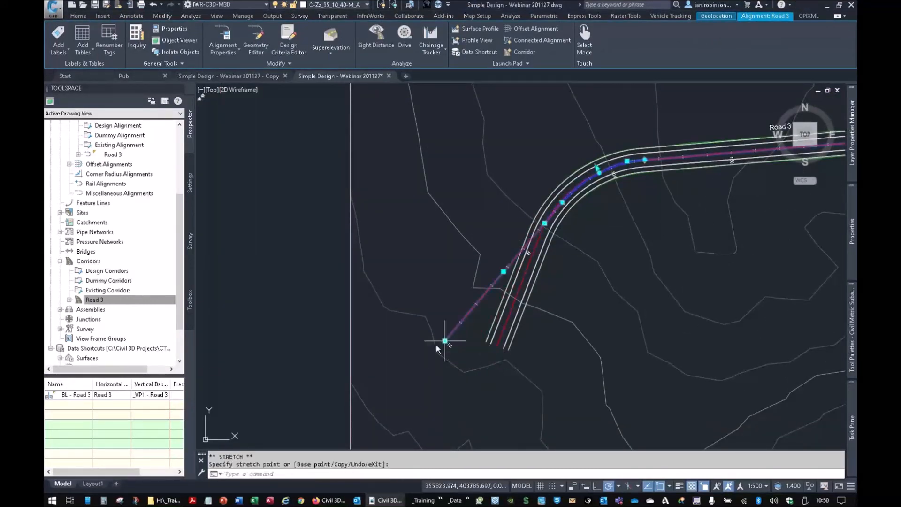
{"action": "right_click", "coordinate": [99, 303]}
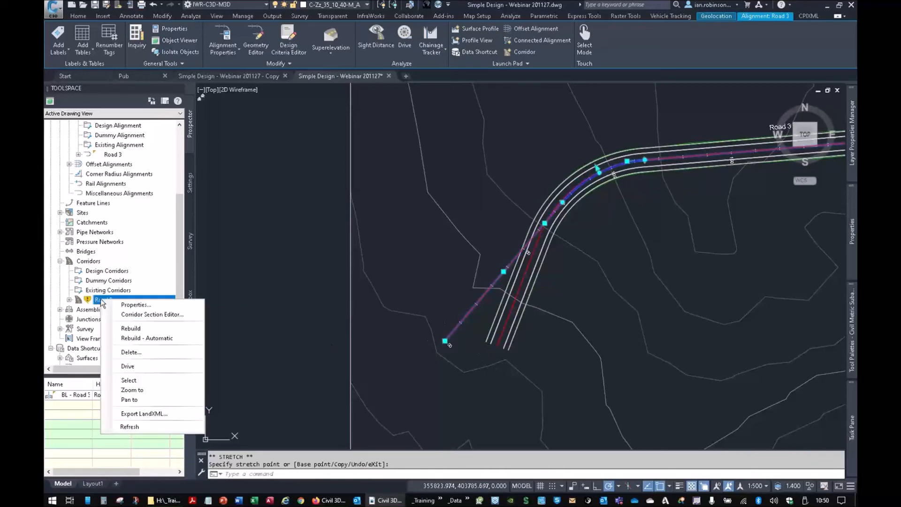
{"action": "left_click", "coordinate": [131, 329]}
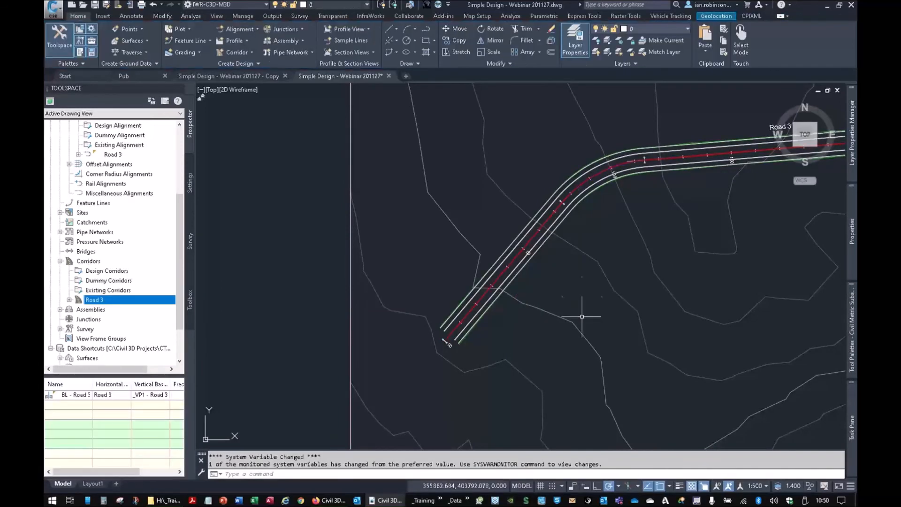
- Dismiss all horizontal-change notifications on the proposed profile in the Road 3 longsection
{"action": "scroll", "coordinate": [582, 317], "scroll_direction": "down", "scroll_amount": 6}
{"action": "middle_click_drag", "start_coordinate": [595, 185], "coordinate": [646, 267]}
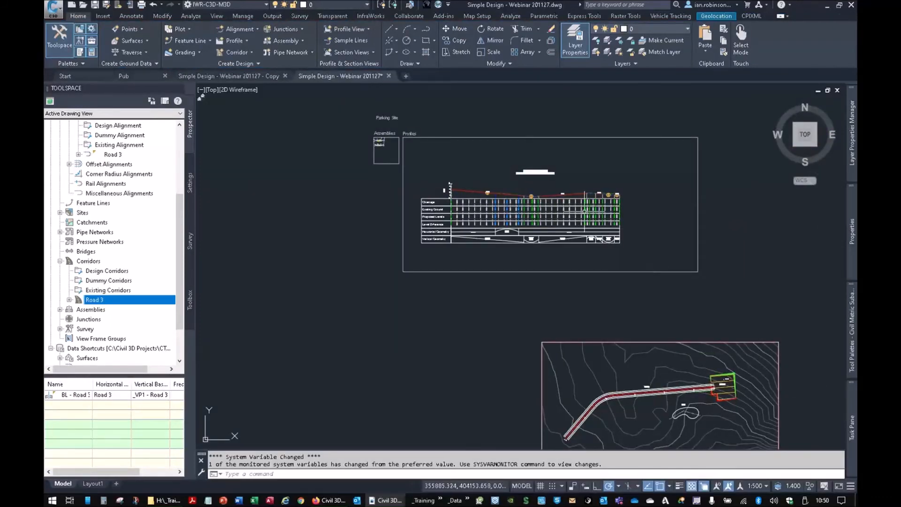
{"action": "scroll", "coordinate": [540, 205], "scroll_direction": "up", "scroll_amount": 6}
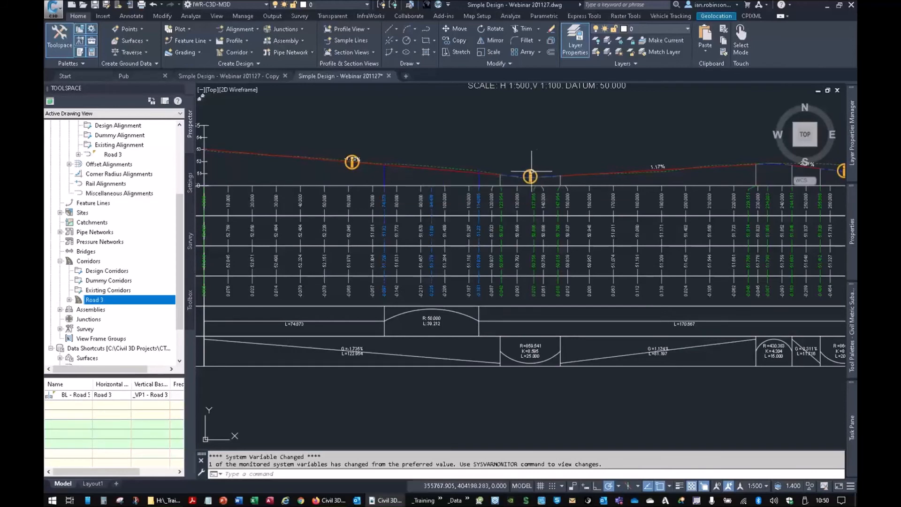
{"action": "mouse_move", "coordinate": [531, 172]}
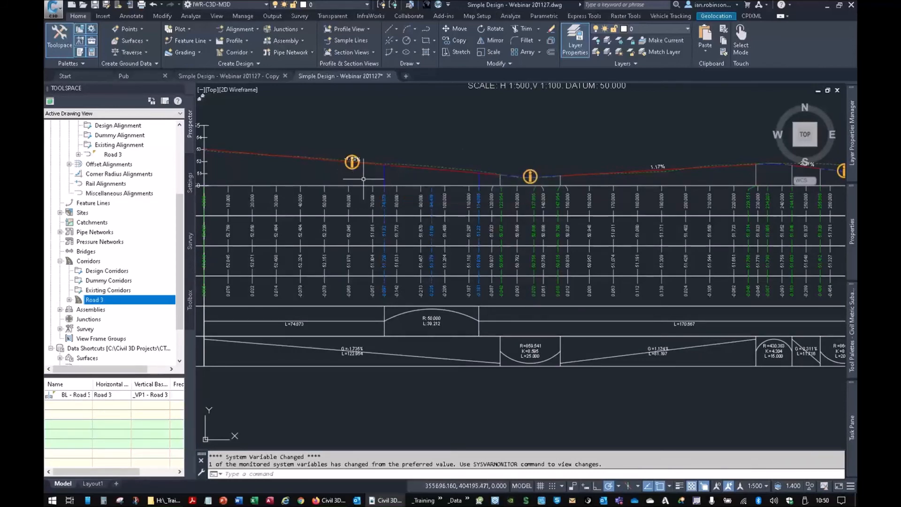
{"action": "left_click", "coordinate": [406, 167]}
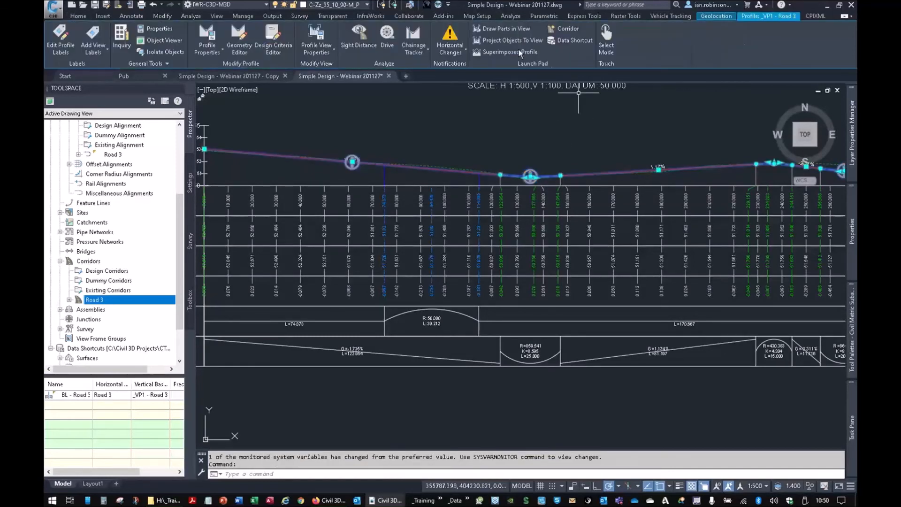
{"action": "left_click", "coordinate": [450, 45]}
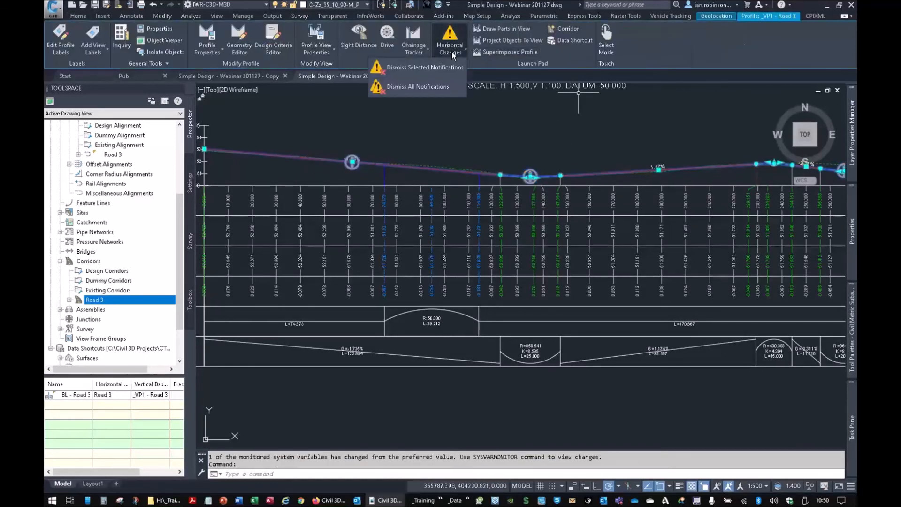
{"action": "left_click", "coordinate": [421, 70]}
{"action": "middle_click_drag", "start_coordinate": [346, 210], "coordinate": [440, 235]}
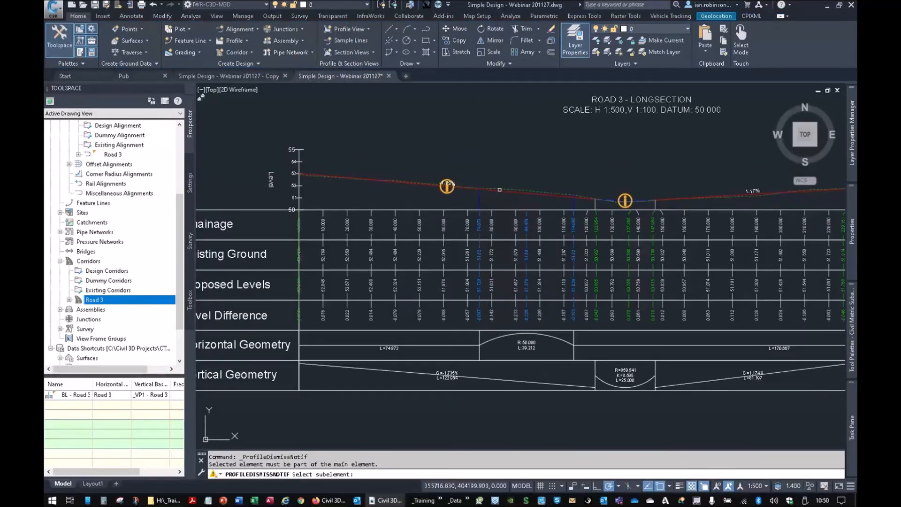
{"action": "key", "text": "Escape"}
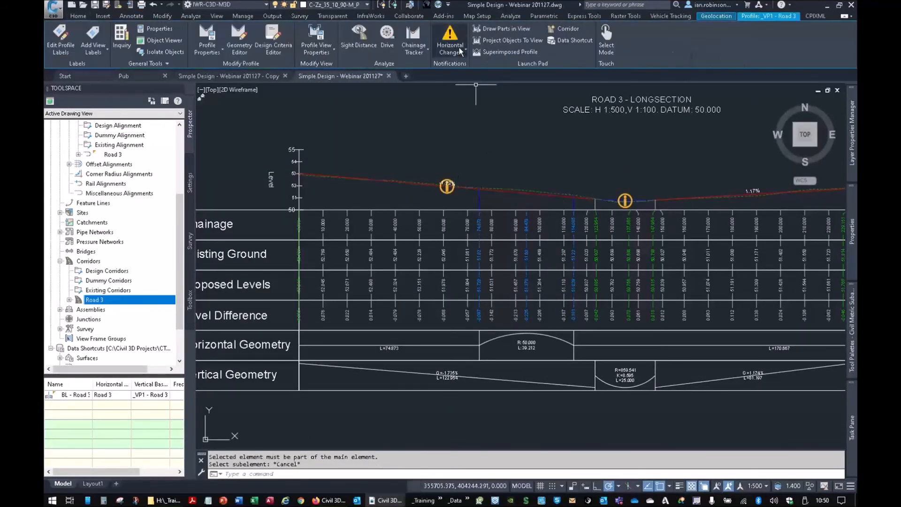
{"action": "left_click", "coordinate": [461, 51]}
{"action": "left_click", "coordinate": [438, 87]}
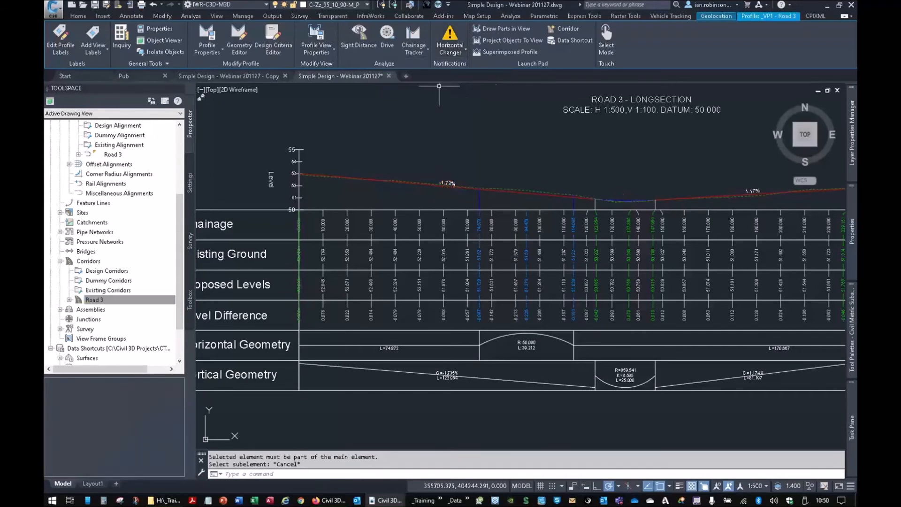
- Stretch the start point of the Road 3 proposed profile down to about the existing ground line
{"action": "scroll", "coordinate": [290, 175], "scroll_direction": "up", "scroll_amount": 10}
{"action": "left_click", "coordinate": [534, 135]}
{"action": "left_click", "coordinate": [445, 126]}
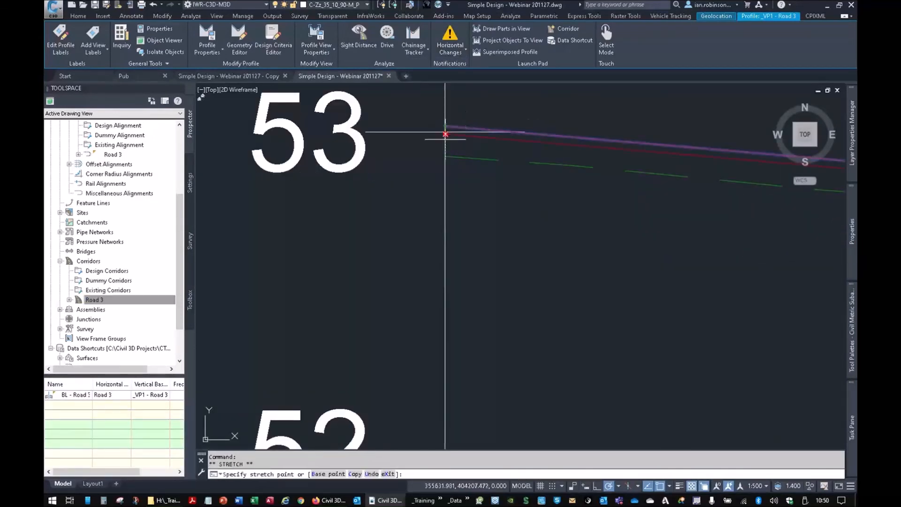
{"action": "left_click", "coordinate": [444, 155]}
{"action": "scroll", "coordinate": [545, 268], "scroll_direction": "down", "scroll_amount": 8}
{"action": "middle_click_drag", "start_coordinate": [634, 258], "coordinate": [282, 198]}
{"action": "middle_click_drag", "start_coordinate": [700, 251], "coordinate": [301, 199]}
{"action": "middle_click_drag", "start_coordinate": [585, 237], "coordinate": [316, 216]}
{"action": "middle_click_drag", "start_coordinate": [824, 232], "coordinate": [489, 209]}
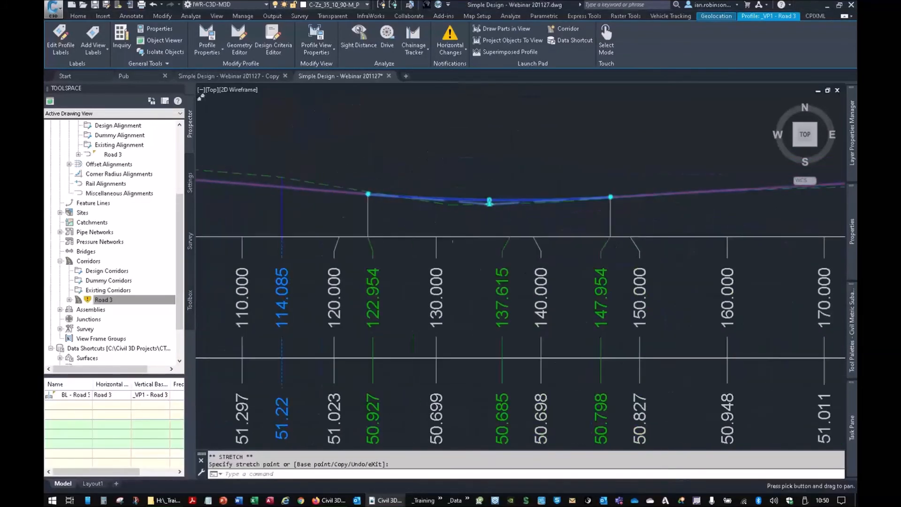
{"action": "key", "text": "Escape"}
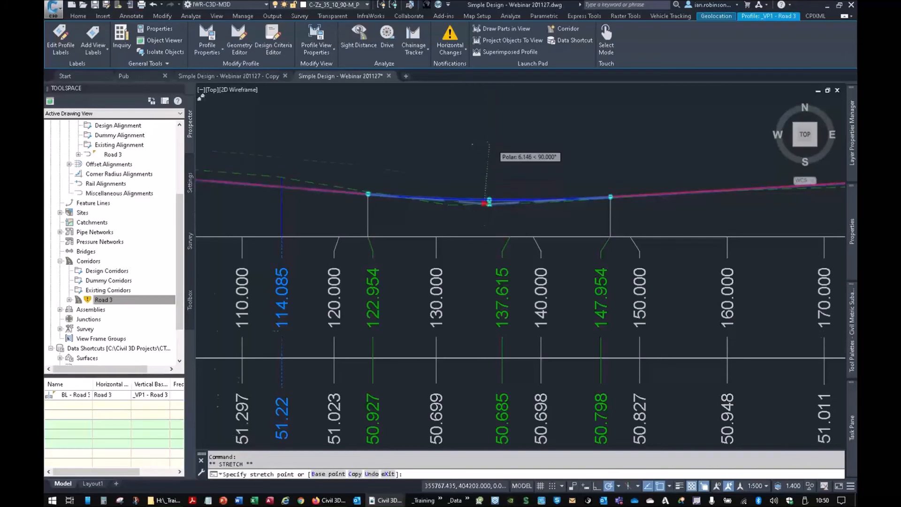
{"action": "scroll", "coordinate": [493, 141], "scroll_direction": "down", "scroll_amount": 2}
{"action": "key", "text": "Escape"}
{"action": "scroll", "coordinate": [489, 181], "scroll_direction": "up", "scroll_amount": 5}
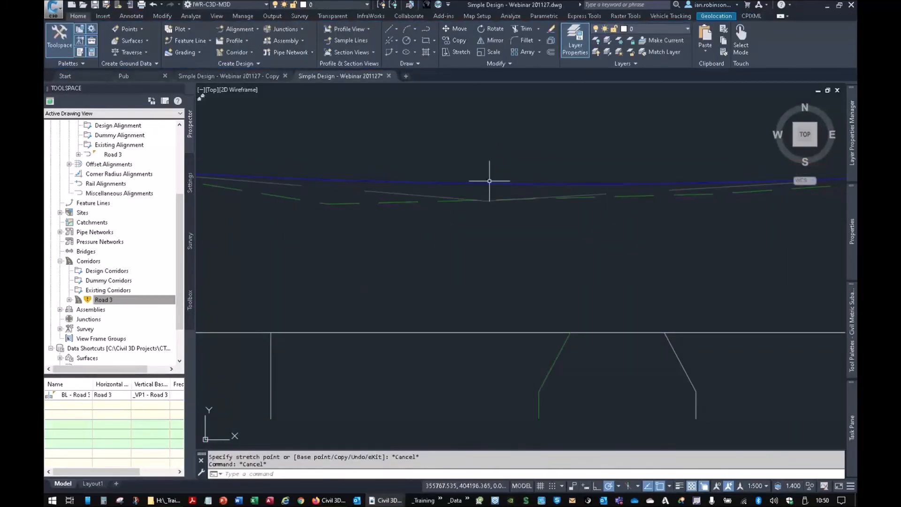
{"action": "left_click", "coordinate": [488, 184]}
{"action": "left_click", "coordinate": [488, 200]}
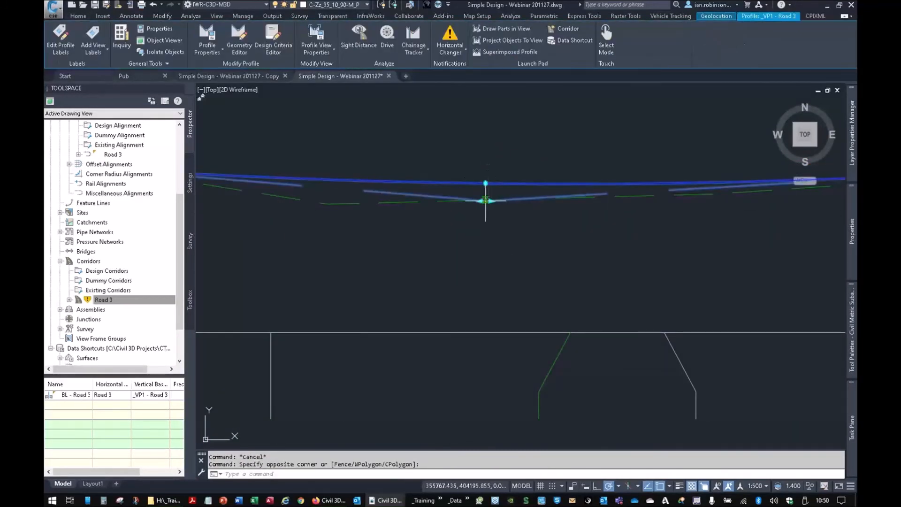
{"action": "key", "text": "Escape"}
- Raise the intersection point of the Road 3 profile's sag curve, near chainage 135, roughly level with the profile's start point
{"action": "scroll", "coordinate": [491, 183], "scroll_direction": "down", "scroll_amount": 3}
{"action": "left_click", "coordinate": [447, 268]}
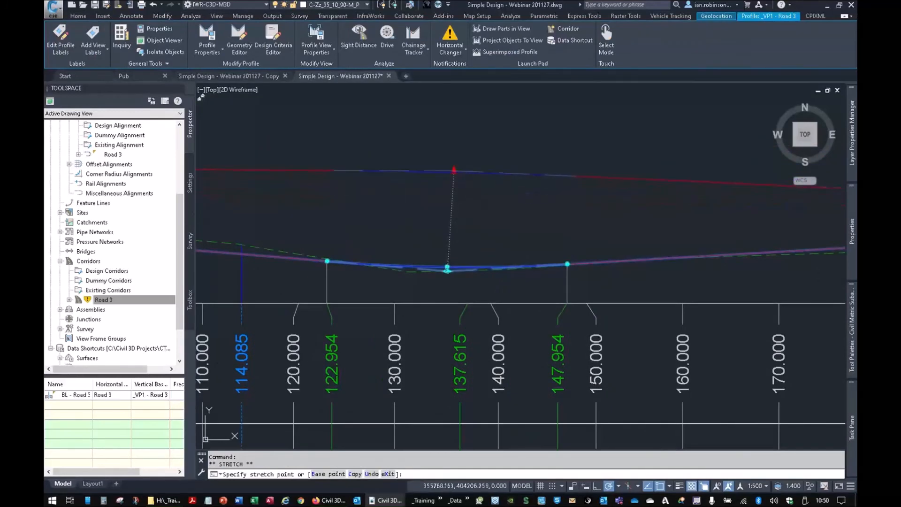
{"action": "left_click", "coordinate": [454, 170]}
- Rebuild the Road 3 corridor so its earthworks follow the raised profile
{"action": "scroll", "coordinate": [469, 188], "scroll_direction": "down", "scroll_amount": 5}
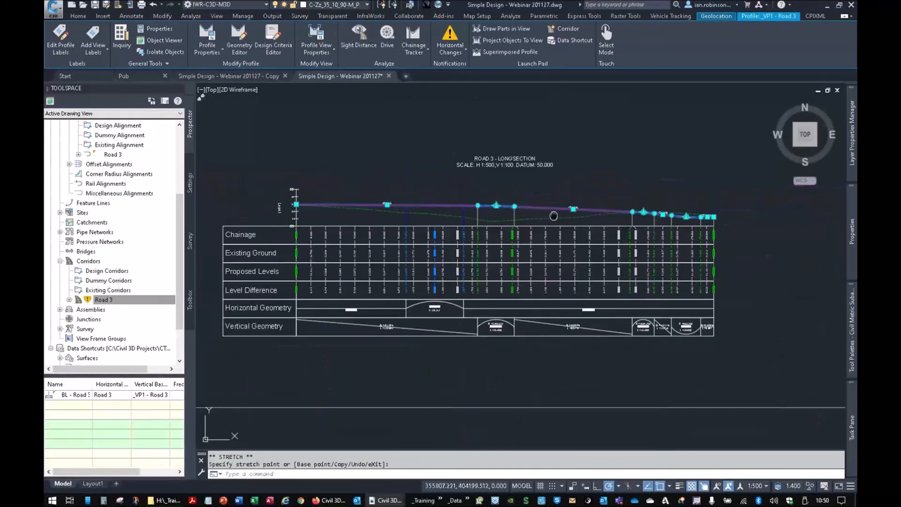
{"action": "scroll", "coordinate": [372, 290], "scroll_direction": "down", "scroll_amount": 8}
{"action": "middle_click_drag", "start_coordinate": [372, 290], "coordinate": [383, 190]}
{"action": "scroll", "coordinate": [459, 198], "scroll_direction": "up", "scroll_amount": 8}
{"action": "middle_click_drag", "start_coordinate": [440, 236], "coordinate": [487, 238]}
{"action": "scroll", "coordinate": [442, 286], "scroll_direction": "up", "scroll_amount": 4}
{"action": "right_click", "coordinate": [116, 301]}
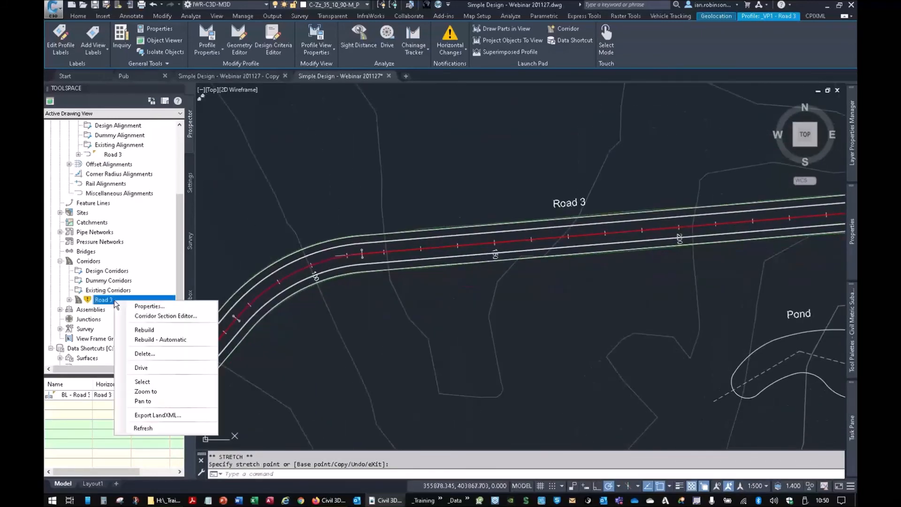
{"action": "left_click", "coordinate": [139, 331]}
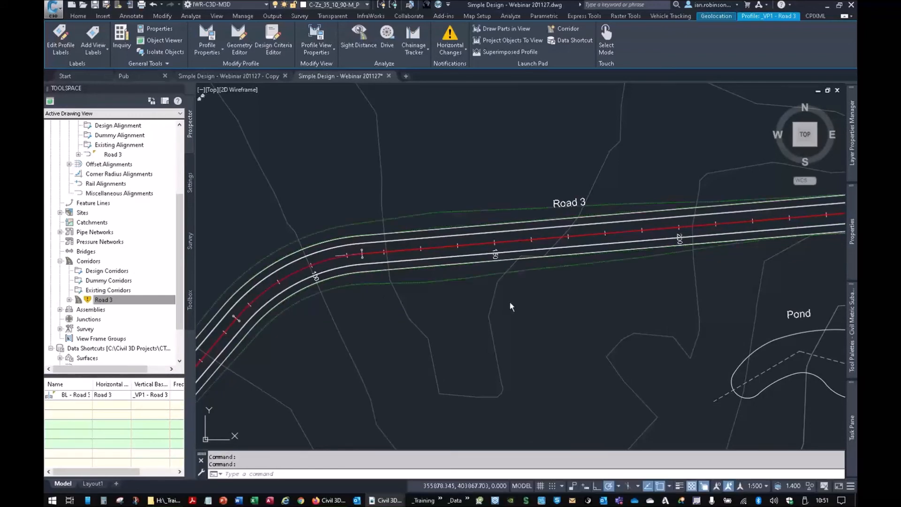
- Inspect the rebuilt Road 3 corridor in 3D in the Object Viewer and close the viewer
{"action": "left_click", "coordinate": [449, 219]}
{"action": "left_click", "coordinate": [440, 203]}
{"action": "right_click", "coordinate": [453, 213]}
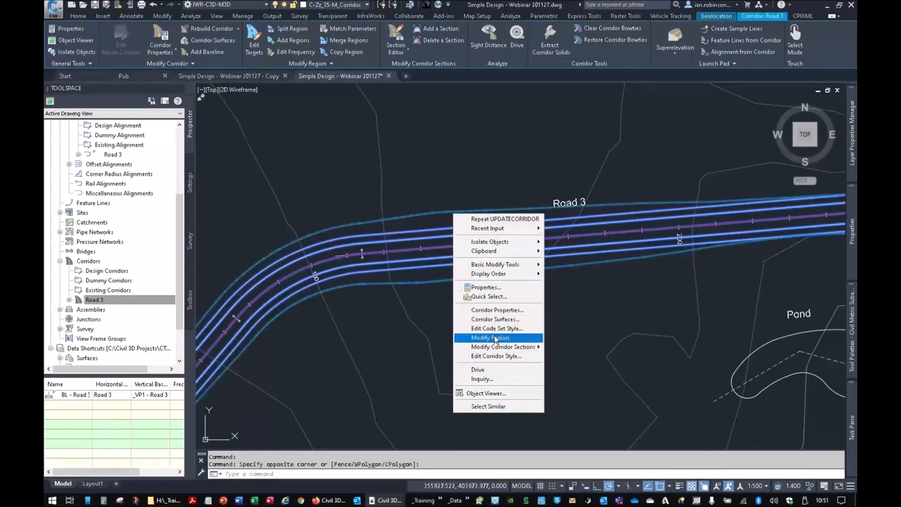
{"action": "left_click", "coordinate": [491, 394]}
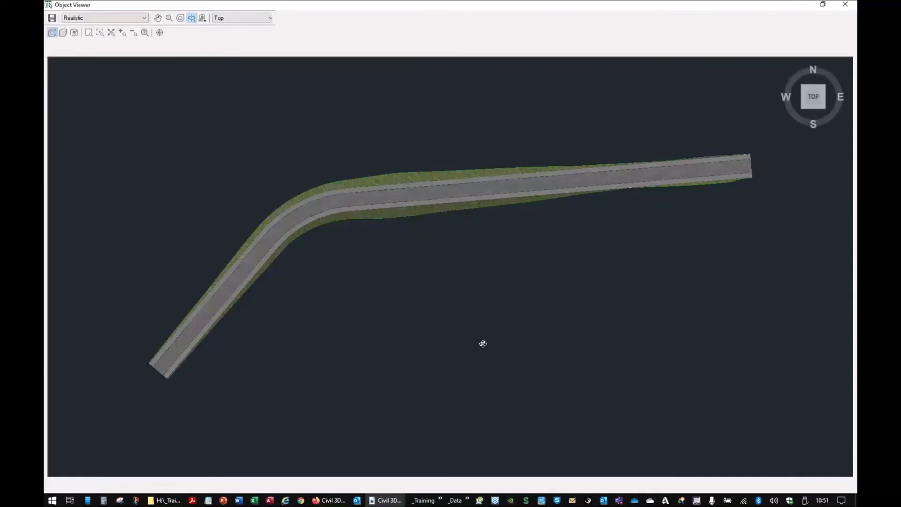
{"action": "left_click_drag", "start_coordinate": [481, 342], "coordinate": [338, 211]}
{"action": "right_click", "coordinate": [413, 204]}
{"action": "left_click", "coordinate": [413, 205]}
- Set the width of the right carriageway subassembly in the road assembly to 3.65 m
{"action": "scroll", "coordinate": [499, 266], "scroll_direction": "down", "scroll_amount": 6}
{"action": "middle_click_drag", "start_coordinate": [573, 230], "coordinate": [519, 342]}
{"action": "mouse_move", "coordinate": [199, 141]}
{"action": "middle_mouse_down"}
{"action": "mouse_move", "coordinate": [433, 215]}
{"action": "mouse_move", "coordinate": [521, 222]}
{"action": "mouse_move", "coordinate": [500, 225]}
{"action": "middle_mouse_up"}
{"action": "scroll", "coordinate": [433, 215], "scroll_direction": "up", "scroll_amount": 8}
{"action": "scroll", "coordinate": [454, 211], "scroll_direction": "up", "scroll_amount": 5}
{"action": "scroll", "coordinate": [519, 224], "scroll_direction": "down", "scroll_amount": 1}
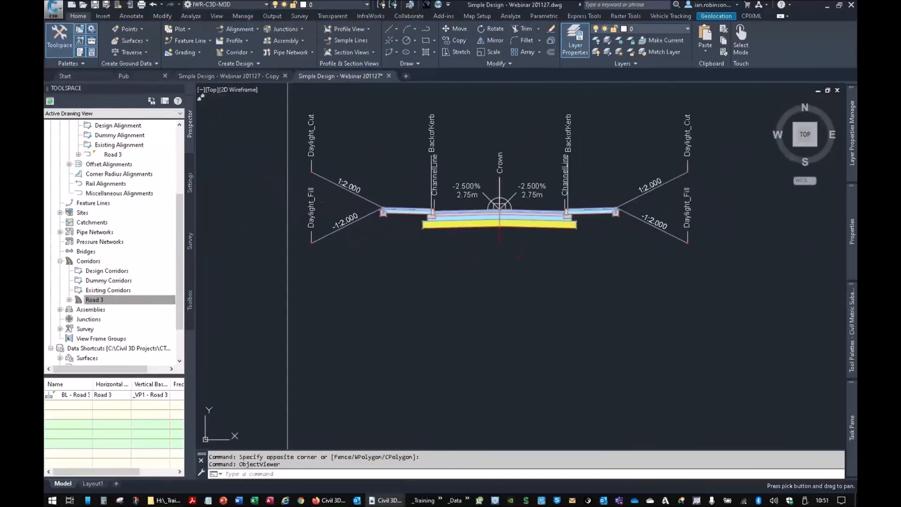
{"action": "middle_click_drag", "start_coordinate": [512, 265], "coordinate": [537, 298]}
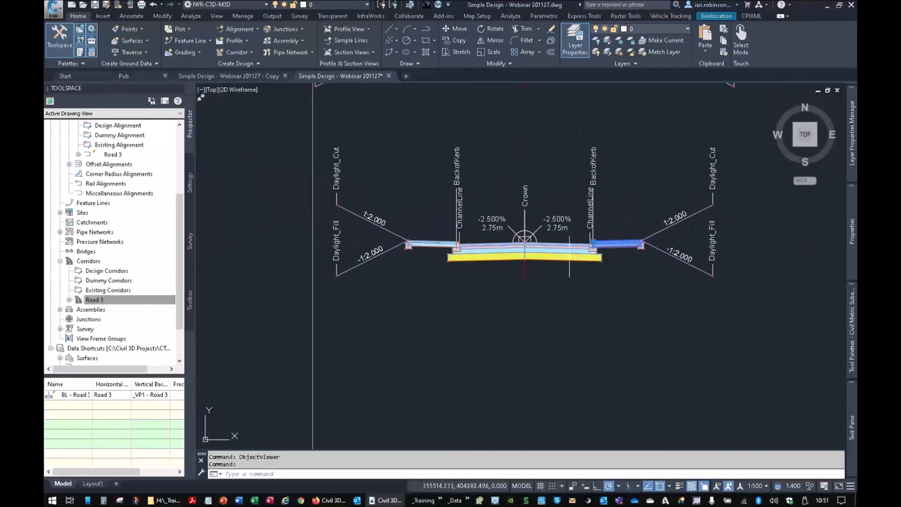
{"action": "left_click", "coordinate": [570, 243]}
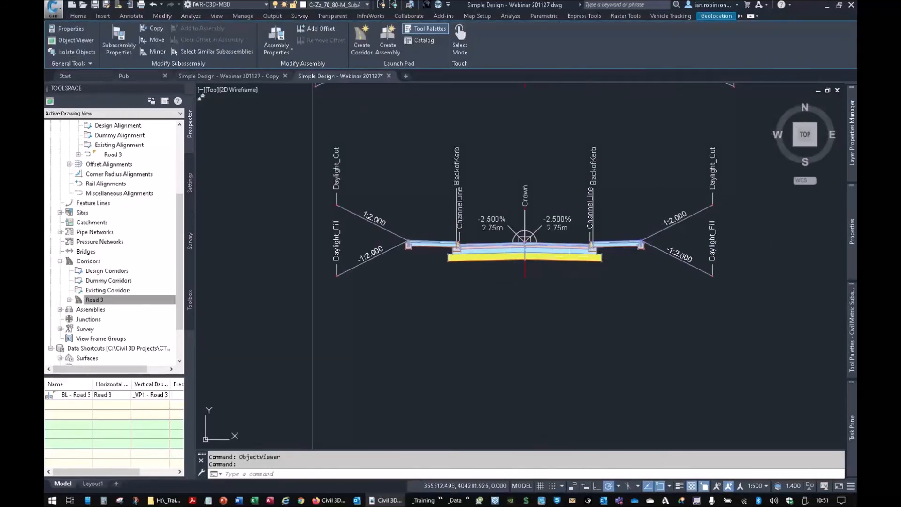
{"action": "left_click", "coordinate": [552, 245]}
{"action": "mouse_move", "coordinate": [852, 231]}
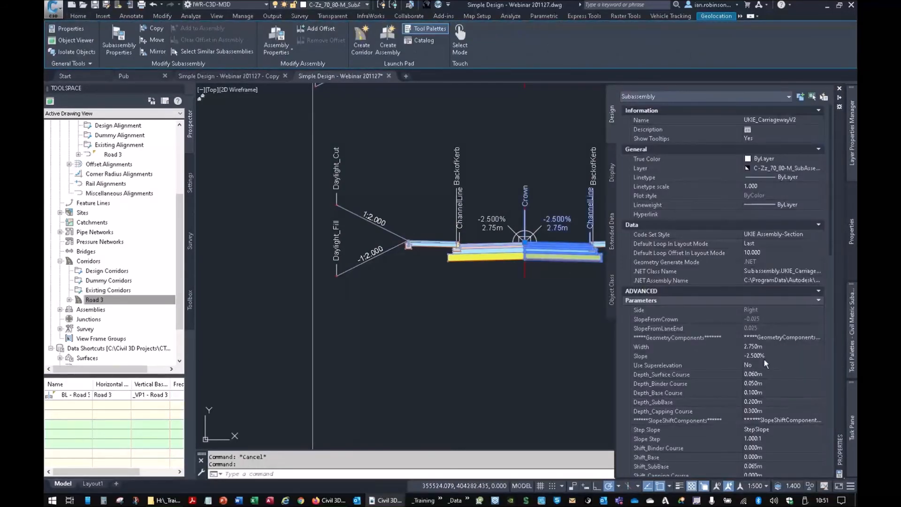
{"action": "left_click", "coordinate": [765, 347]}
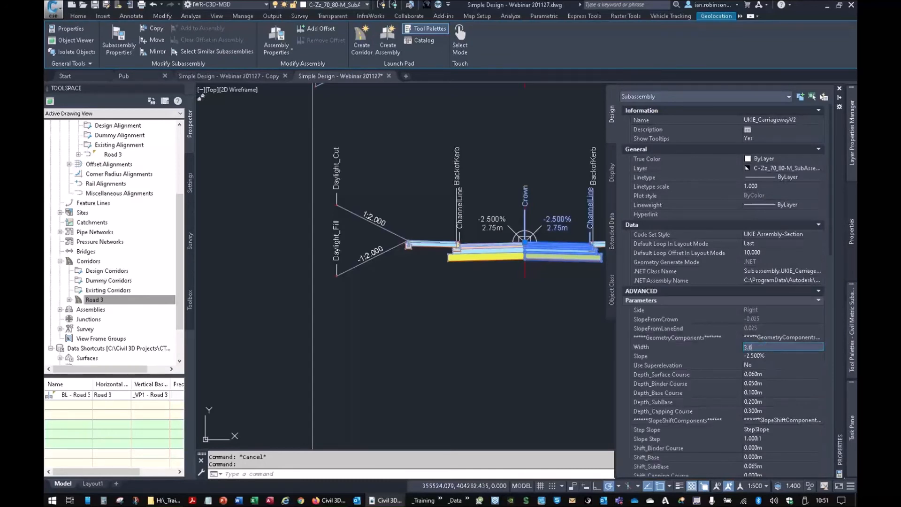
{"action": "key", "text": "Return"}
- Rebuild the Road 3 corridor to apply the wider right-hand carriageway along the road
{"action": "scroll", "coordinate": [499, 288], "scroll_direction": "down", "scroll_amount": 2}
{"action": "middle_click_drag", "start_coordinate": [489, 324], "coordinate": [495, 236]}
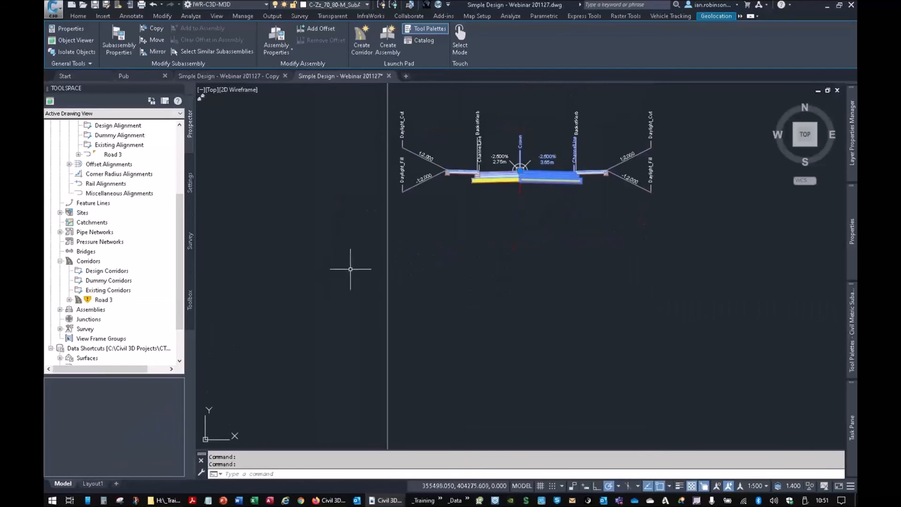
{"action": "scroll", "coordinate": [514, 276], "scroll_direction": "down", "scroll_amount": 4}
{"action": "middle_click_drag", "start_coordinate": [477, 362], "coordinate": [474, 177]}
{"action": "middle_click_drag", "start_coordinate": [505, 312], "coordinate": [417, 102]}
{"action": "scroll", "coordinate": [468, 337], "scroll_direction": "down", "scroll_amount": 3}
{"action": "mouse_move", "coordinate": [444, 361]}
{"action": "middle_mouse_down"}
{"action": "mouse_move", "coordinate": [464, 342]}
{"action": "mouse_move", "coordinate": [508, 154]}
{"action": "middle_mouse_up"}
{"action": "middle_click_drag", "start_coordinate": [541, 316], "coordinate": [338, 351]}
{"action": "scroll", "coordinate": [526, 299], "scroll_direction": "up", "scroll_amount": 10}
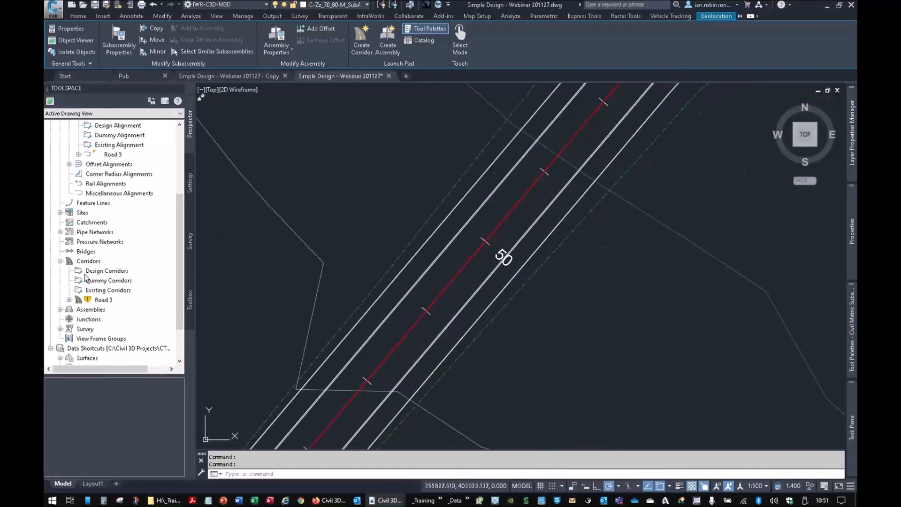
{"action": "right_click", "coordinate": [105, 301]}
{"action": "left_click", "coordinate": [125, 334]}
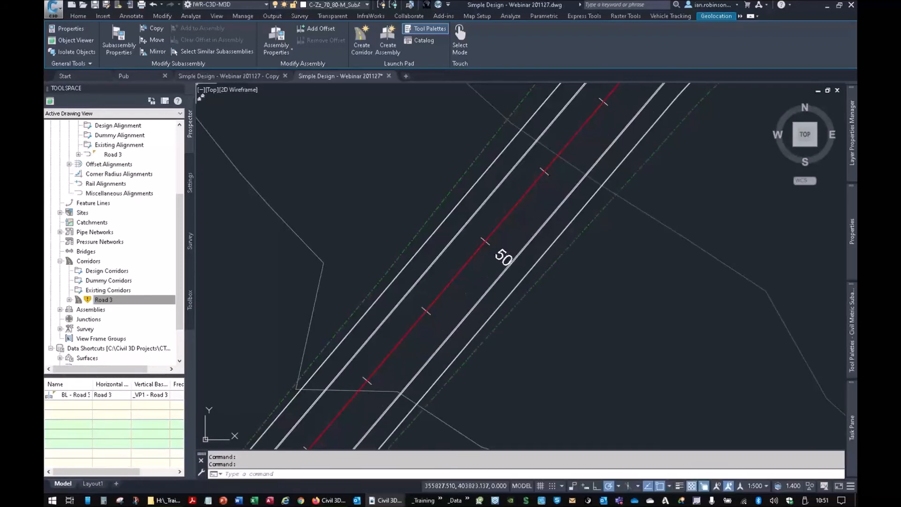
{"action": "mouse_move", "coordinate": [461, 291]}
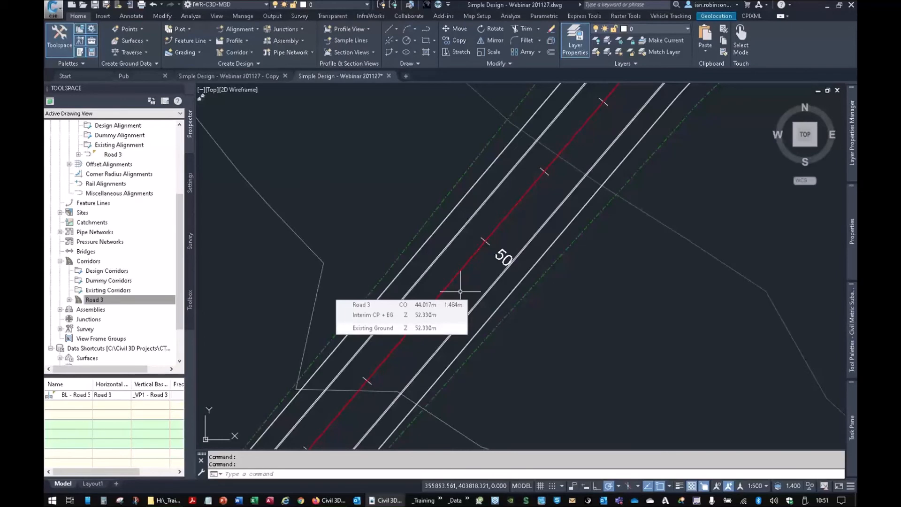
{"action": "scroll", "coordinate": [578, 287], "scroll_direction": "down", "scroll_amount": 8}
{"action": "mouse_move", "coordinate": [572, 273]}
{"action": "middle_mouse_down"}
{"action": "mouse_move", "coordinate": [453, 266]}
{"action": "mouse_move", "coordinate": [531, 214]}
{"action": "mouse_move", "coordinate": [537, 241]}
{"action": "middle_mouse_up"}
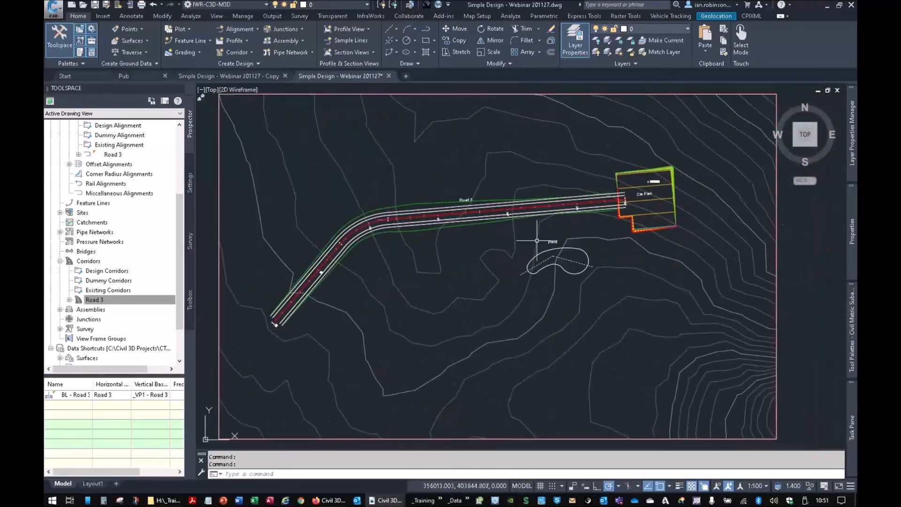
{"action": "mouse_move", "coordinate": [537, 240]}
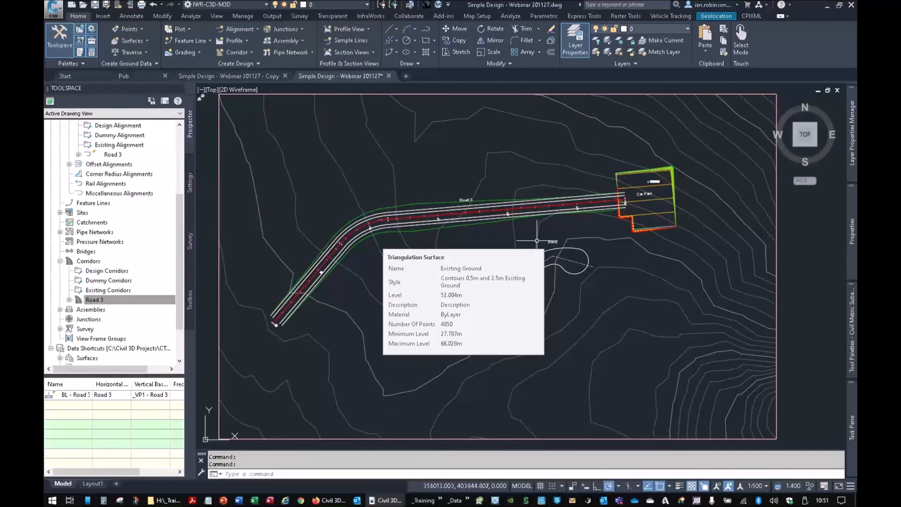
{"action": "key", "text": "Escape"}
{"action": "key", "text": "Escape"}
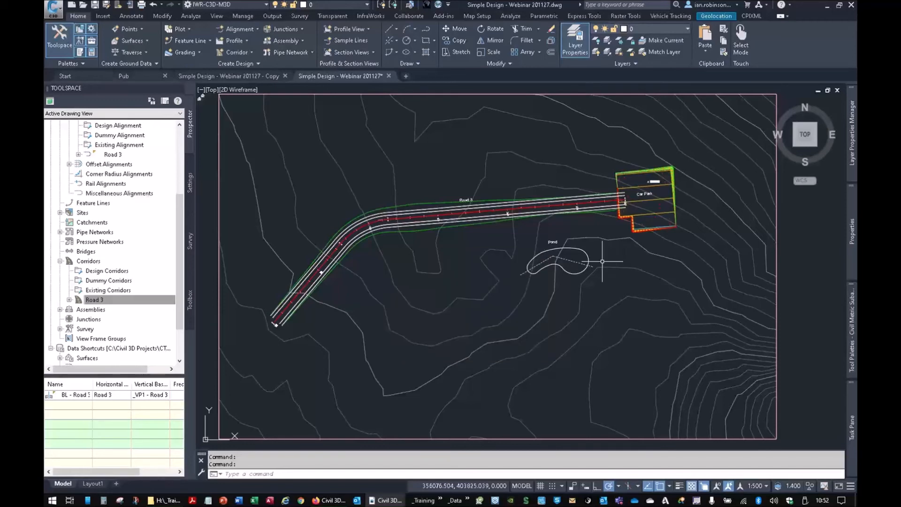
- Examine the pond outline in plan and the annotated slopes and levels of its example cross-section
{"action": "scroll", "coordinate": [579, 258], "scroll_direction": "up", "scroll_amount": 5}
{"action": "scroll", "coordinate": [529, 243], "scroll_direction": "up", "scroll_amount": 3}
{"action": "middle_click_drag", "start_coordinate": [535, 267], "coordinate": [539, 228]}
{"action": "scroll", "coordinate": [540, 233], "scroll_direction": "down", "scroll_amount": 5}
{"action": "scroll", "coordinate": [540, 234], "scroll_direction": "down", "scroll_amount": 2}
{"action": "middle_click_drag", "start_coordinate": [549, 187], "coordinate": [561, 369]}
{"action": "middle_click_drag", "start_coordinate": [539, 205], "coordinate": [579, 389]}
{"action": "middle_click_drag", "start_coordinate": [553, 216], "coordinate": [594, 324]}
{"action": "scroll", "coordinate": [564, 133], "scroll_direction": "up", "scroll_amount": 10}
{"action": "middle_click_drag", "start_coordinate": [601, 247], "coordinate": [505, 189]}
{"action": "middle_click_drag", "start_coordinate": [532, 284], "coordinate": [478, 269]}
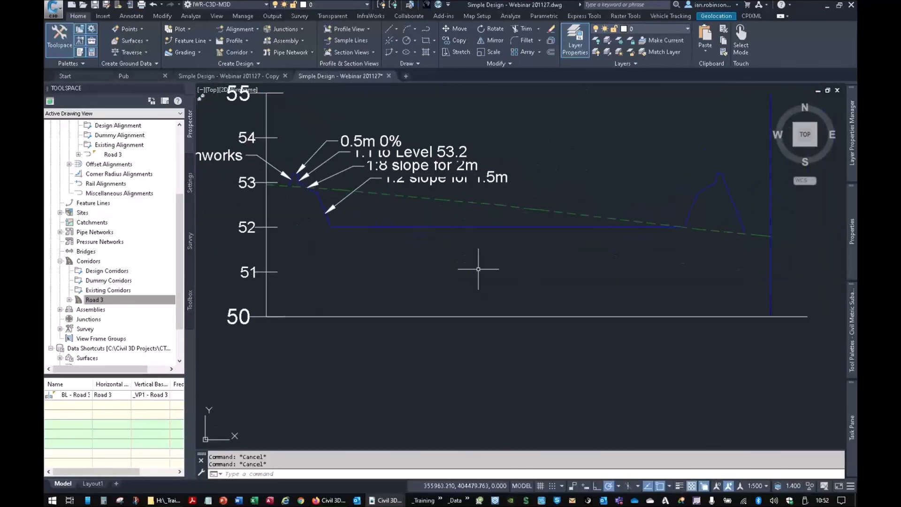
{"action": "left_click", "coordinate": [478, 227]}
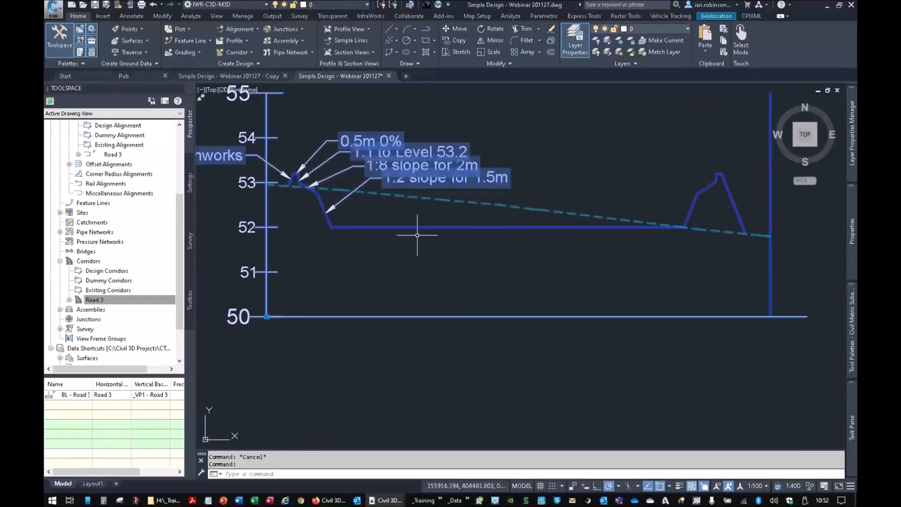
{"action": "key", "text": "Escape"}
{"action": "middle_click_drag", "start_coordinate": [439, 200], "coordinate": [534, 244]}
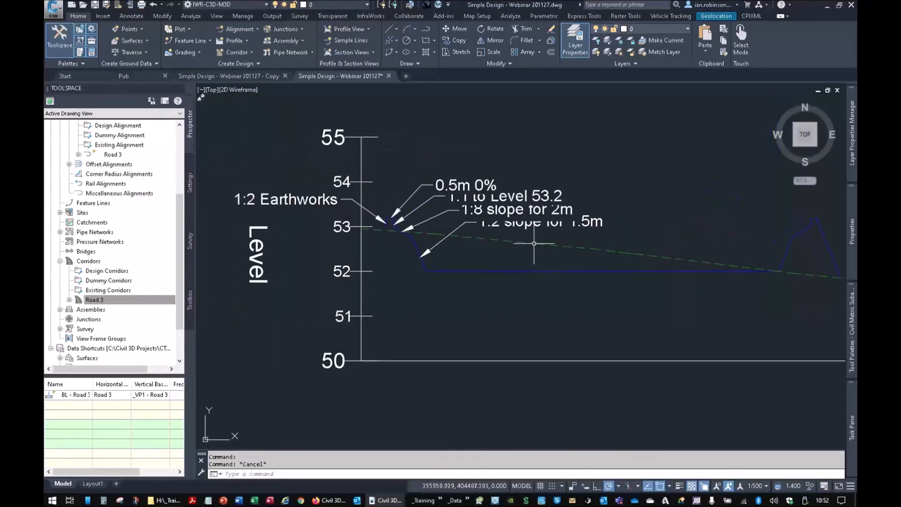
{"action": "left_click", "coordinate": [472, 188]}
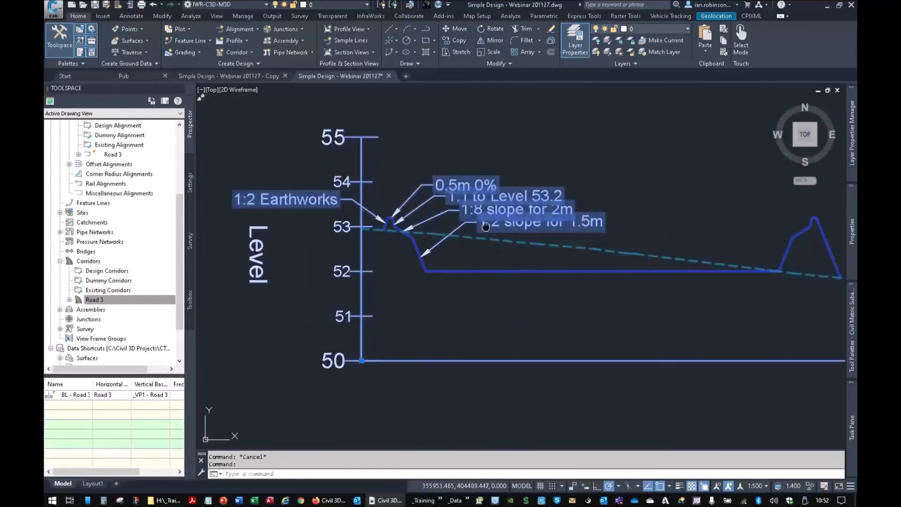
- Examine the slope and level annotations on the near bank of the pond's example cross-section
{"action": "key", "text": "Escape"}
{"action": "middle_click_drag", "start_coordinate": [486, 226], "coordinate": [488, 209]}
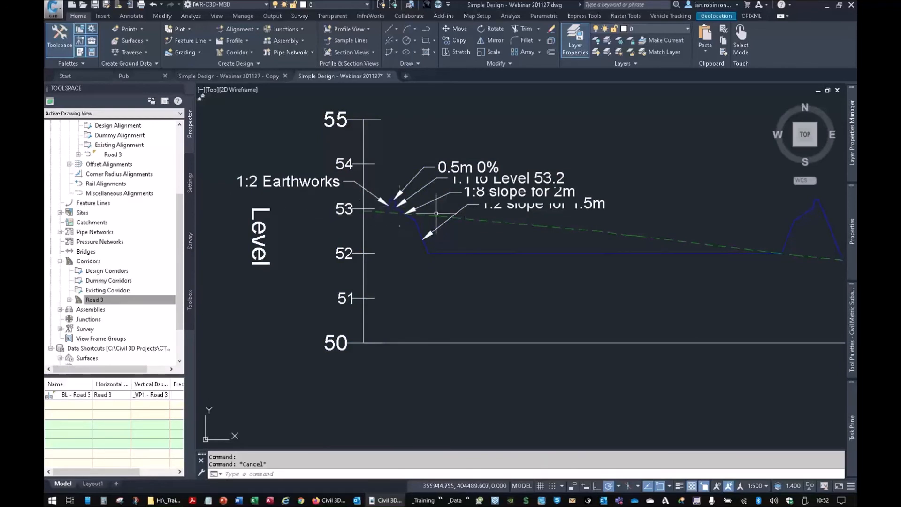
{"action": "scroll", "coordinate": [409, 209], "scroll_direction": "up", "scroll_amount": 5}
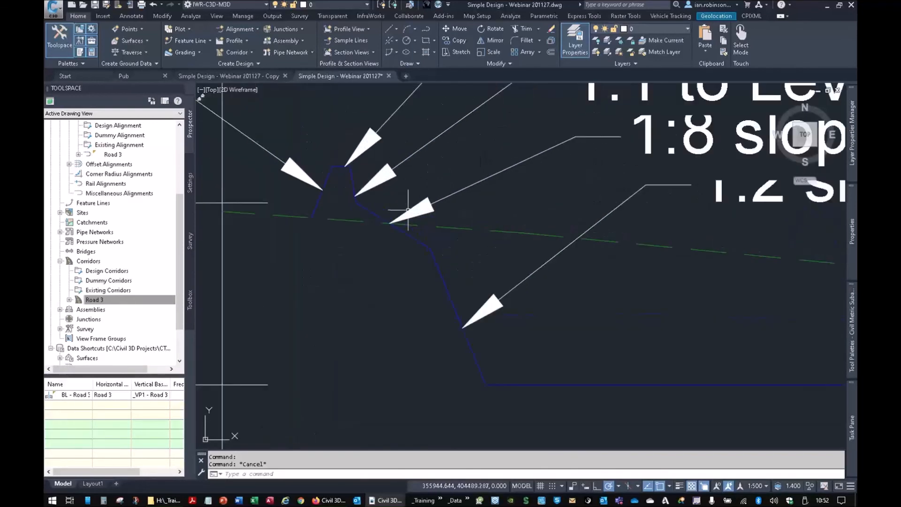
{"action": "scroll", "coordinate": [422, 254], "scroll_direction": "down", "scroll_amount": 2}
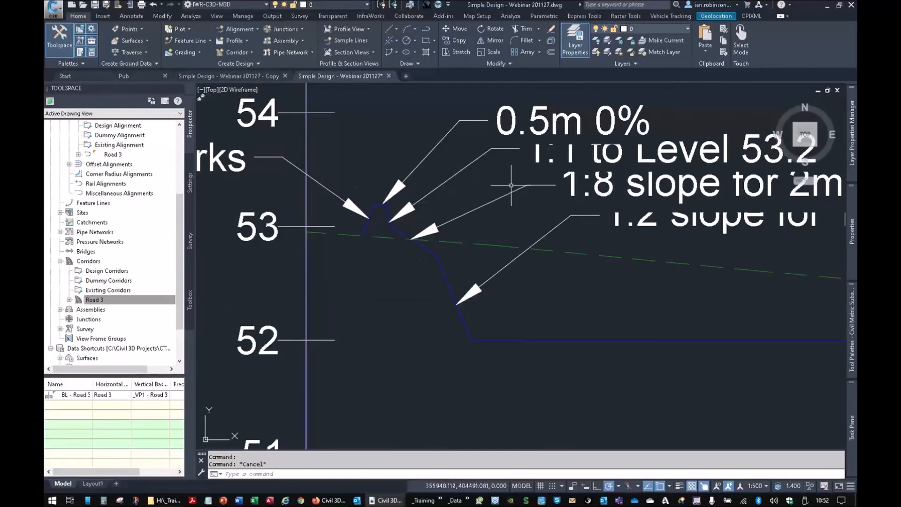
{"action": "scroll", "coordinate": [512, 185], "scroll_direction": "down", "scroll_amount": 10}
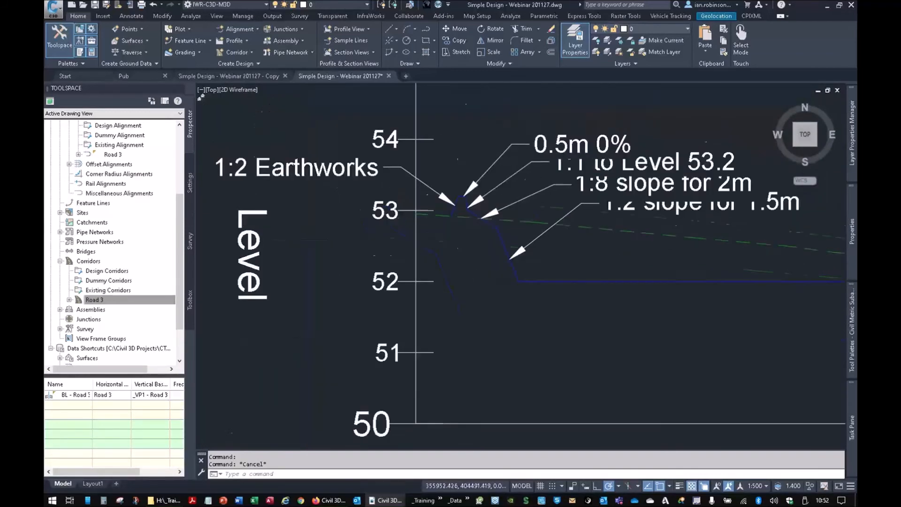
- Select the pond outline for conversion to a feature line and create a new site named POND for it
{"action": "scroll", "coordinate": [603, 282], "scroll_direction": "up", "scroll_amount": 10}
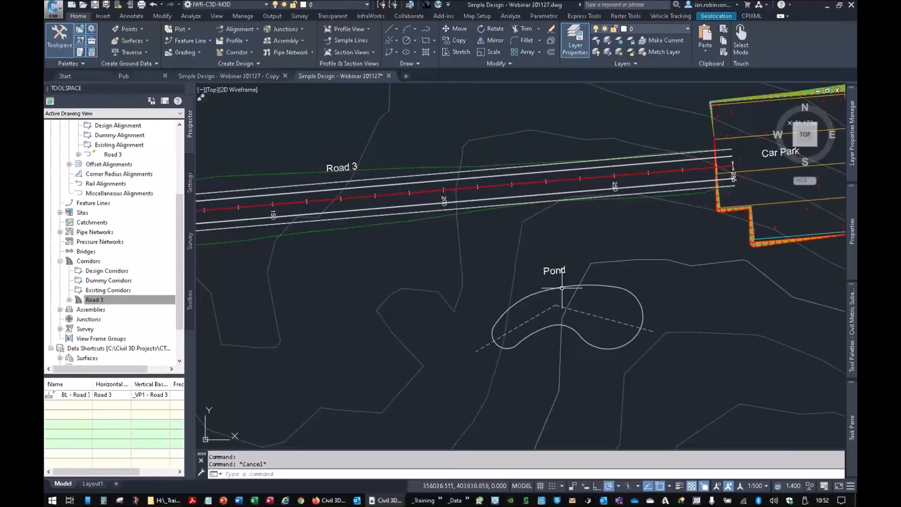
{"action": "left_click", "coordinate": [197, 44]}
{"action": "left_click", "coordinate": [175, 77]}
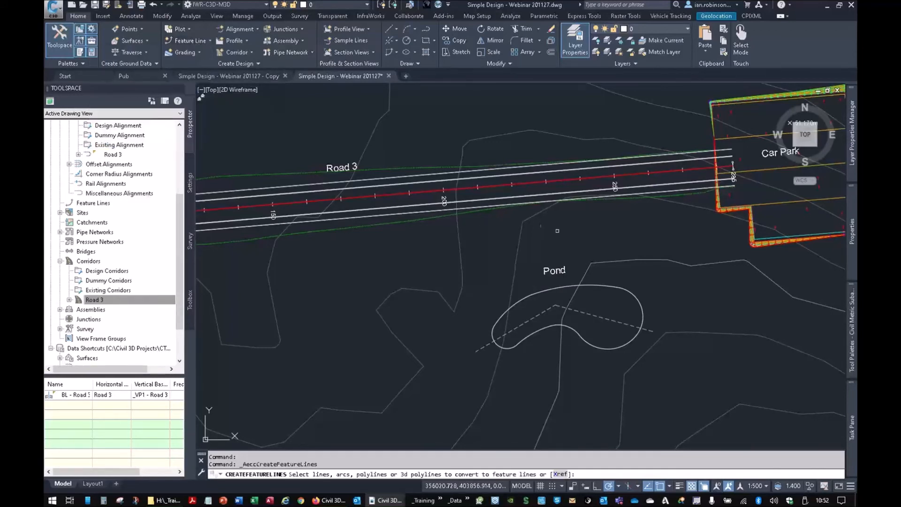
{"action": "left_click", "coordinate": [569, 286]}
{"action": "right_click", "coordinate": [506, 273]}
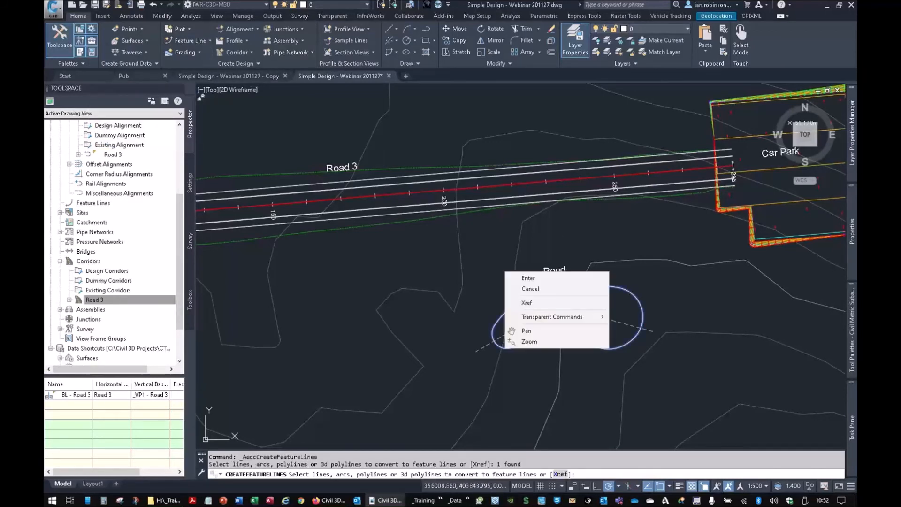
{"action": "left_click", "coordinate": [525, 277]}
{"action": "left_click", "coordinate": [451, 72]}
{"action": "left_click", "coordinate": [450, 71]}
{"action": "left_click", "coordinate": [483, 71]}
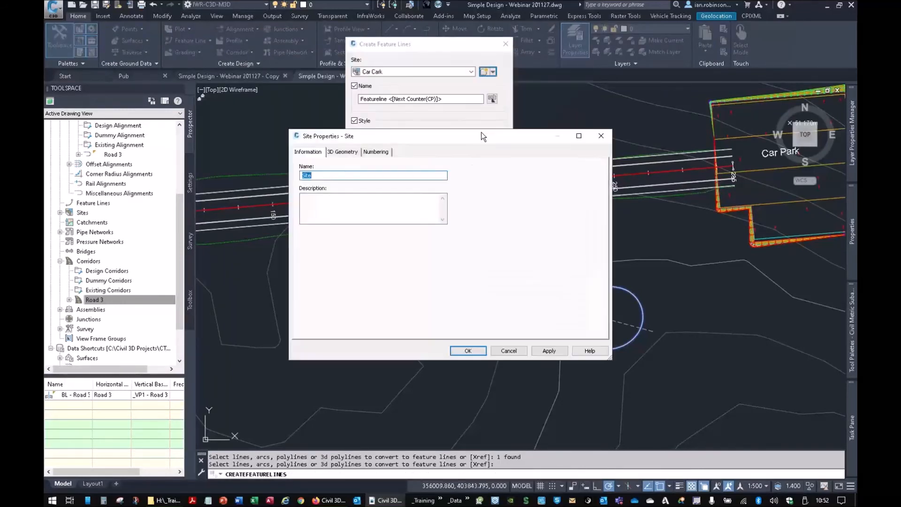
{"action": "left_click_drag", "start_coordinate": [380, 172], "coordinate": [290, 177]}
{"action": "left_click", "coordinate": [468, 350]}
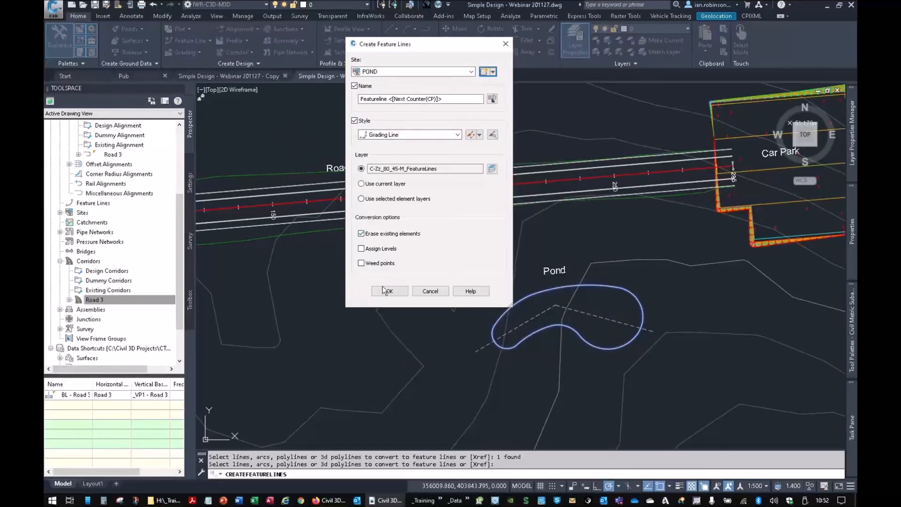
- Enable level assignment and create the pond feature line at one fixed level instead of taking levels from the surface
{"action": "left_click", "coordinate": [362, 249]}
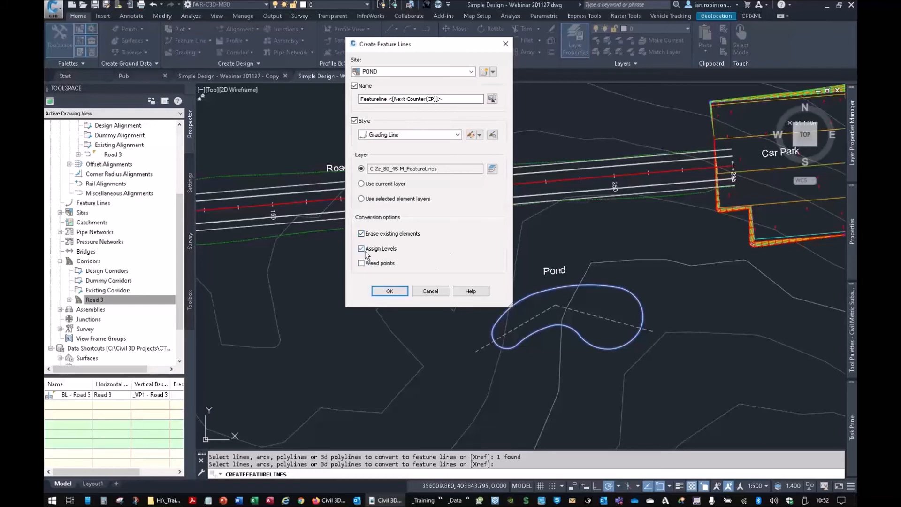
{"action": "left_click", "coordinate": [391, 292]}
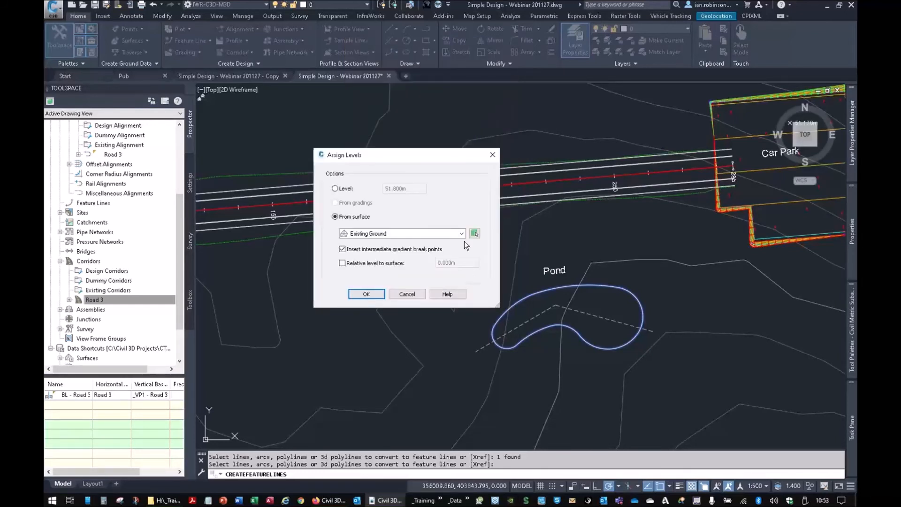
{"action": "left_click", "coordinate": [350, 189]}
{"action": "type", "text": "53"}
{"action": "left_click", "coordinate": [366, 294]}
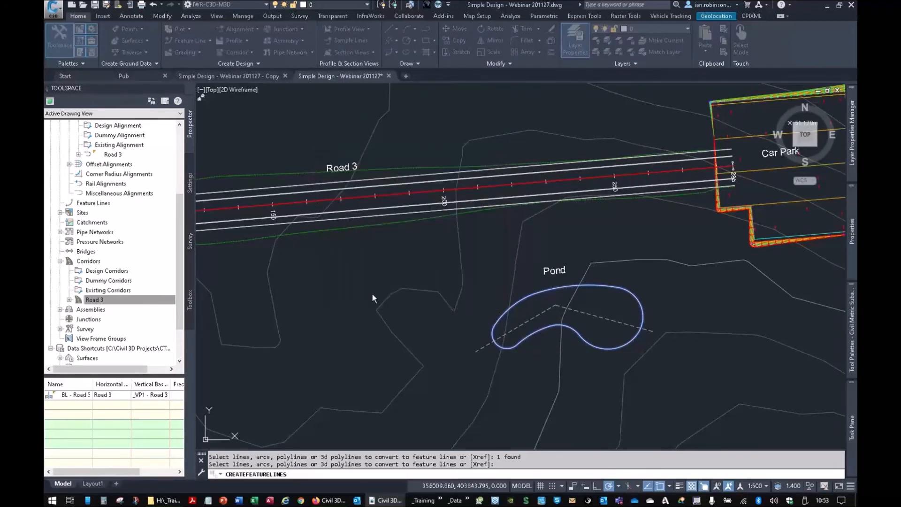
{"action": "key", "text": "Escape"}
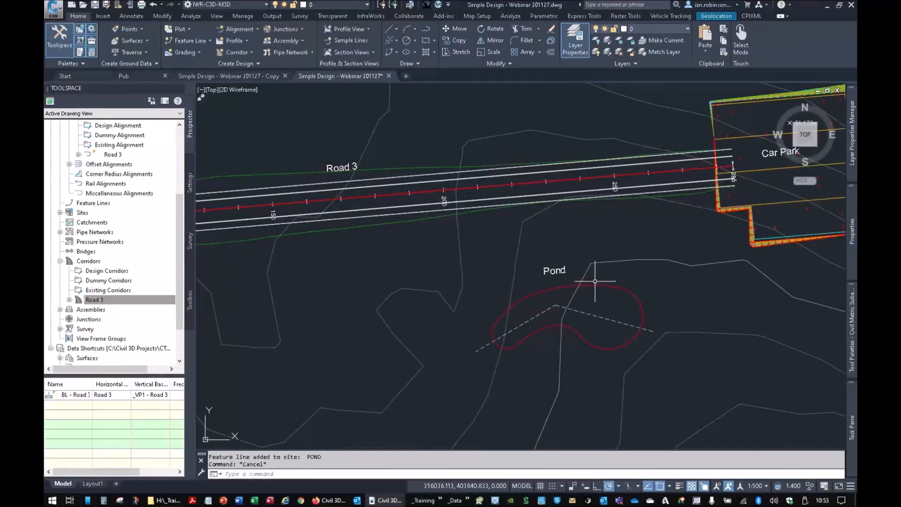
- Create a grading group named POND in the POND site and make it the active group
{"action": "left_click", "coordinate": [187, 52]}
{"action": "left_click", "coordinate": [186, 68]}
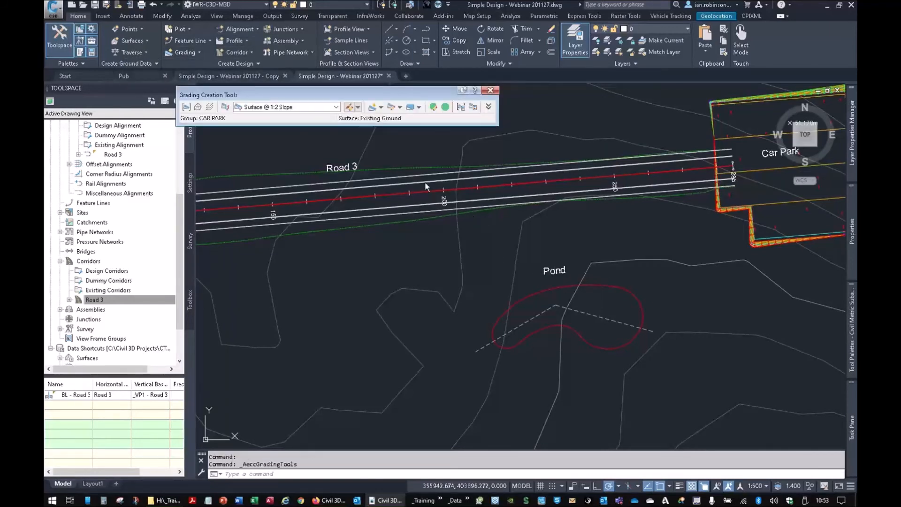
{"action": "left_click", "coordinate": [186, 107]}
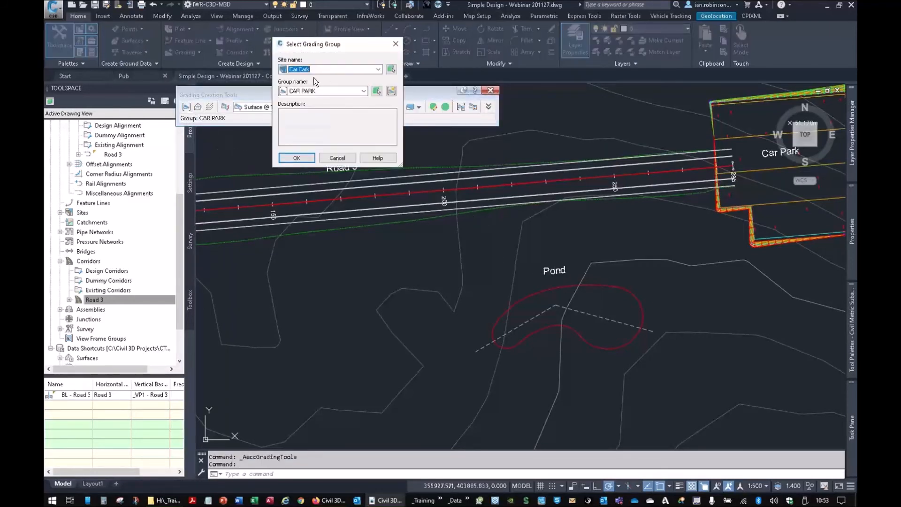
{"action": "left_click", "coordinate": [315, 70]}
{"action": "left_click", "coordinate": [305, 87]}
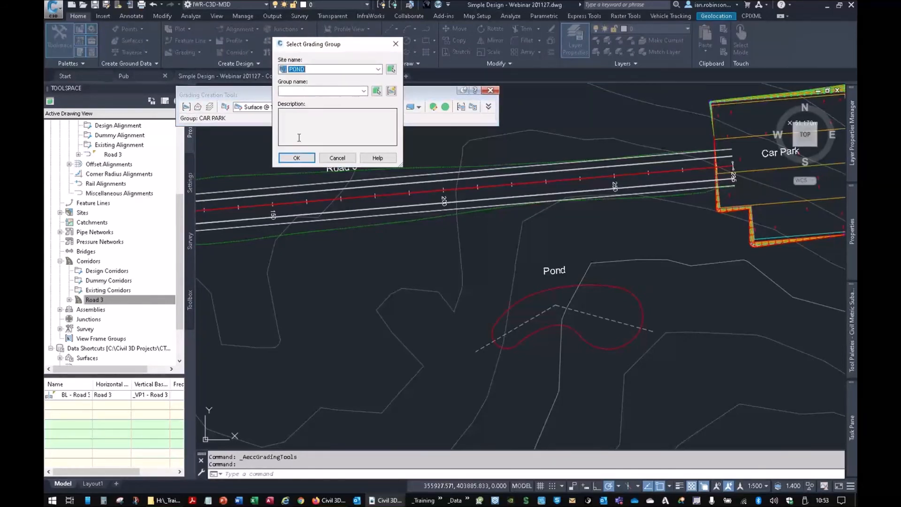
{"action": "left_click", "coordinate": [391, 92]}
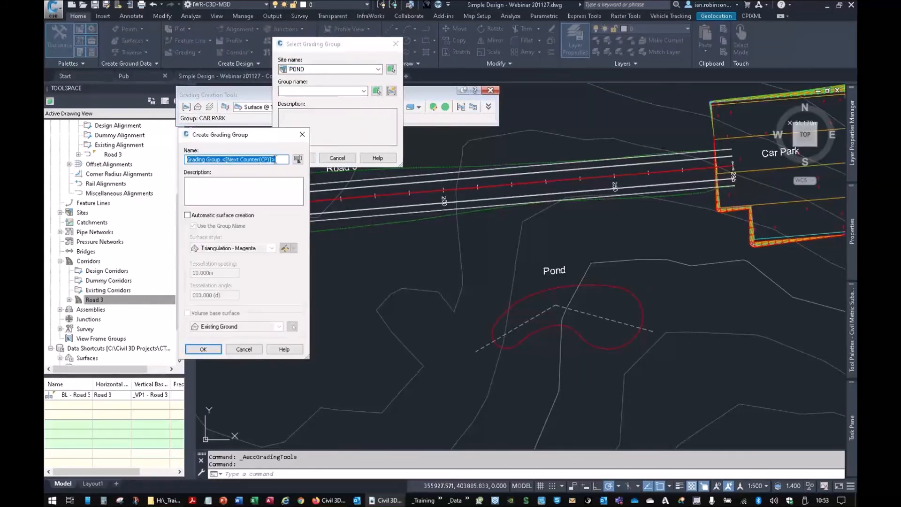
{"action": "type", "text": "POND"}
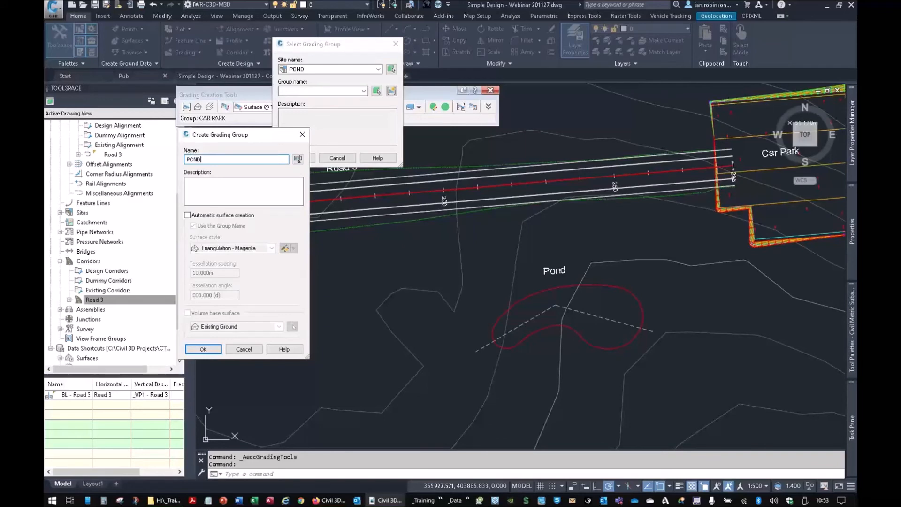
{"action": "left_click", "coordinate": [203, 349]}
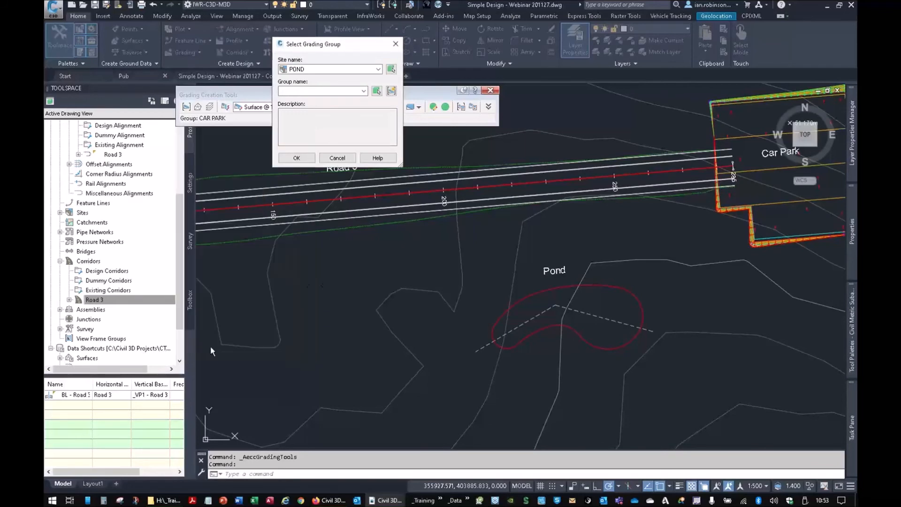
{"action": "left_click", "coordinate": [299, 156]}
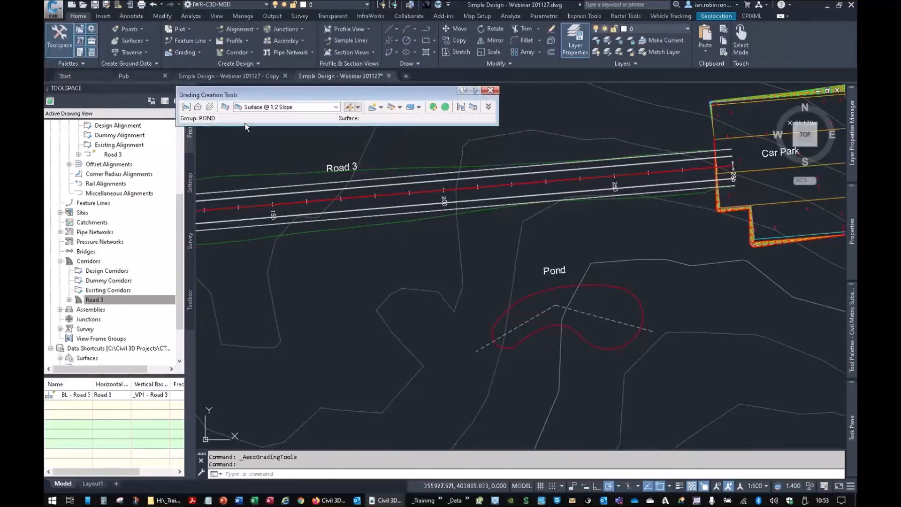
- Set Existing Ground as the target surface for the POND grading group
{"action": "left_click", "coordinate": [197, 107]}
{"action": "left_click", "coordinate": [570, 127]}
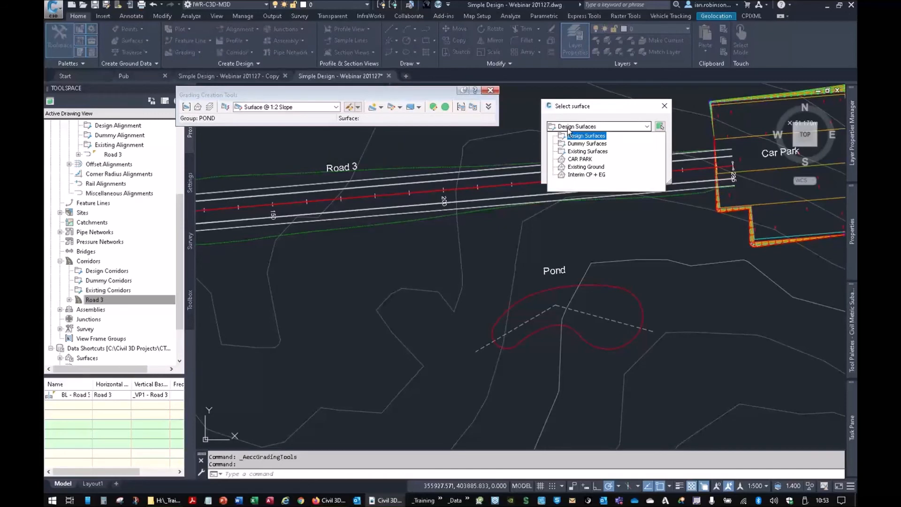
{"action": "left_click", "coordinate": [578, 168]}
{"action": "left_click", "coordinate": [578, 172]}
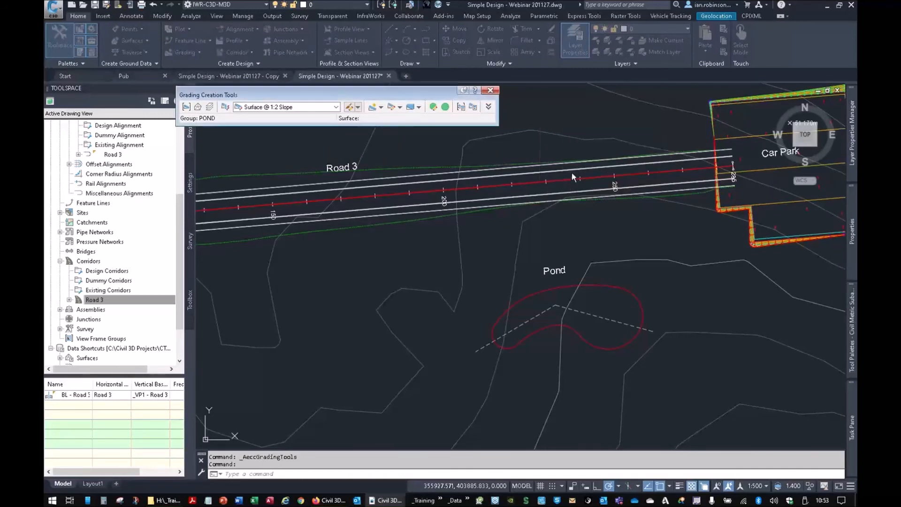
- Grade inwards from the entire pond feature line using Distance @ Slope (1:x), with a distance of 2 m and a slope of -8
{"action": "left_click", "coordinate": [272, 107]}
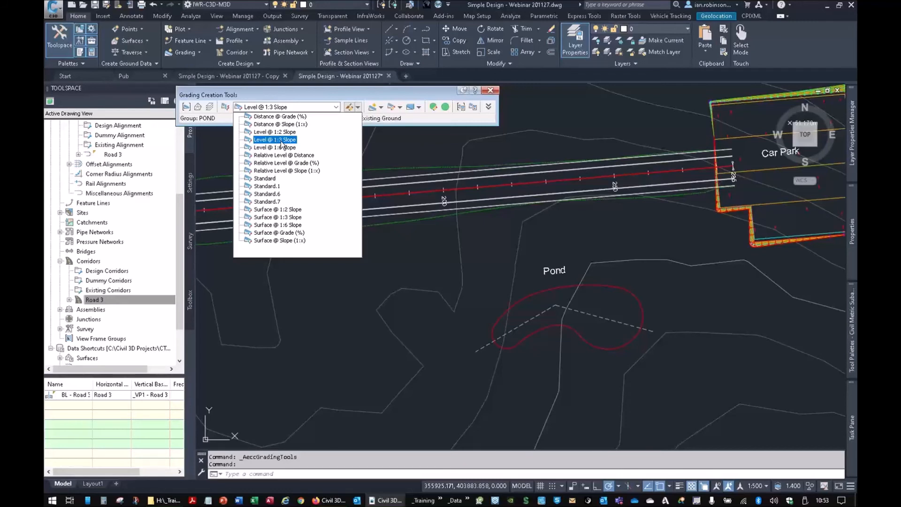
{"action": "left_click", "coordinate": [284, 125]}
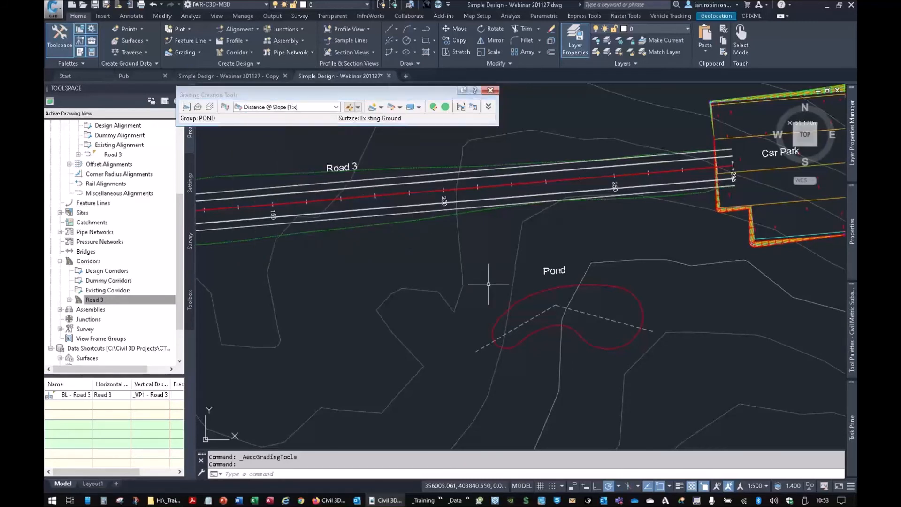
{"action": "left_click", "coordinate": [371, 110]}
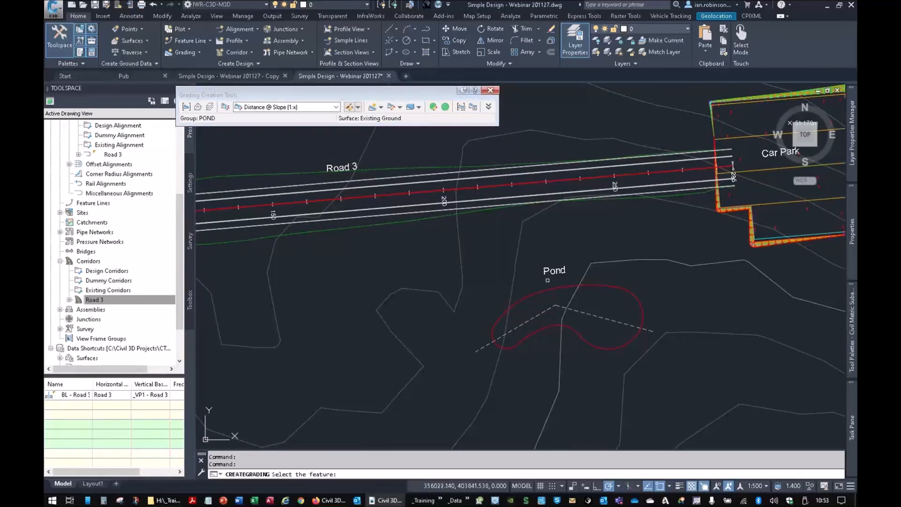
{"action": "left_click", "coordinate": [548, 286]}
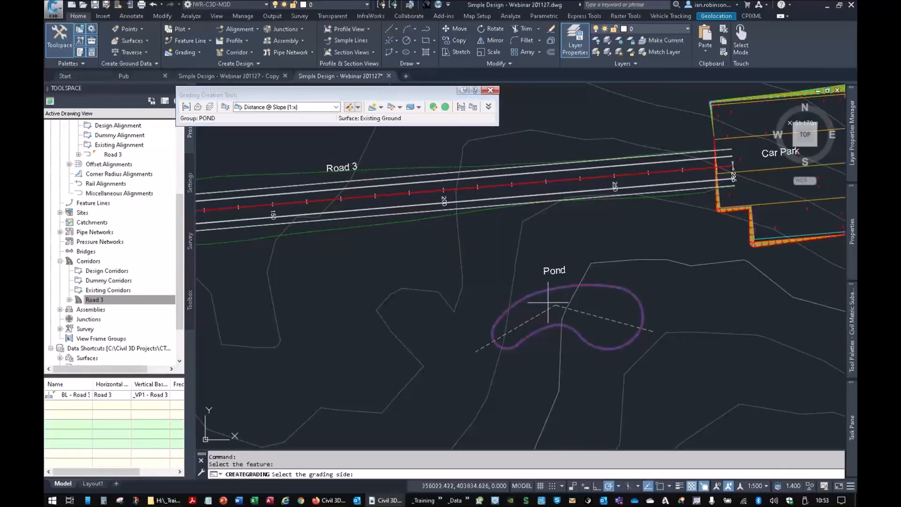
{"action": "left_click", "coordinate": [548, 302]}
{"action": "key", "text": "Return"}
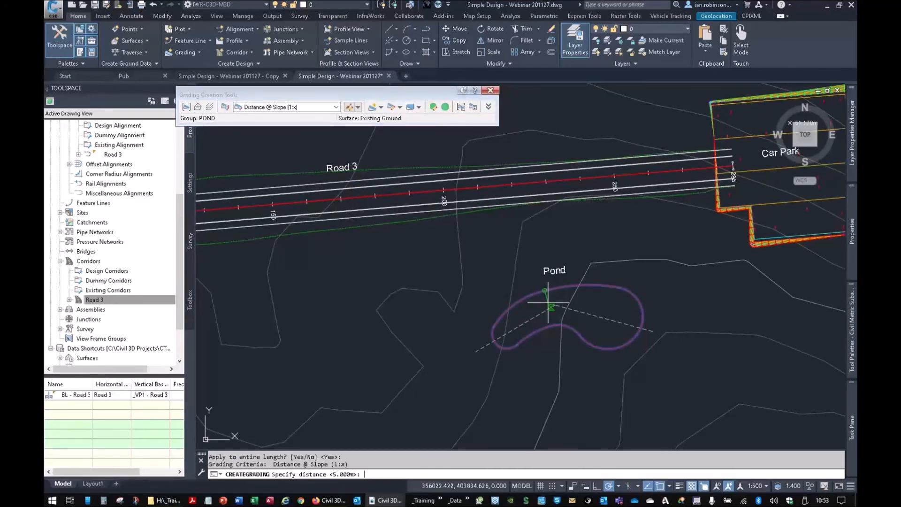
{"action": "type", "text": "2"}
{"action": "key", "text": "Return"}
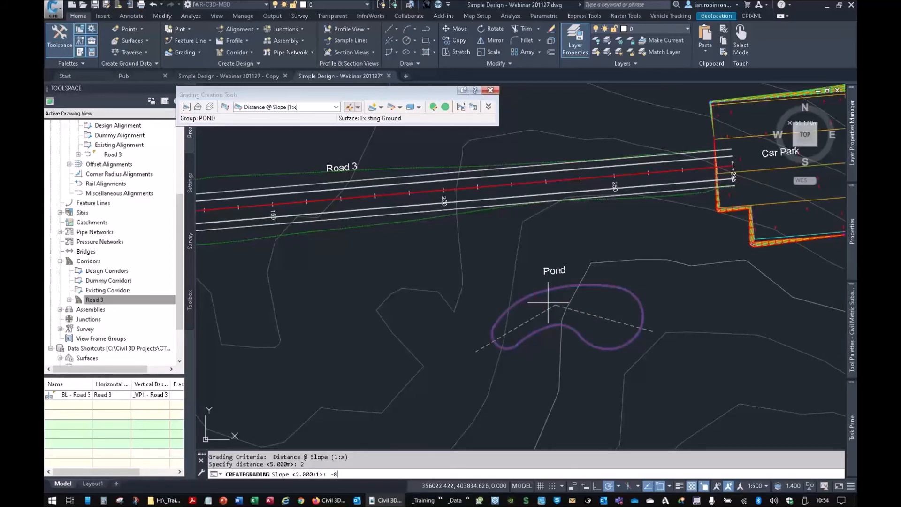
{"action": "key", "text": "Return"}
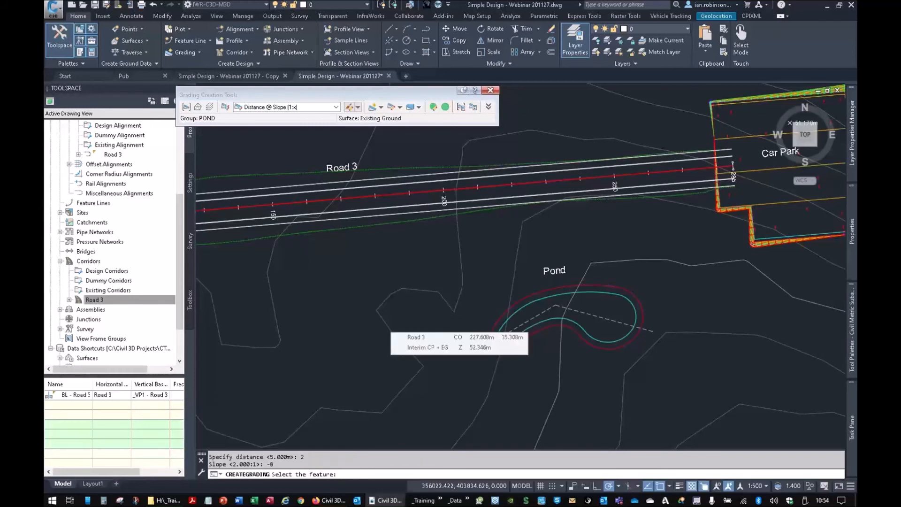
- Grade inwards along the full length of the inner pond line with a distance of 1.5 m and a slope of -2
{"action": "scroll", "coordinate": [524, 317], "scroll_direction": "up", "scroll_amount": 2}
{"action": "middle_click_drag", "start_coordinate": [527, 311], "coordinate": [503, 267]}
{"action": "left_click", "coordinate": [512, 245]}
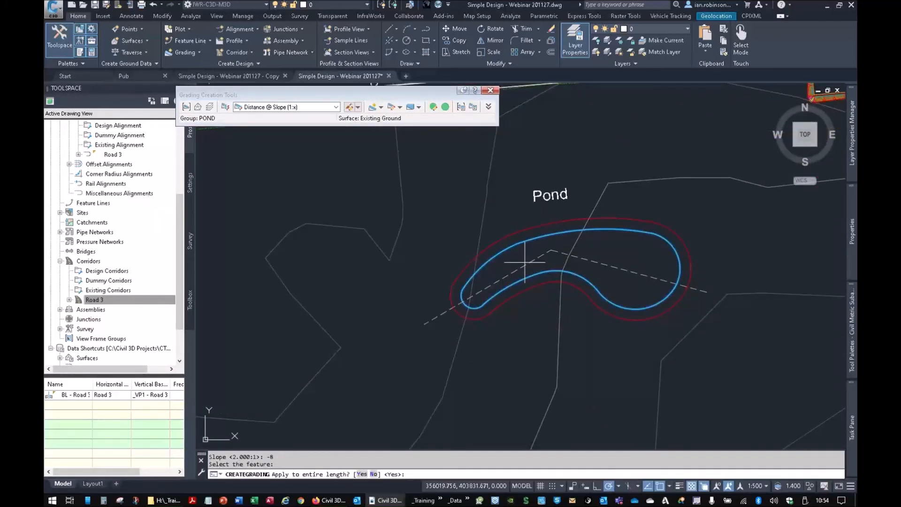
{"action": "key", "text": "Return"}
{"action": "type", "text": "1.5"}
{"action": "key", "text": "Return"}
{"action": "type", "text": "-"}
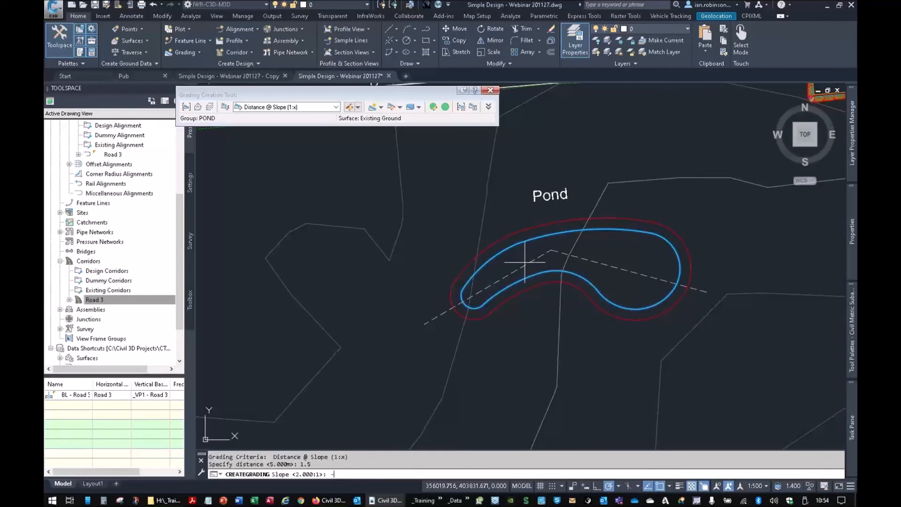
{"action": "type", "text": "2"}
{"action": "key", "text": "Return"}
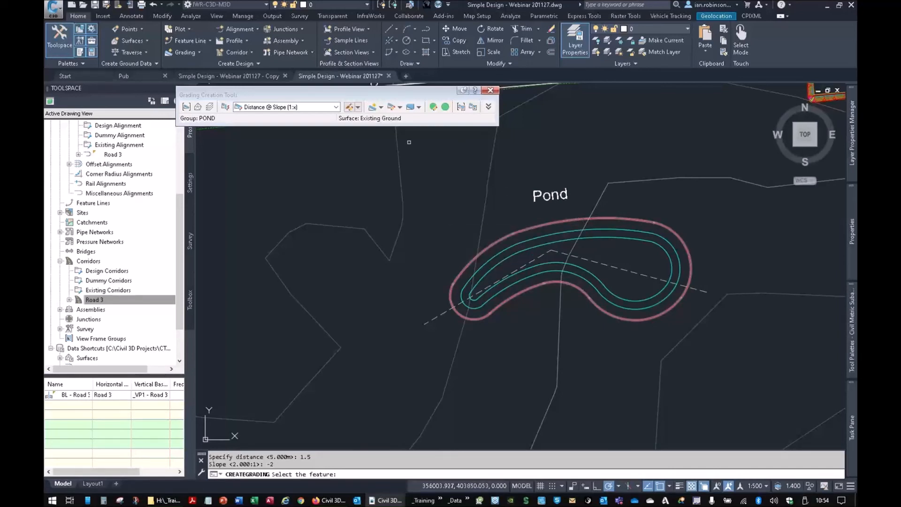
- Grade outwards along the entire outer pond feature line with Level @ 1:2 Slope to level 53.2, using cut and fill slopes of 1
{"action": "left_click", "coordinate": [316, 106]}
{"action": "left_click", "coordinate": [272, 125]}
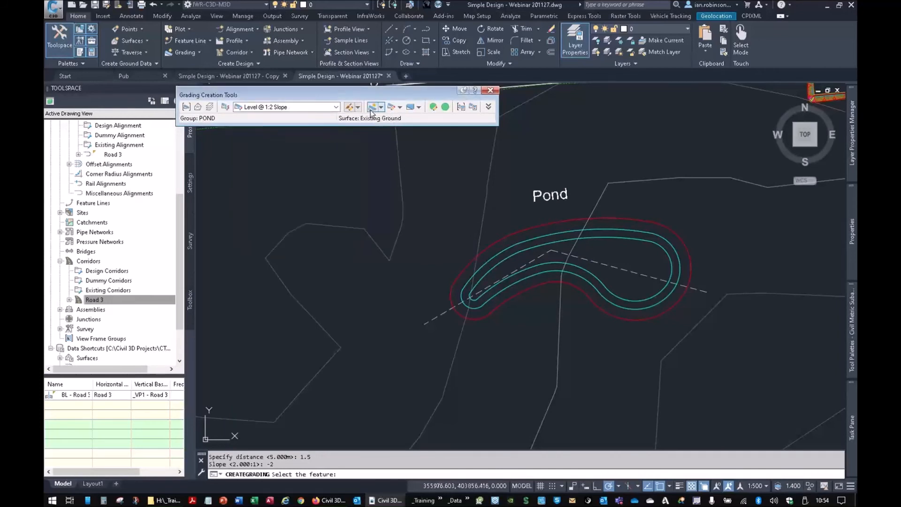
{"action": "key", "text": "Escape"}
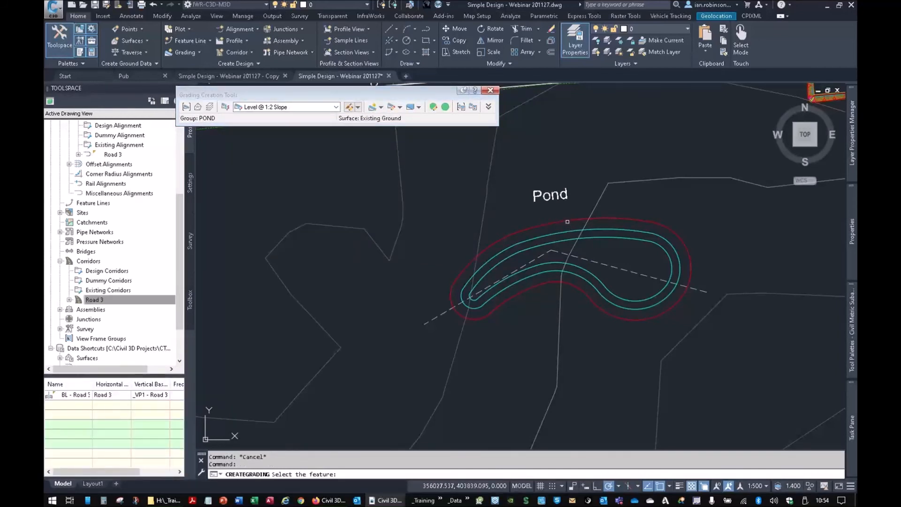
{"action": "left_click", "coordinate": [568, 219]}
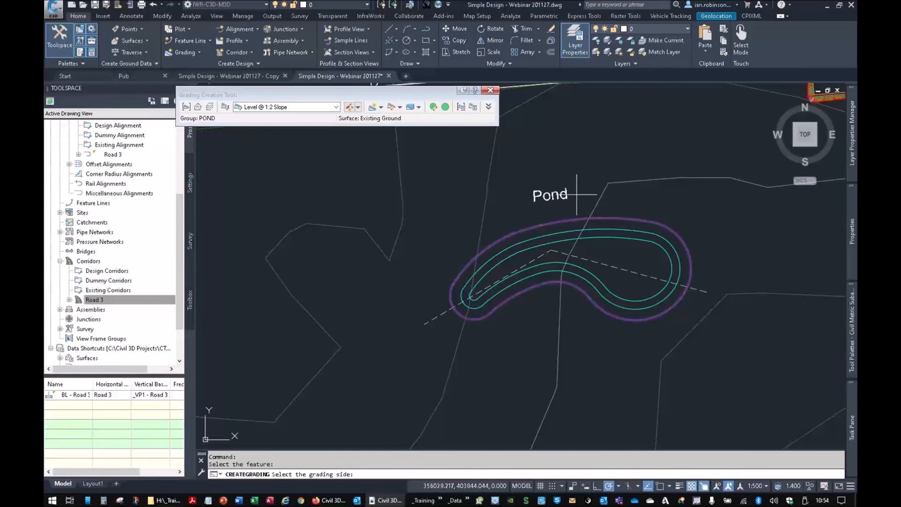
{"action": "left_click", "coordinate": [579, 180]}
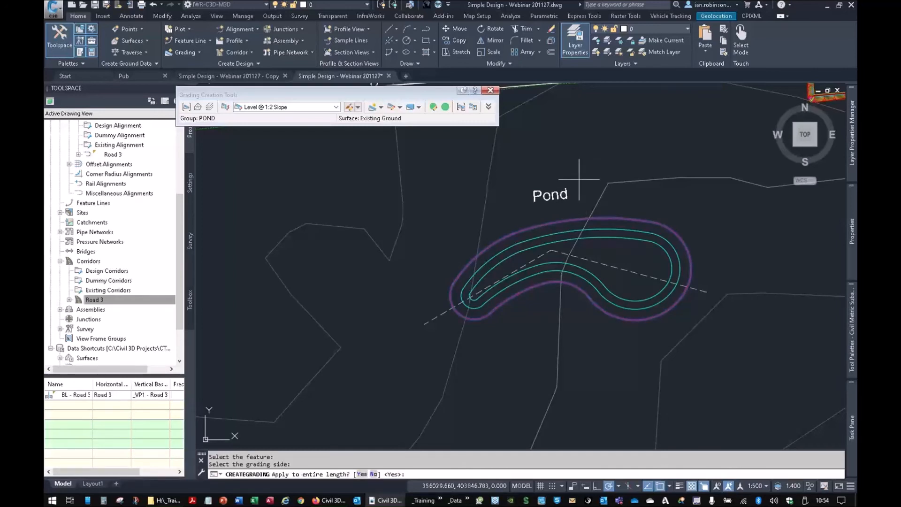
{"action": "key", "text": "Return"}
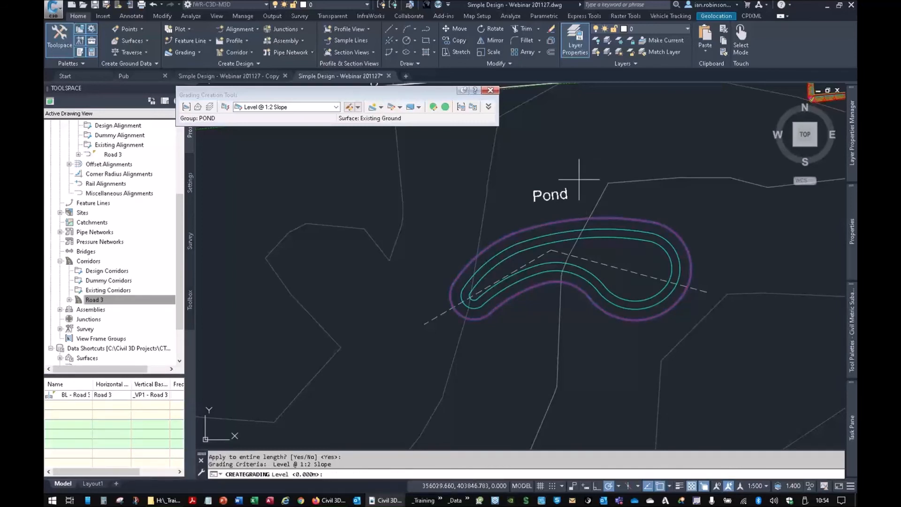
{"action": "type", "text": "53.2"}
{"action": "key", "text": "Return"}
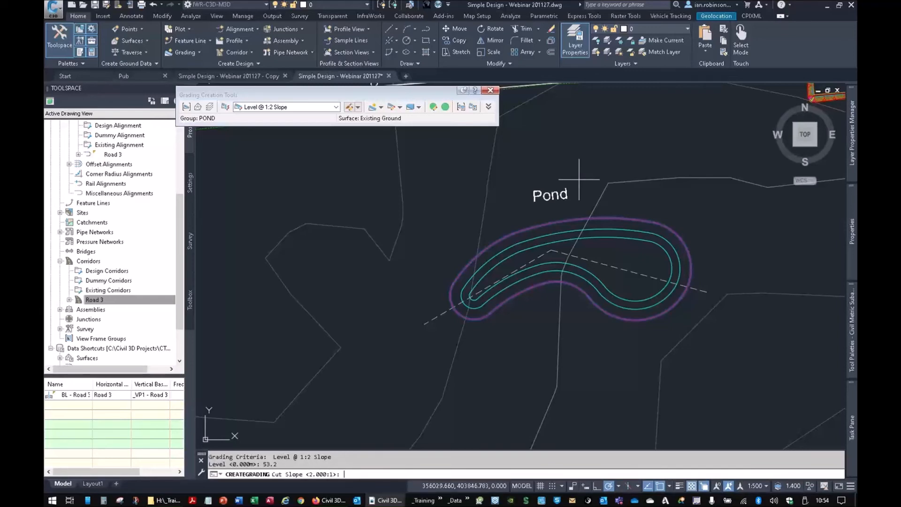
{"action": "type", "text": "1"}
{"action": "key", "text": "Return"}
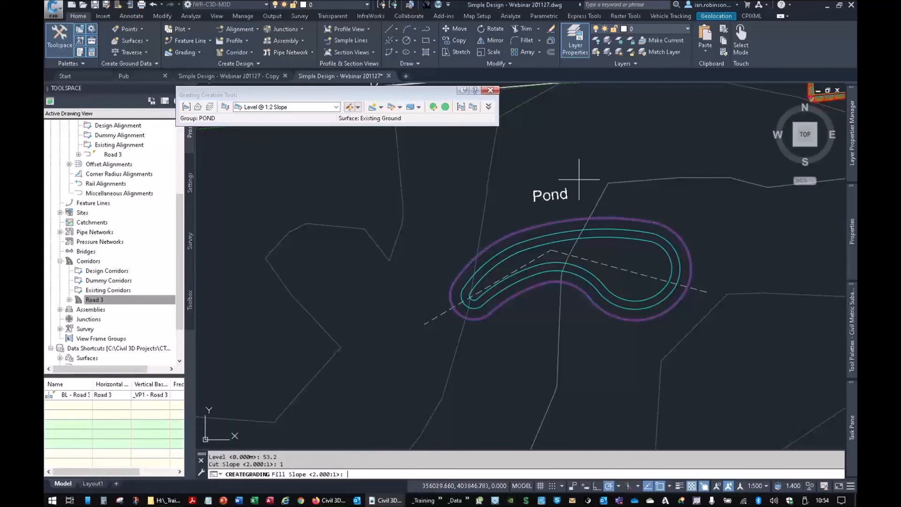
{"action": "key", "text": "Return"}
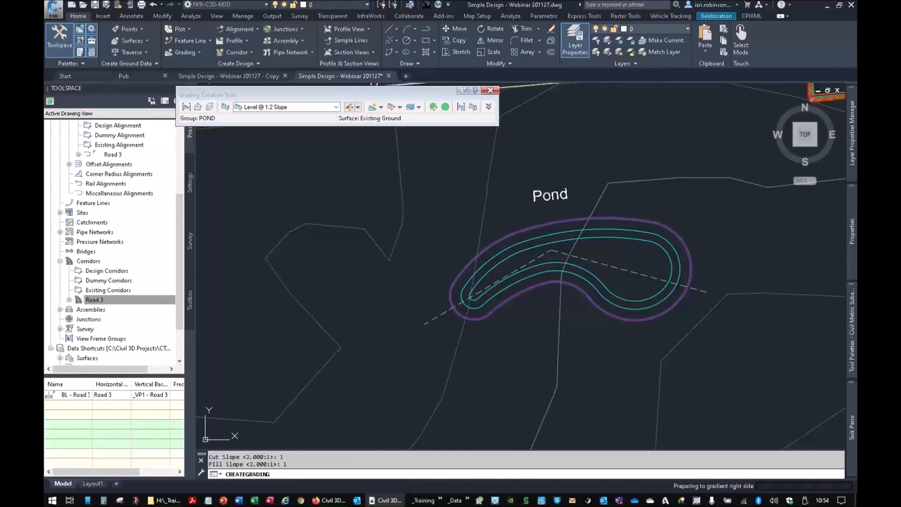
- Grade outwards along the full length of the new outer bank line with Distance @ Grade (%), using distance 1 m and gradient 0
{"action": "scroll", "coordinate": [591, 224], "scroll_direction": "up", "scroll_amount": 6}
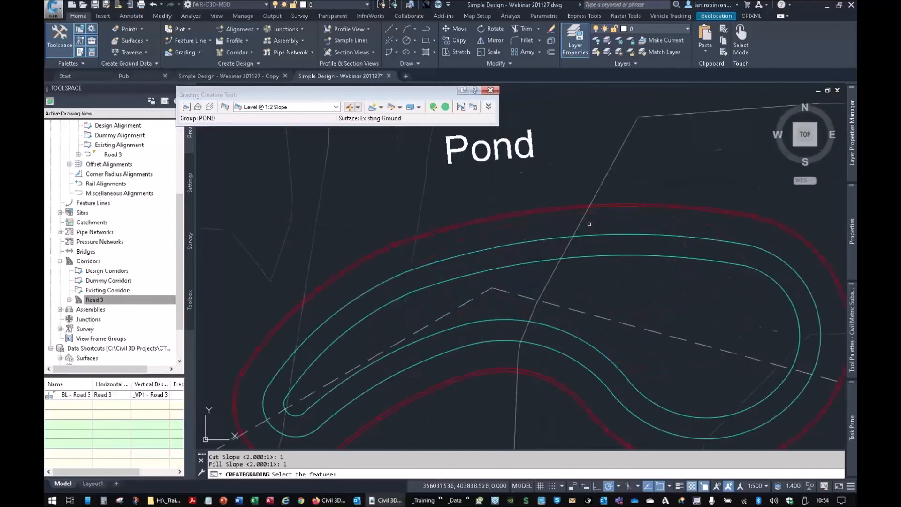
{"action": "left_click", "coordinate": [312, 107]}
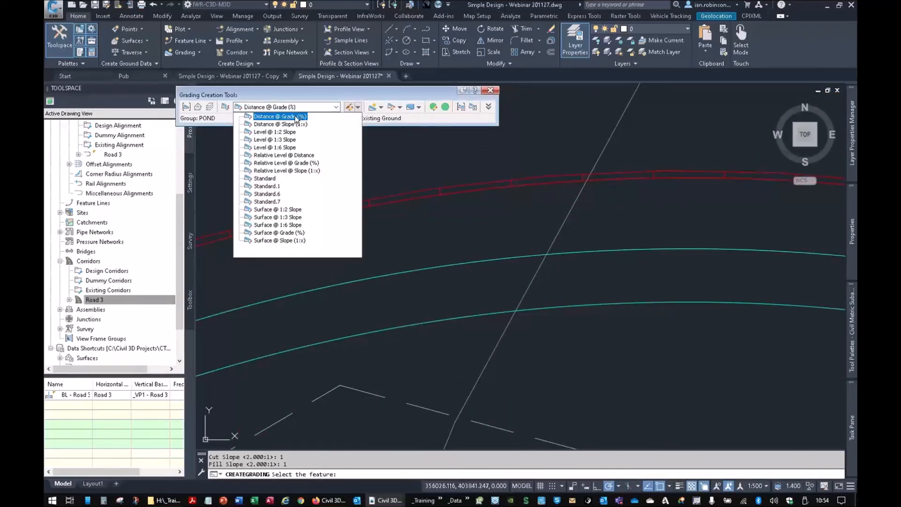
{"action": "left_click", "coordinate": [295, 116]}
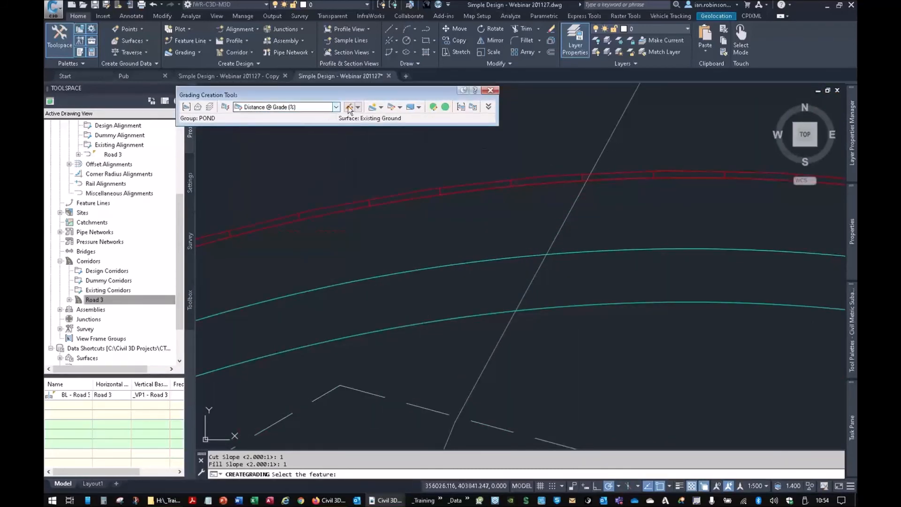
{"action": "left_click", "coordinate": [373, 109]}
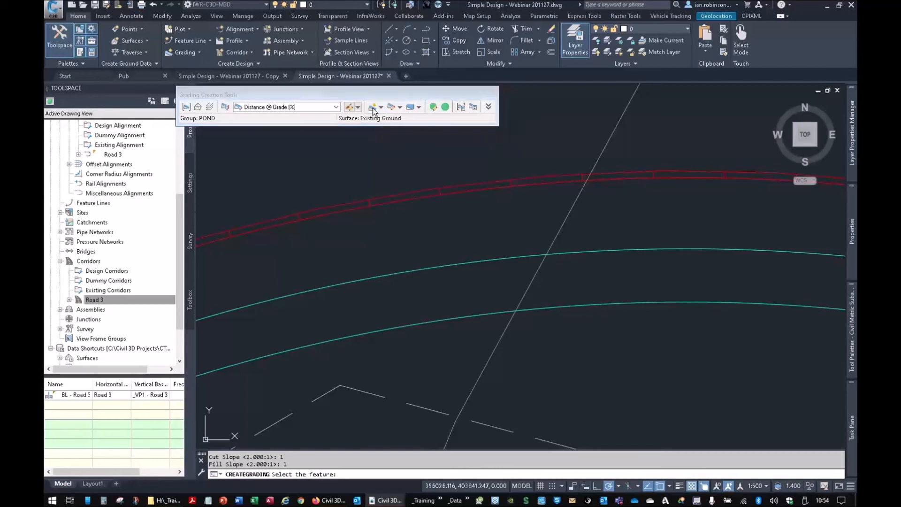
{"action": "left_click", "coordinate": [520, 177]}
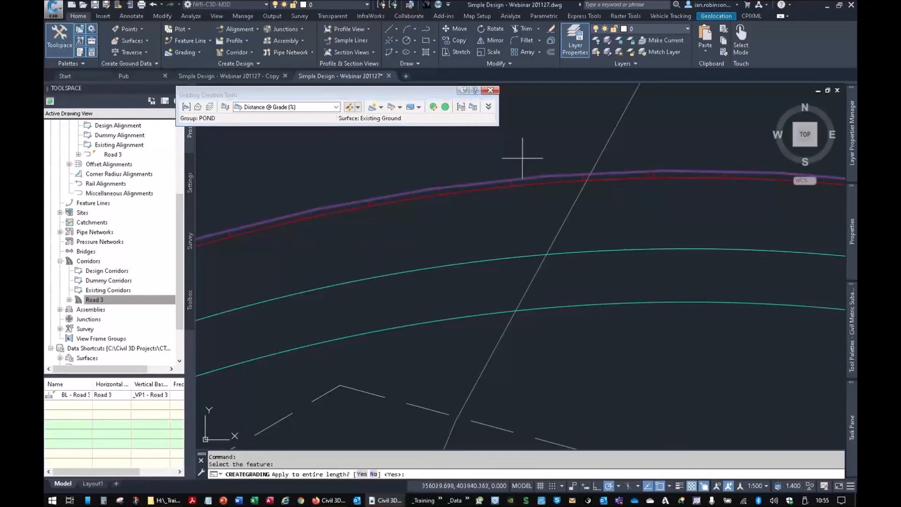
{"action": "key", "text": "Return"}
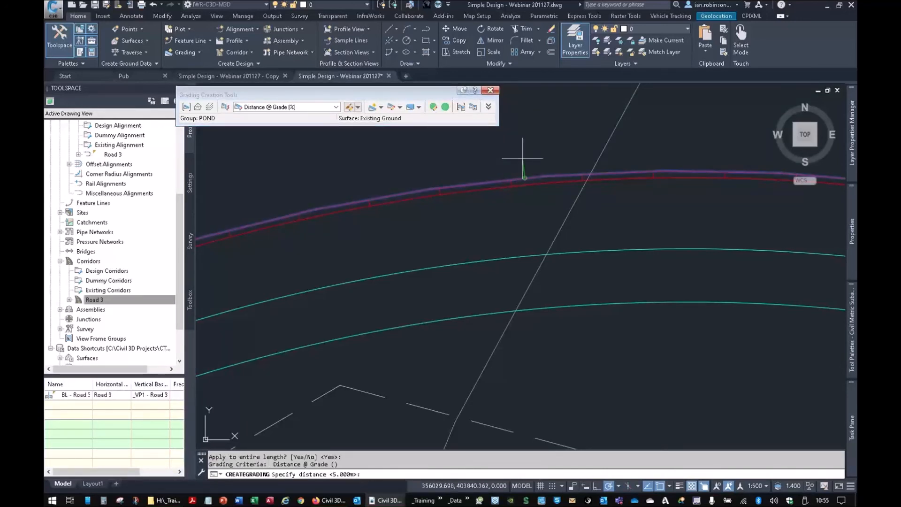
{"action": "type", "text": "1"}
{"action": "key", "text": "Return"}
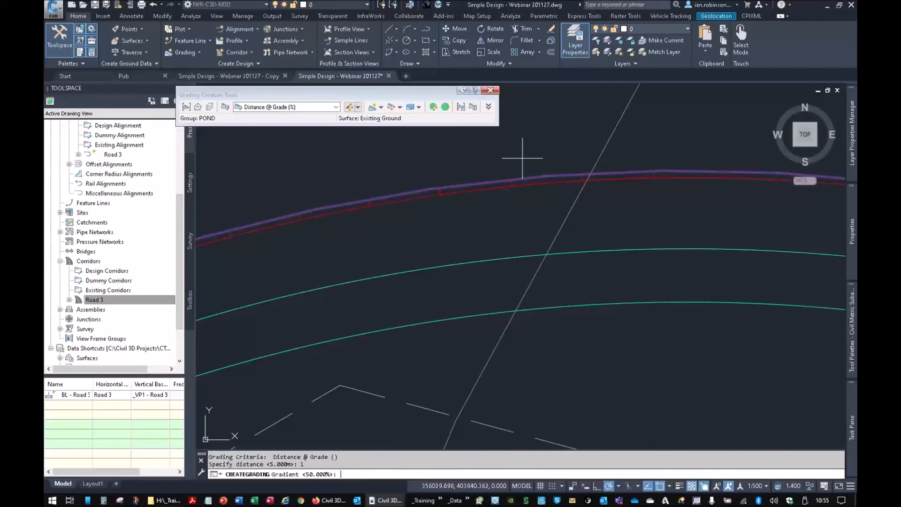
{"action": "key", "text": "Return"}
- Grade the entire outermost pond line to the Existing Ground surface with Surface @ 1:3 Slope, using cut and fill slopes of 3
{"action": "scroll", "coordinate": [603, 194], "scroll_direction": "down", "scroll_amount": 5}
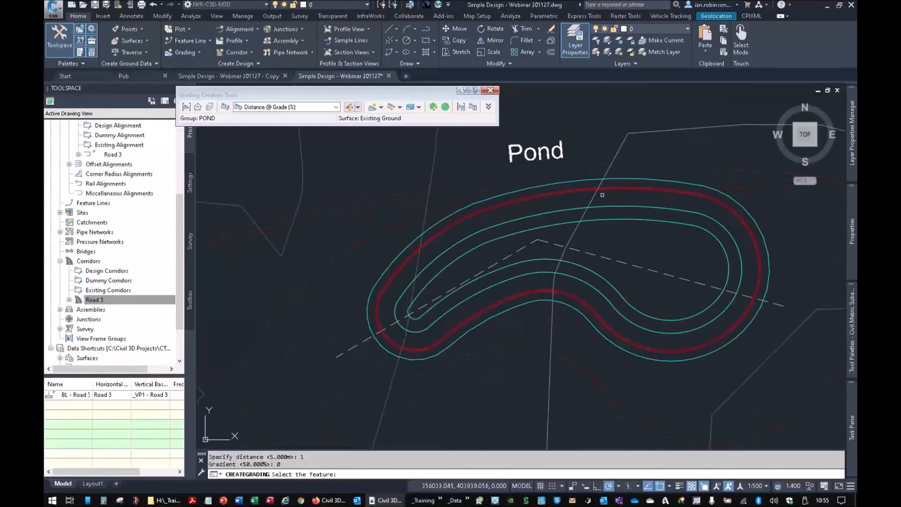
{"action": "middle_click_drag", "start_coordinate": [610, 240], "coordinate": [527, 226]}
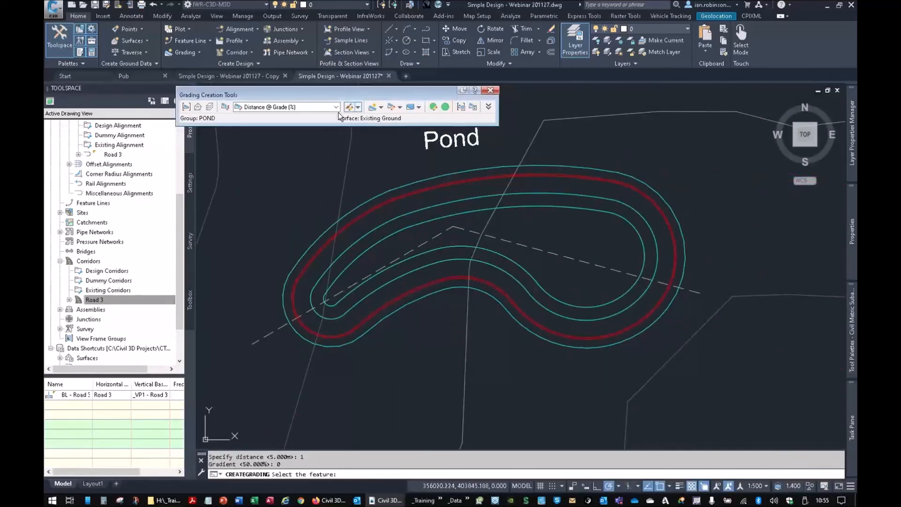
{"action": "left_click", "coordinate": [312, 108]}
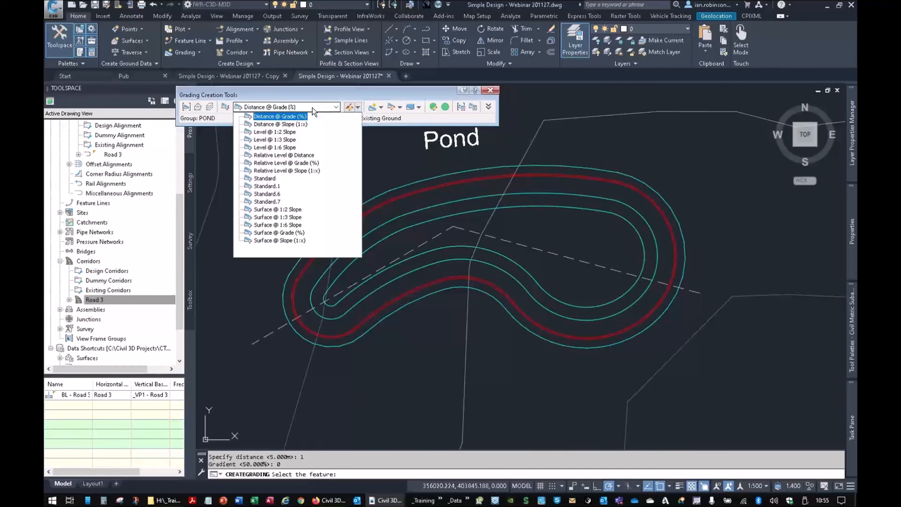
{"action": "left_click", "coordinate": [281, 217]}
{"action": "left_click", "coordinate": [376, 108]}
{"action": "left_click", "coordinate": [550, 166]}
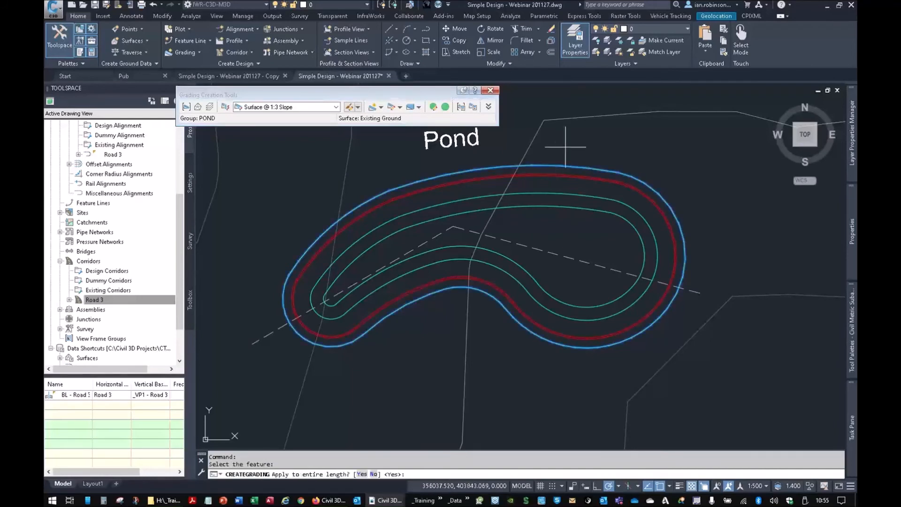
{"action": "key", "text": "Return"}
{"action": "key", "text": "Return"}
{"action": "key", "text": "Return"}
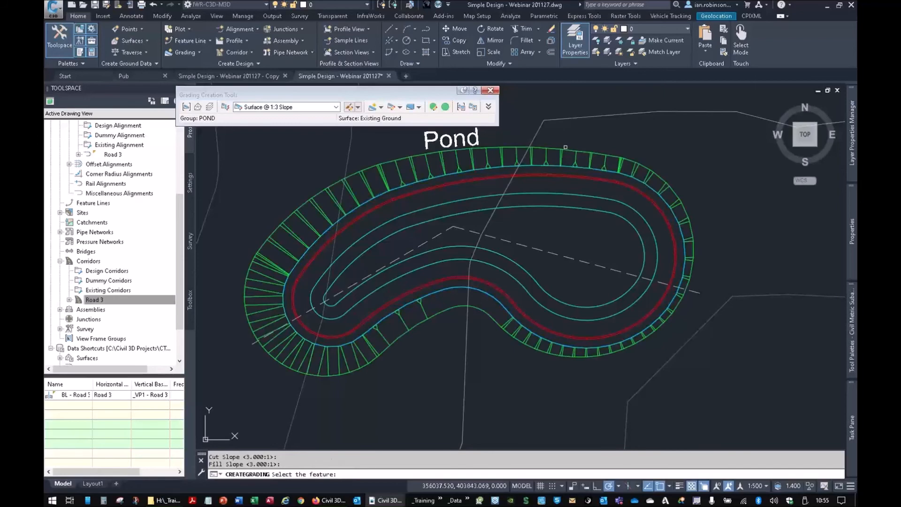
{"action": "key", "text": "Escape"}
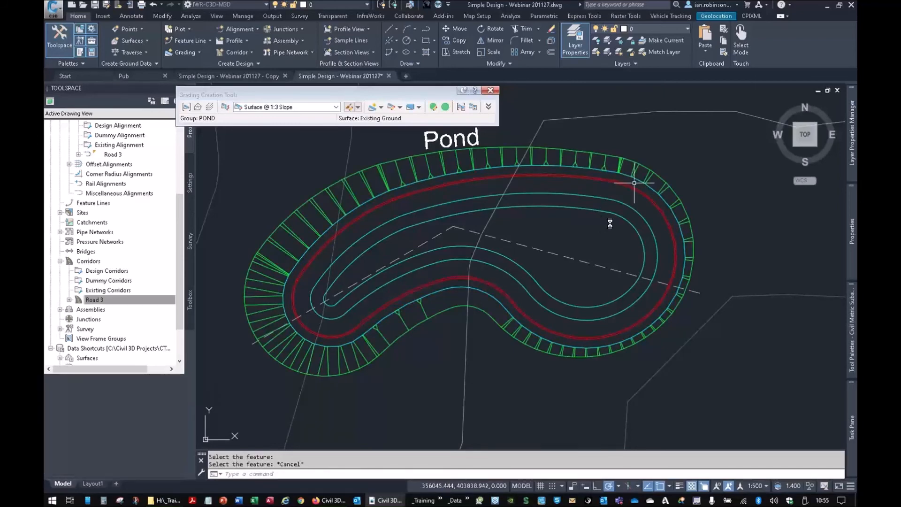
- Examine the selected pond gradings and feature lines in 3D in the Object Viewer
{"action": "left_click", "coordinate": [610, 222]}
{"action": "left_click", "coordinate": [590, 146]}
{"action": "right_click", "coordinate": [603, 169]}
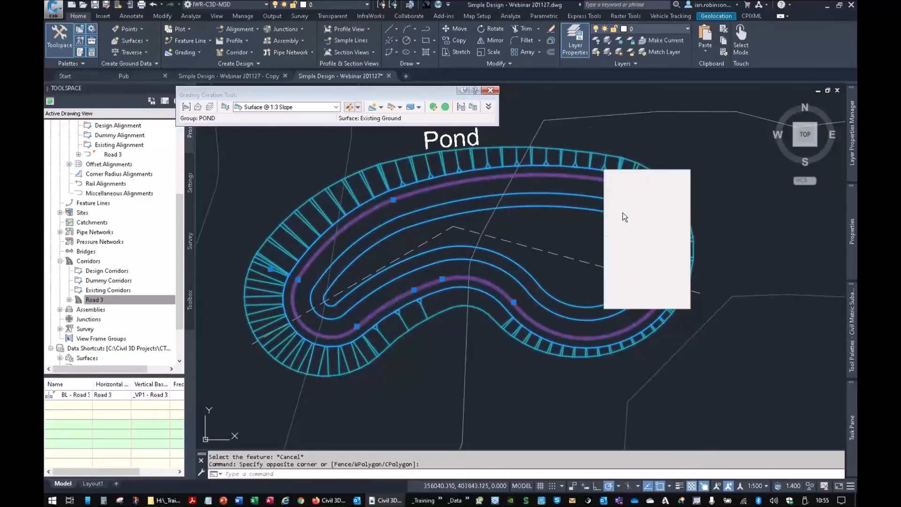
{"action": "left_click", "coordinate": [640, 284]}
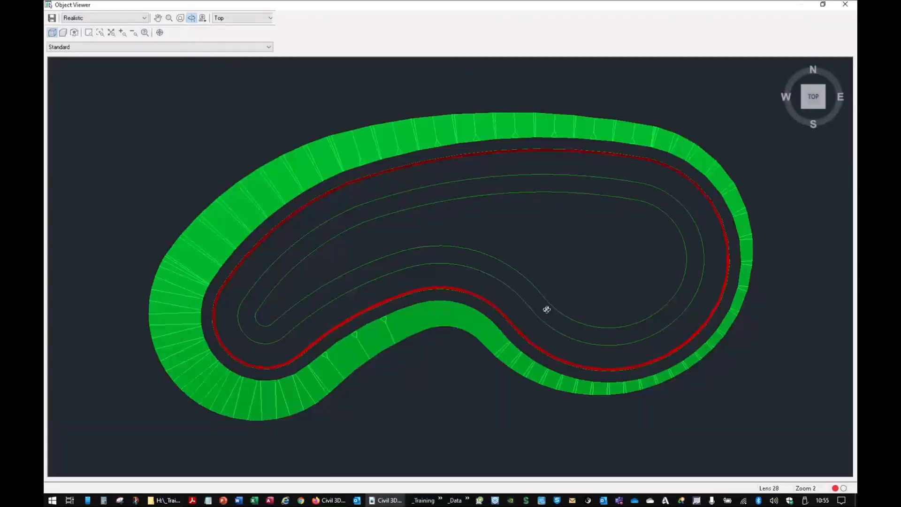
{"action": "left_click_drag", "start_coordinate": [545, 310], "coordinate": [519, 303]}
{"action": "right_click", "coordinate": [518, 303]}
{"action": "left_click", "coordinate": [522, 306]}
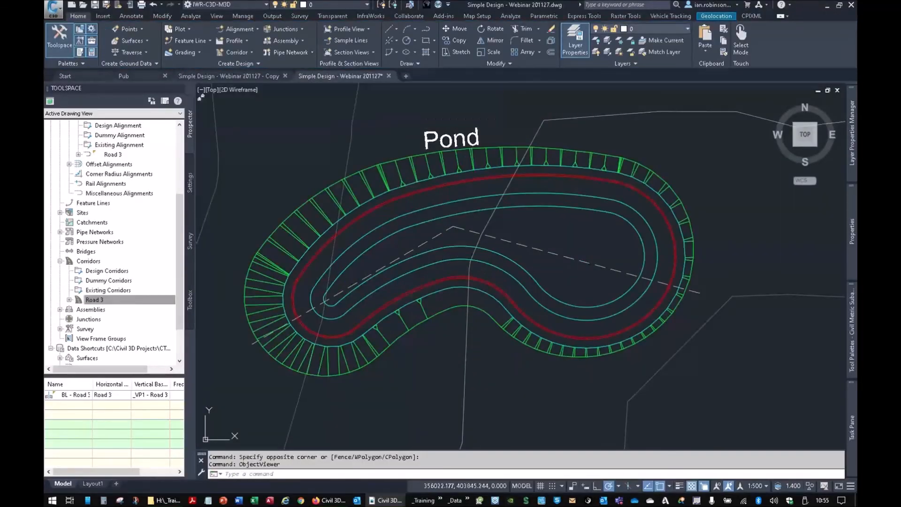
- Create a triangulation surface named POND with the Triangulation style
{"action": "left_click", "coordinate": [190, 39]}
{"action": "left_click", "coordinate": [190, 40]}
{"action": "left_click", "coordinate": [136, 41]}
{"action": "left_click", "coordinate": [124, 56]}
{"action": "left_click", "coordinate": [490, 205]}
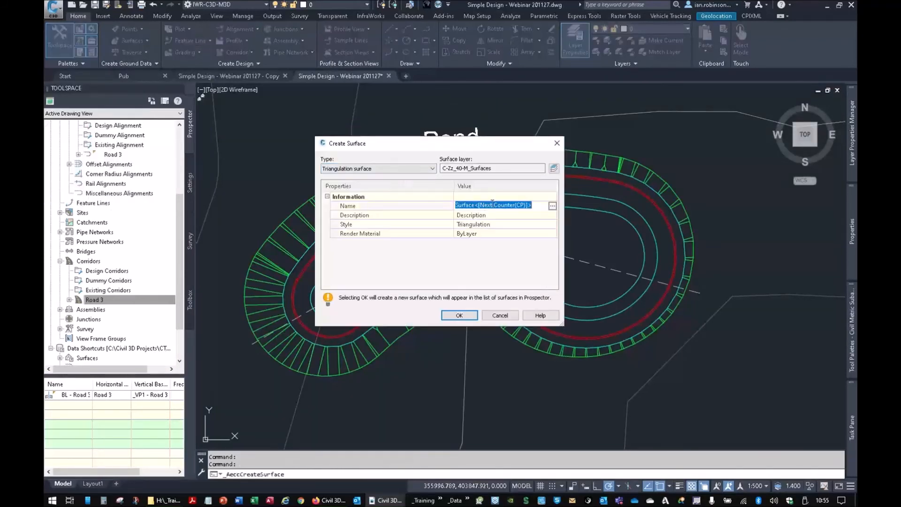
{"action": "type", "text": "POND"}
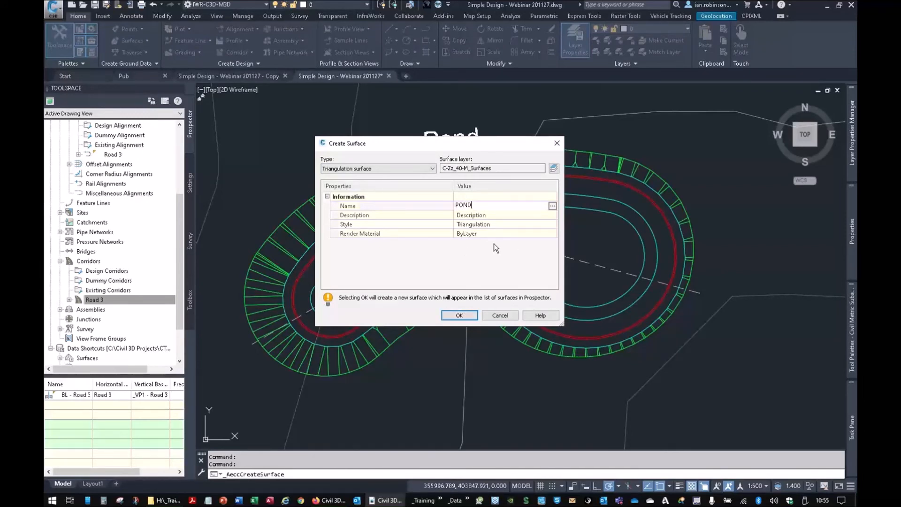
{"action": "left_click", "coordinate": [460, 315]}
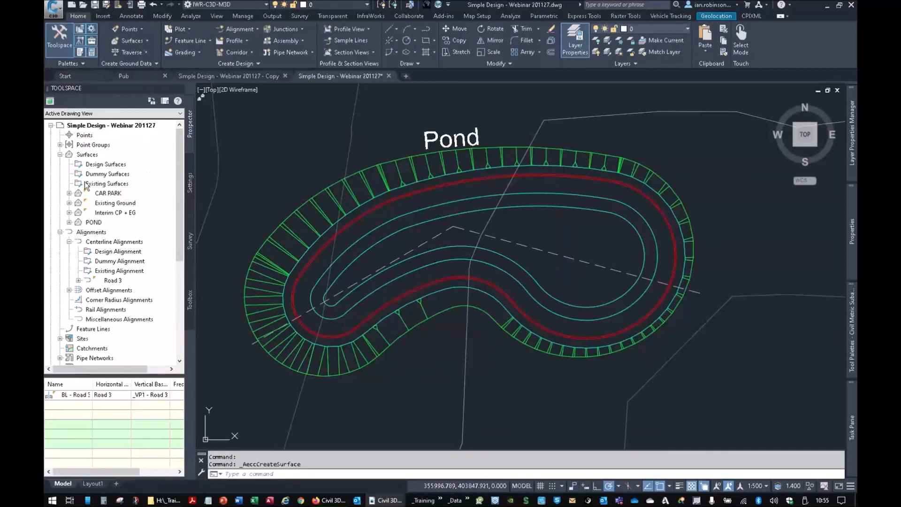
- Add the pond's grading and feature lines to the POND surface as standard breaklines described P1, with a mid-ordinate distance of 0.01 m
{"action": "left_click", "coordinate": [60, 232]}
{"action": "left_click", "coordinate": [69, 222]}
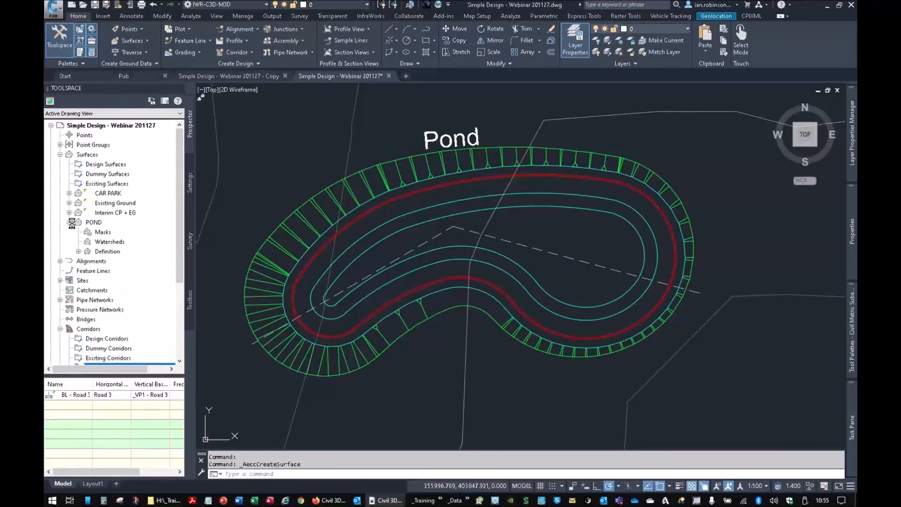
{"action": "left_click", "coordinate": [79, 251]}
{"action": "right_click", "coordinate": [115, 276]}
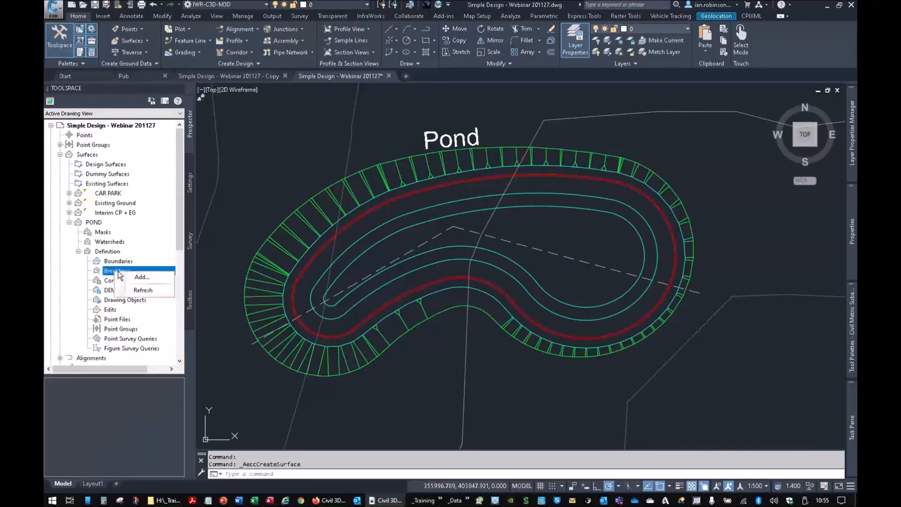
{"action": "left_click", "coordinate": [142, 274]}
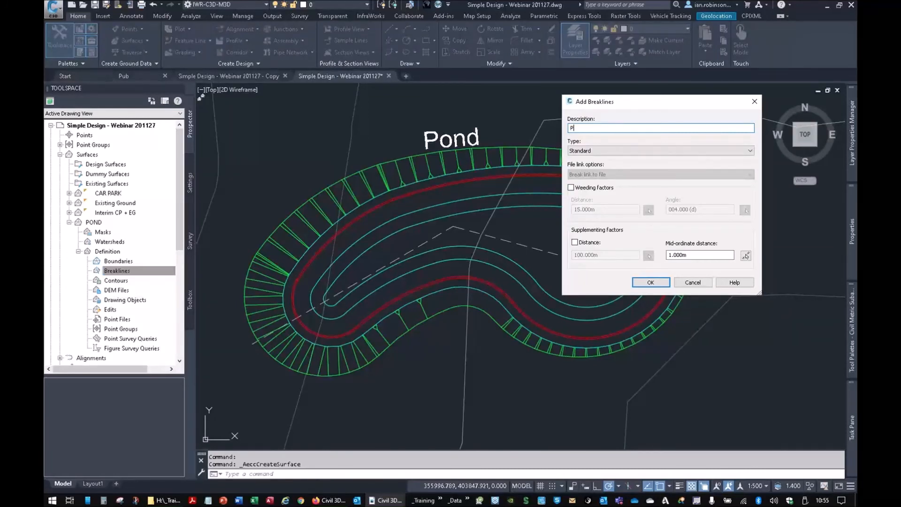
{"action": "left_click_drag", "start_coordinate": [692, 255], "coordinate": [649, 255]}
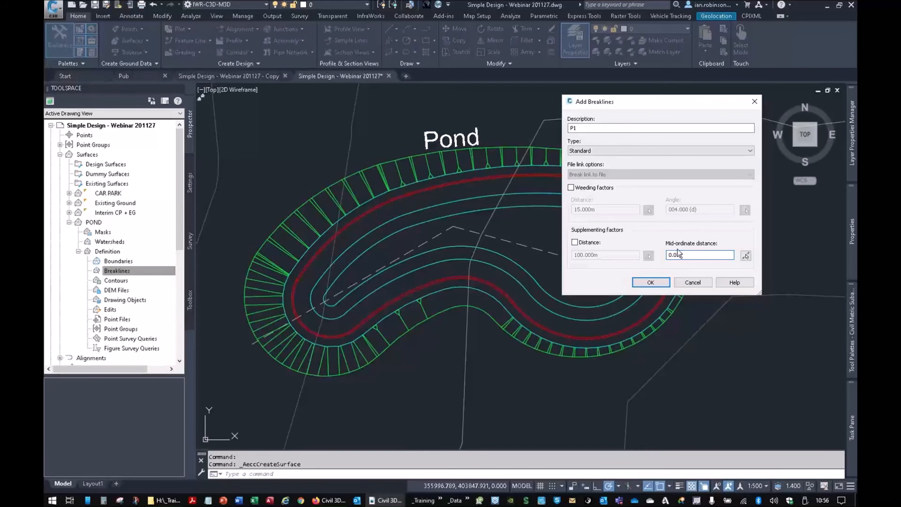
{"action": "left_click", "coordinate": [650, 282]}
{"action": "left_click", "coordinate": [709, 246]}
{"action": "left_click", "coordinate": [582, 218]}
{"action": "key", "text": "Return"}
- Add an outer boundary to the POND surface from the outermost feature line, with a mid-ordinate distance of 0.01 m
{"action": "left_click", "coordinate": [113, 261]}
{"action": "right_click", "coordinate": [121, 261]}
{"action": "left_click", "coordinate": [129, 266]}
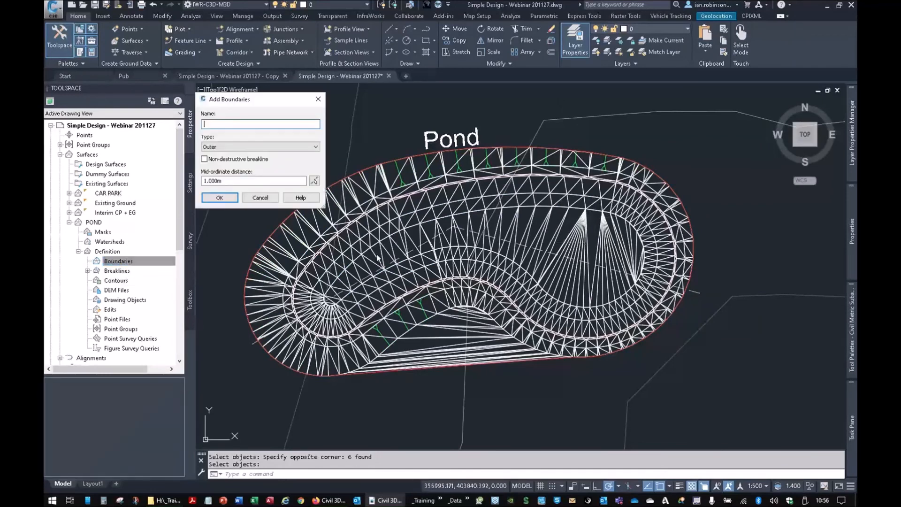
{"action": "left_click", "coordinate": [237, 182]}
{"action": "type", "text": "0"}
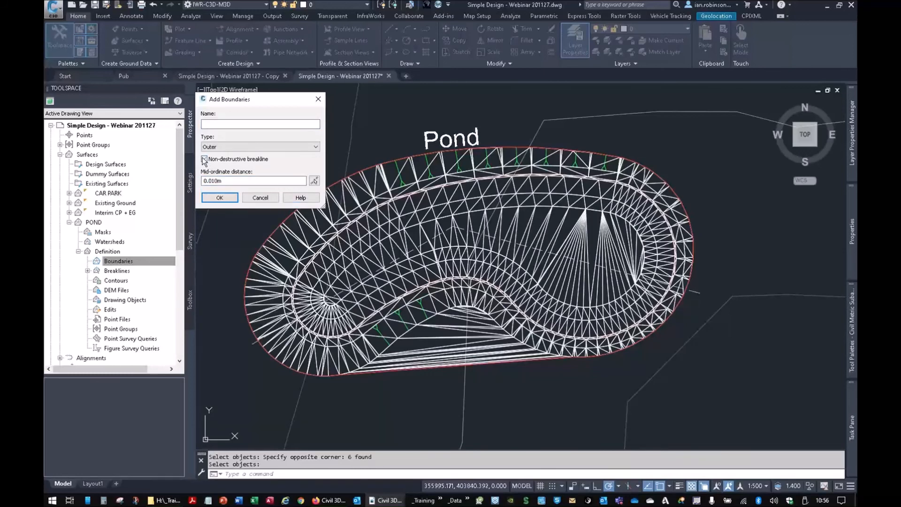
{"action": "left_click", "coordinate": [219, 197]}
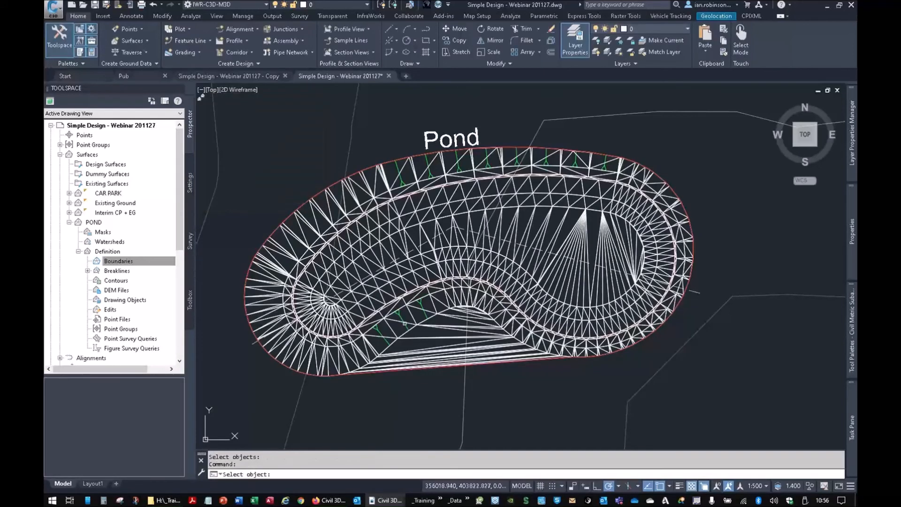
{"action": "left_click", "coordinate": [444, 363]}
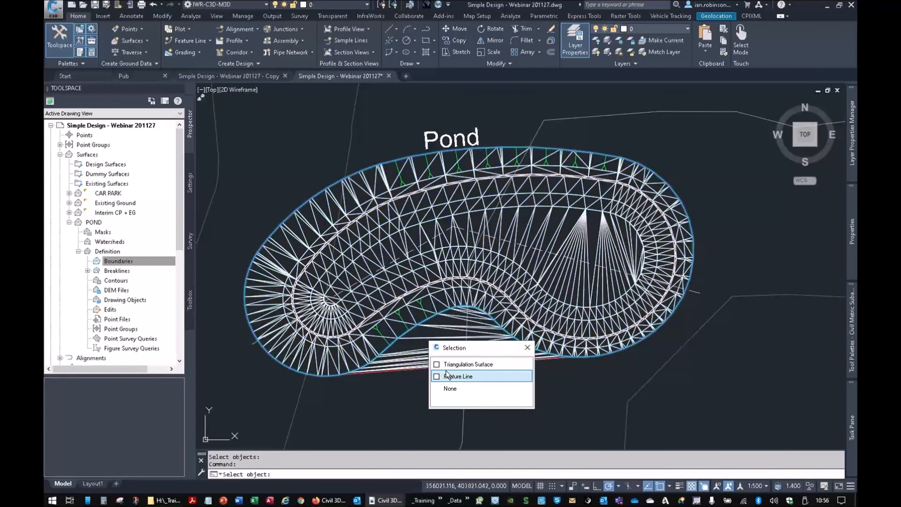
{"action": "left_click", "coordinate": [448, 376]}
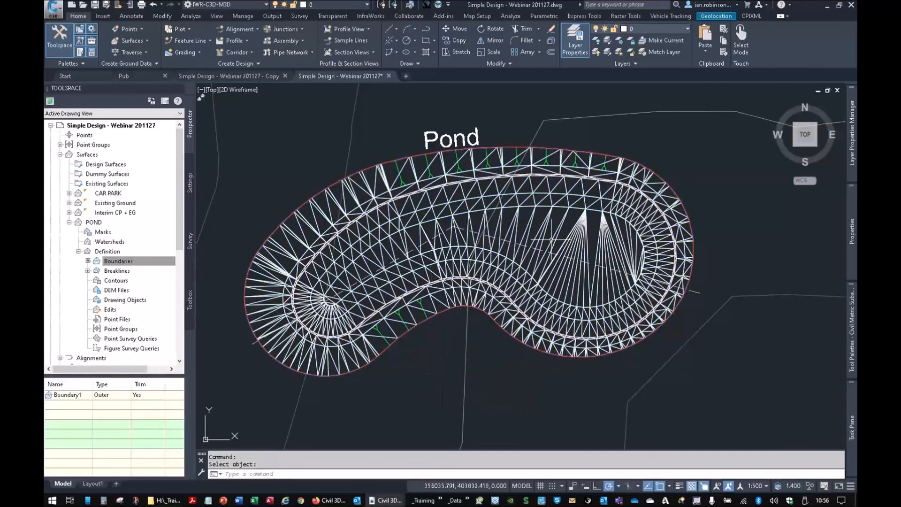
- Examine the bounded POND surface in 3D in the Object Viewer
{"action": "left_click", "coordinate": [573, 233]}
{"action": "right_click", "coordinate": [572, 233]}
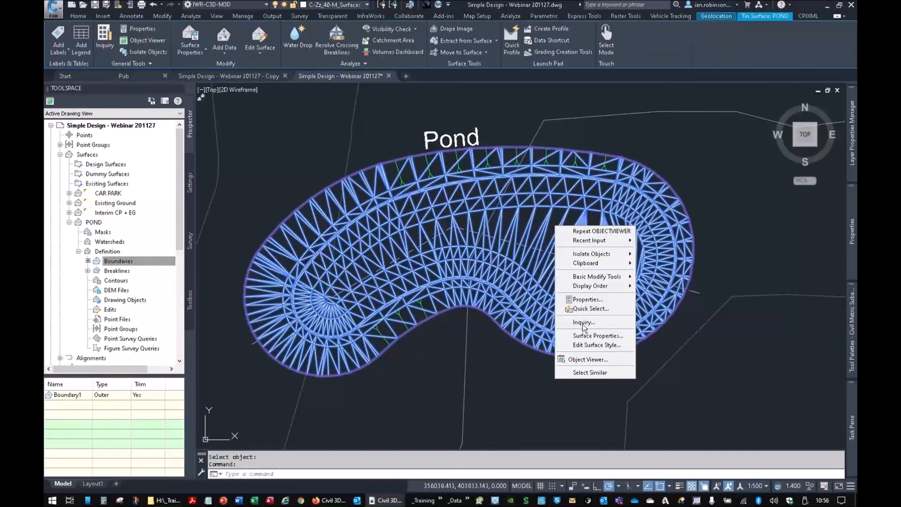
{"action": "left_click", "coordinate": [586, 362]}
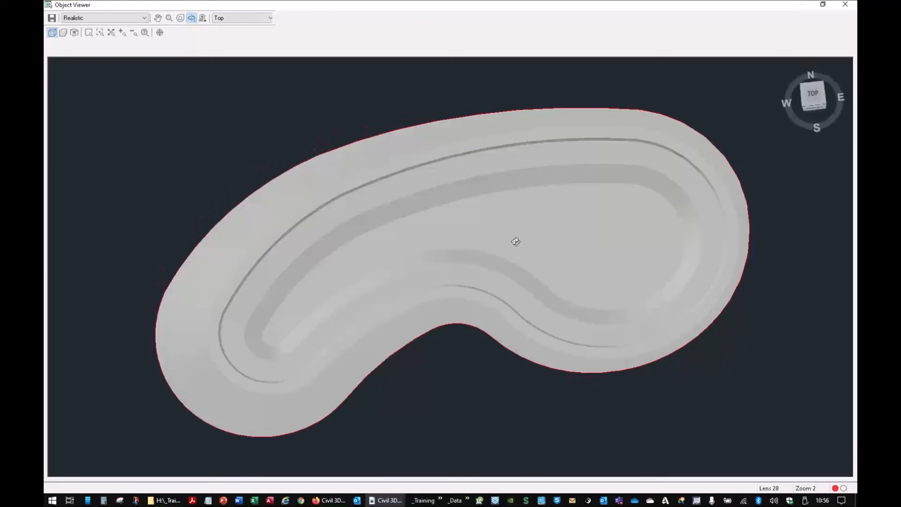
{"action": "left_click_drag", "start_coordinate": [515, 241], "coordinate": [493, 309]}
{"action": "right_click", "coordinate": [493, 308]}
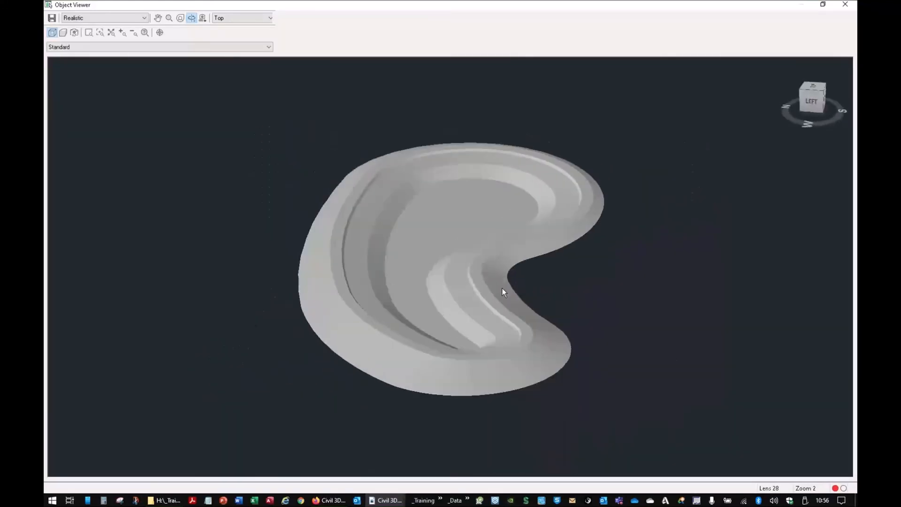
{"action": "left_click", "coordinate": [499, 314]}
{"action": "key", "text": "Escape"}
{"action": "scroll", "coordinate": [492, 243], "scroll_direction": "down", "scroll_amount": 5}
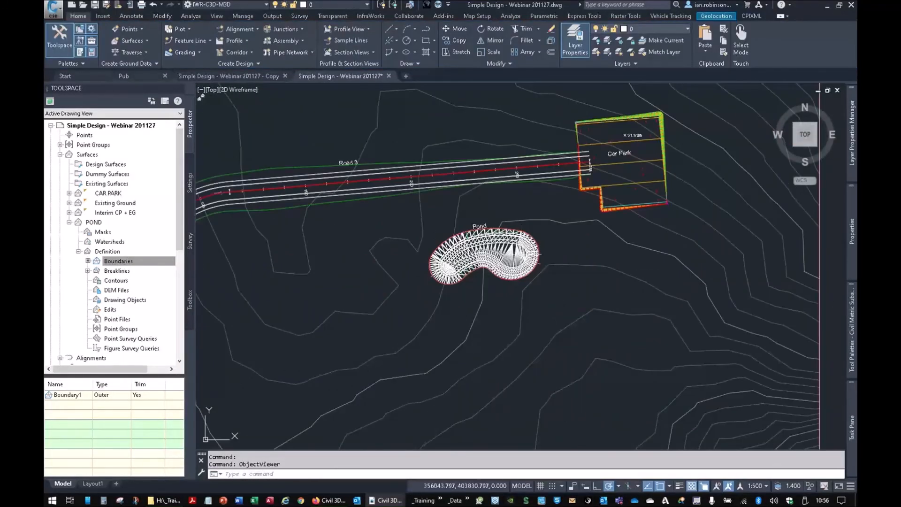
- Set the POND surface's style to Contours 0.5m and 2.5m Final Ground [Grey]
{"action": "left_click", "coordinate": [522, 248]}
{"action": "mouse_move", "coordinate": [851, 237]}
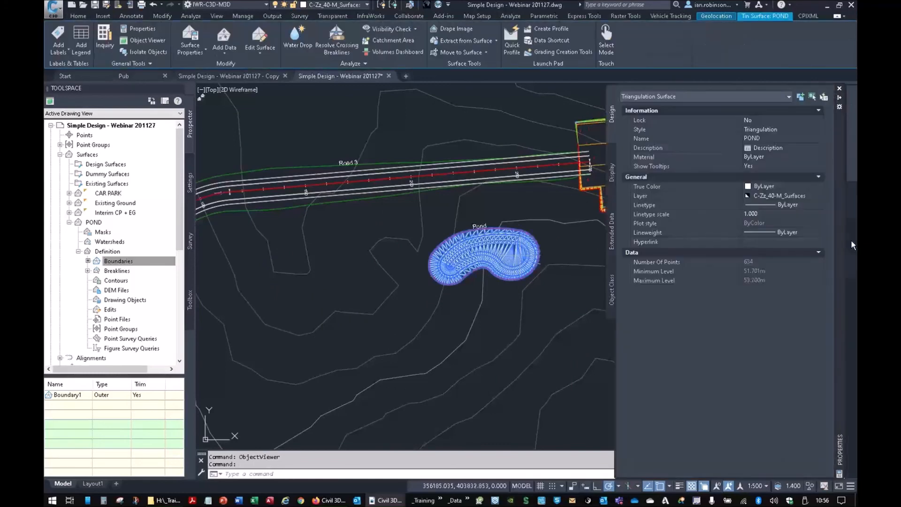
{"action": "left_click", "coordinate": [770, 128]}
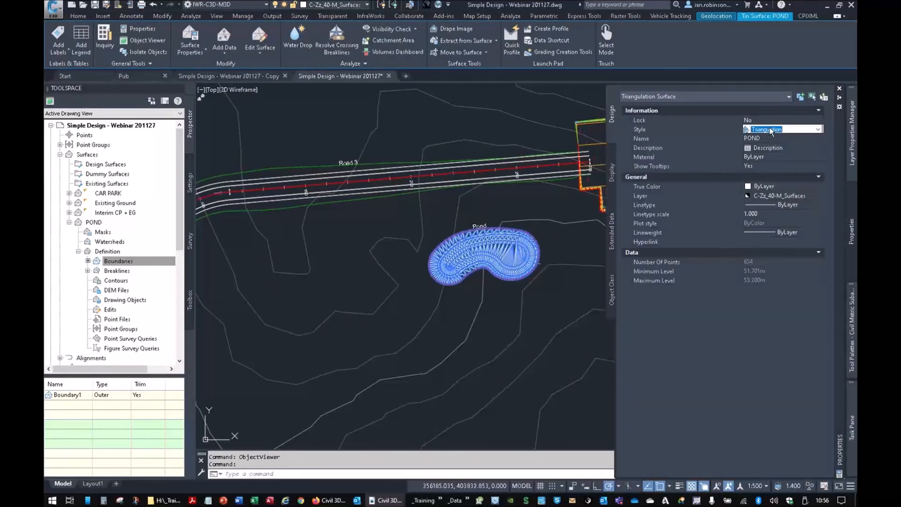
{"action": "left_click", "coordinate": [770, 130]}
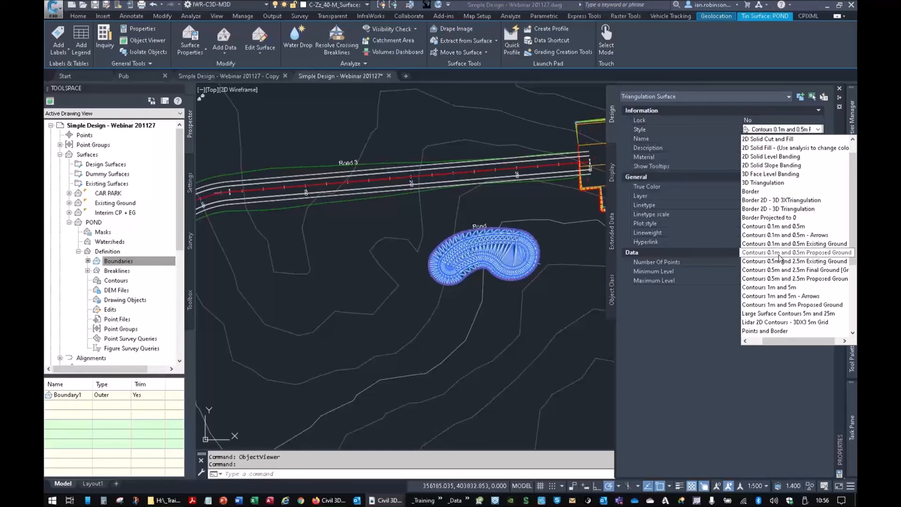
{"action": "left_click", "coordinate": [781, 270]}
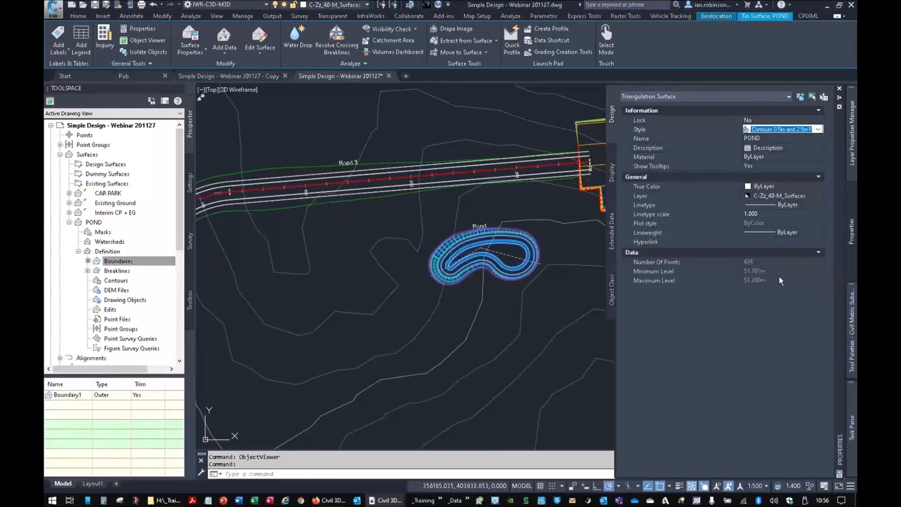
{"action": "scroll", "coordinate": [460, 244], "scroll_direction": "up", "scroll_amount": 4}
{"action": "key", "text": "Escape"}
{"action": "key", "text": "Escape"}
{"action": "mouse_move", "coordinate": [460, 244]}
{"action": "middle_mouse_down"}
{"action": "mouse_move", "coordinate": [425, 264]}
{"action": "mouse_move", "coordinate": [528, 230]}
{"action": "middle_mouse_up"}
{"action": "scroll", "coordinate": [448, 257], "scroll_direction": "down", "scroll_amount": 4}
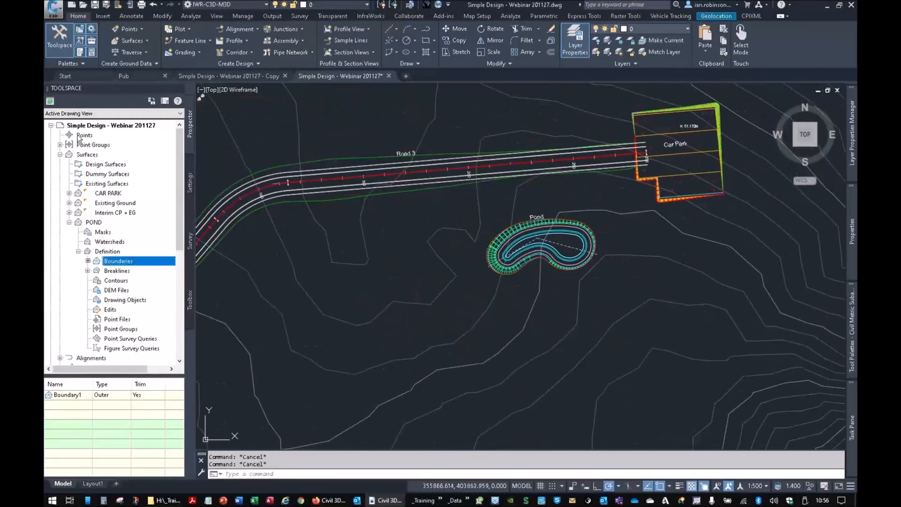
- Create a triangulation surface named FINAL GROUND with the Contours 0.5m and 2.5m Final Ground [Grey] style
{"action": "left_click", "coordinate": [125, 41]}
{"action": "left_click", "coordinate": [120, 51]}
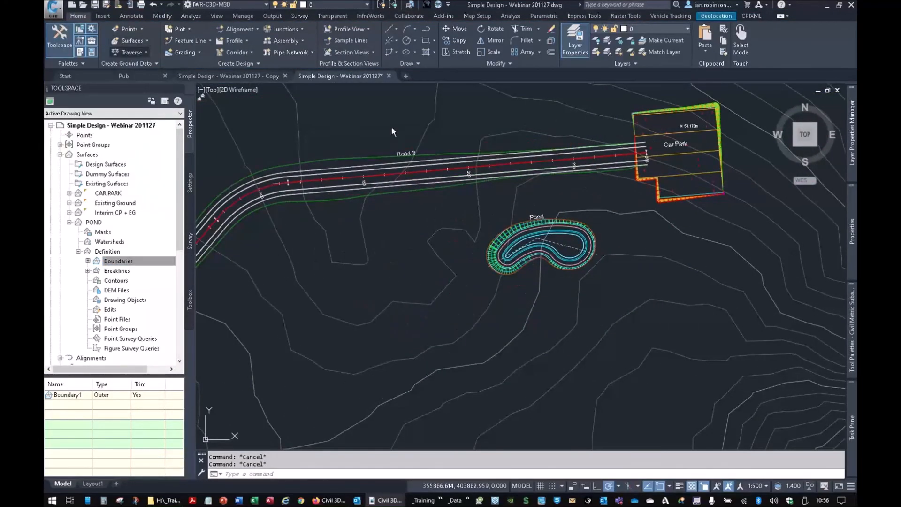
{"action": "left_click", "coordinate": [494, 206]}
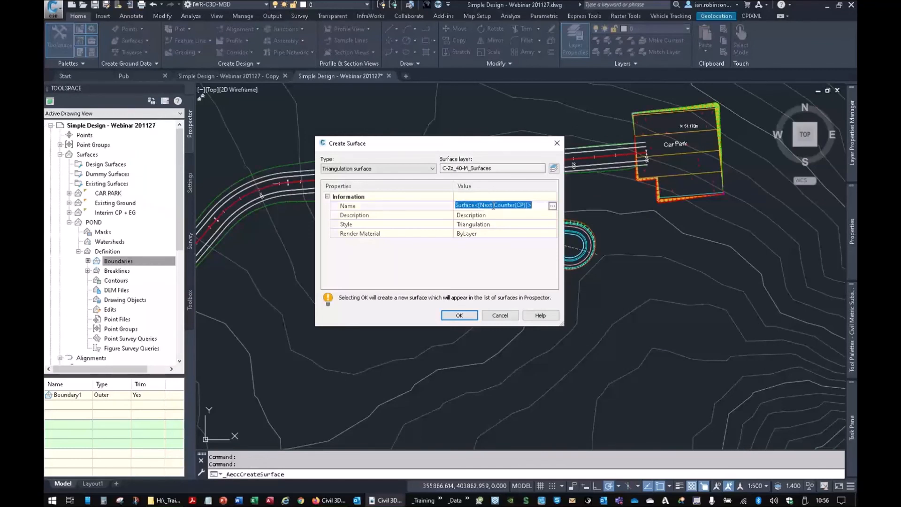
{"action": "type", "text": "FINAL GROUND"}
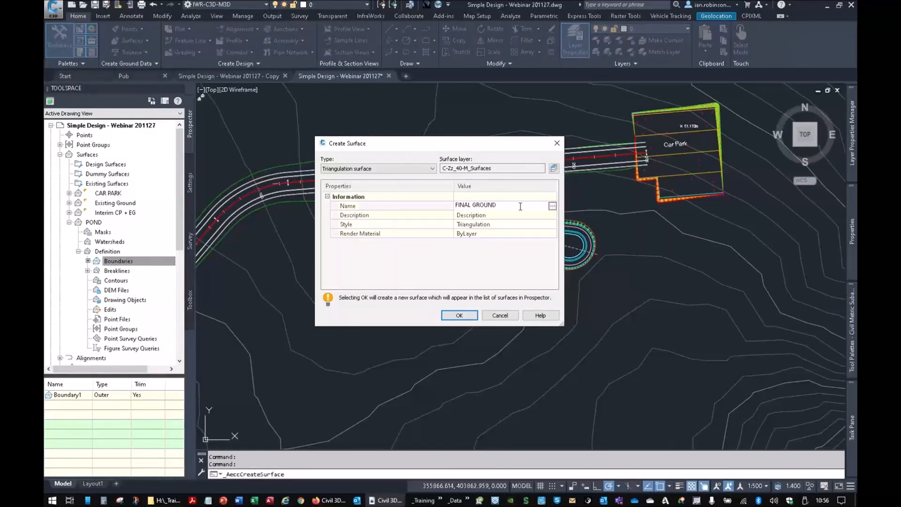
{"action": "left_click", "coordinate": [517, 224]}
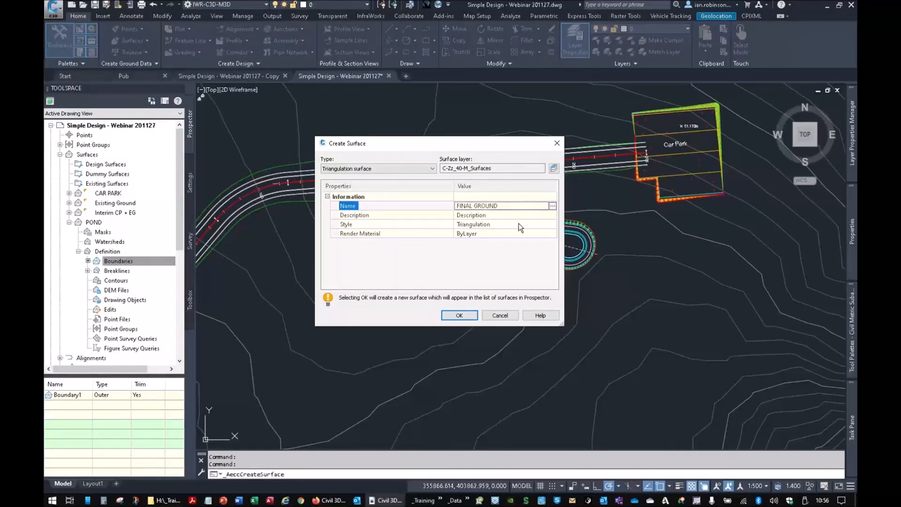
{"action": "left_click", "coordinate": [551, 225]}
{"action": "left_click", "coordinate": [582, 127]}
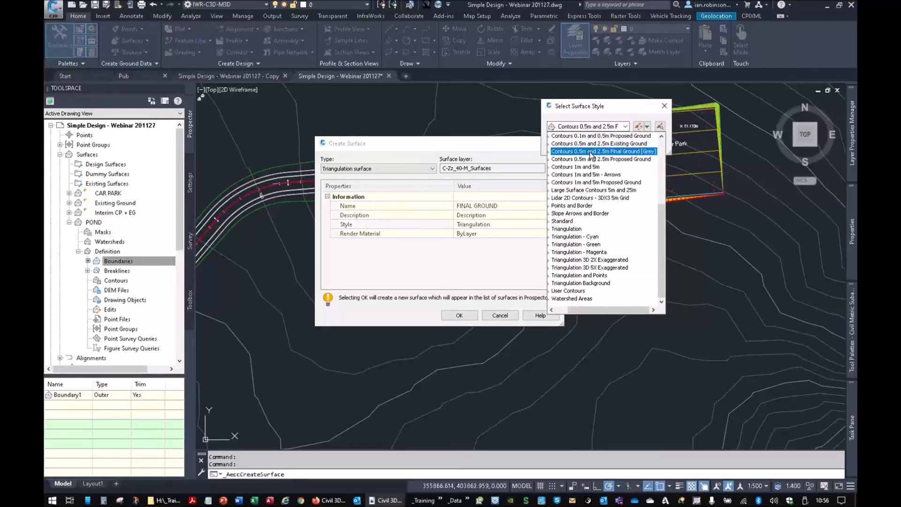
{"action": "left_click", "coordinate": [592, 151]}
{"action": "left_click", "coordinate": [573, 143]}
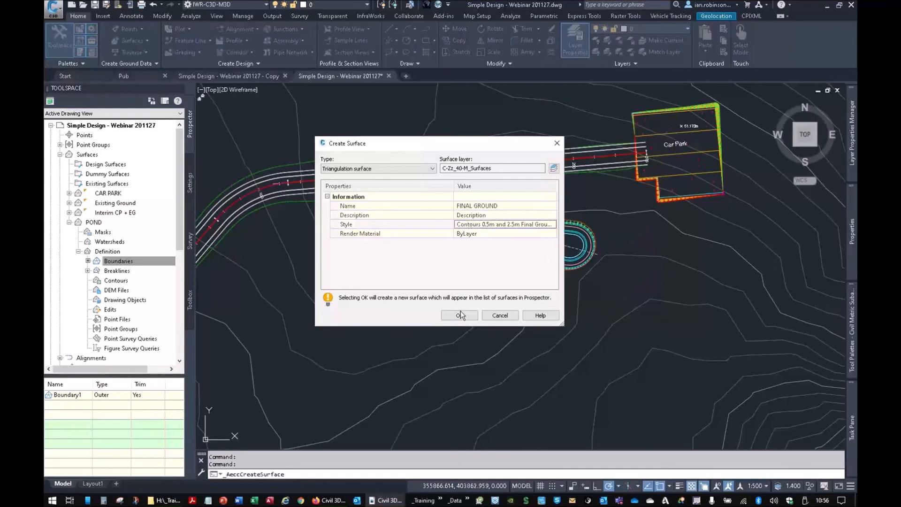
{"action": "left_click", "coordinate": [459, 315]}
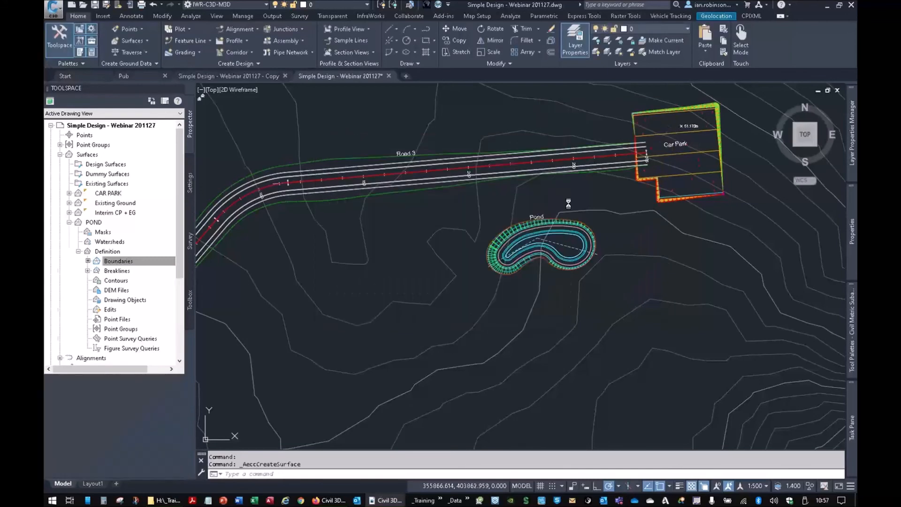
- Hide the car park, ground contour and pond surfaces together by assigning them the _No Display style
{"action": "left_click", "coordinate": [680, 127]}
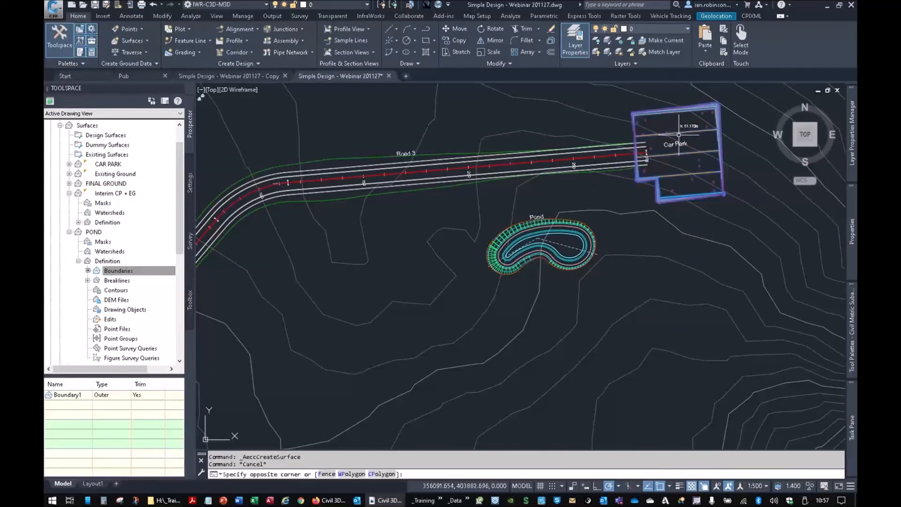
{"action": "left_click", "coordinate": [564, 216]}
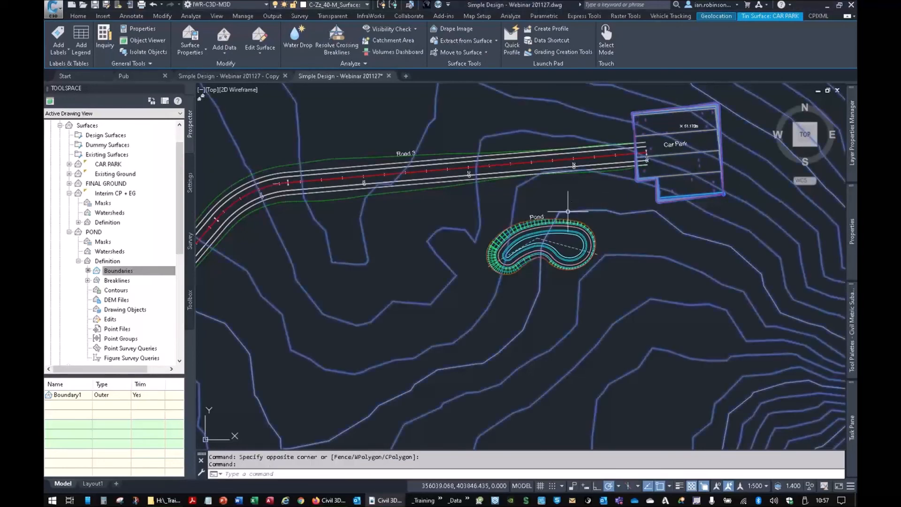
{"action": "left_click", "coordinate": [568, 212]}
{"action": "scroll", "coordinate": [569, 212], "scroll_direction": "up", "scroll_amount": 5}
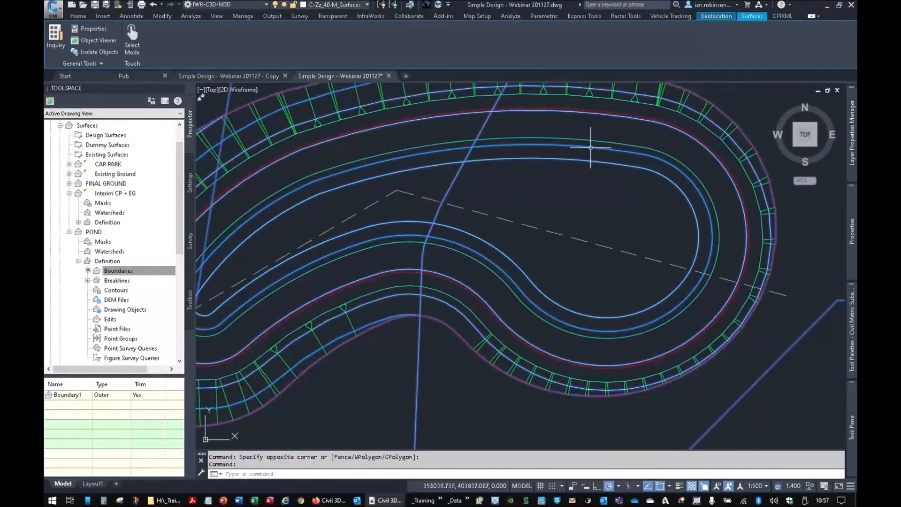
{"action": "mouse_move", "coordinate": [852, 231]}
{"action": "left_click", "coordinate": [775, 130]}
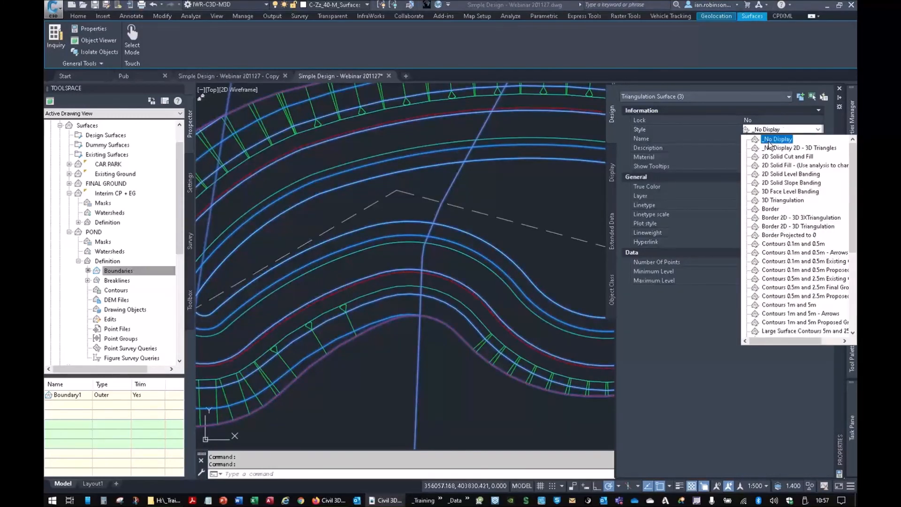
{"action": "left_click", "coordinate": [777, 139]}
{"action": "scroll", "coordinate": [528, 215], "scroll_direction": "down", "scroll_amount": 5}
{"action": "scroll", "coordinate": [532, 236], "scroll_direction": "down", "scroll_amount": 4}
{"action": "key", "text": "Escape"}
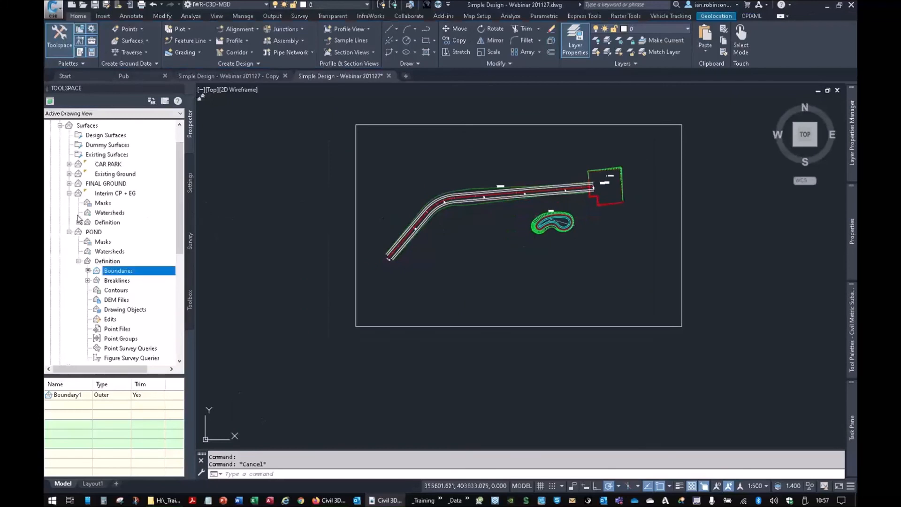
- Paste the Existing Ground and POND surfaces into the FINAL GROUND surface
{"action": "left_click", "coordinate": [69, 232]}
{"action": "left_click", "coordinate": [69, 193]}
{"action": "left_click", "coordinate": [69, 184]}
{"action": "left_click", "coordinate": [79, 212]}
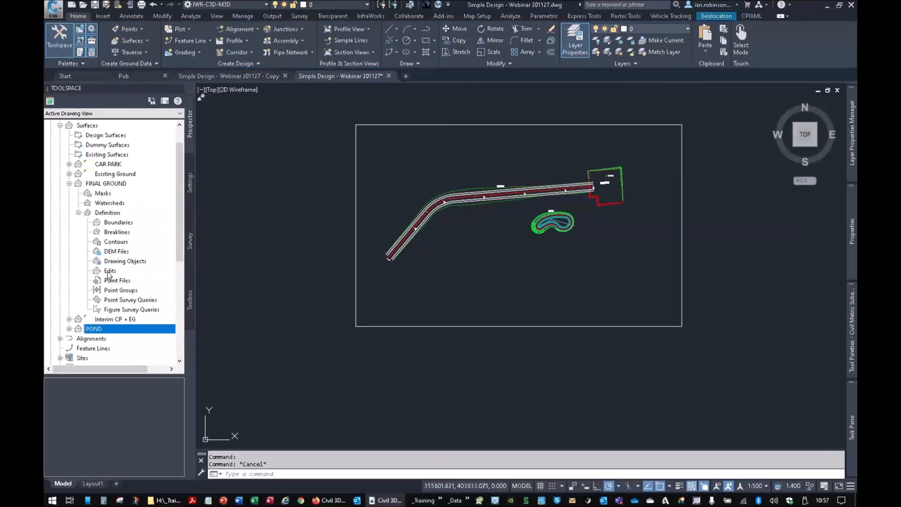
{"action": "right_click", "coordinate": [110, 272]}
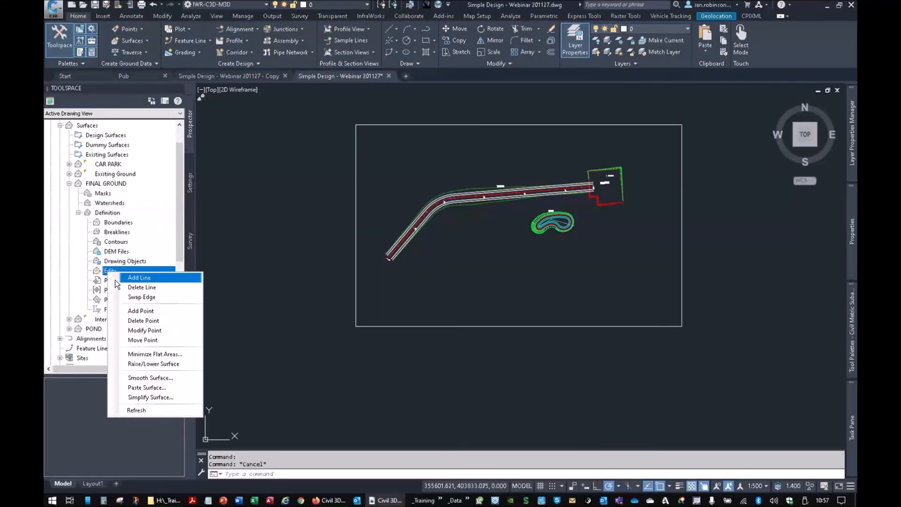
{"action": "left_click", "coordinate": [145, 387]}
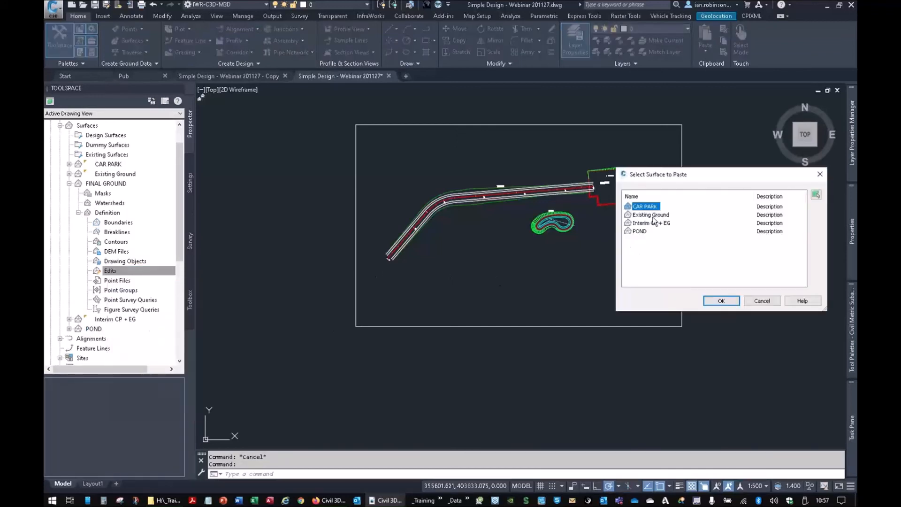
{"action": "left_click", "coordinate": [652, 215]}
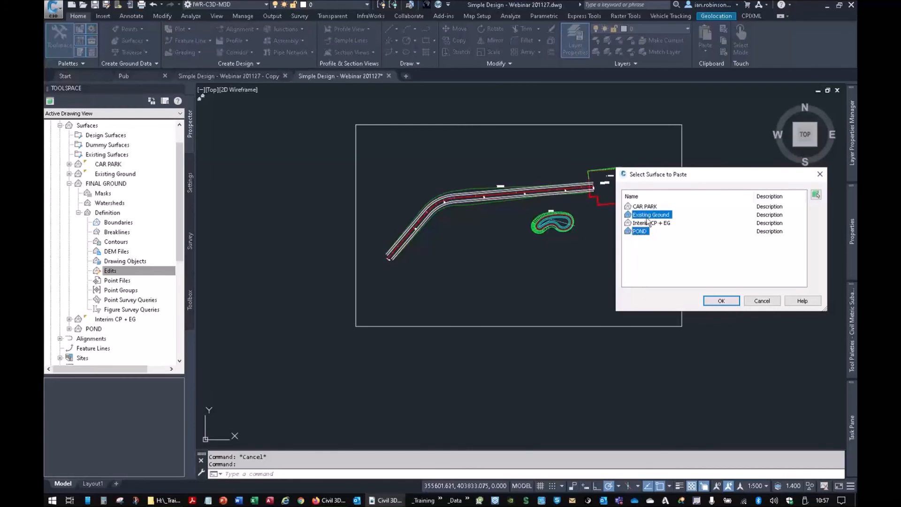
{"action": "left_click", "coordinate": [722, 301]}
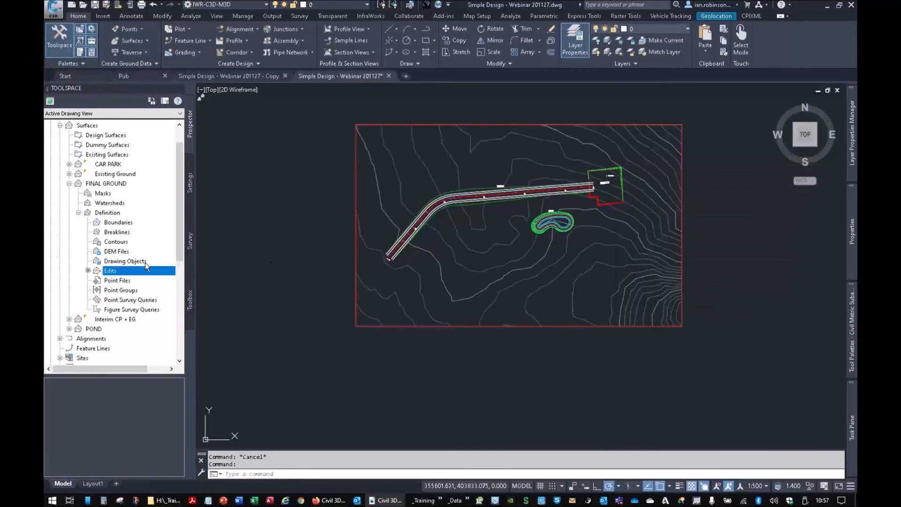
- Paste the CAR PARK surface into the FINAL GROUND surface
{"action": "right_click", "coordinate": [121, 273]}
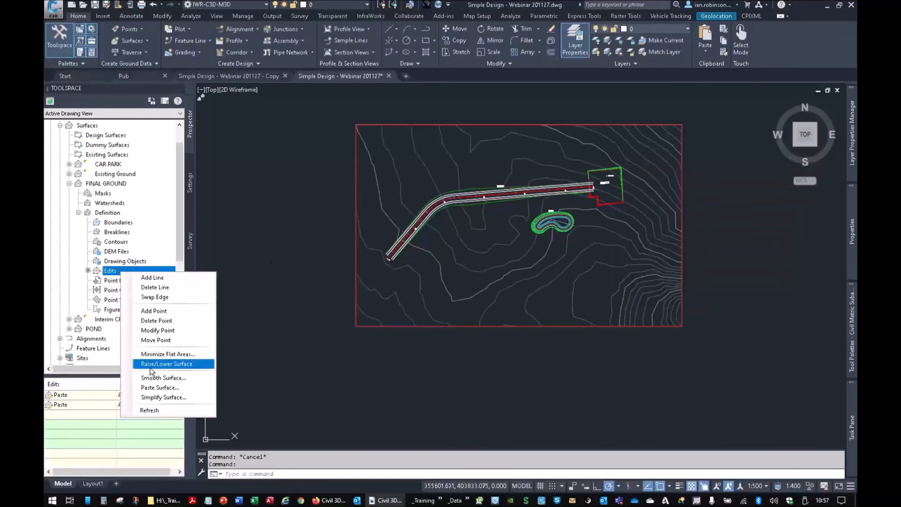
{"action": "left_click", "coordinate": [203, 388]}
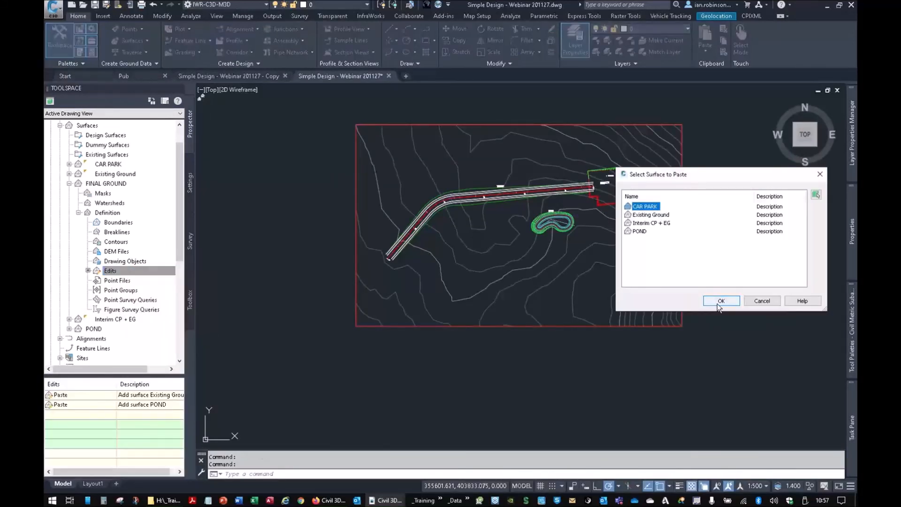
{"action": "left_click", "coordinate": [722, 301]}
{"action": "left_click", "coordinate": [643, 208]}
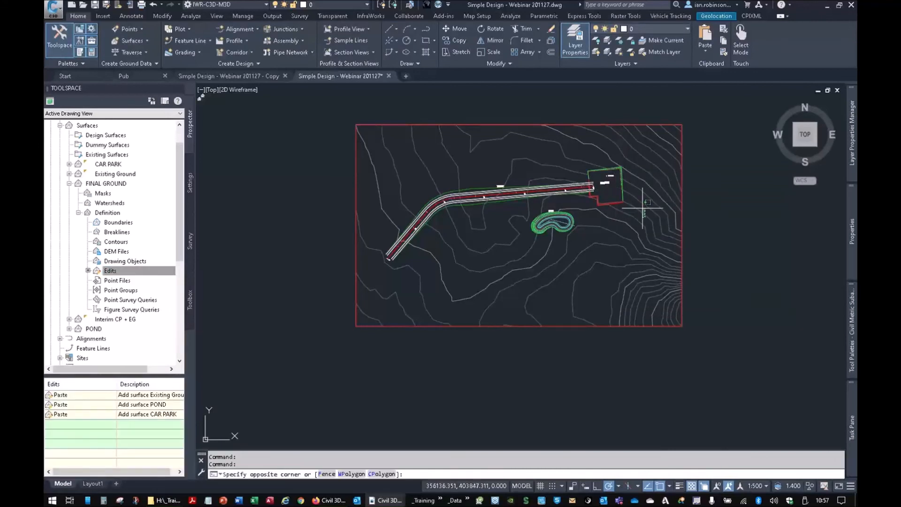
{"action": "left_click", "coordinate": [642, 206]}
{"action": "right_click", "coordinate": [643, 204]}
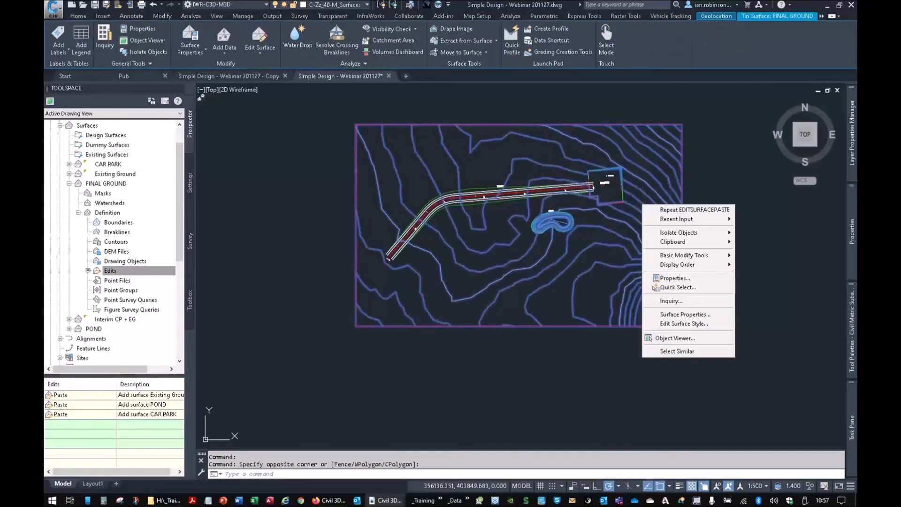
{"action": "left_click", "coordinate": [547, 207]}
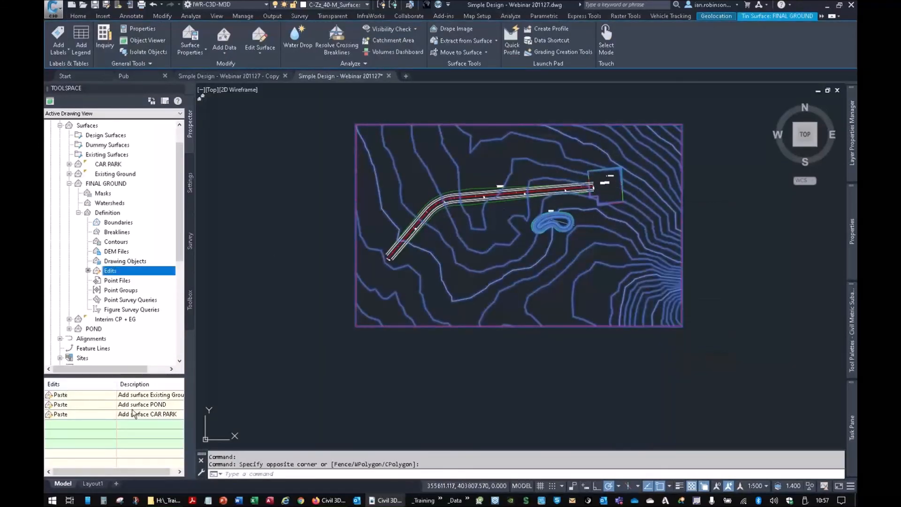
{"action": "key", "text": "Escape"}
{"action": "key", "text": "Escape"}
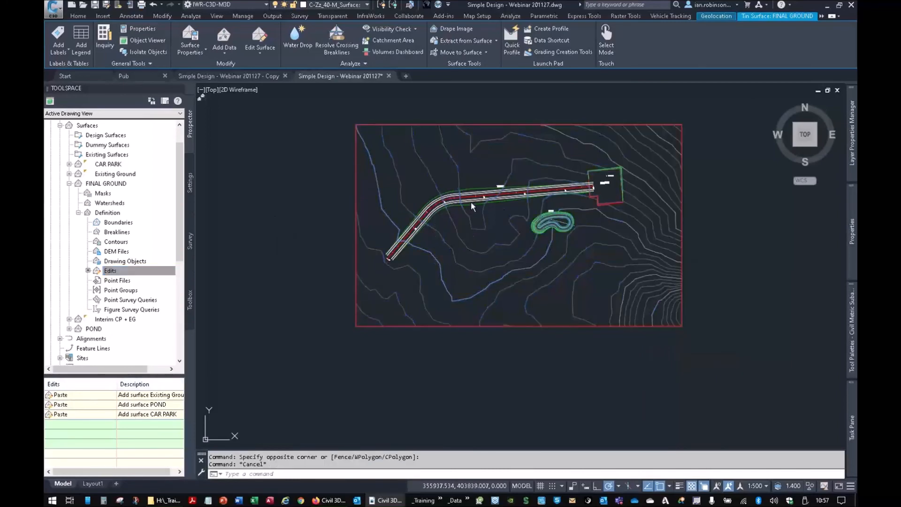
- Create a surface for the Road 3 corridor from its Top links, with the overhang correction set to Top Links
{"action": "scroll", "coordinate": [474, 199], "scroll_direction": "up", "scroll_amount": 5}
{"action": "left_click", "coordinate": [471, 165]}
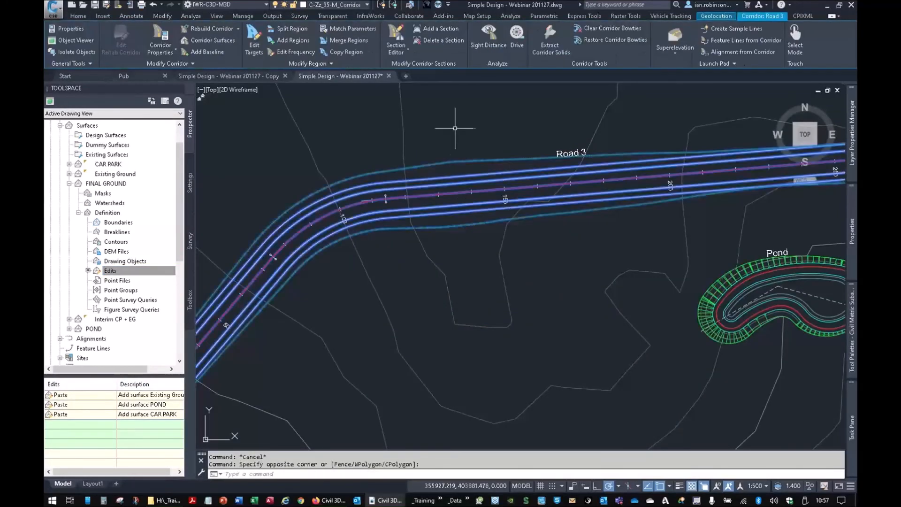
{"action": "left_click", "coordinate": [161, 36]}
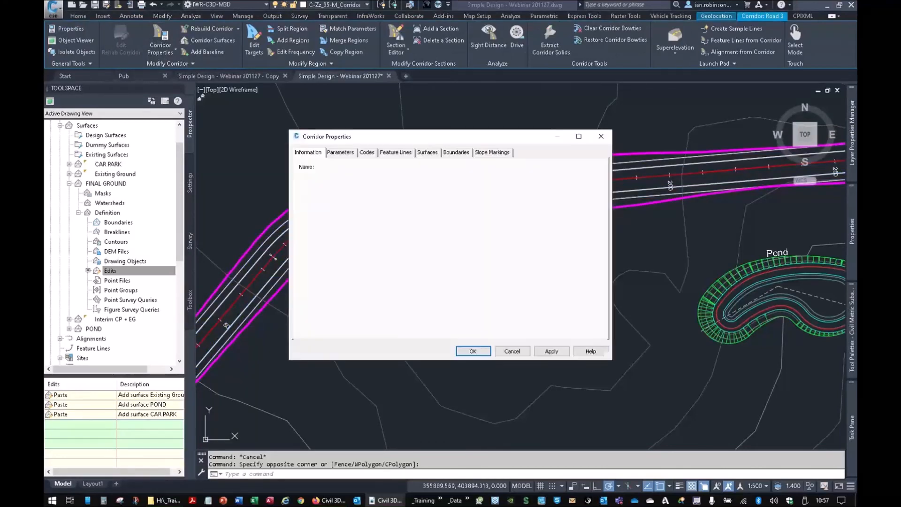
{"action": "left_click", "coordinate": [330, 139]}
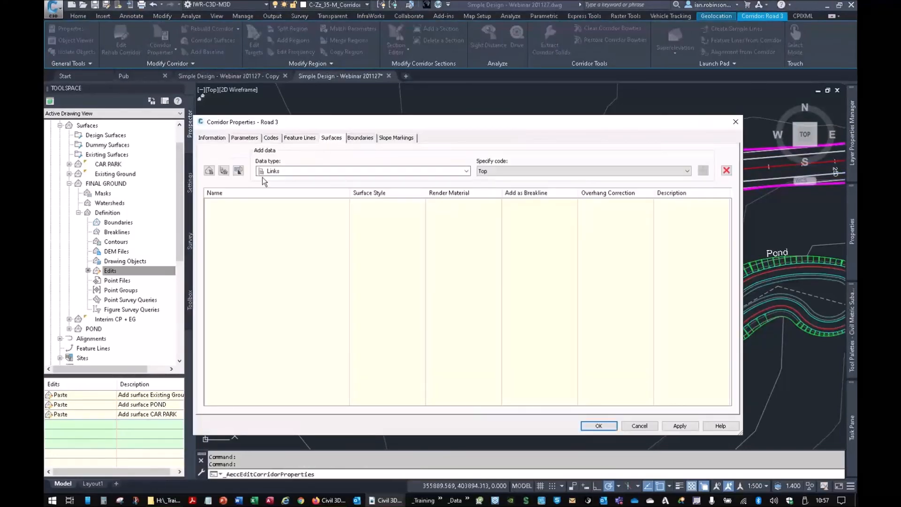
{"action": "left_click", "coordinate": [209, 170]}
{"action": "left_click", "coordinate": [703, 171]}
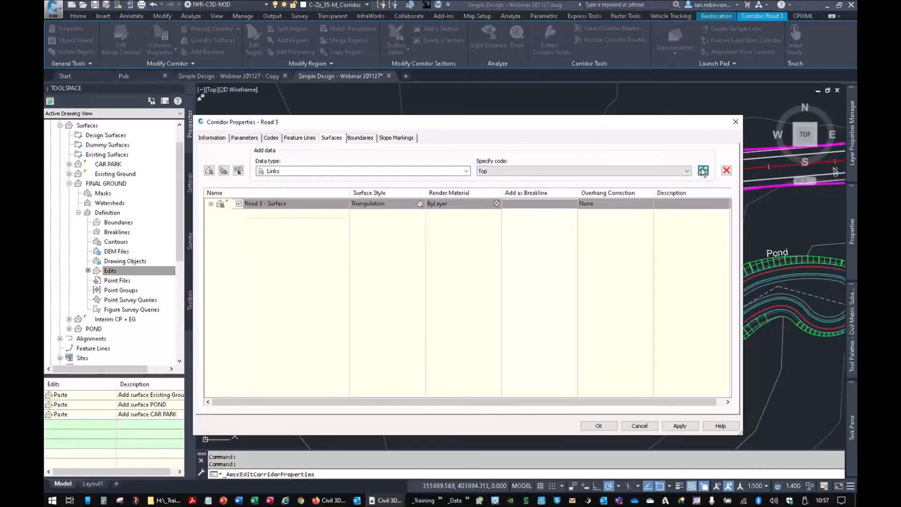
{"action": "left_click", "coordinate": [599, 205]}
{"action": "left_click", "coordinate": [598, 216]}
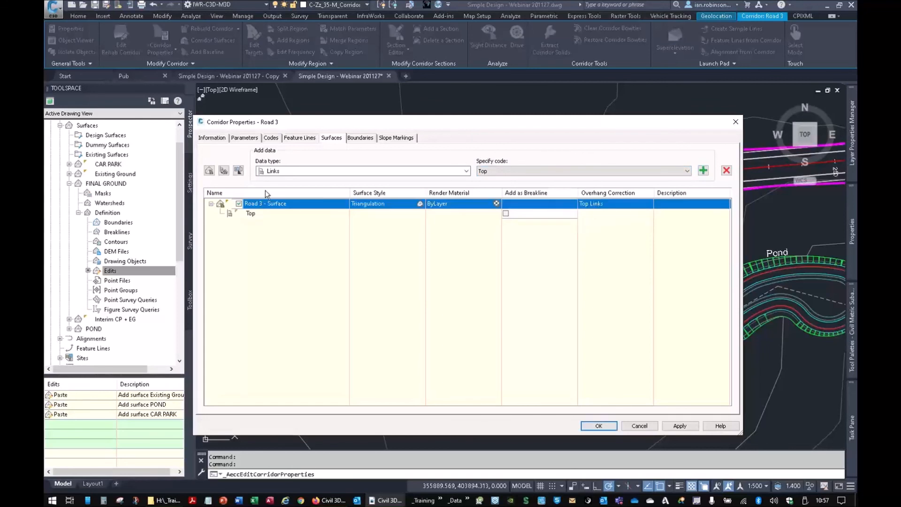
- Add a boundary to the Road 3 corridor surface
{"action": "left_click", "coordinate": [357, 138]}
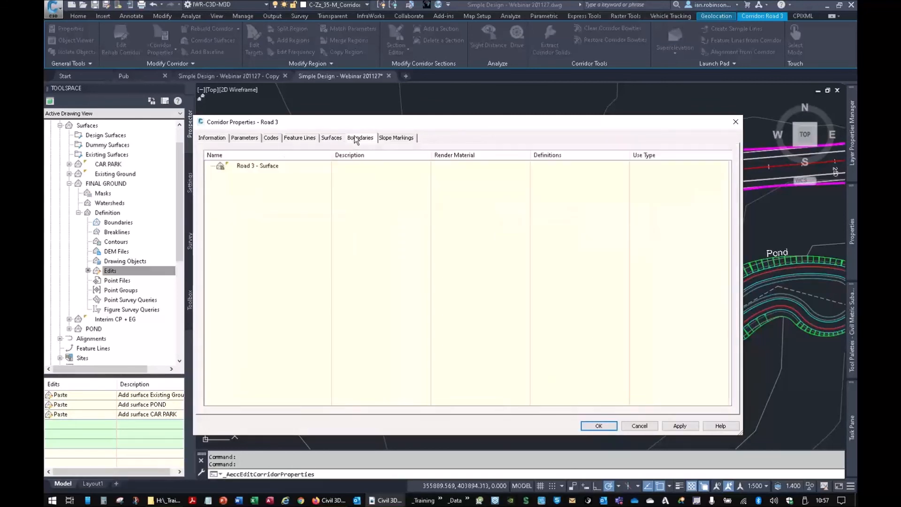
{"action": "right_click", "coordinate": [258, 169]}
{"action": "left_click", "coordinate": [286, 202]}
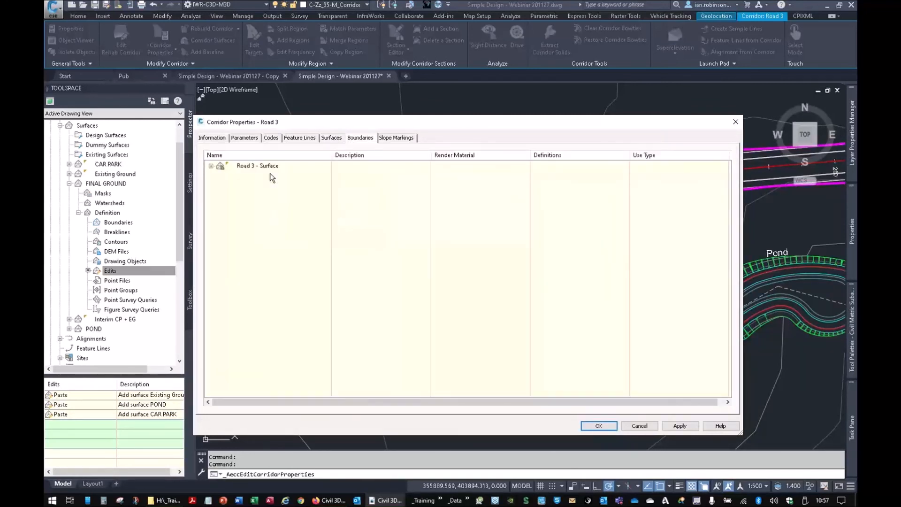
- Add the Crown, ChannelLine and TopofKerb feature lines to the Road 3 corridor surface
{"action": "left_click", "coordinate": [332, 139]}
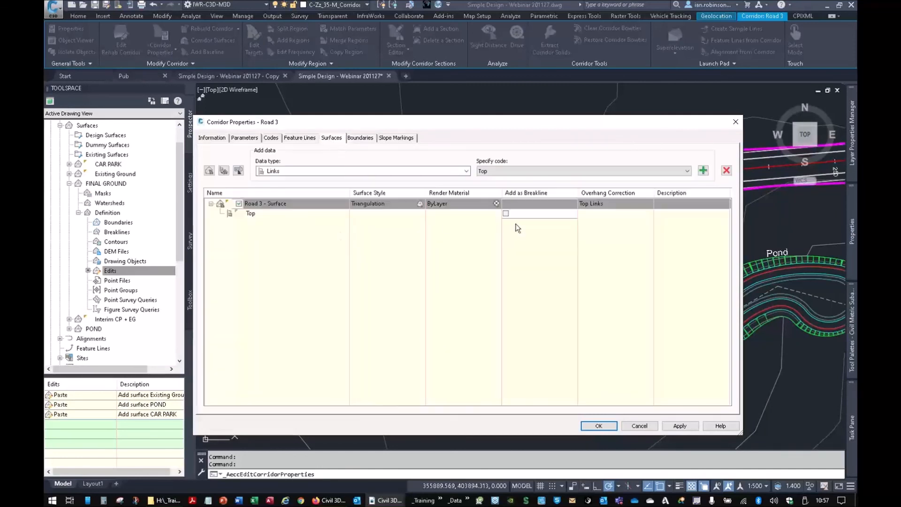
{"action": "left_click", "coordinate": [430, 174]}
{"action": "left_click", "coordinate": [306, 182]}
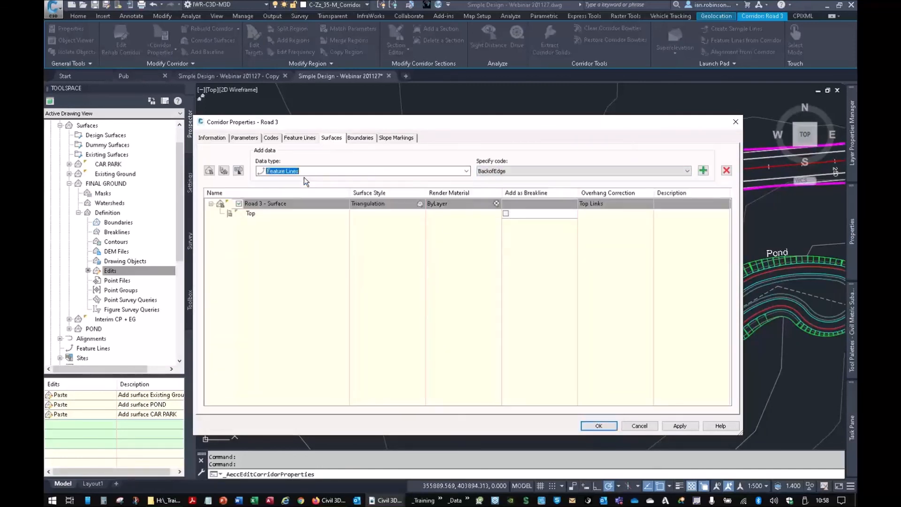
{"action": "left_click", "coordinate": [688, 171]}
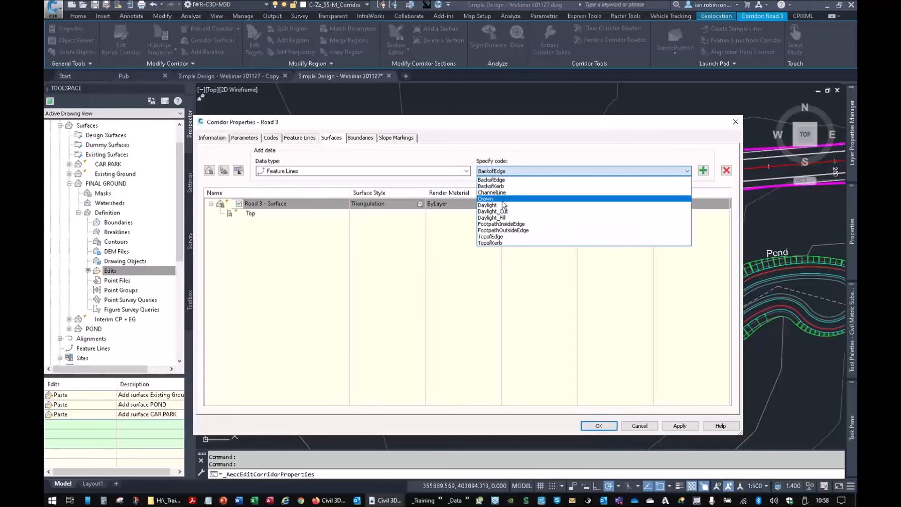
{"action": "left_click", "coordinate": [680, 185]}
{"action": "left_click", "coordinate": [703, 171]}
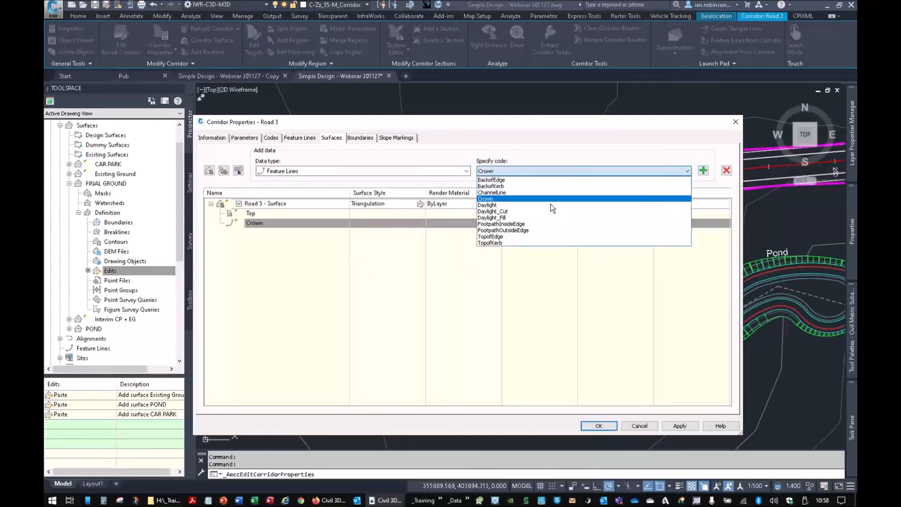
{"action": "left_click", "coordinate": [492, 193]}
{"action": "left_click", "coordinate": [703, 171]}
{"action": "left_click", "coordinate": [687, 171]}
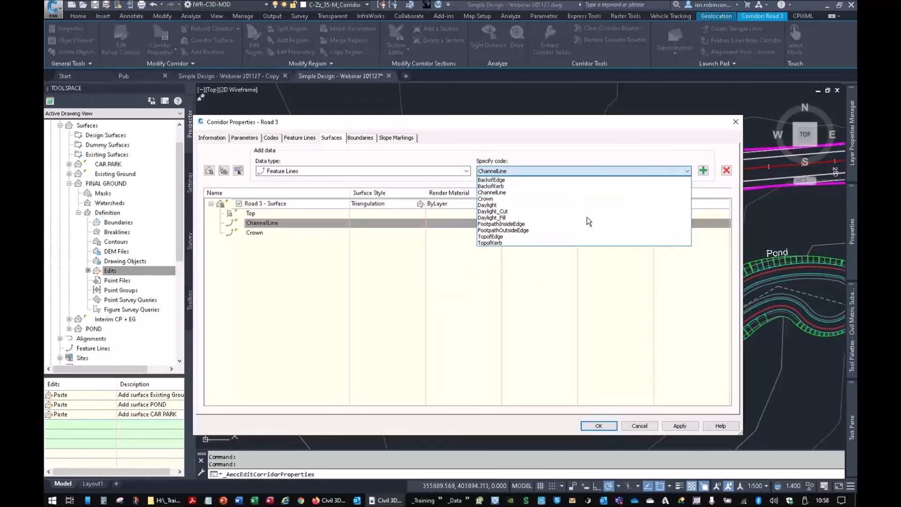
{"action": "left_click", "coordinate": [504, 243]}
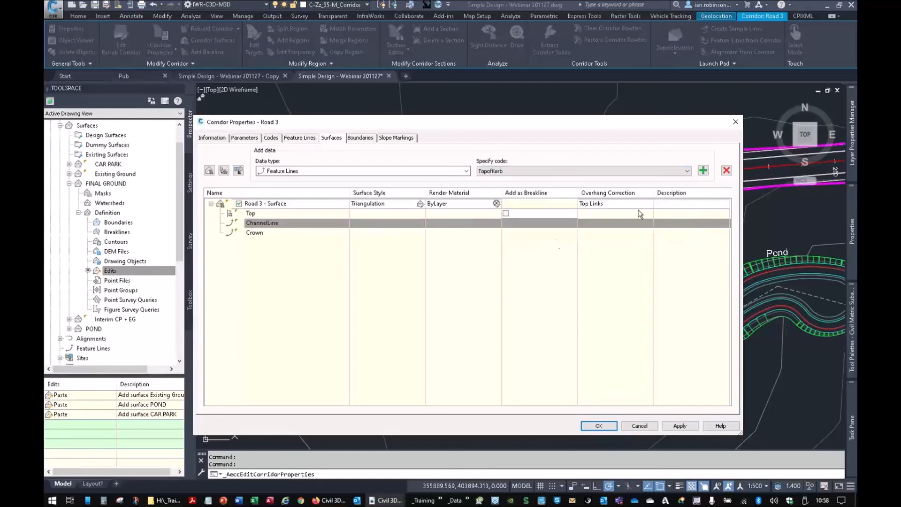
{"action": "left_click", "coordinate": [703, 171]}
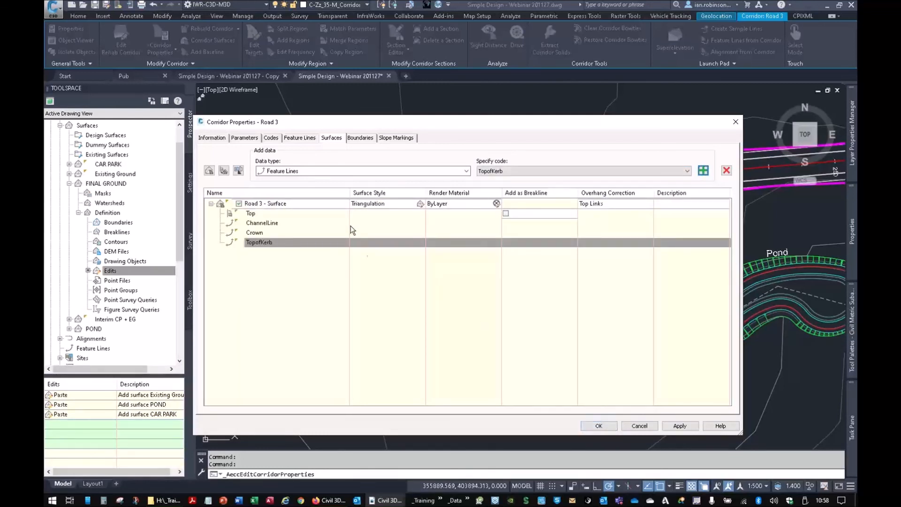
- Assign the _No Display style to the Road 3 corridor surface and apply the corridor properties
{"action": "left_click", "coordinate": [372, 206]}
{"action": "left_click", "coordinate": [624, 126]}
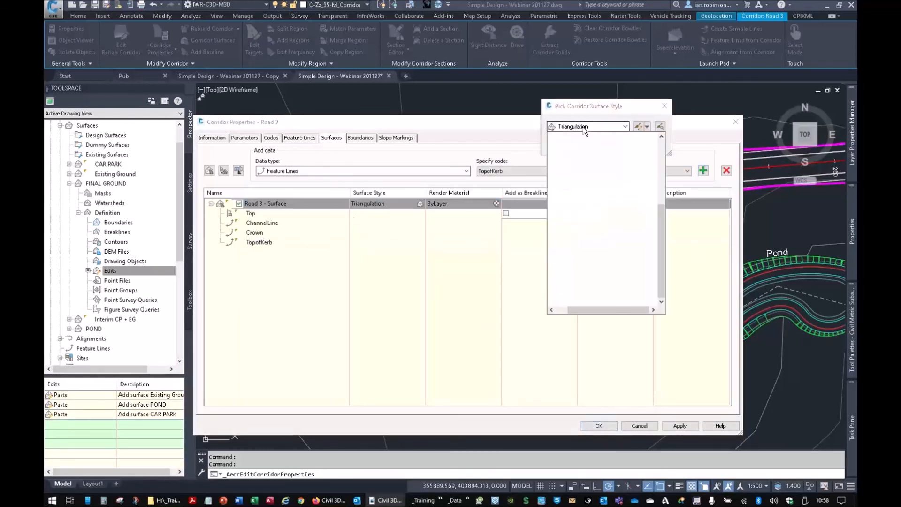
{"action": "left_click", "coordinate": [573, 152]}
{"action": "left_click", "coordinate": [569, 143]}
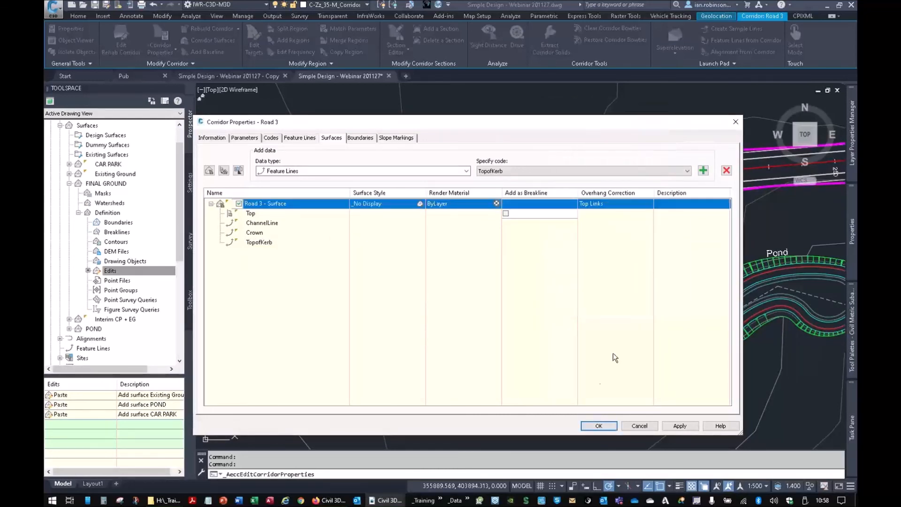
{"action": "left_click", "coordinate": [597, 425]}
{"action": "left_click", "coordinate": [449, 229]}
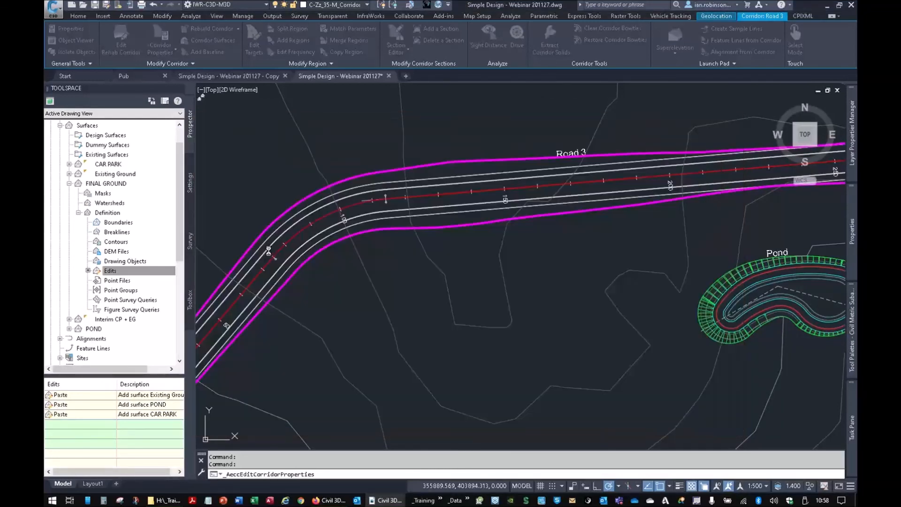
- Paste the Road 3 - Surface into the FINAL GROUND surface
{"action": "right_click", "coordinate": [113, 272]}
{"action": "left_click", "coordinate": [153, 389]}
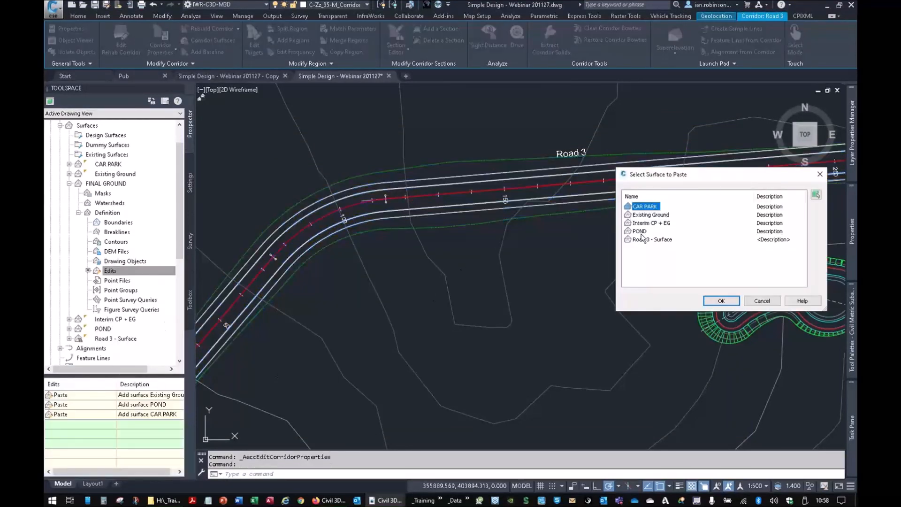
{"action": "left_click", "coordinate": [648, 239]}
{"action": "left_click", "coordinate": [721, 301]}
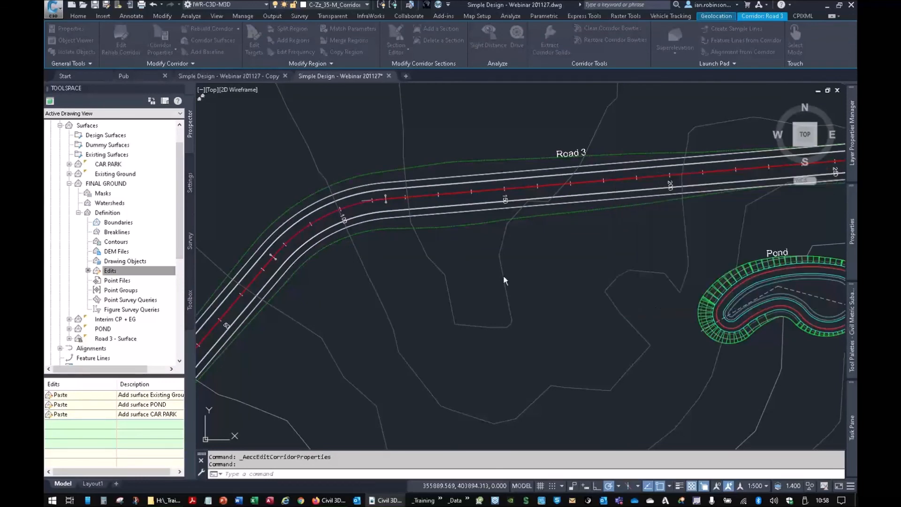
- Inspect the FINAL GROUND surface in 3D in the Object Viewer, examining the road, car park and pond from several angles
{"action": "left_click", "coordinate": [506, 260]}
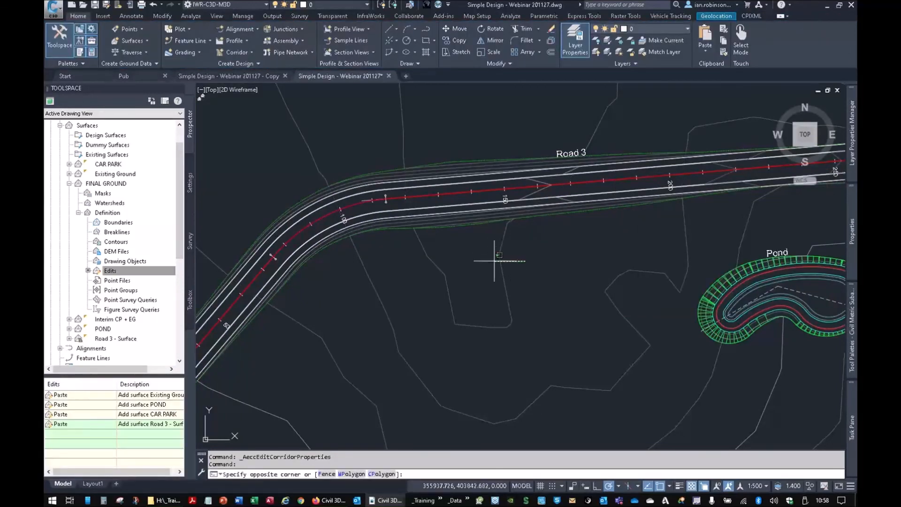
{"action": "left_click", "coordinate": [471, 261]}
{"action": "right_click", "coordinate": [514, 346]}
{"action": "left_click", "coordinate": [544, 324]}
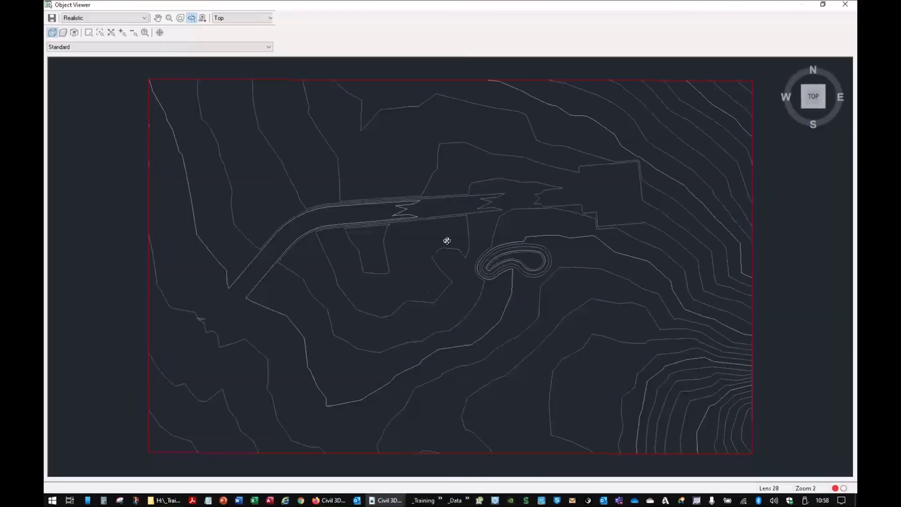
{"action": "left_click_drag", "start_coordinate": [447, 240], "coordinate": [522, 297]}
{"action": "scroll", "coordinate": [515, 278], "scroll_direction": "up", "scroll_amount": 5}
{"action": "middle_click_drag", "start_coordinate": [514, 280], "coordinate": [517, 351]}
{"action": "left_click_drag", "start_coordinate": [518, 350], "coordinate": [376, 213]}
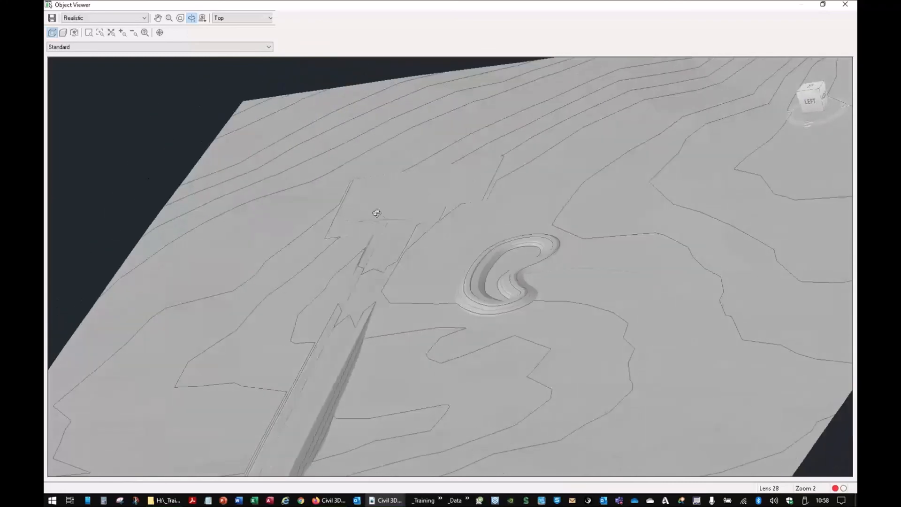
{"action": "mouse_move", "coordinate": [507, 353]}
{"action": "left_mouse_down"}
{"action": "mouse_move", "coordinate": [423, 379]}
{"action": "mouse_move", "coordinate": [513, 375]}
{"action": "mouse_move", "coordinate": [399, 362]}
{"action": "mouse_move", "coordinate": [428, 378]}
{"action": "mouse_move", "coordinate": [540, 317]}
{"action": "mouse_move", "coordinate": [481, 283]}
{"action": "left_mouse_up"}
{"action": "right_click", "coordinate": [480, 283]}
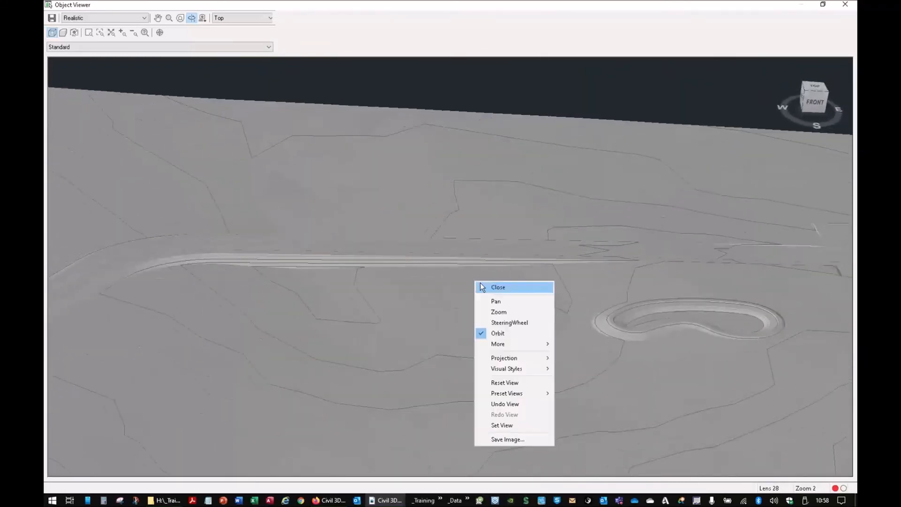
{"action": "left_click", "coordinate": [481, 286]}
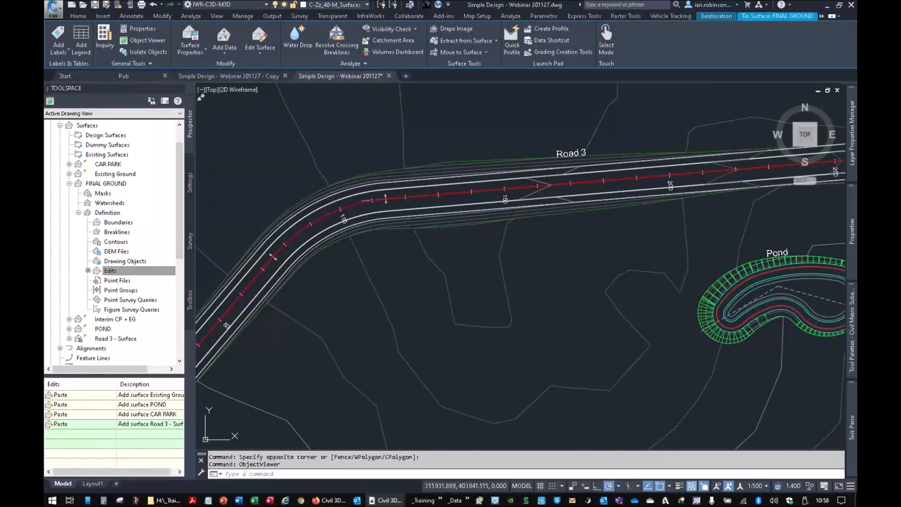